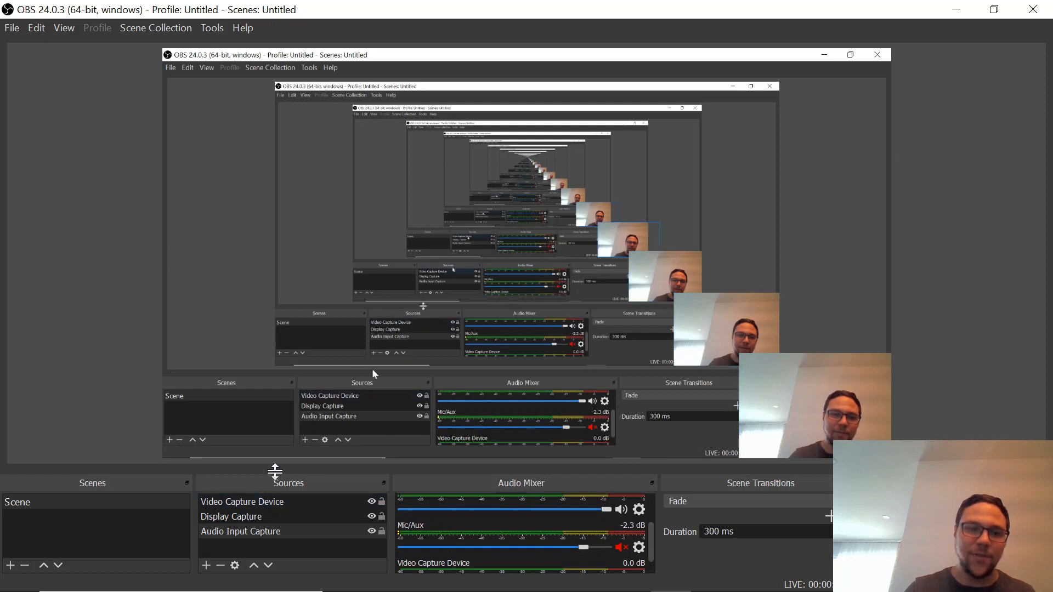
# - Examine the audio mixer's channels, including Audio Input Capture, Desktop Audio, Mic/Aux and Video Capture Device
pyautogui.scroll(3, 480, 534)
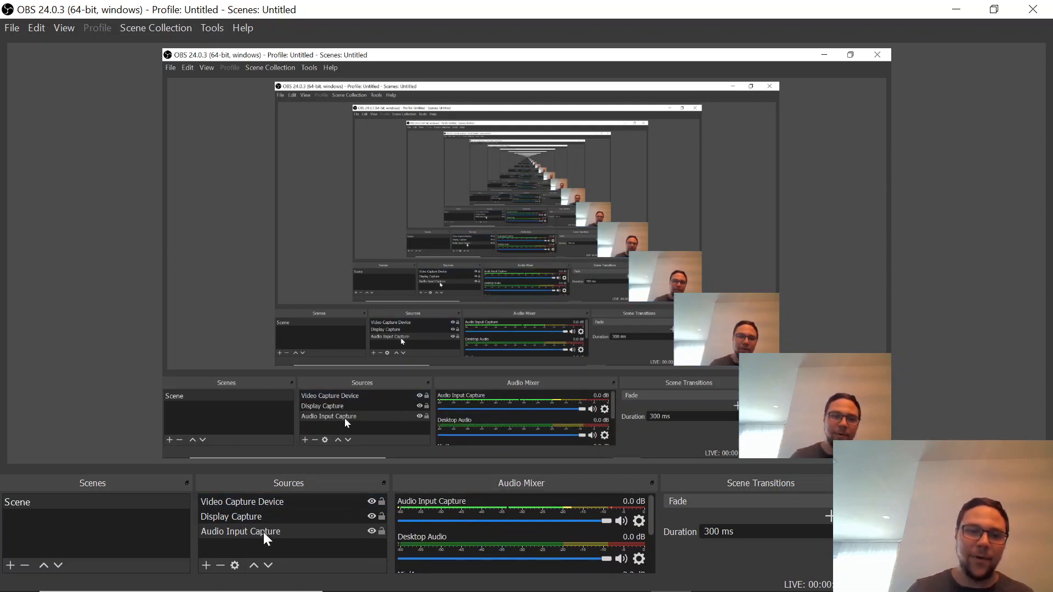
pyautogui.scroll(-3, 476, 518)
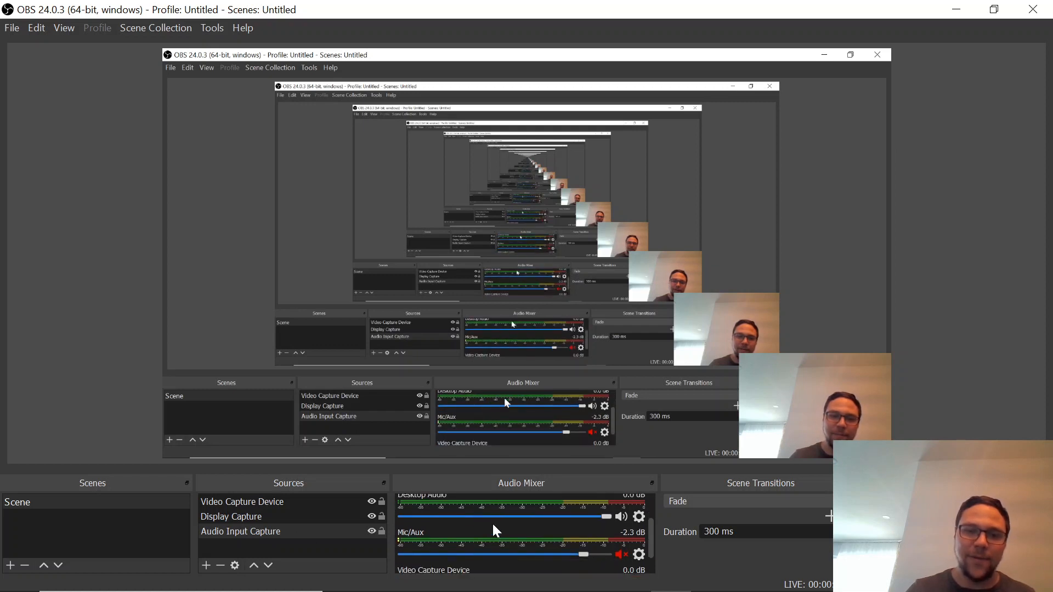
pyautogui.scroll(-2, 494, 532)
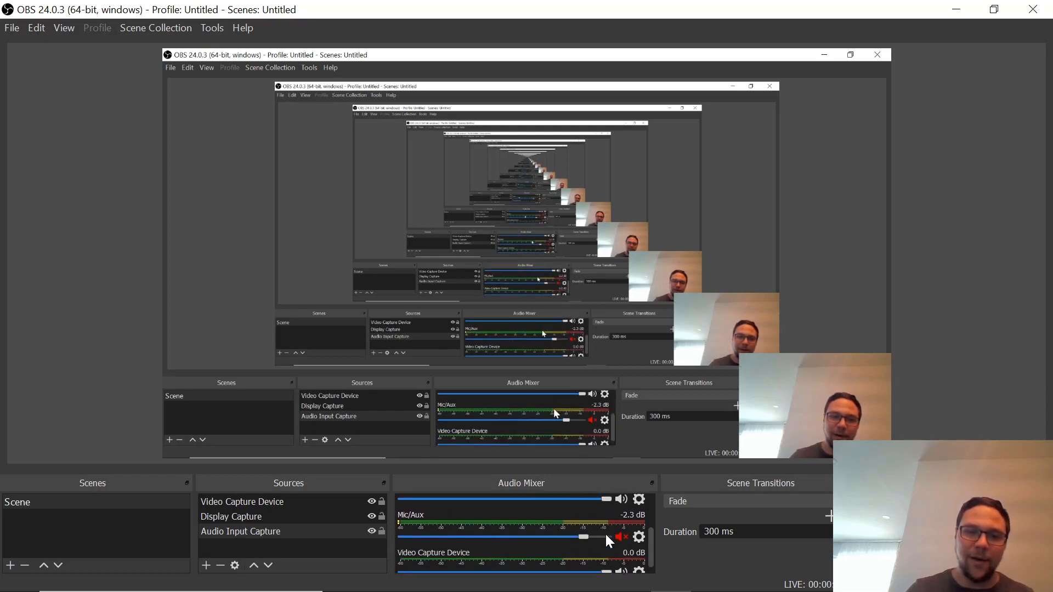
pyautogui.click(637, 540)
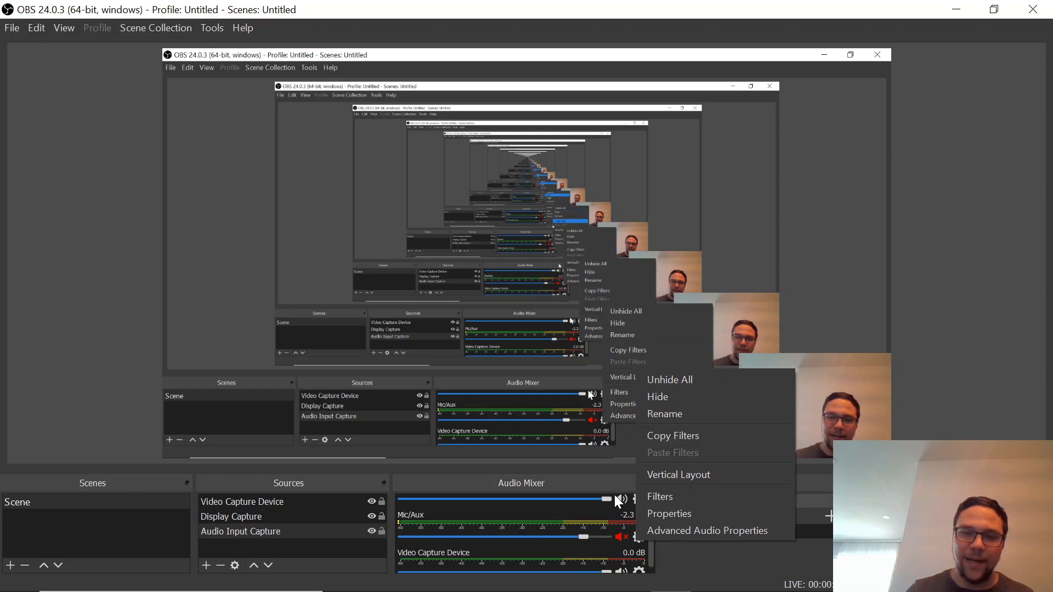
pyautogui.click(567, 533)
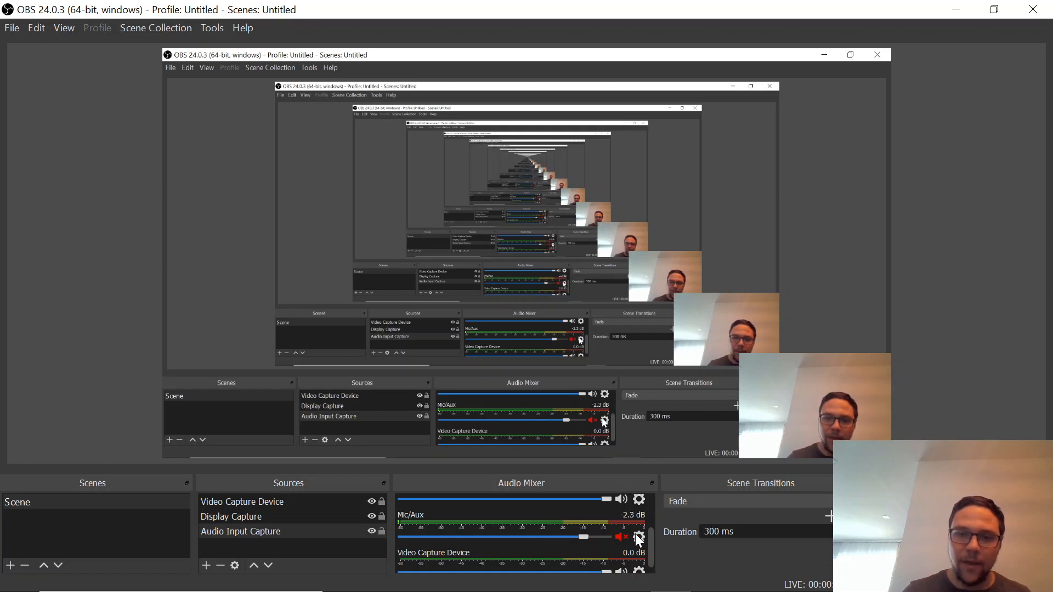
pyautogui.scroll(3, 595, 524)
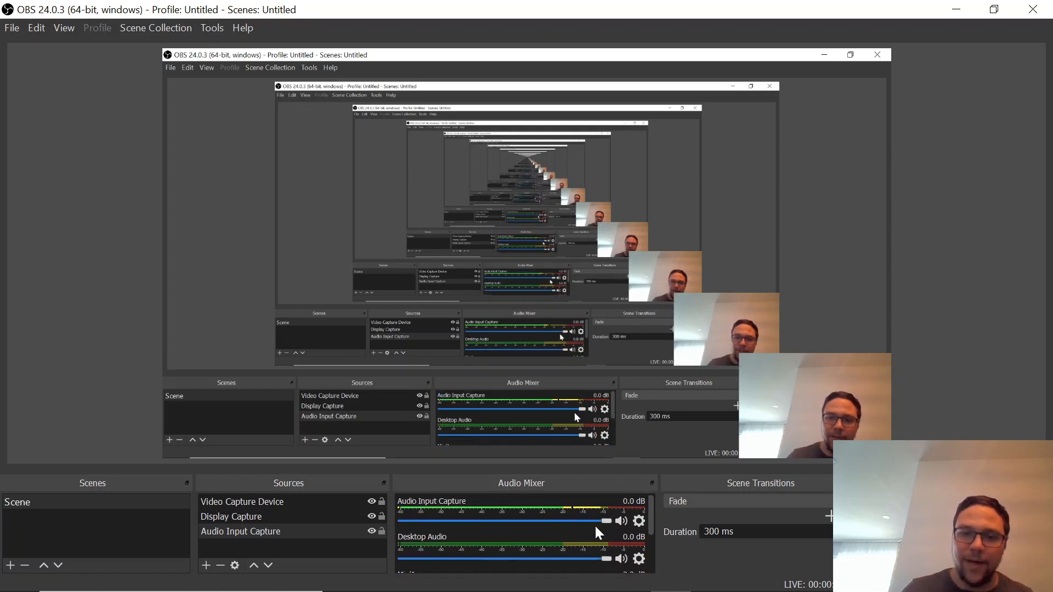
pyautogui.scroll(-2, 561, 508)
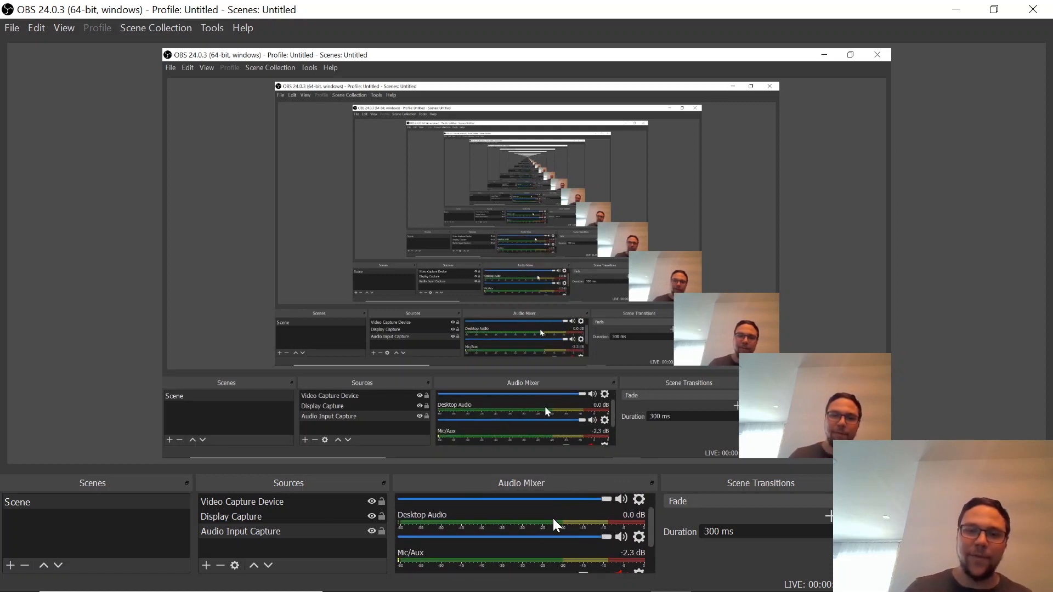
pyautogui.scroll(2, 541, 537)
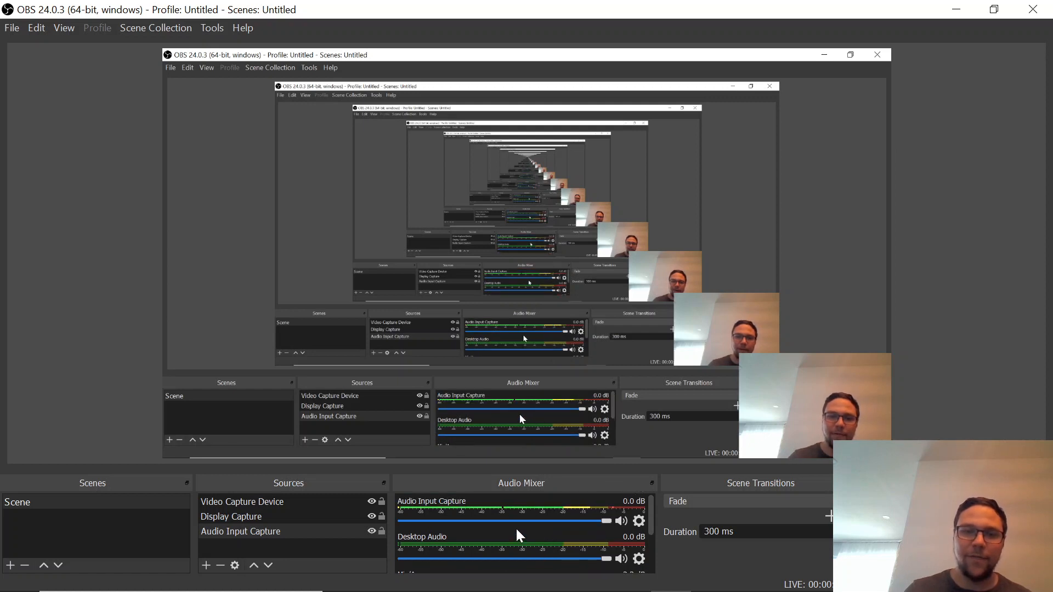
# - Check which device the Audio Input Capture source uses in its properties, leaving them as they are
pyautogui.click(288, 533)
pyautogui.doubleClick(287, 532)
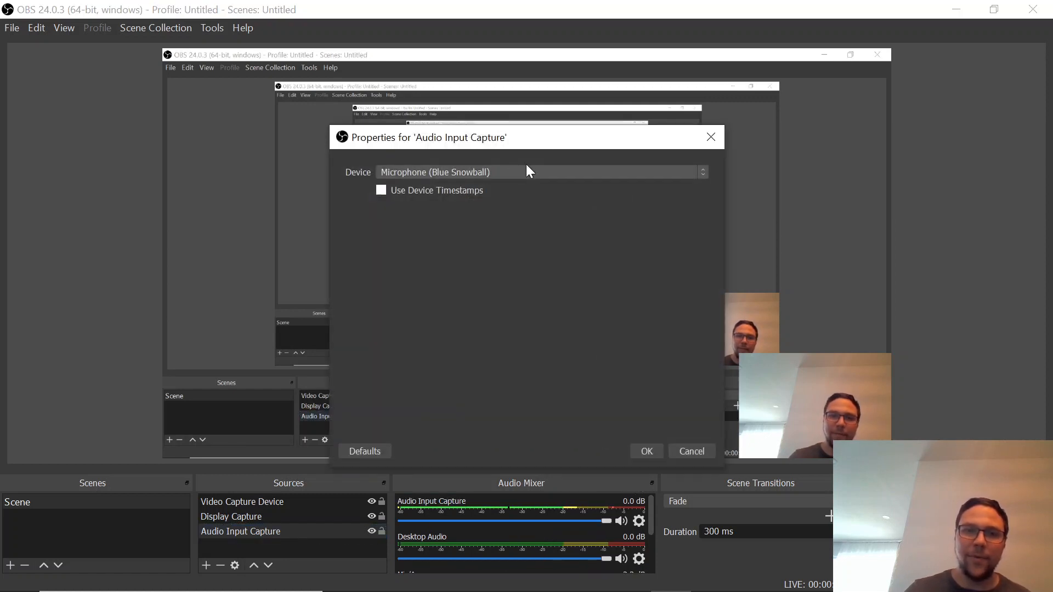
pyautogui.click(712, 134)
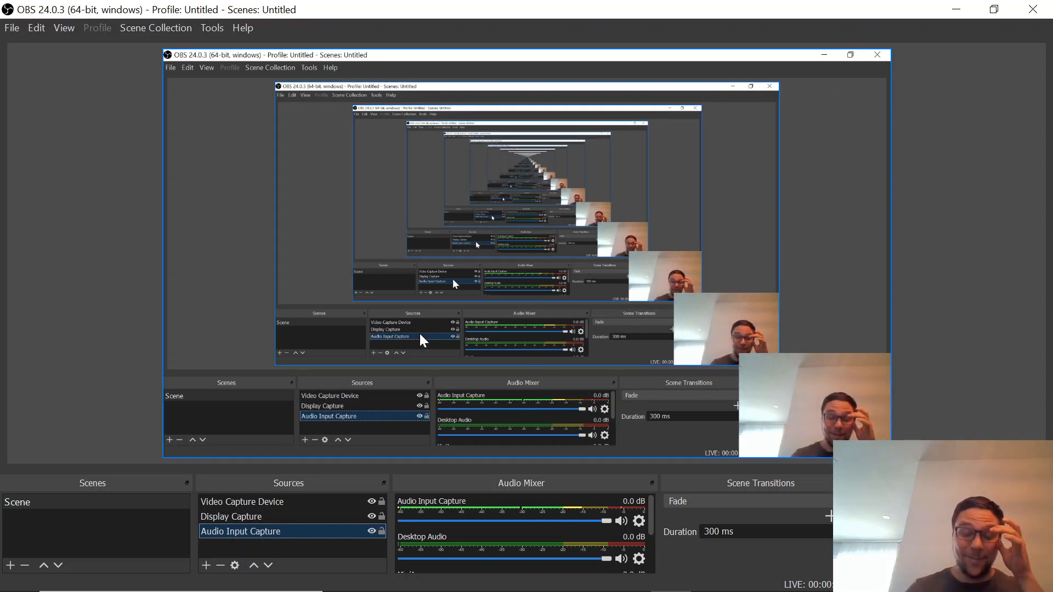
# - Switch from OBS to the Godot editor and open the go_kart.tscn scene from the project files
pyautogui.click(956, 9)
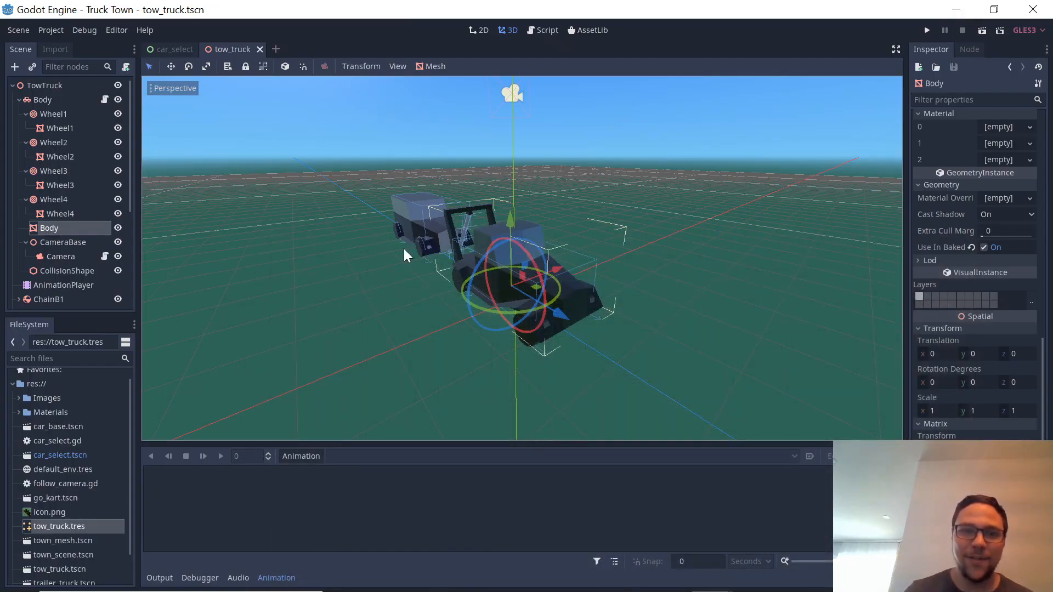
pyautogui.click(416, 332)
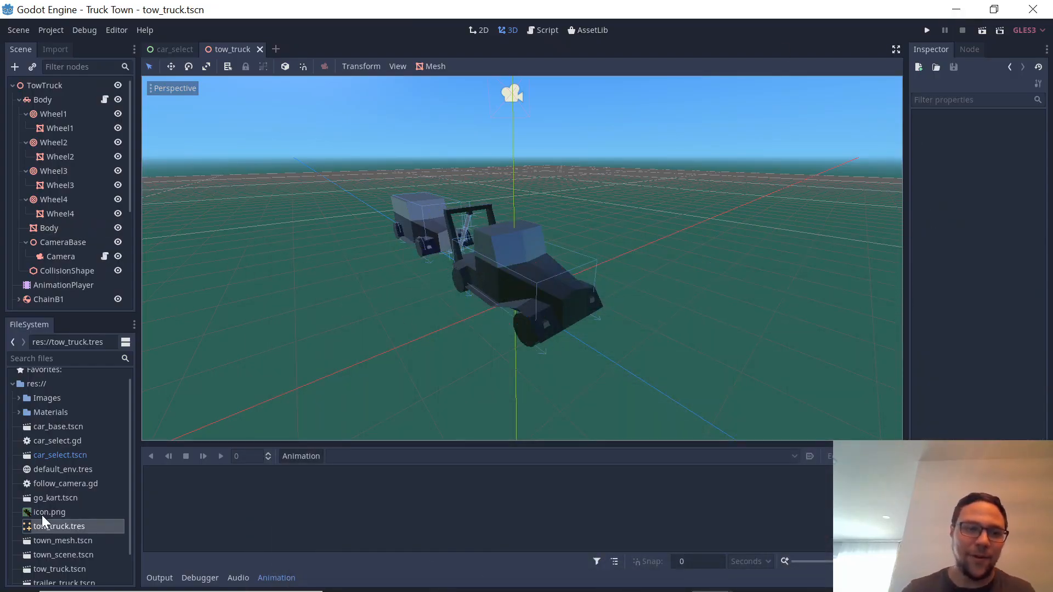
pyautogui.scroll(-2, 43, 520)
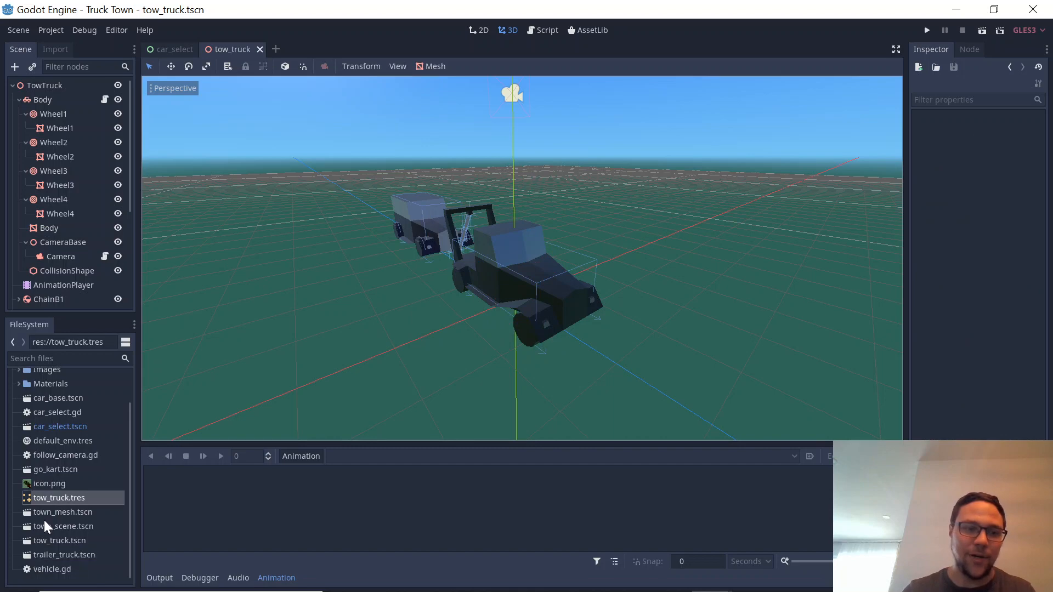
pyautogui.doubleClick(57, 470)
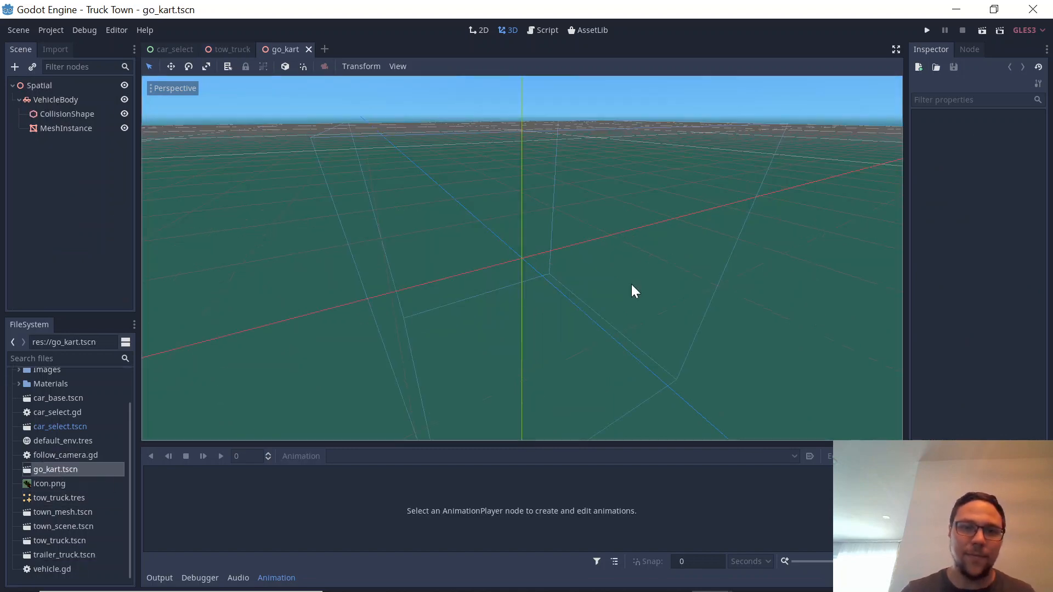
# - Replace the mesh of the go-kart's MeshInstance node with a new CubeMesh
pyautogui.scroll(-6, 521, 317)
pyautogui.scroll(3, 524, 284)
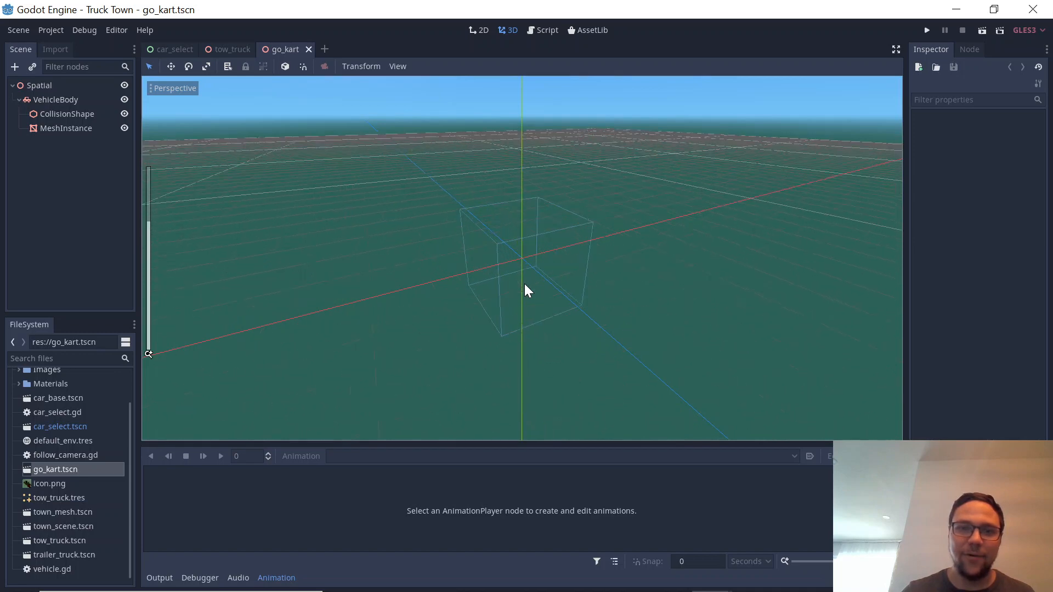
pyautogui.click(84, 128)
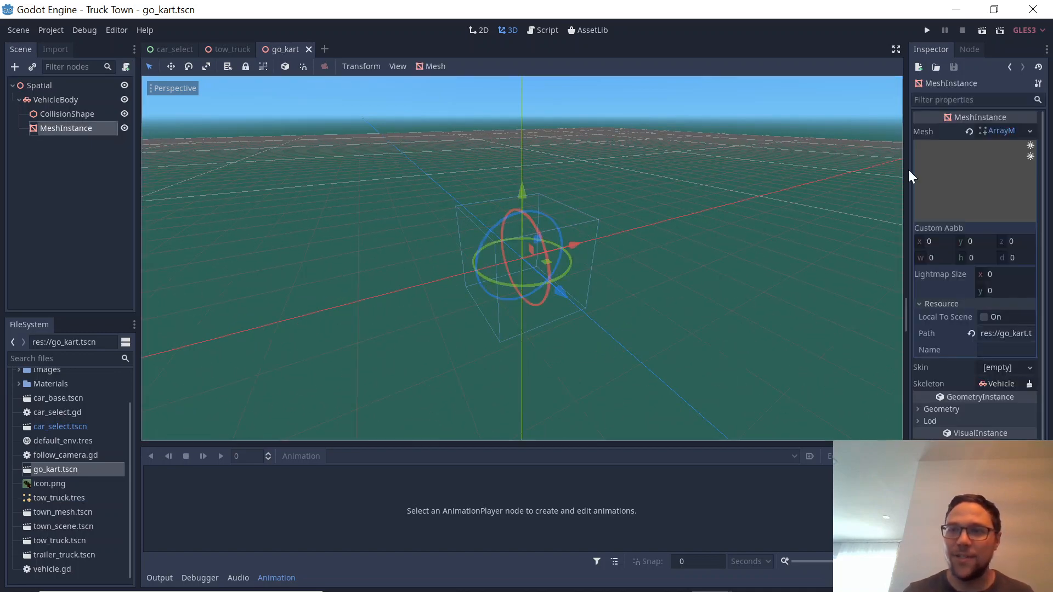
pyautogui.click(1002, 131)
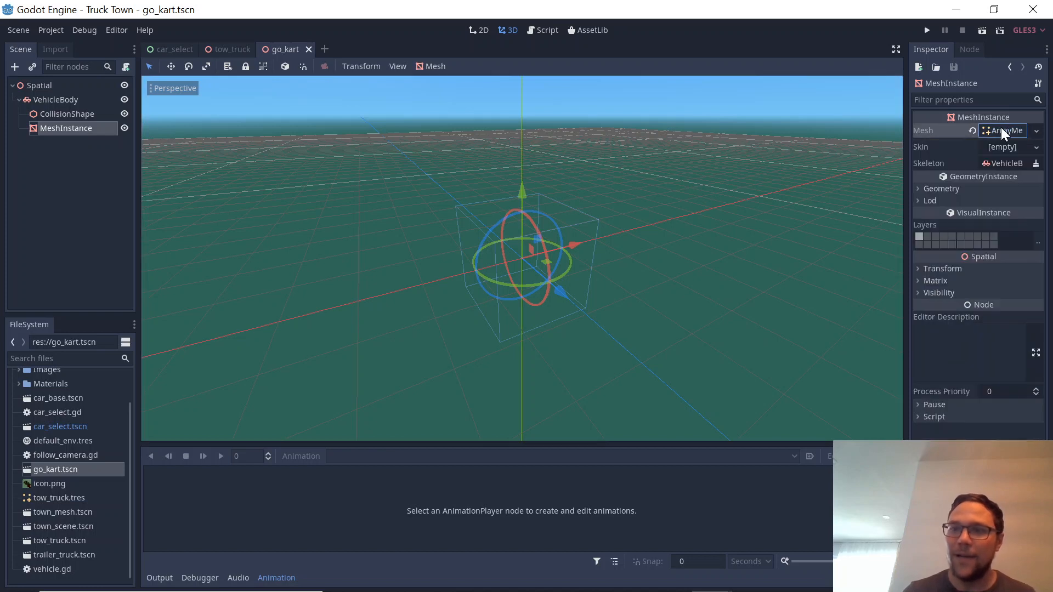
pyautogui.click(1013, 128)
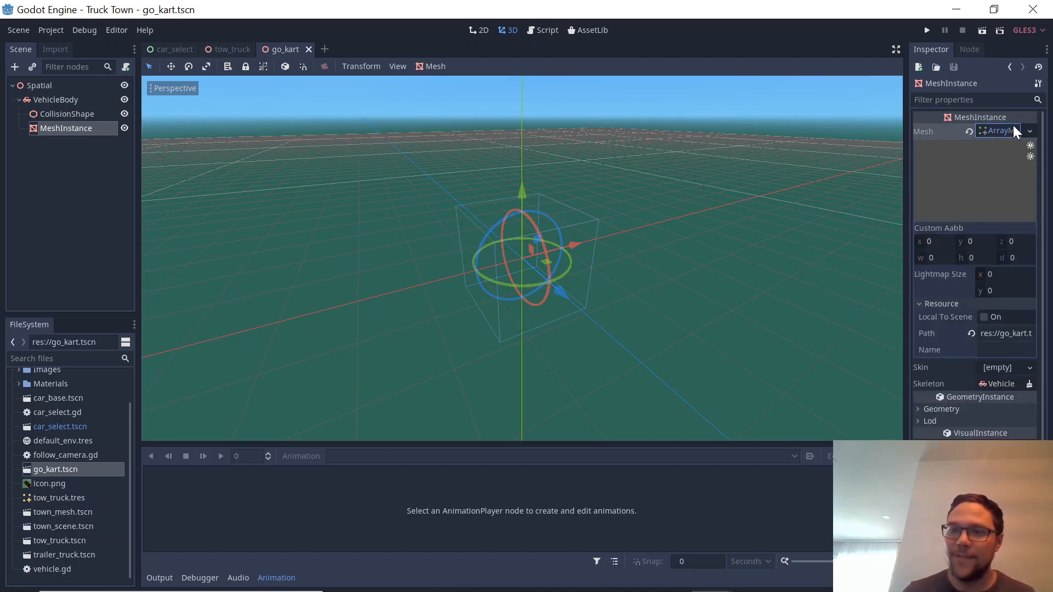
pyautogui.click(1013, 125)
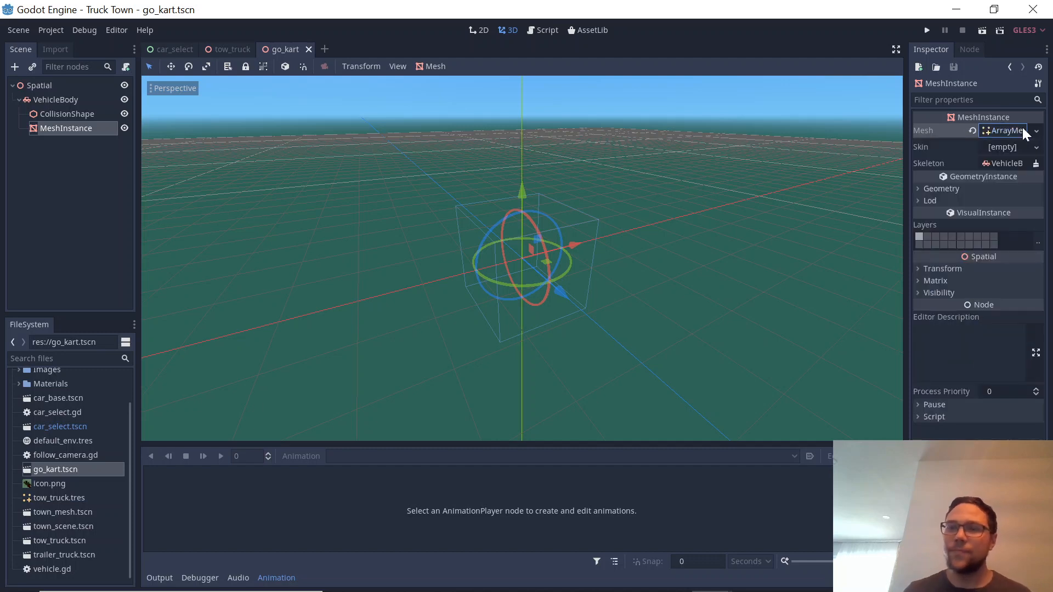
pyautogui.click(1036, 131)
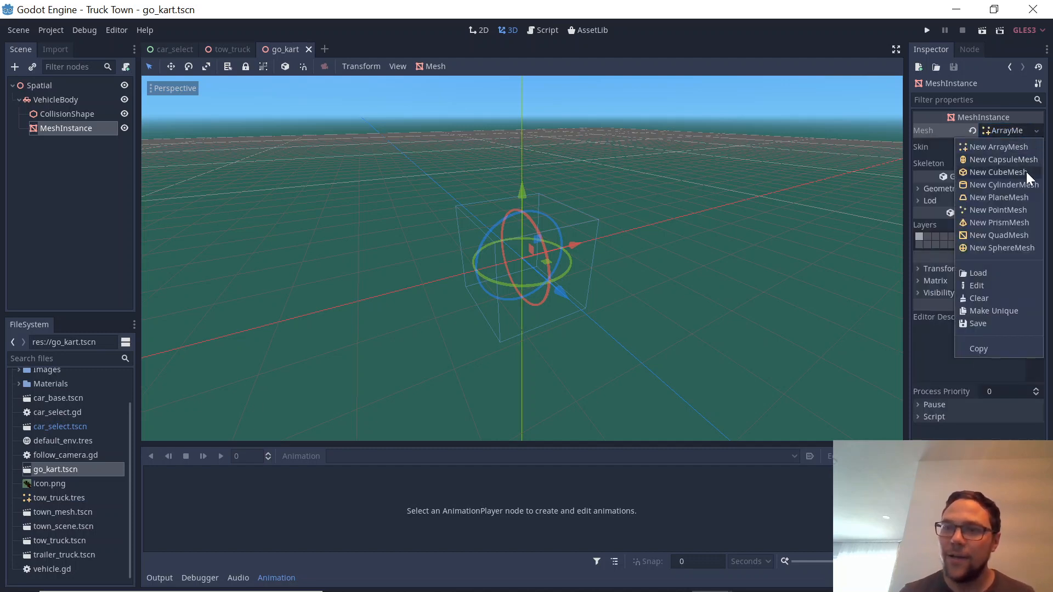
pyautogui.click(998, 173)
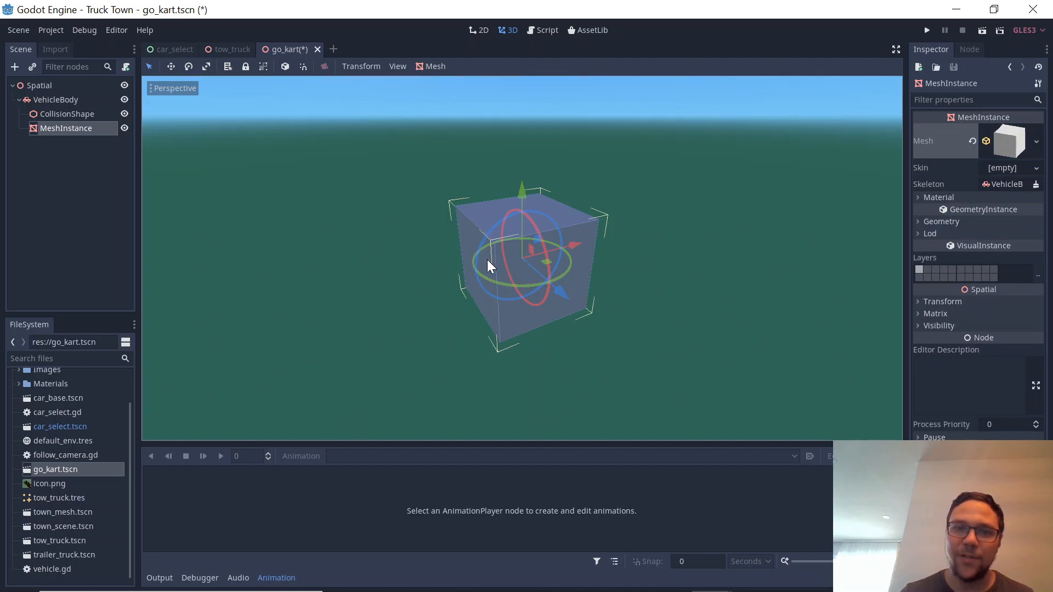
# - Look over the Geometry properties of the cube's MeshInstance
pyautogui.moveTo(553, 311); pyautogui.dragTo(569, 294)
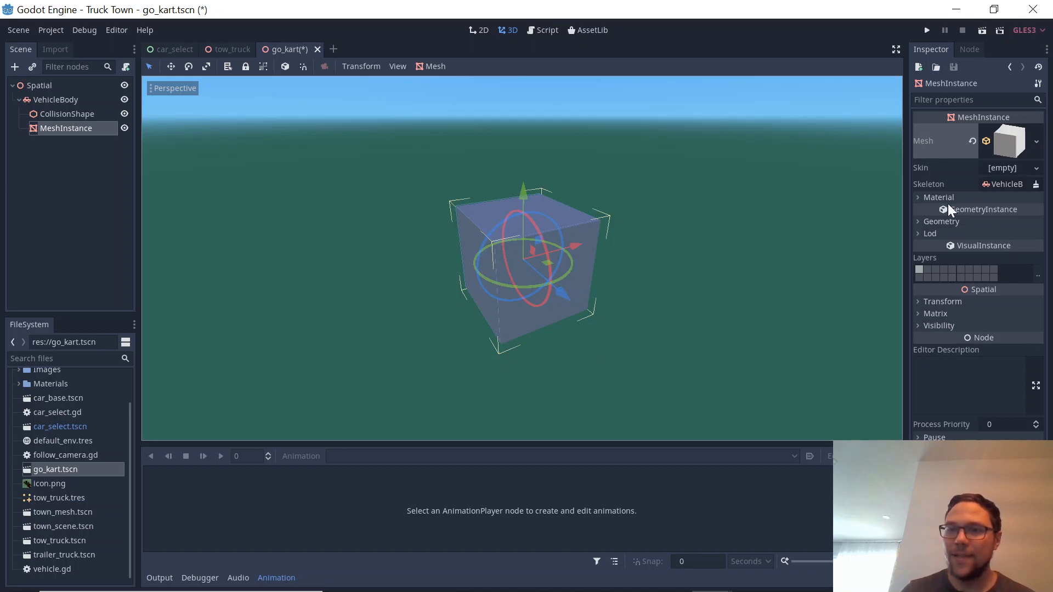
pyautogui.click(933, 222)
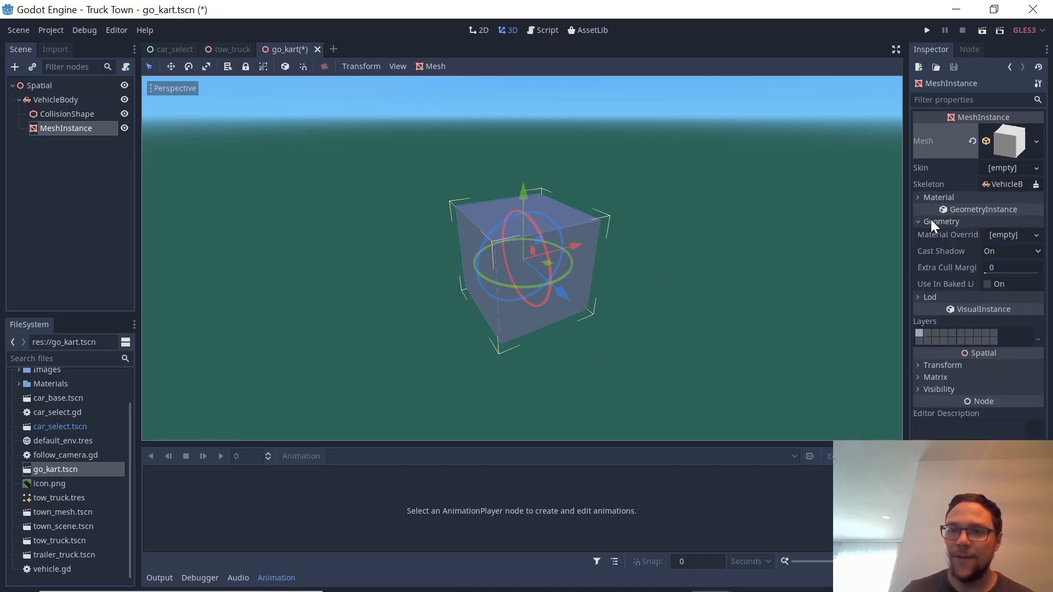
pyautogui.click(932, 221)
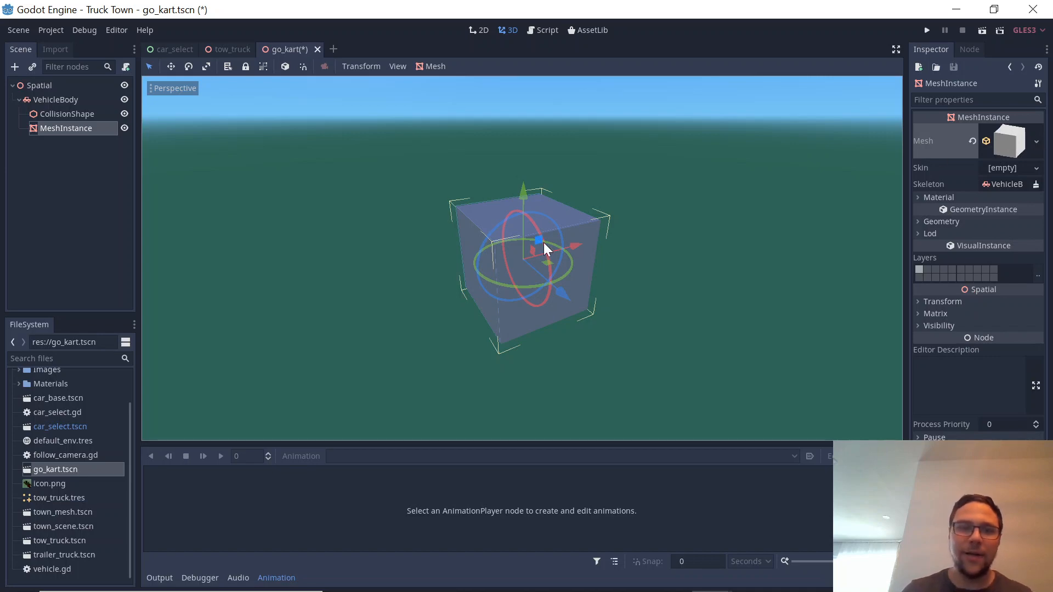
# - Switch to the browser and look over the already open "Godot 3.0 Tutorial : 3D Scene Setup" video page
pyautogui.hotkey('alt', 'Tab')
pyautogui.hotkey('alt', 'Tab')
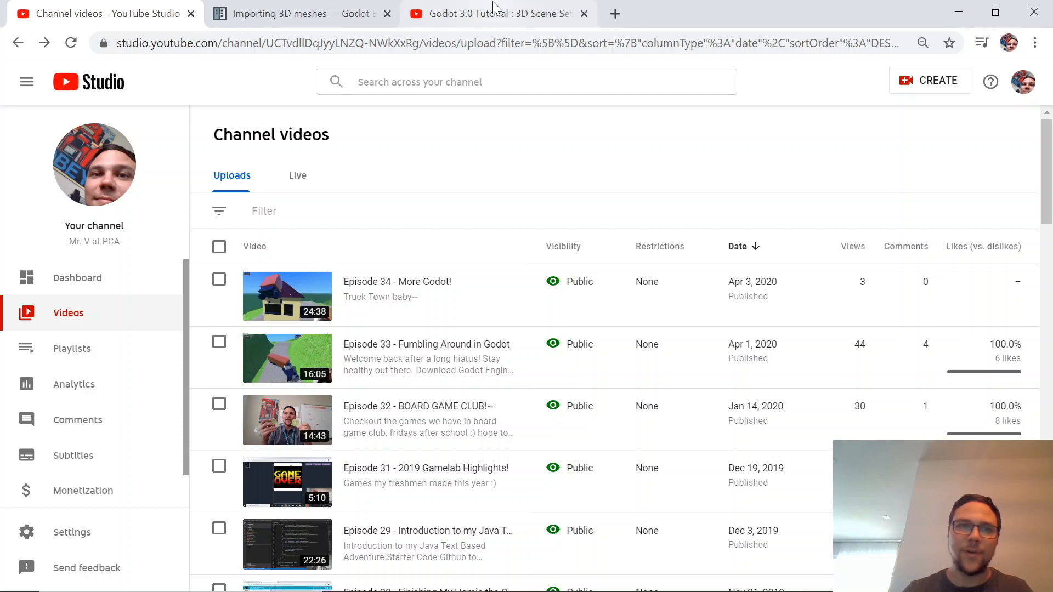
pyautogui.click(497, 7)
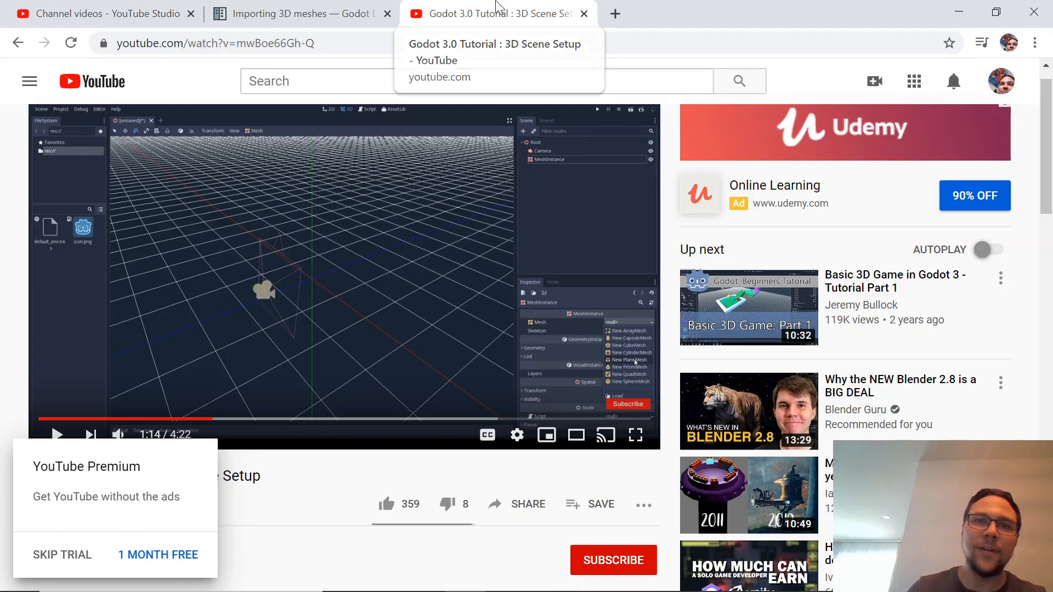
pyautogui.scroll(-4, 362, 304)
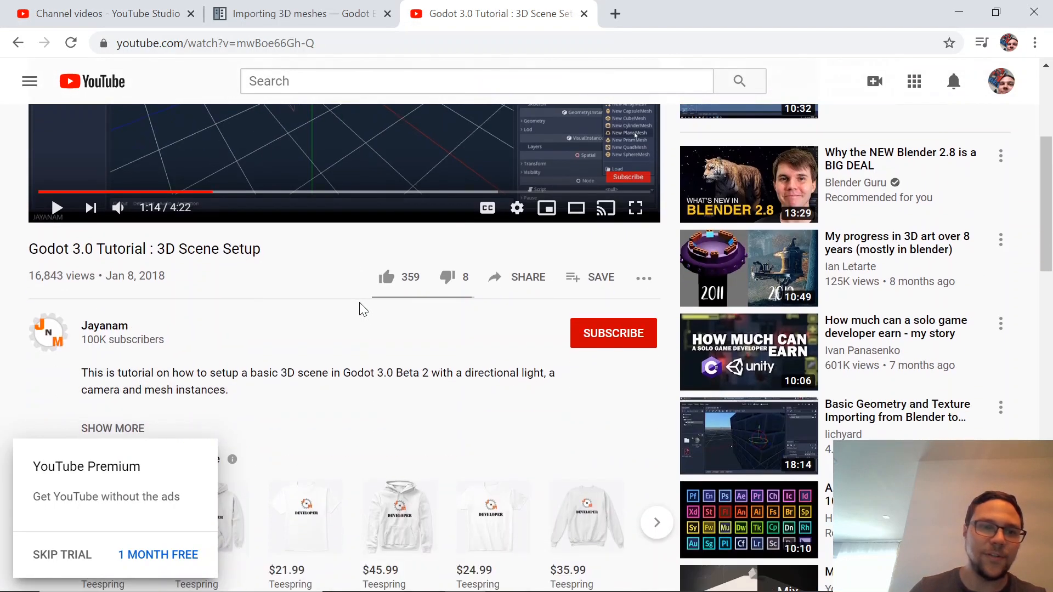
pyautogui.scroll(5, 360, 303)
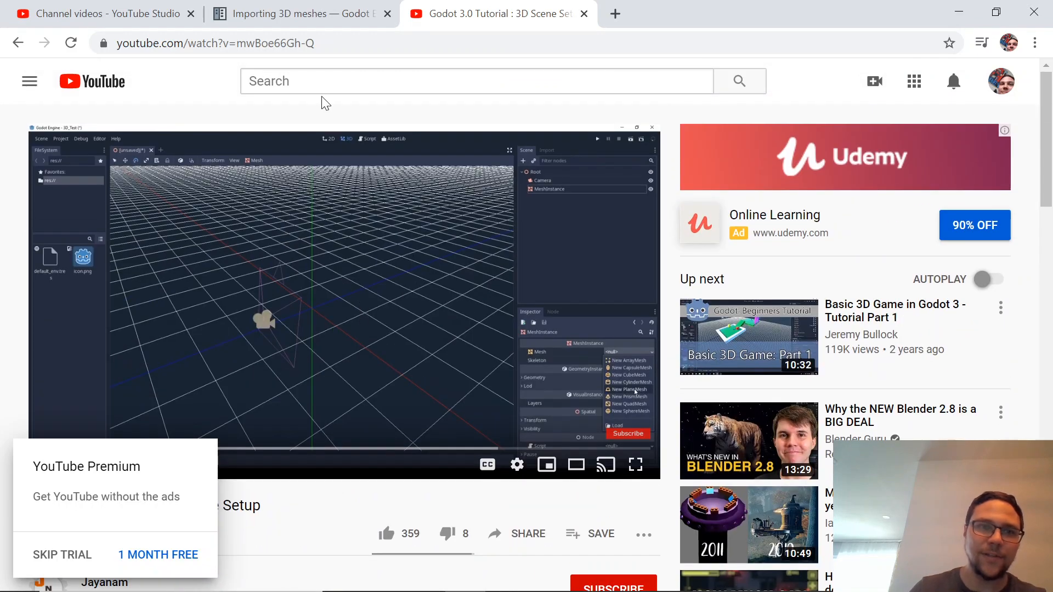
# - Search YouTube for "godot 3.2 mesh tutorial"
pyautogui.click(324, 82)
pyautogui.write('godot 3.2 ')
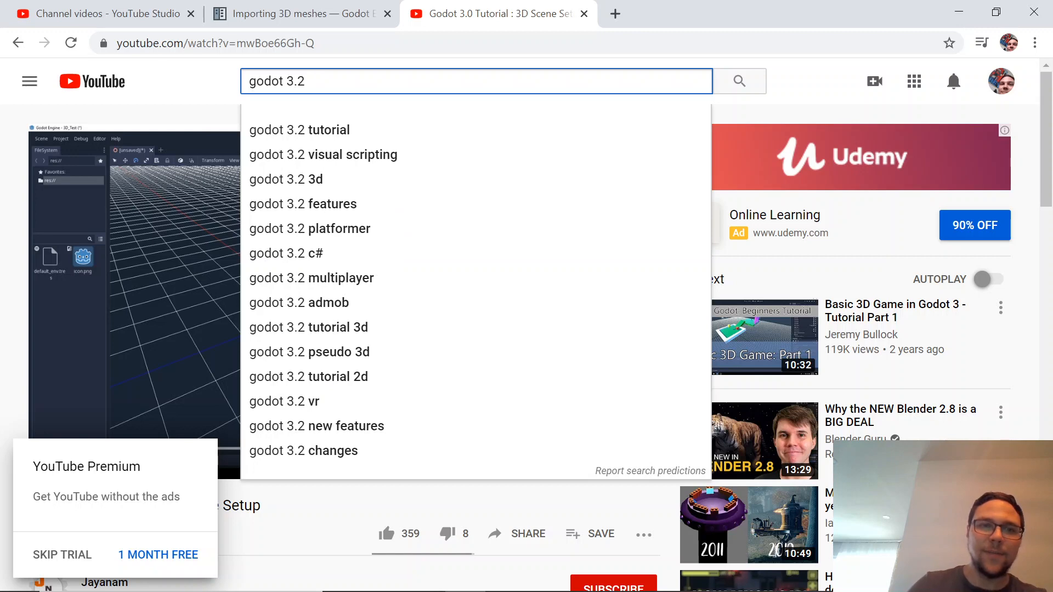
pyautogui.write('mesh t')
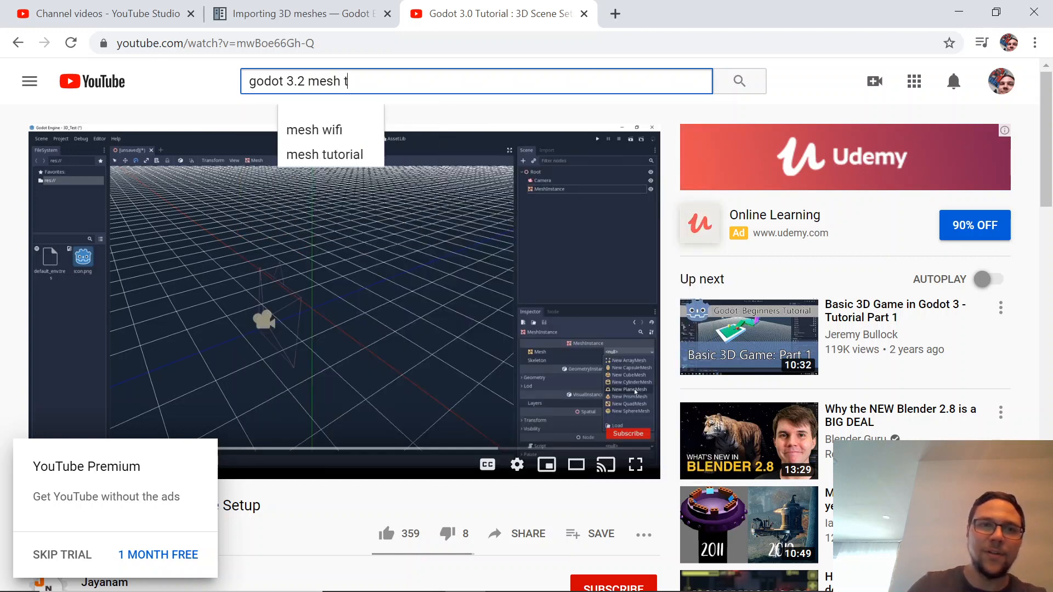
pyautogui.write('utorial')
pyautogui.press('Return')
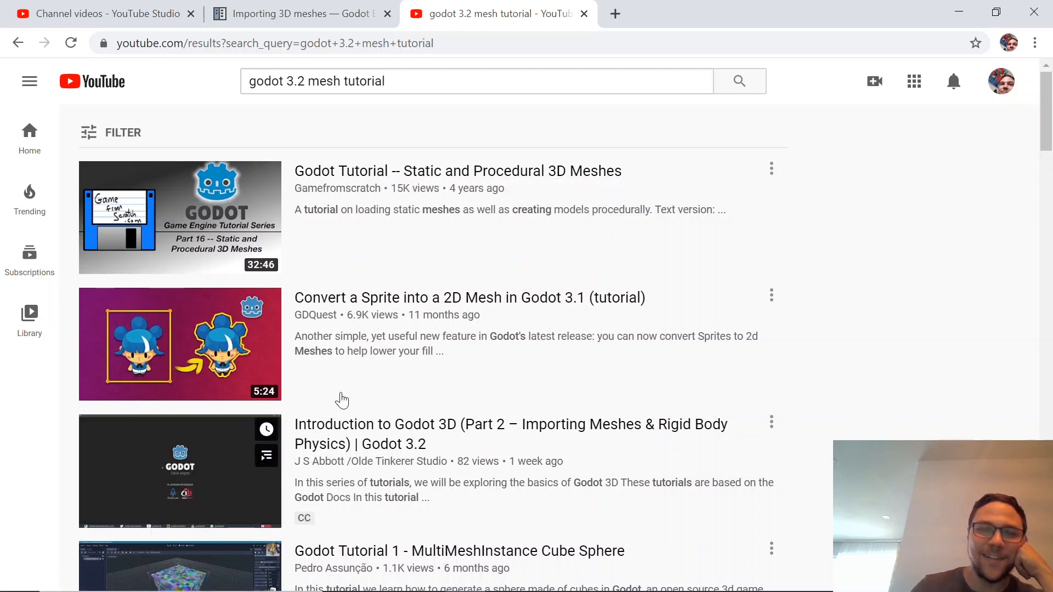
# - Play the video "Godot Tutorial -- Static and Procedural 3D Meshes", skip its ad and view it in full screen
pyautogui.click(395, 175)
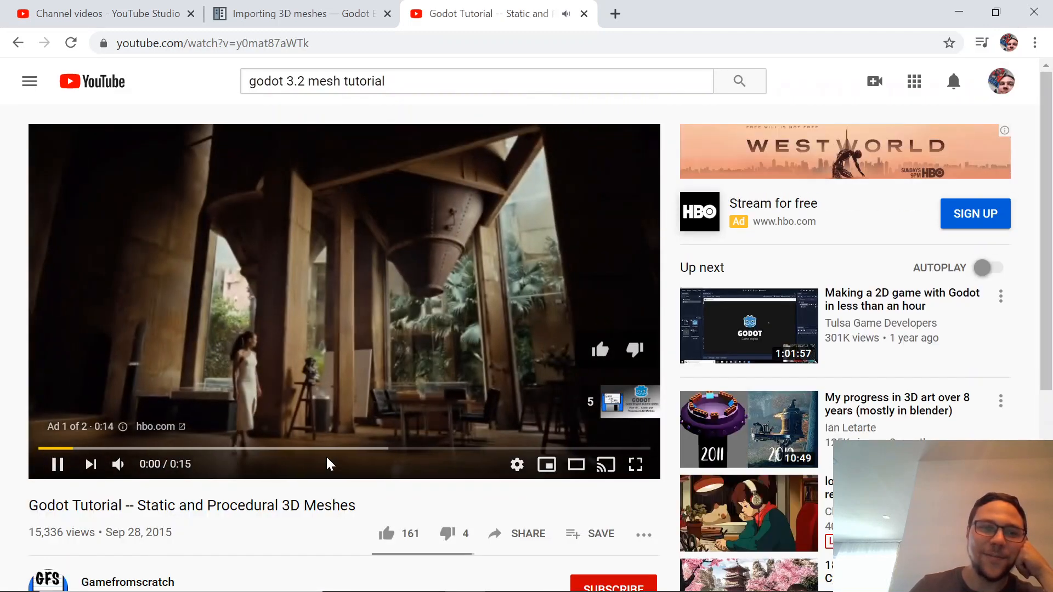
pyautogui.scroll(-1, 302, 396)
pyautogui.scroll(2, 302, 396)
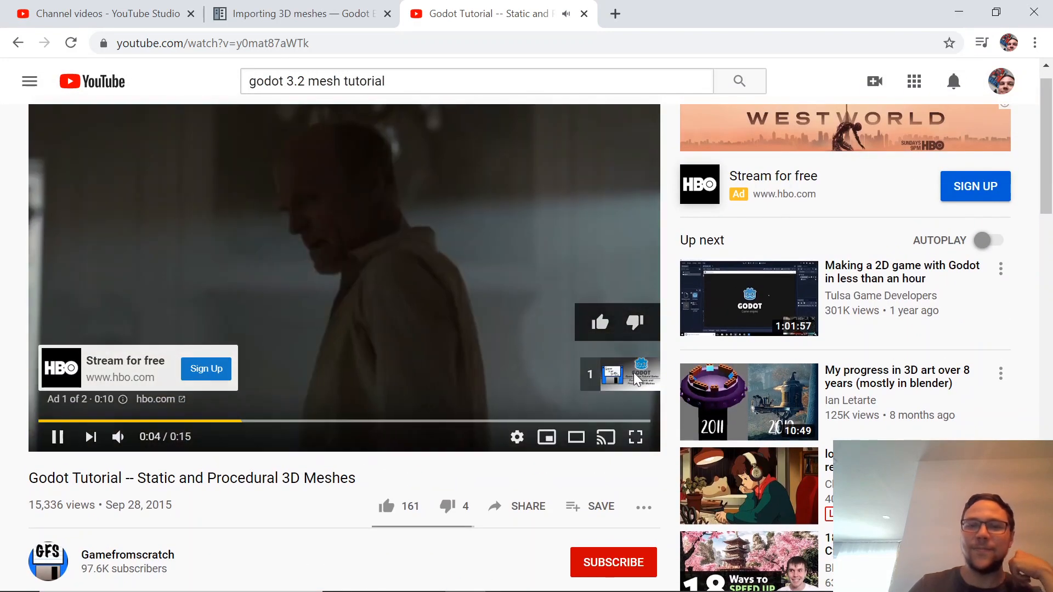
pyautogui.click(631, 377)
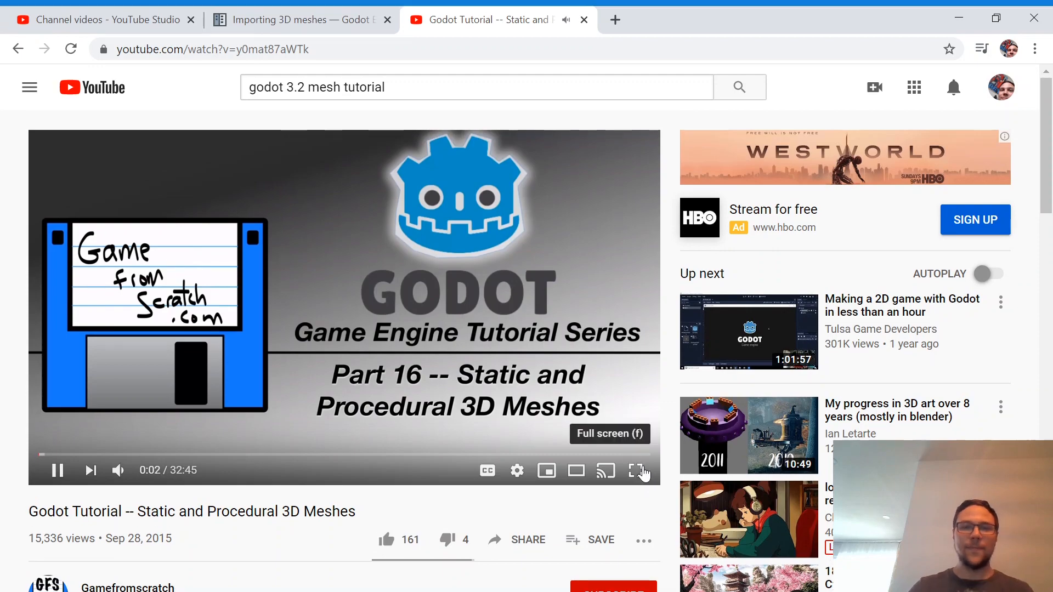
pyautogui.click(635, 464)
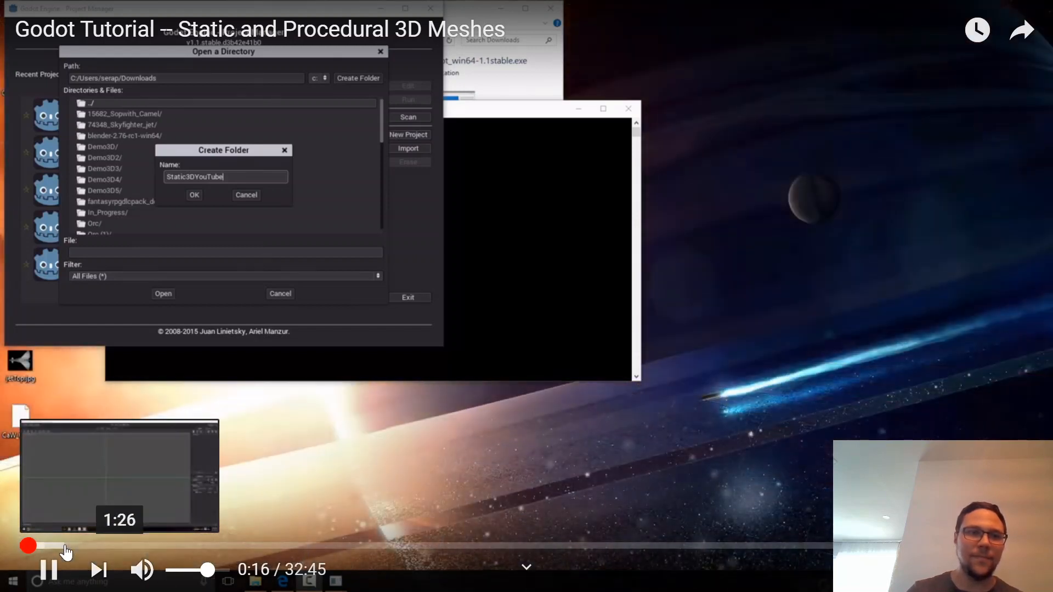
# - Skim the first part of the tutorial video, from the Godot project setup through the Blender cube to the OBJ export
pyautogui.click(65, 547)
pyautogui.click(96, 547)
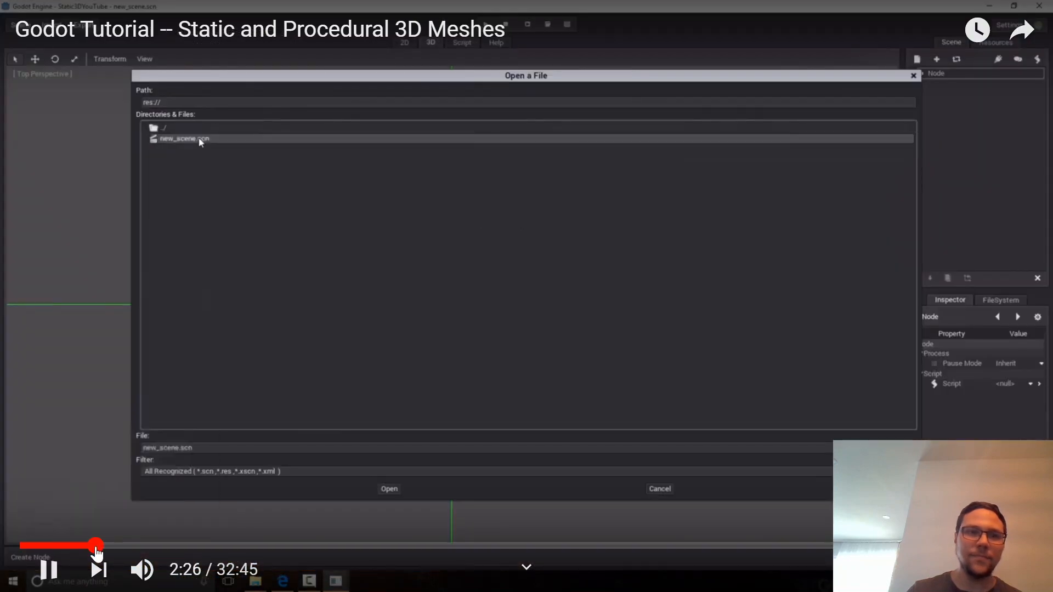
pyautogui.click(119, 548)
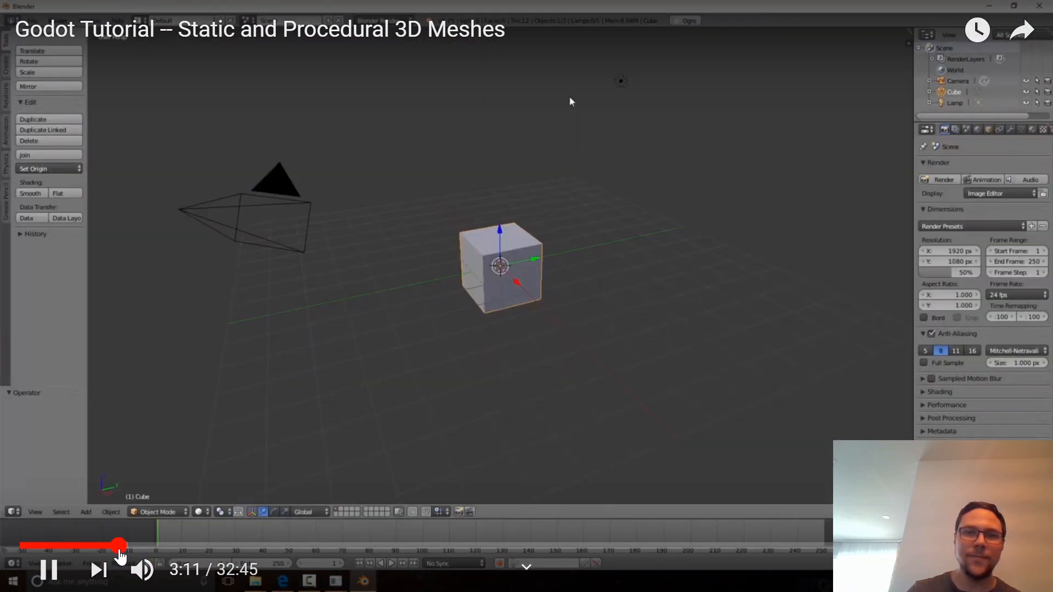
pyautogui.click(108, 547)
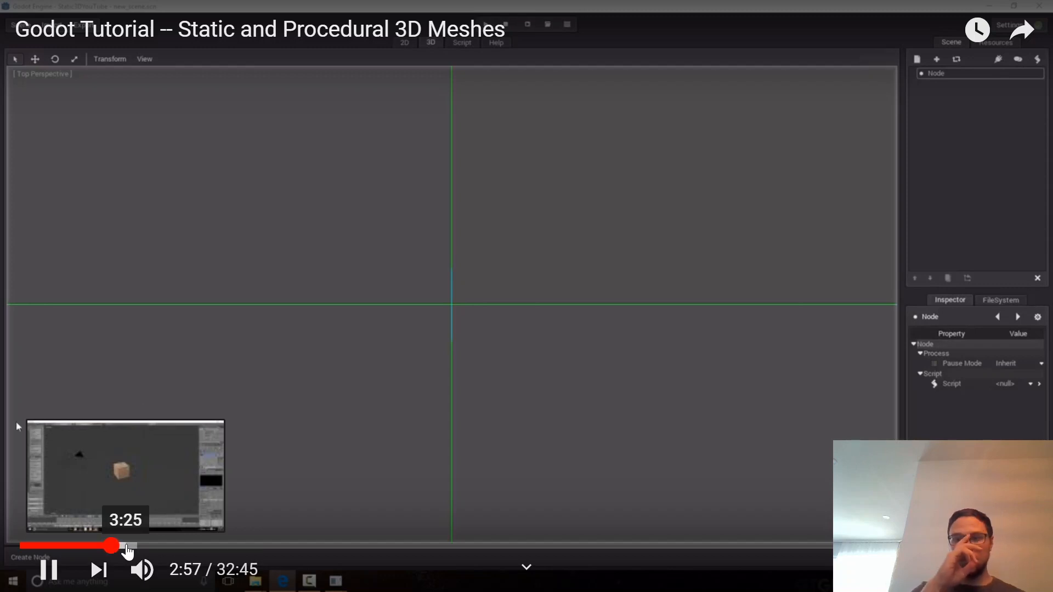
pyautogui.click(92, 548)
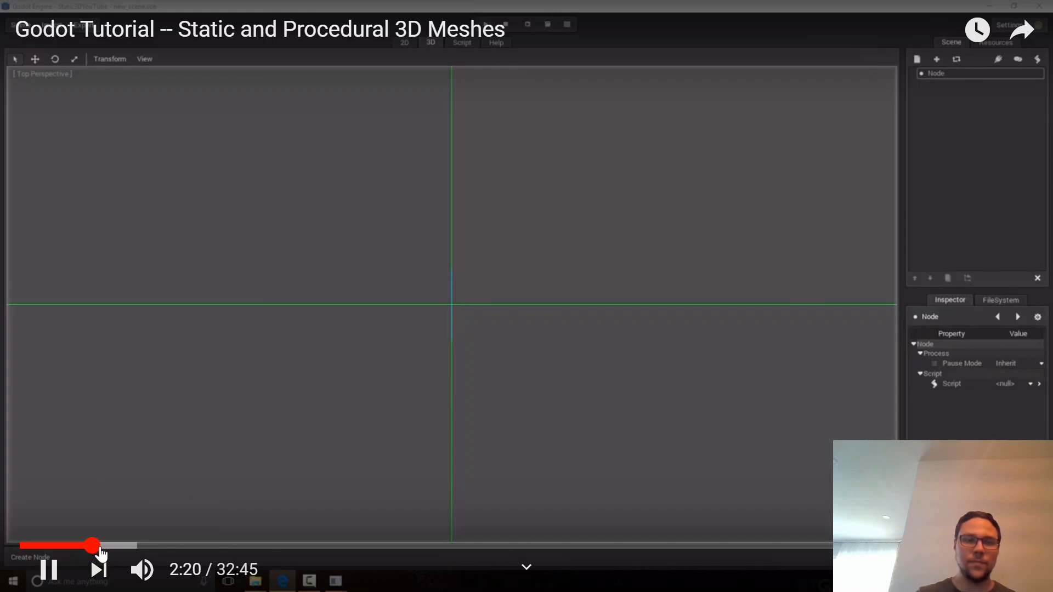
pyautogui.click(119, 548)
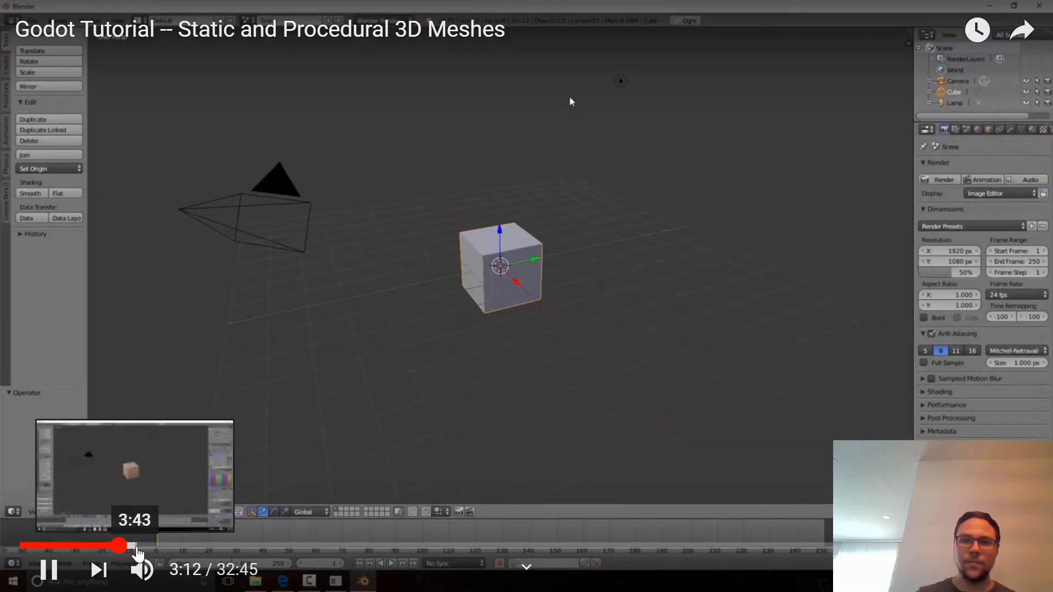
pyautogui.click(137, 548)
pyautogui.click(156, 547)
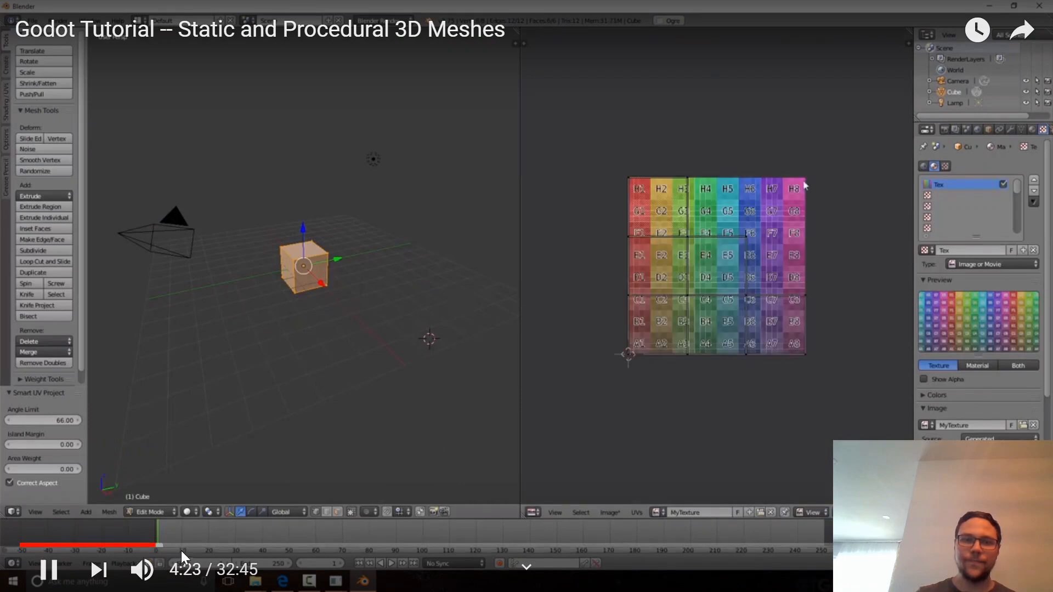
pyautogui.click(184, 548)
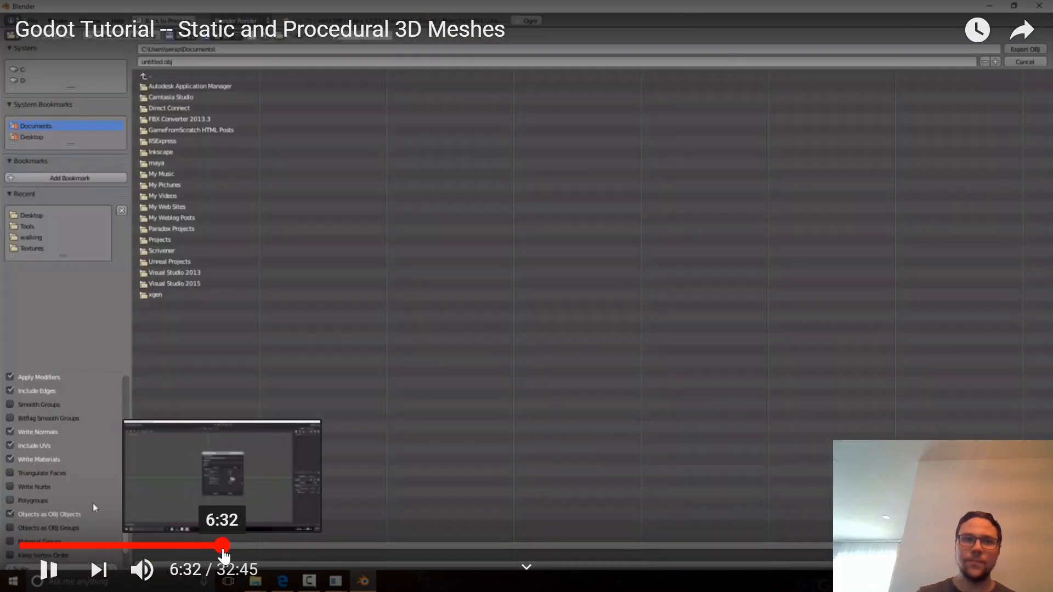
pyautogui.click(222, 548)
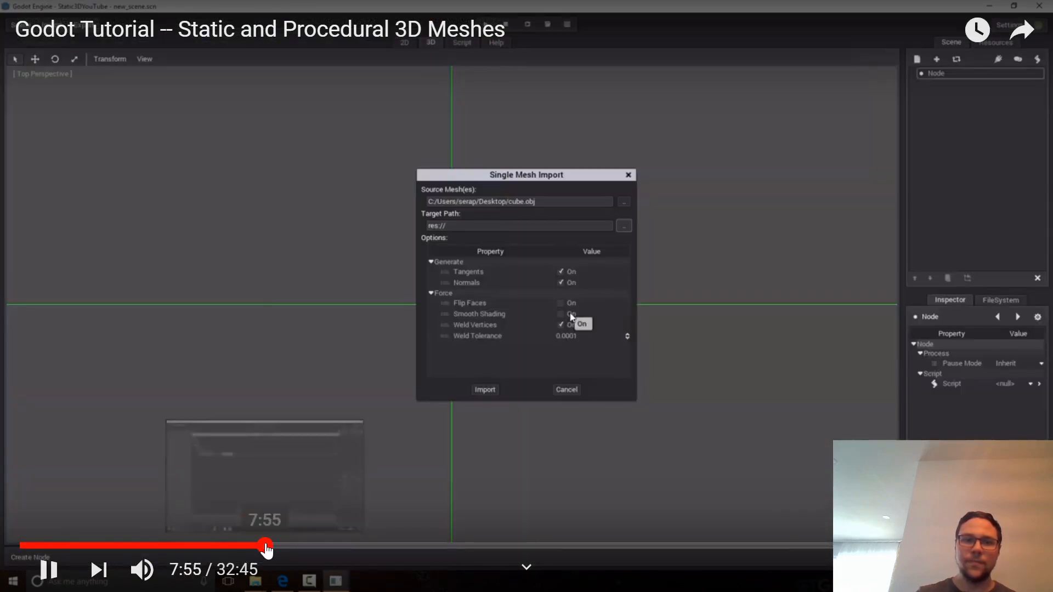
# - Skim the rest of the video, covering the single mesh import and scripted meshes, then leave full screen and close its tab
pyautogui.click(266, 547)
pyautogui.click(329, 547)
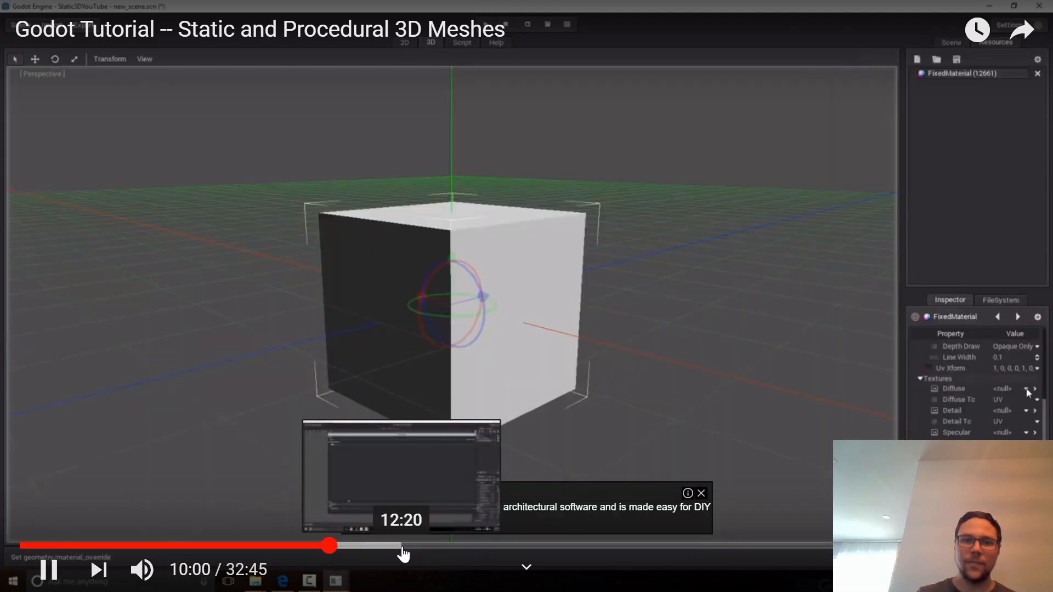
pyautogui.click(404, 548)
pyautogui.click(449, 547)
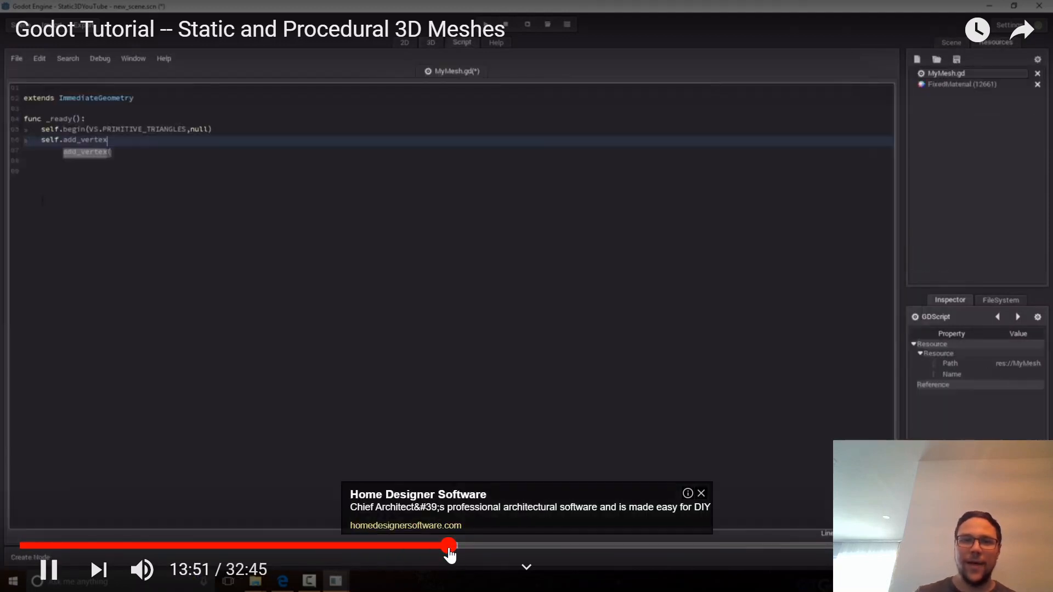
pyautogui.click(517, 547)
pyautogui.click(588, 547)
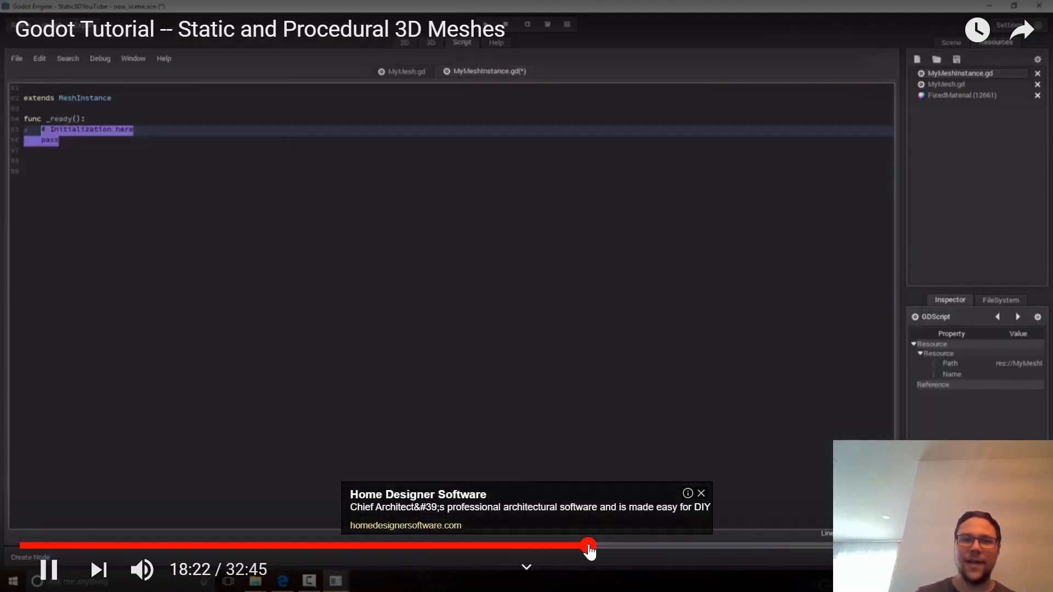
pyautogui.click(643, 548)
pyautogui.click(734, 547)
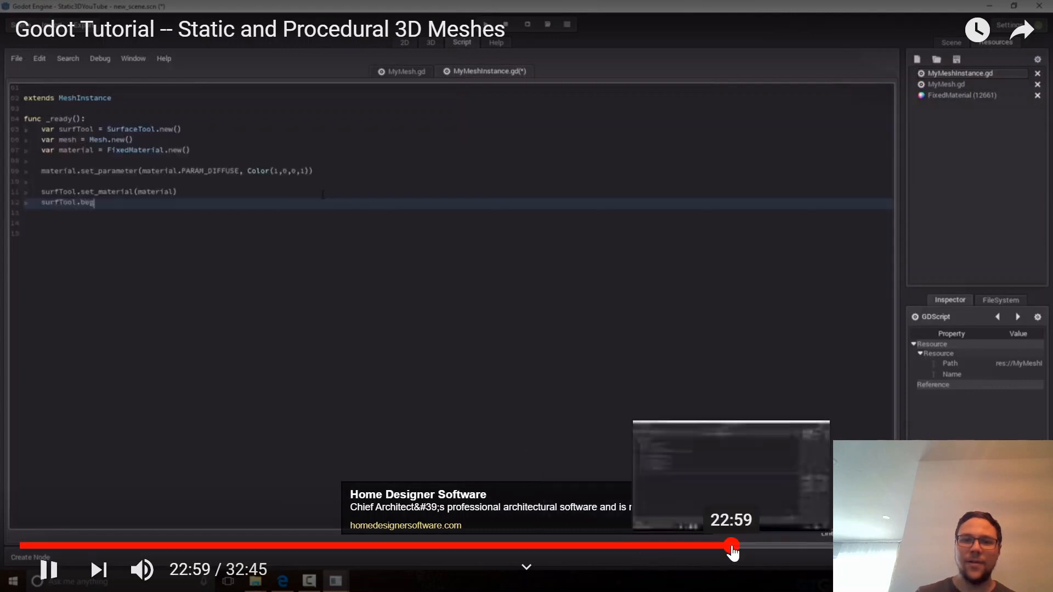
pyautogui.click(780, 547)
pyautogui.click(830, 547)
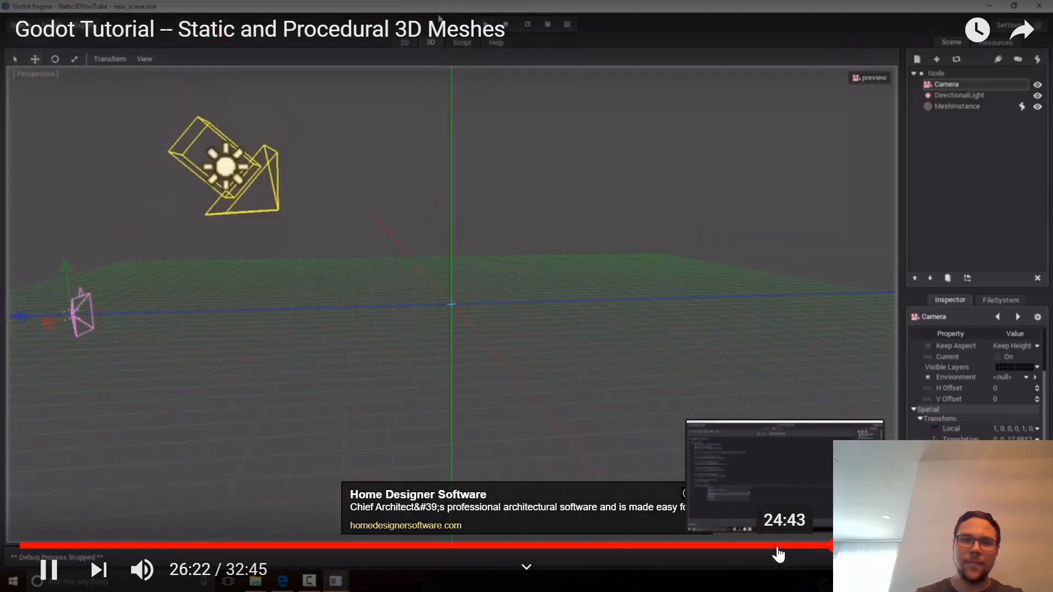
pyautogui.click(887, 545)
pyautogui.press('Escape')
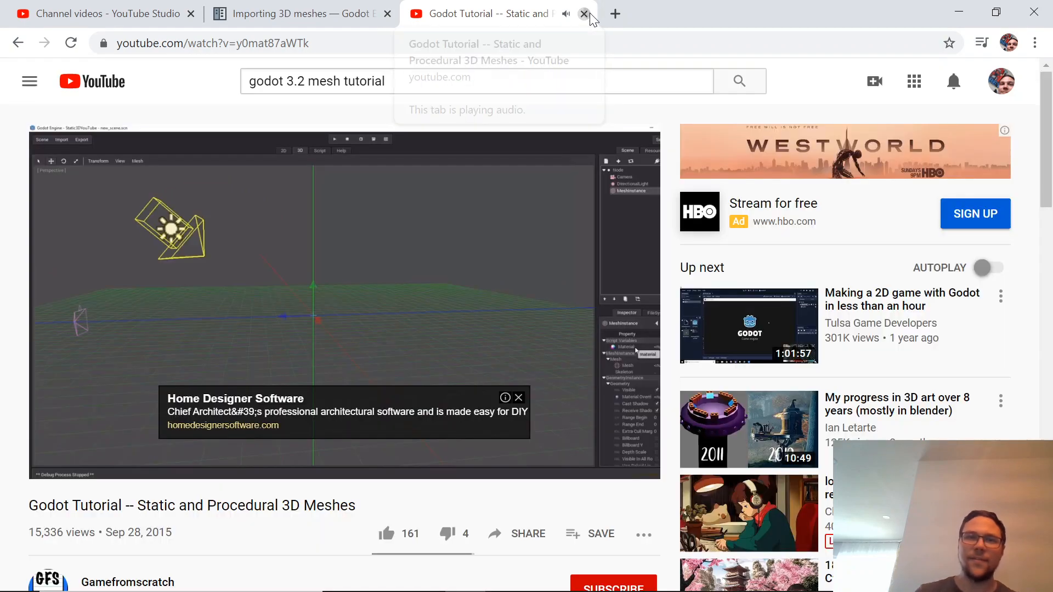
pyautogui.click(585, 14)
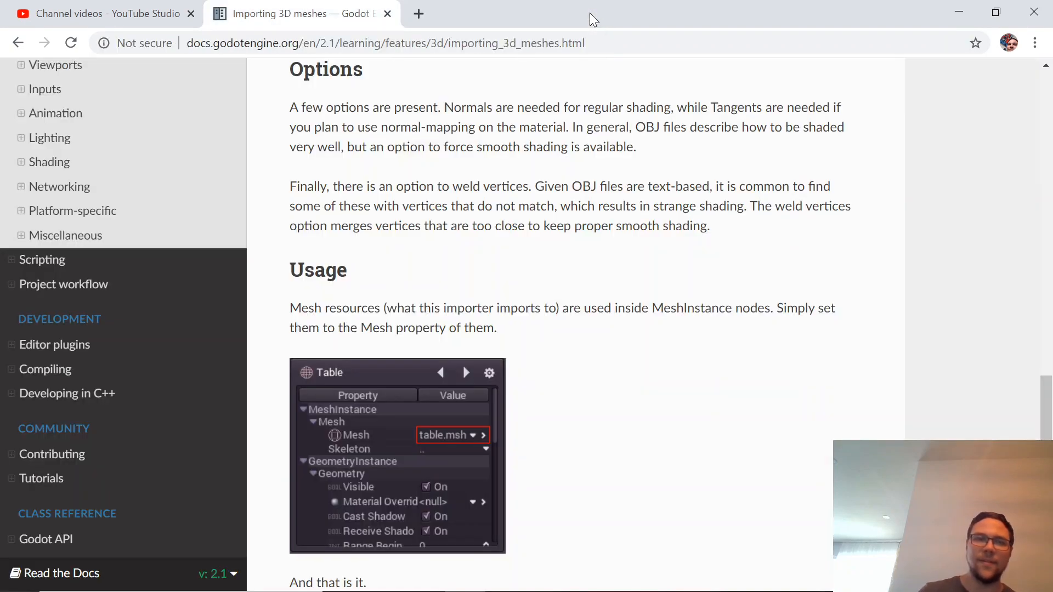
# - Look over the end of the "Importing 3D meshes" documentation page and return to the Godot editor
pyautogui.scroll(-5, 567, 344)
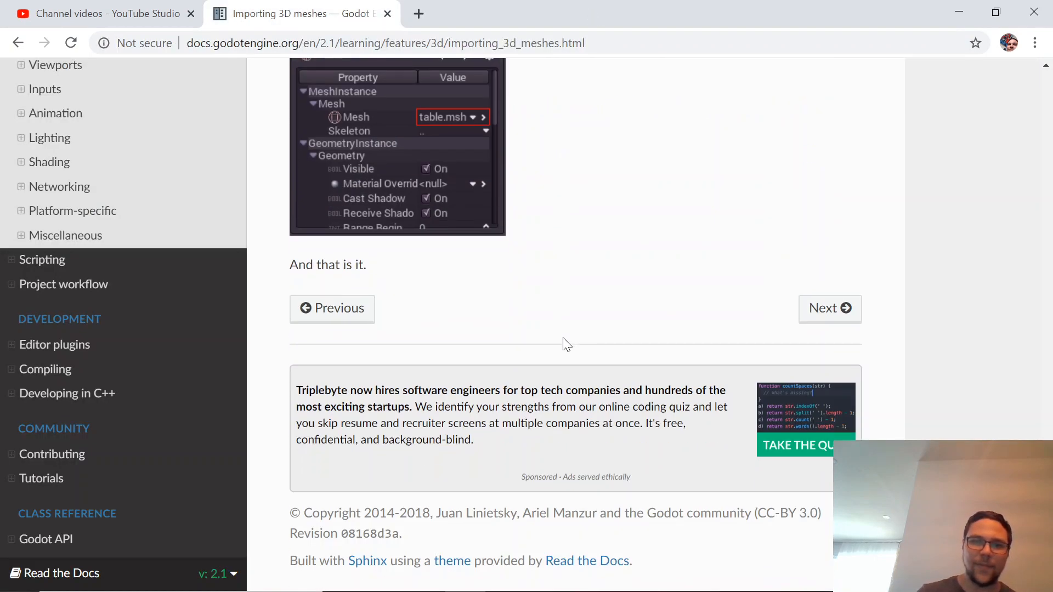
pyautogui.scroll(10, 567, 343)
pyautogui.click(958, 12)
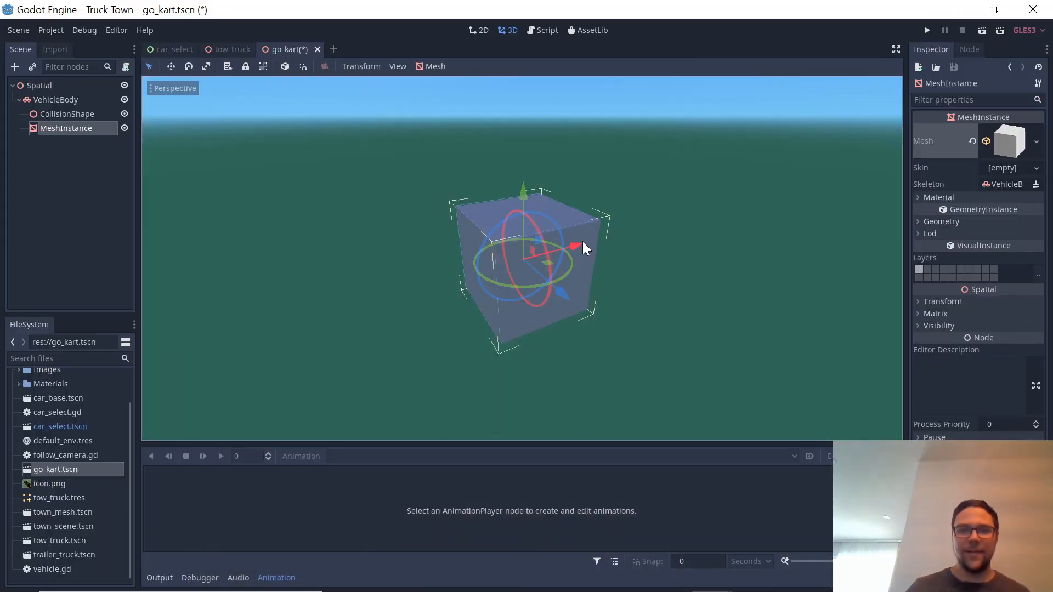
# - Examine the cube MeshInstance up close and locate tow_truck.tres and go_kart.tscn among the project files
pyautogui.scroll(5, 587, 282)
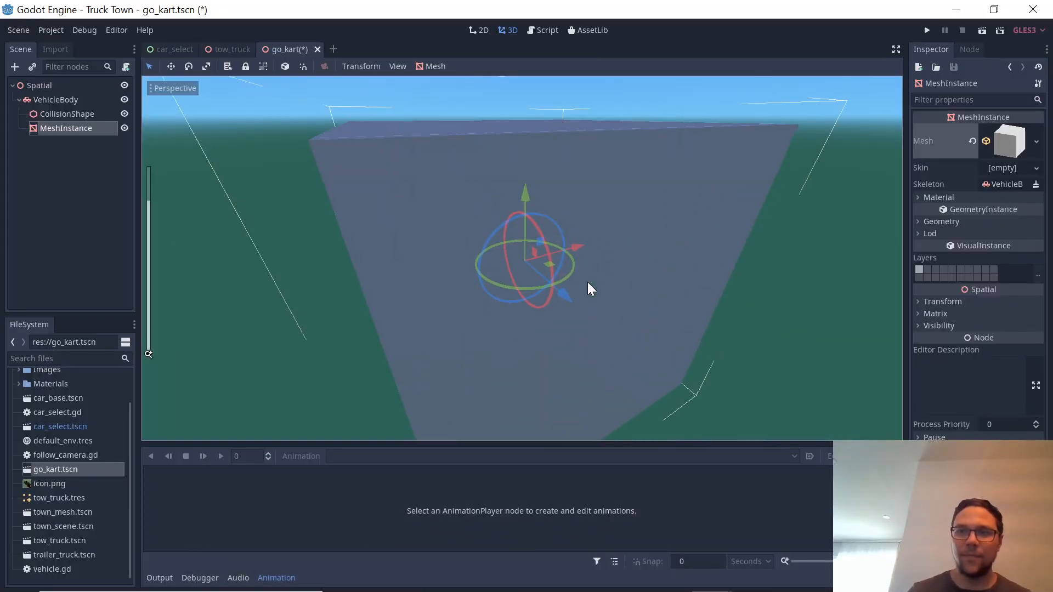
pyautogui.scroll(-4, 588, 282)
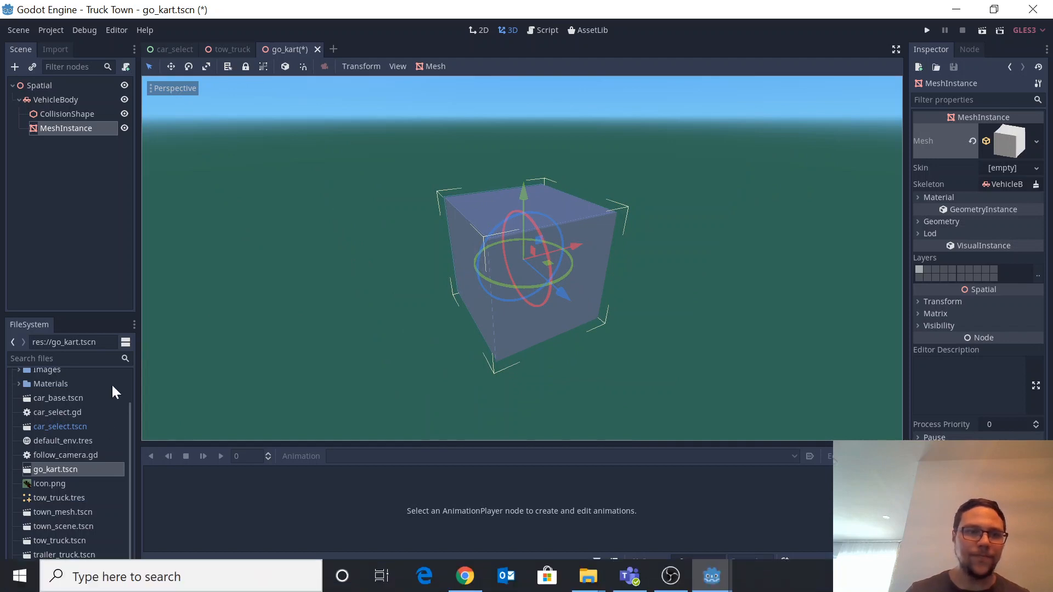
pyautogui.click(67, 497)
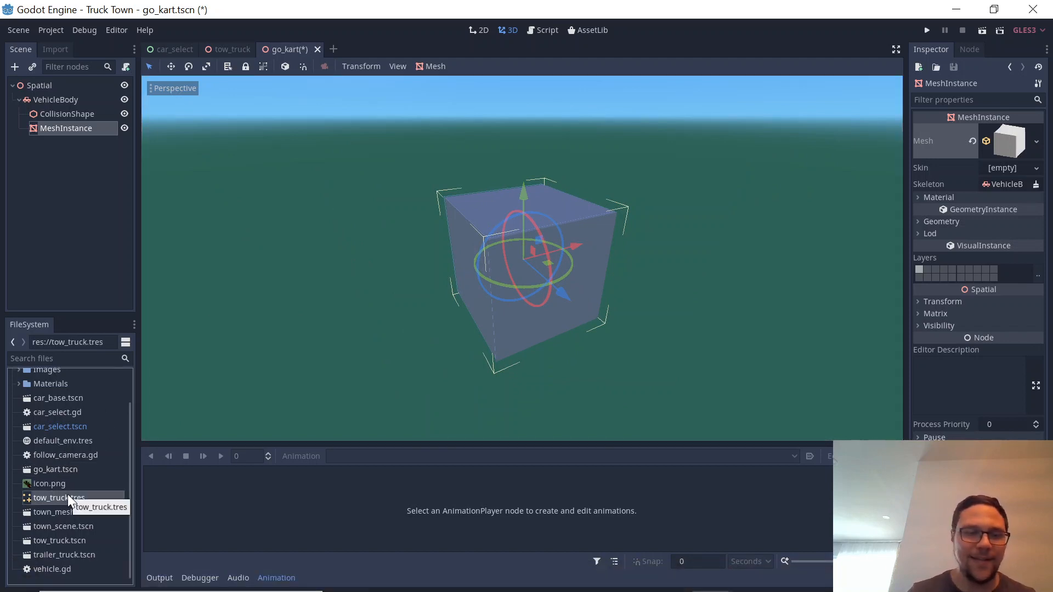
pyautogui.click(414, 346)
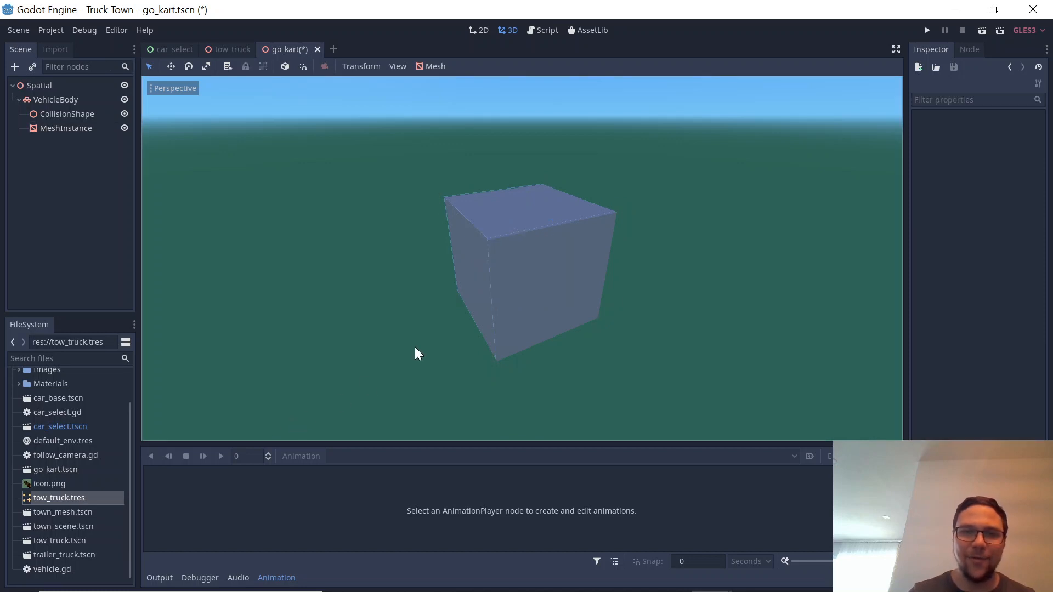
pyautogui.click(544, 261)
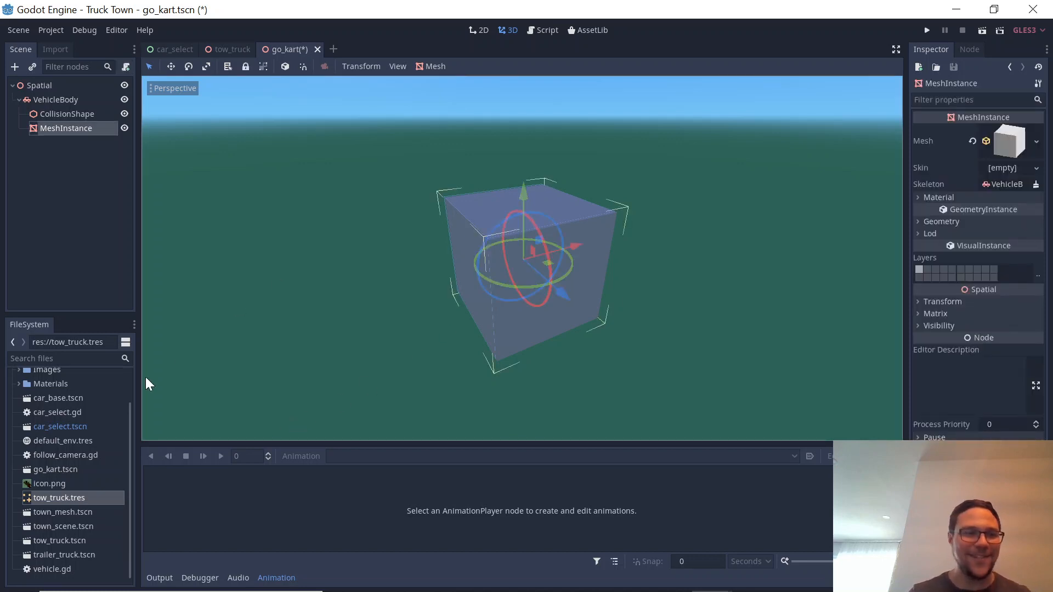
pyautogui.click(69, 469)
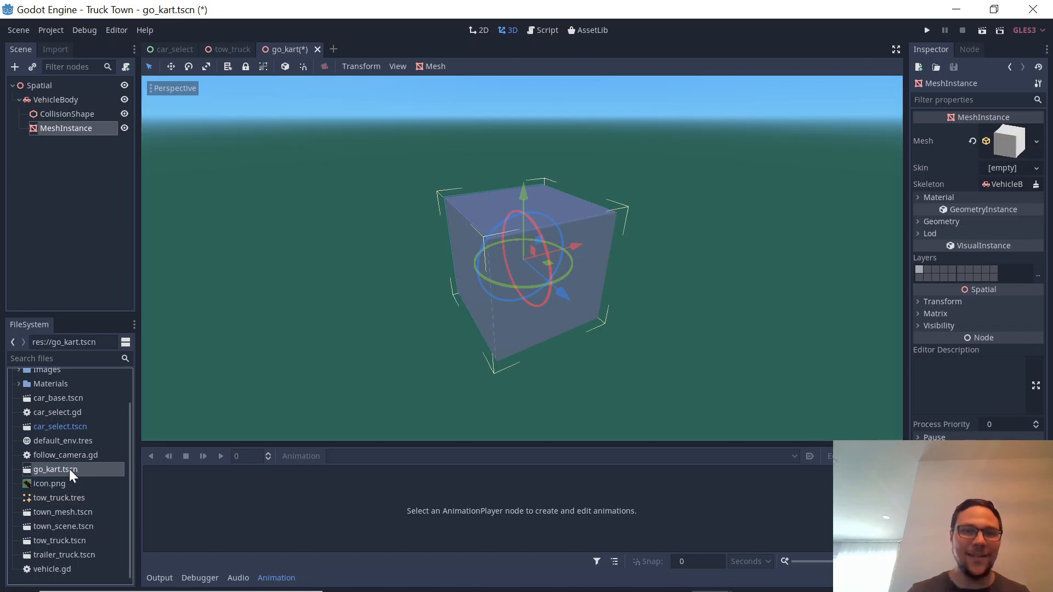
pyautogui.click(73, 513)
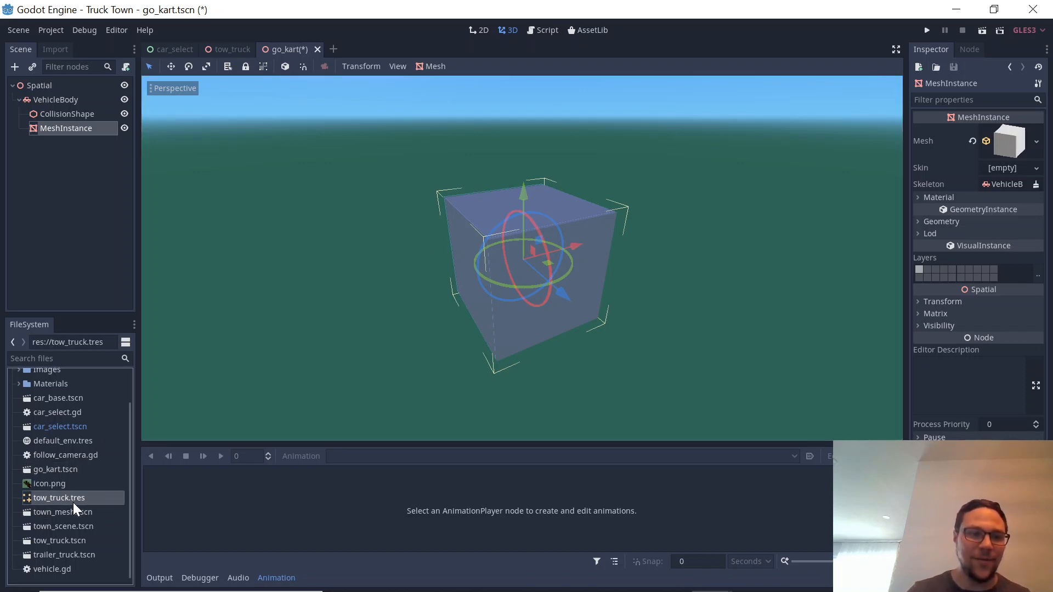
pyautogui.click(71, 468)
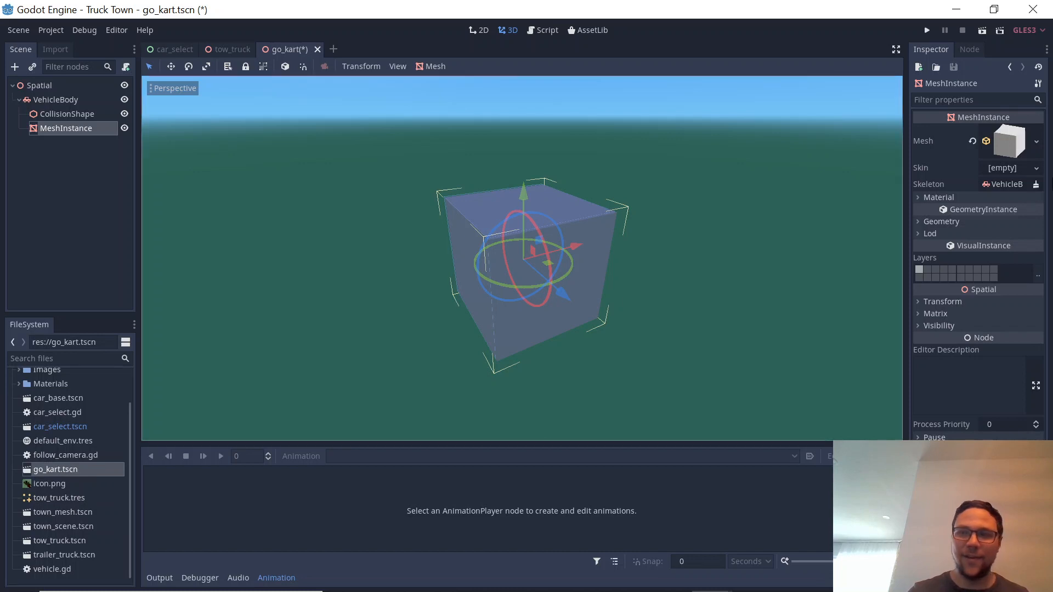
# - Replace the MeshInstance's cube mesh by loading the tow_truck.tres resource
pyautogui.click(1036, 142)
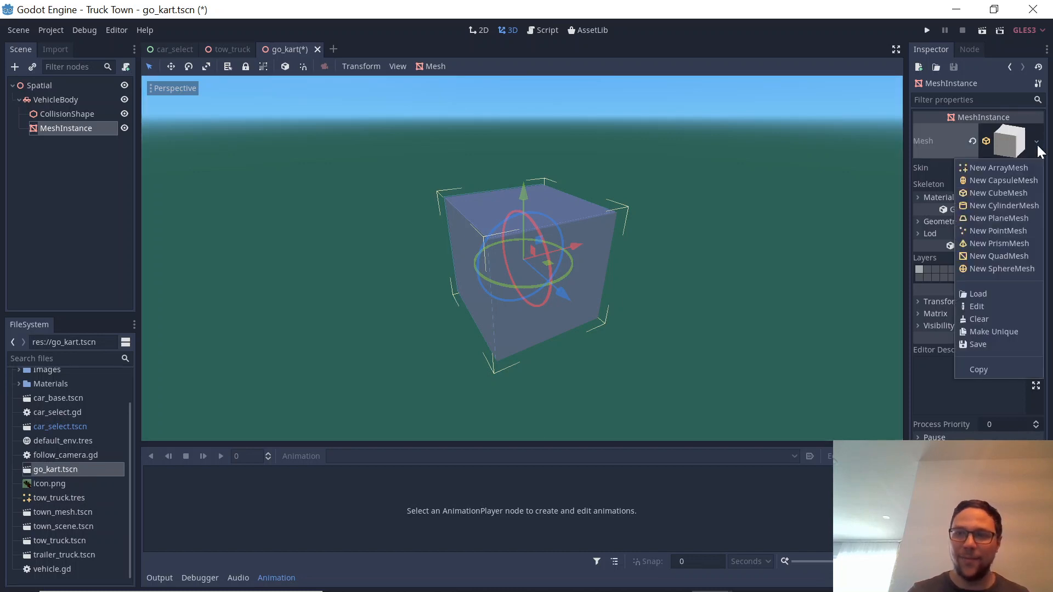
pyautogui.click(996, 295)
pyautogui.doubleClick(485, 155)
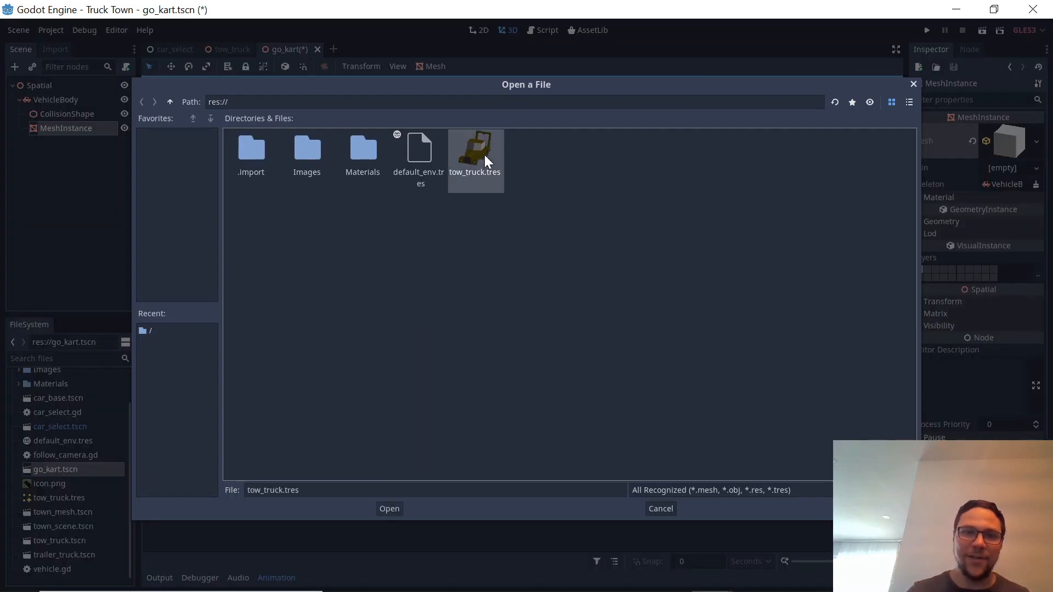
pyautogui.click(485, 154)
pyautogui.click(552, 271)
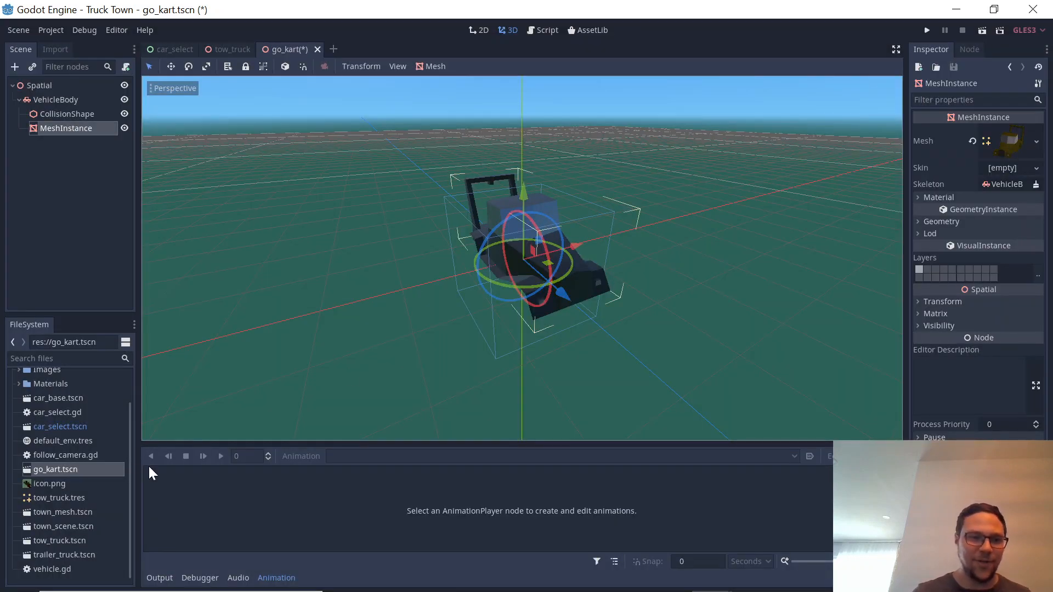
# - Open the default_env.tres resource to examine its environment properties, then clear the selection in the viewport
pyautogui.click(88, 498)
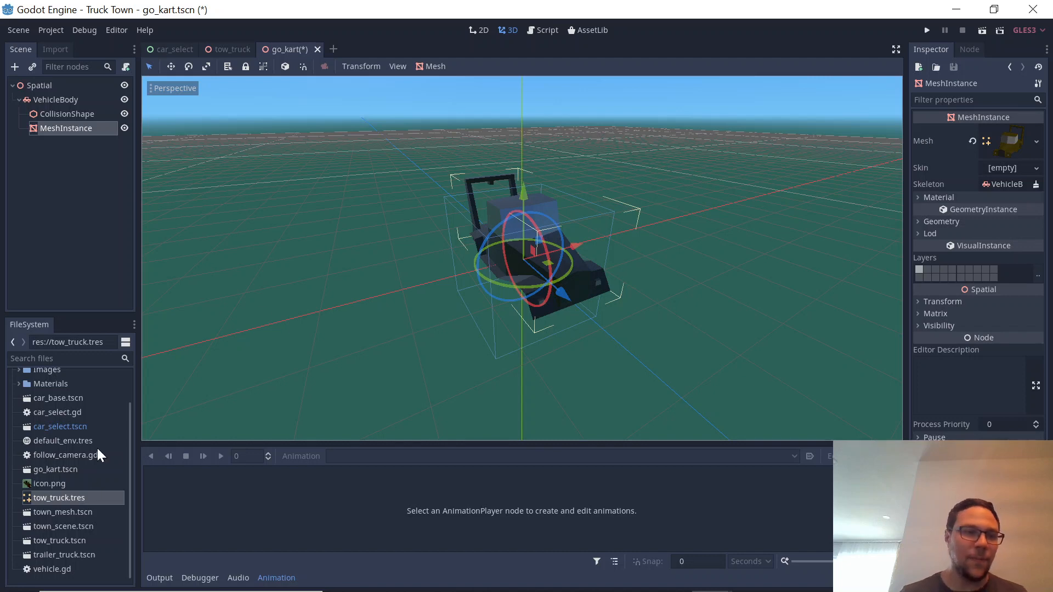
pyautogui.click(74, 441)
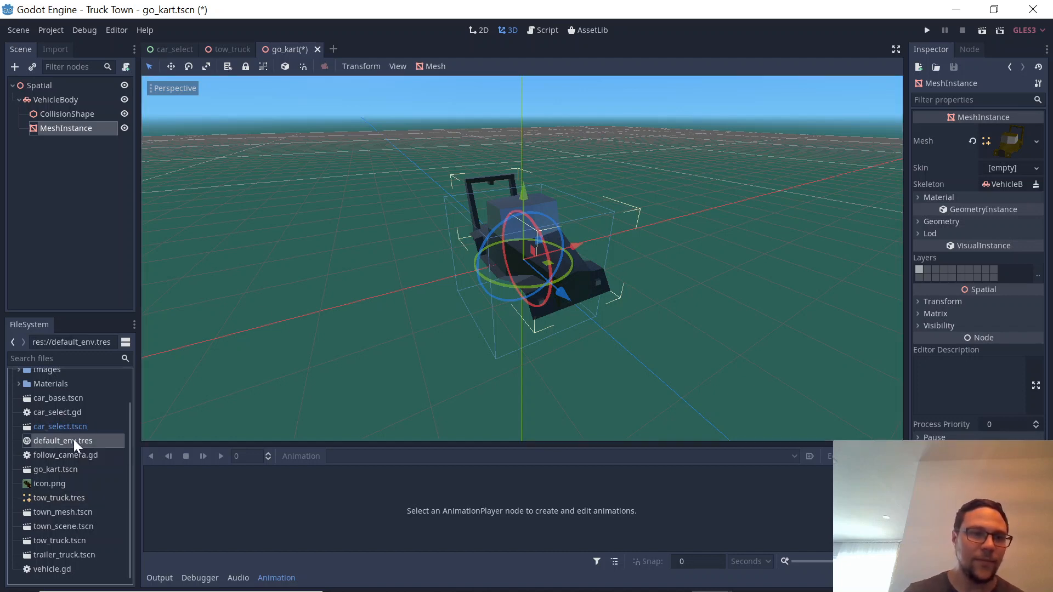
pyautogui.doubleClick(74, 441)
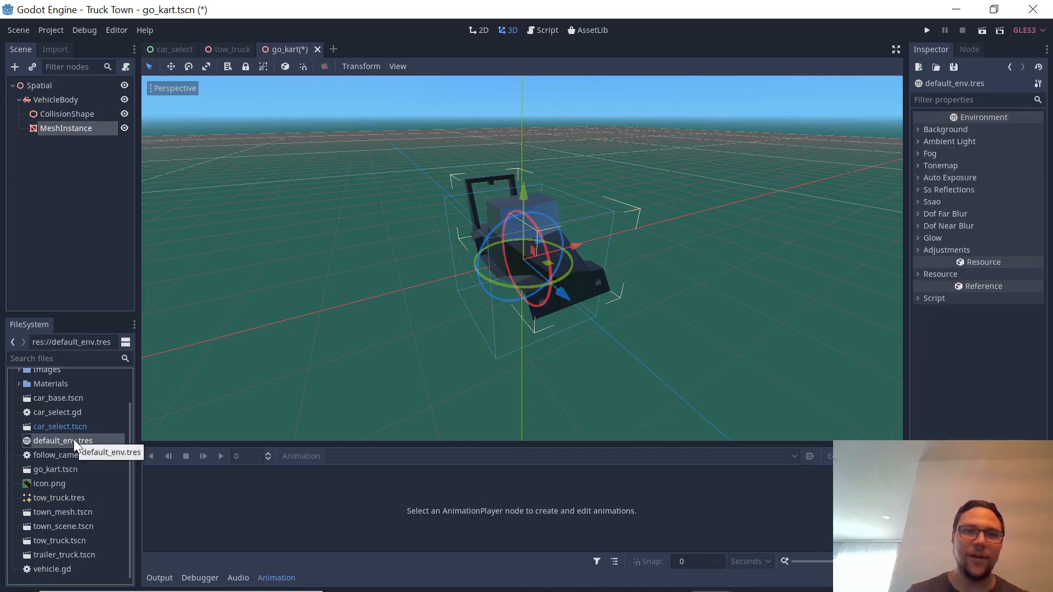
pyautogui.click(358, 356)
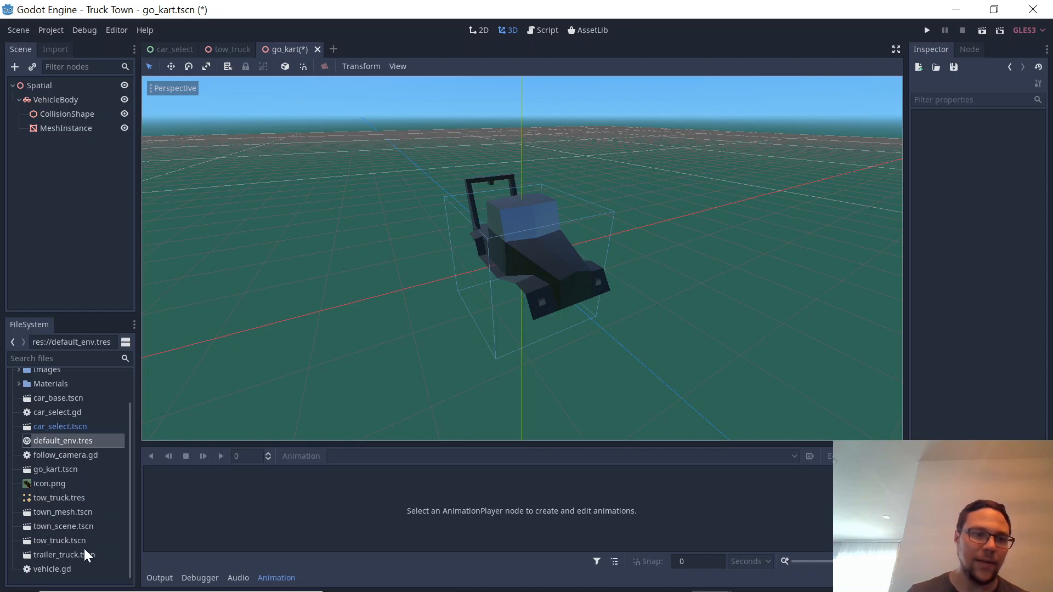
# - Expand the Materials folder and look through the project's material files
pyautogui.click(44, 385)
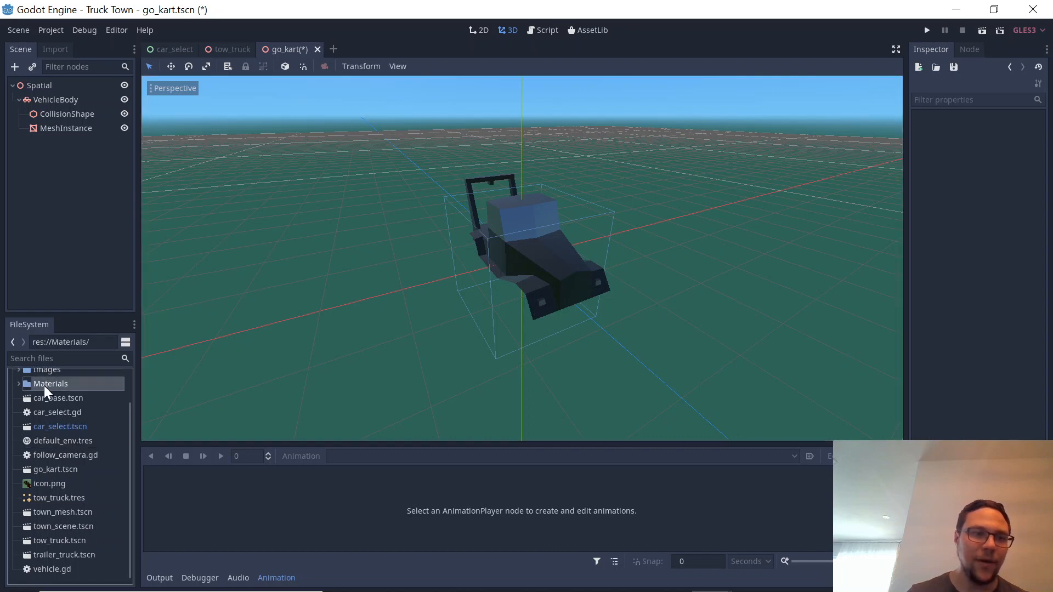
pyautogui.click(19, 384)
pyautogui.scroll(-5, 80, 444)
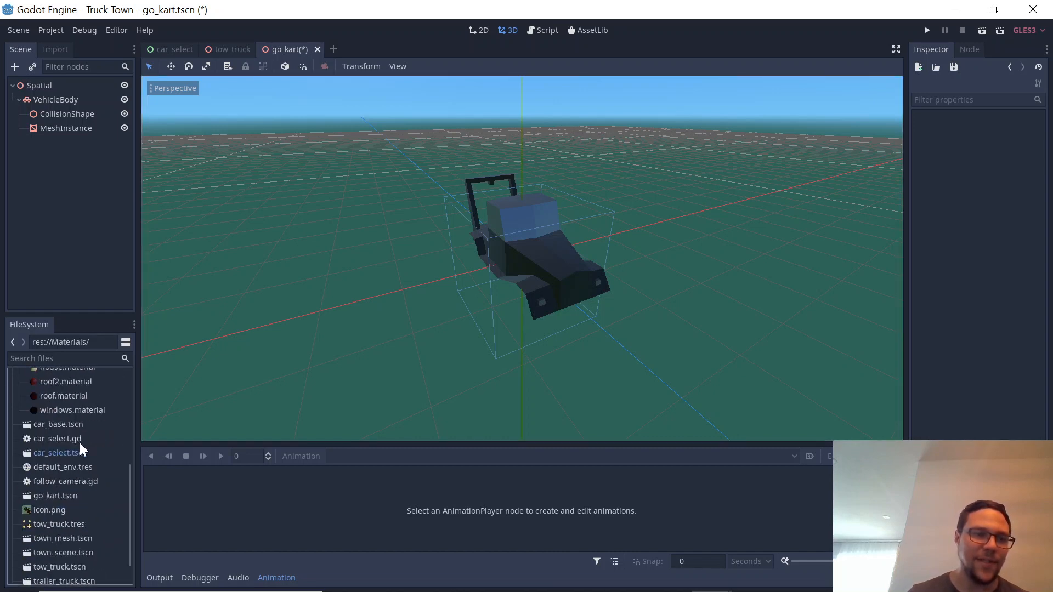
pyautogui.scroll(6, 80, 442)
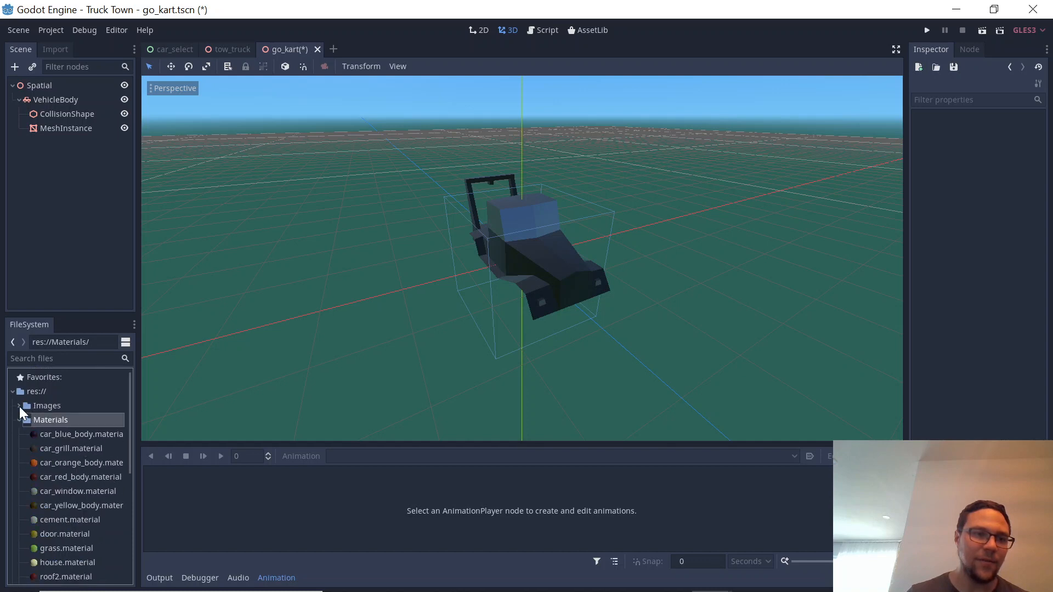
# - Expand the Images folder and look through the project files, including follow_camera.gd, town_mesh.tscn, tow_truck.tres and go_kart.tscn
pyautogui.click(20, 406)
pyautogui.click(80, 458)
pyautogui.scroll(-8, 80, 459)
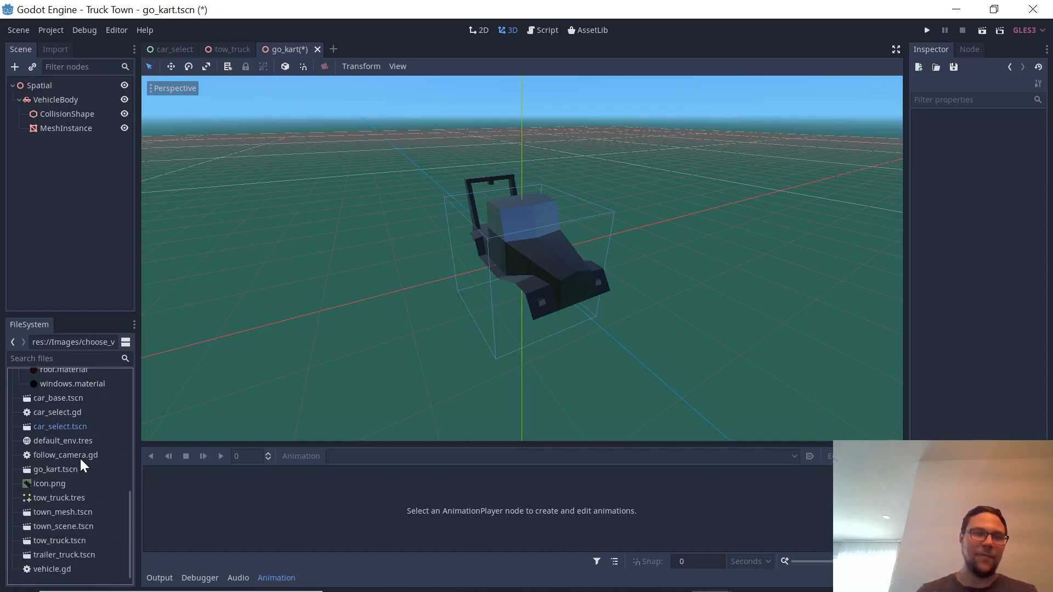
pyautogui.click(61, 472)
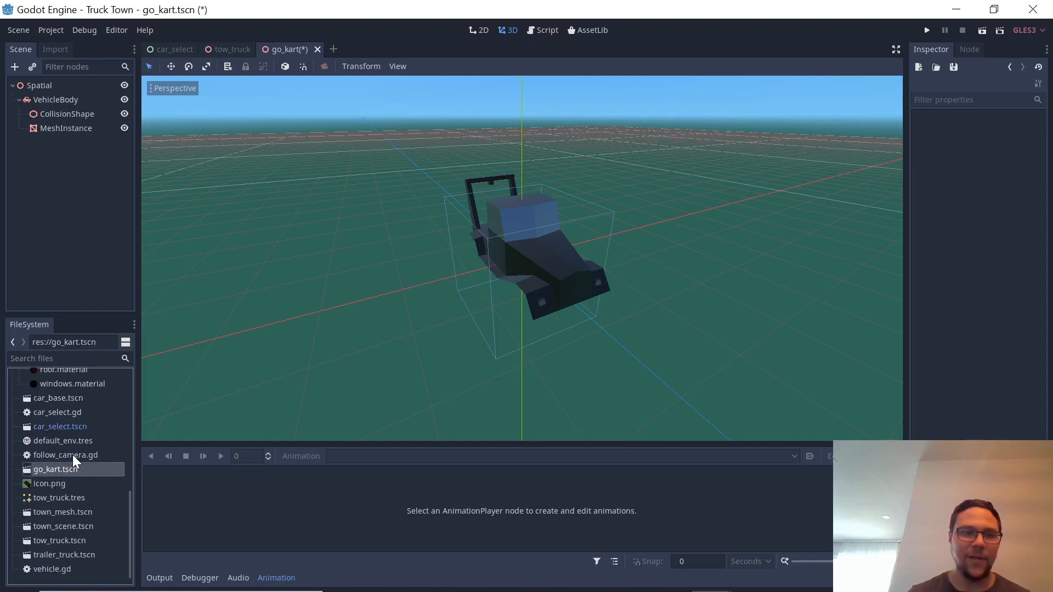
pyautogui.click(76, 457)
pyautogui.click(70, 512)
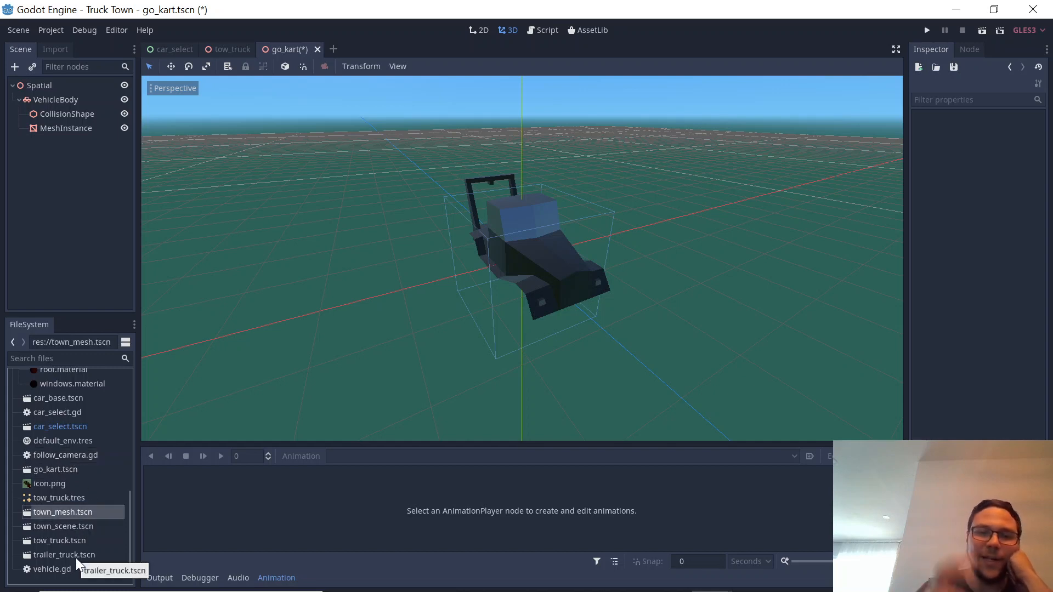
pyautogui.click(78, 498)
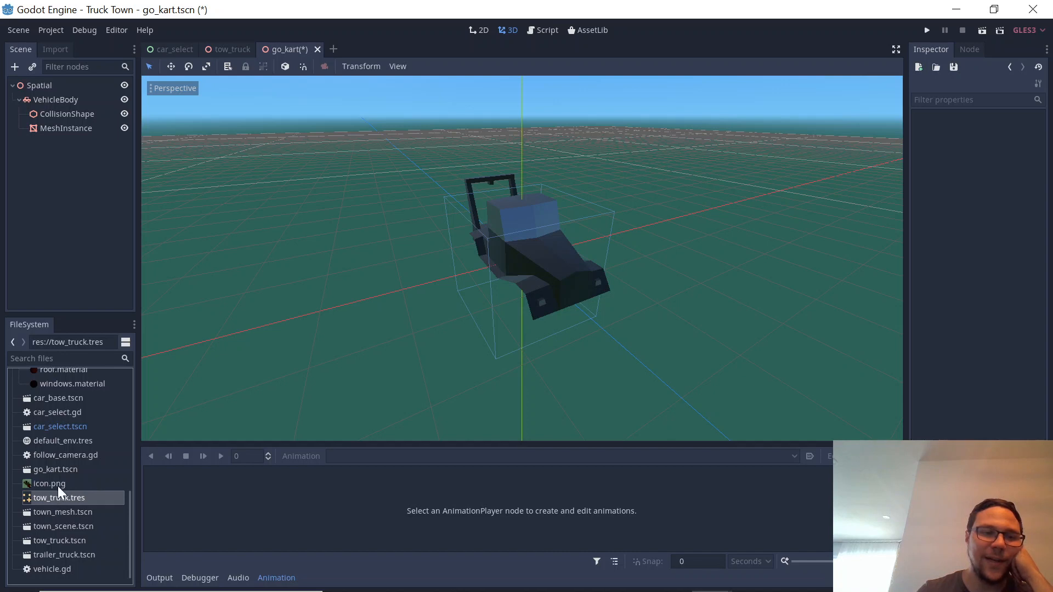
pyautogui.click(62, 473)
pyautogui.click(62, 484)
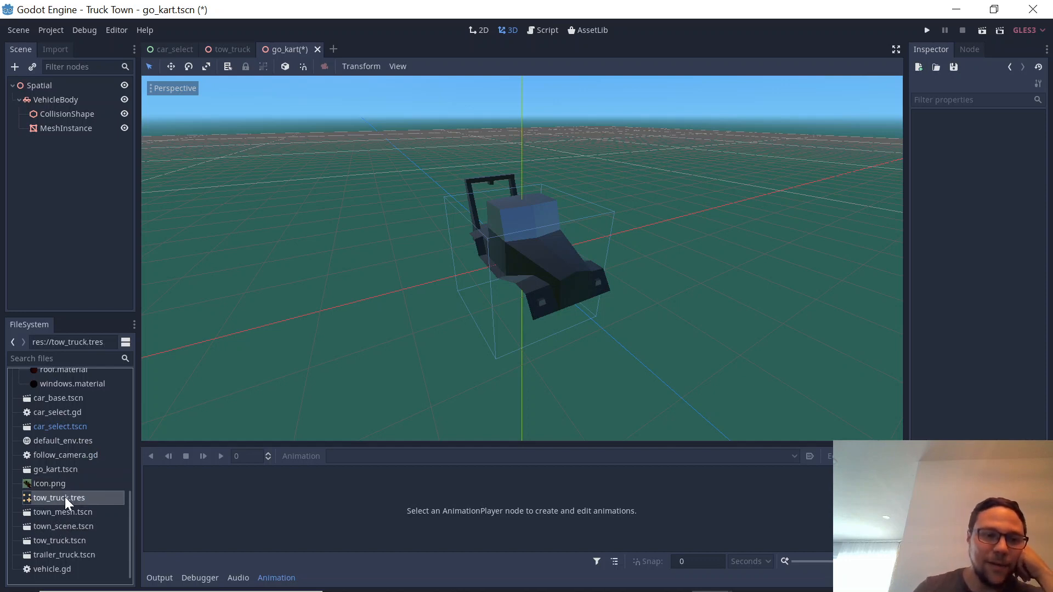
pyautogui.click(58, 472)
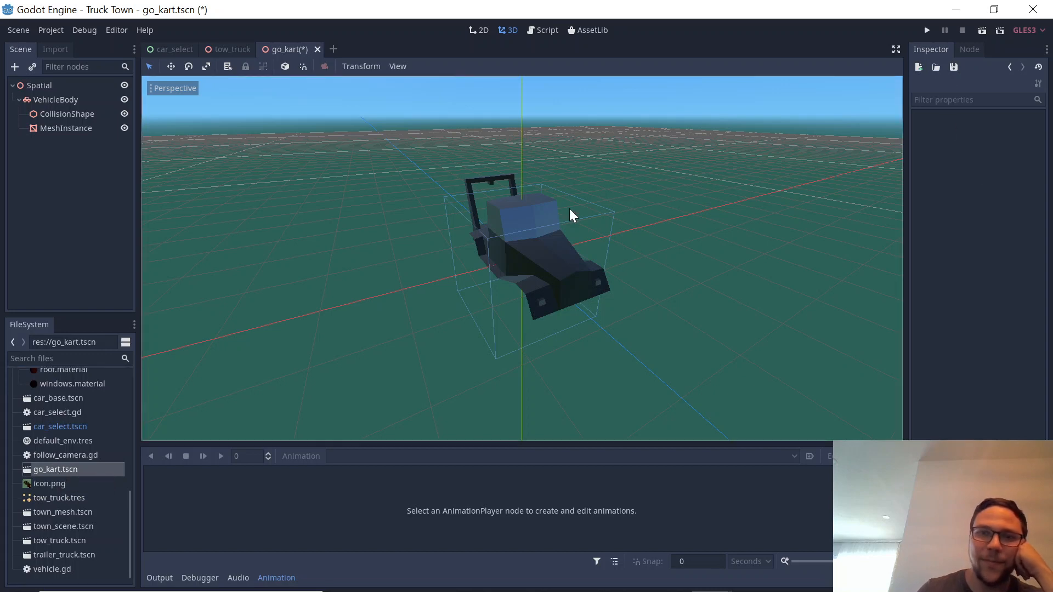
# - Examine the MeshInstance's tow truck mesh, its surface materials and resource properties, toggling a light in the mesh preview
pyautogui.click(81, 128)
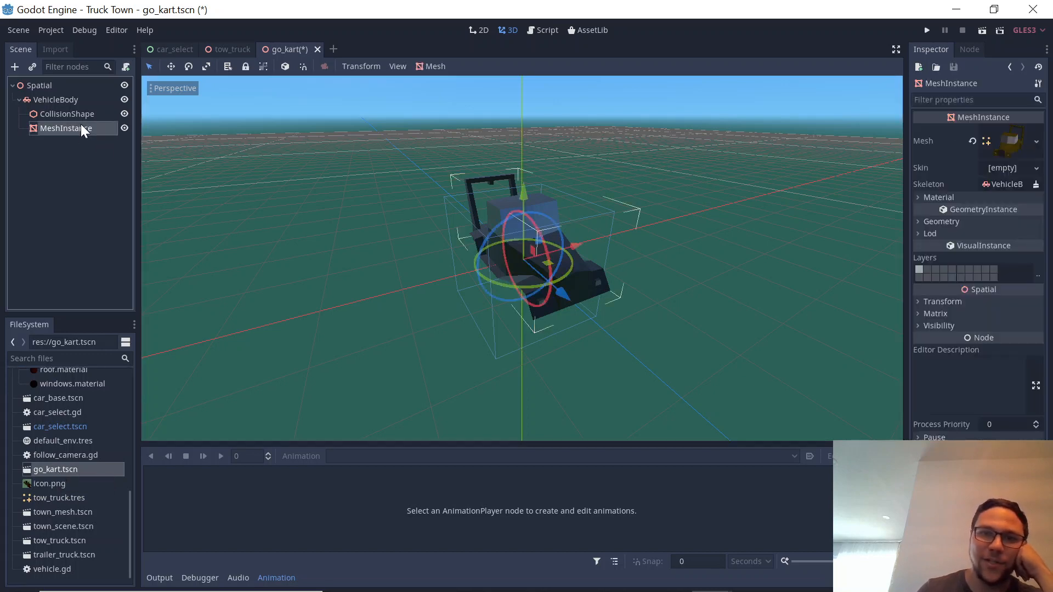
pyautogui.click(1013, 142)
pyautogui.scroll(-5, 996, 299)
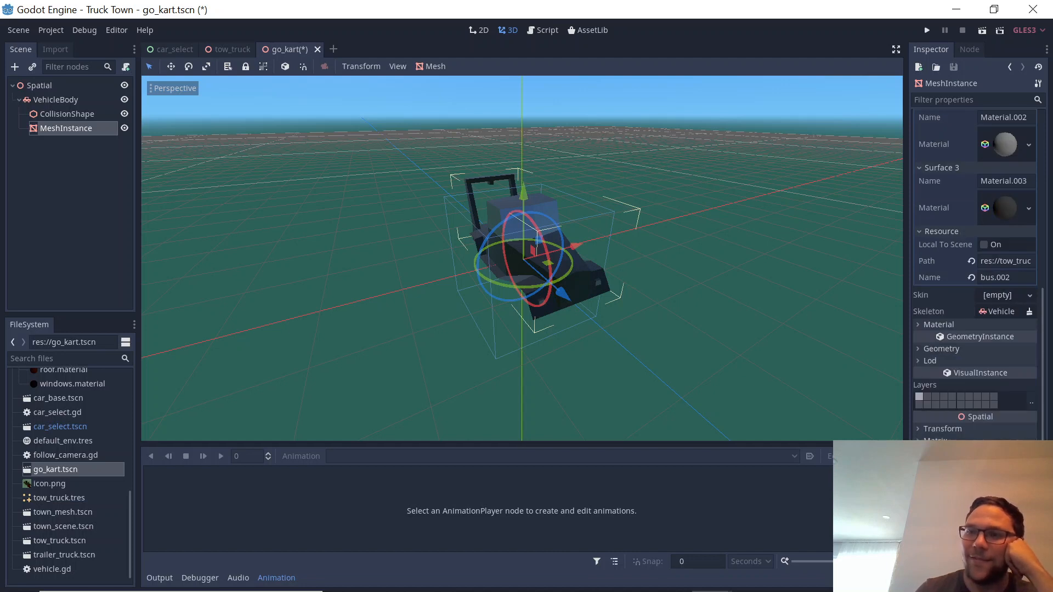
pyautogui.scroll(5, 992, 211)
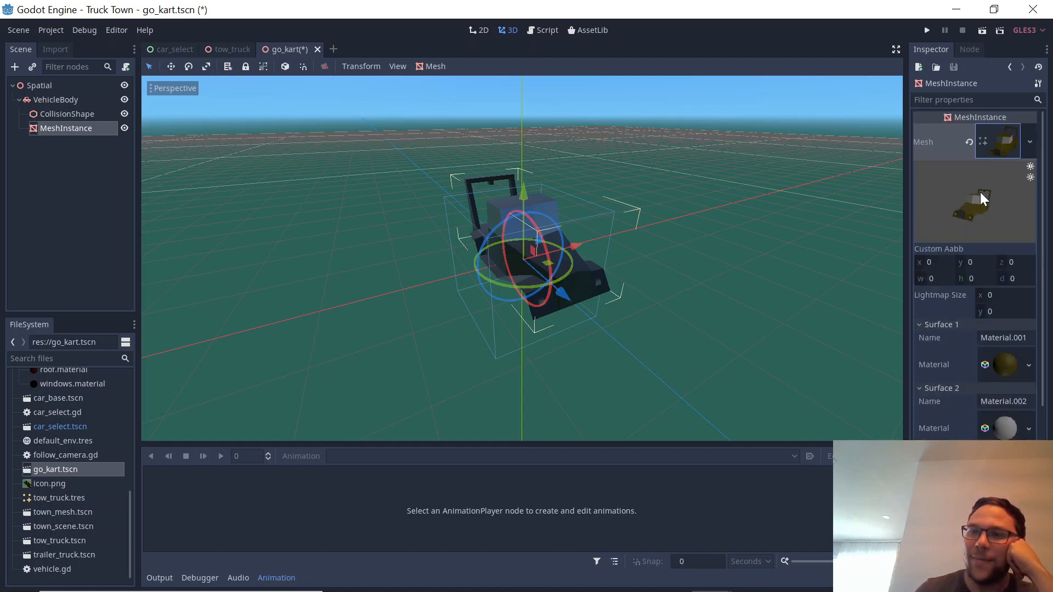
pyautogui.click(1029, 169)
pyautogui.click(1029, 169)
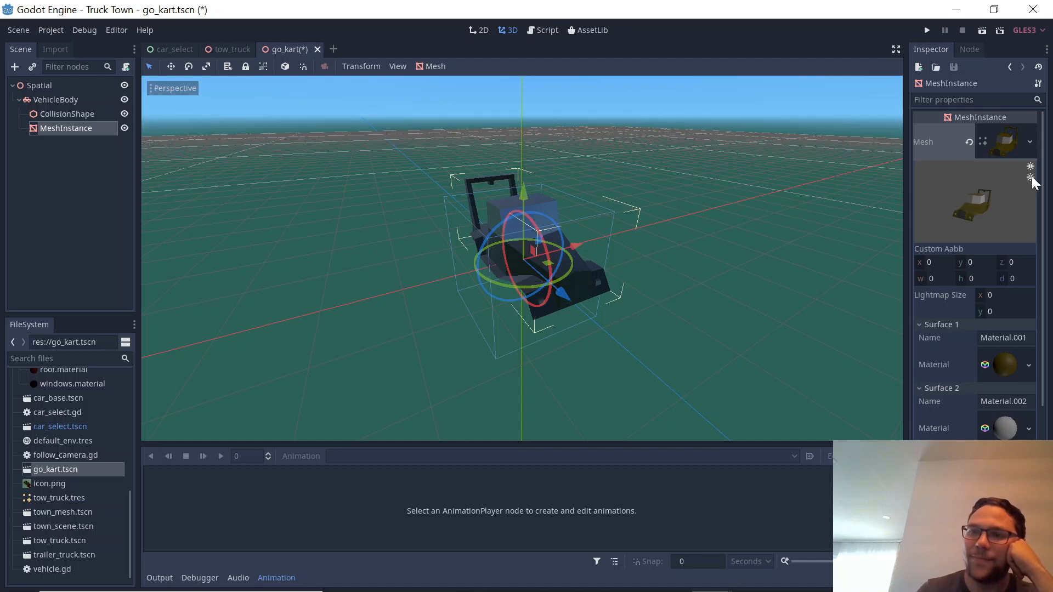
# - Replace the MeshInstance's tow truck mesh with a new ArrayMesh and expand the Resource and Geometry properties
pyautogui.click(1029, 143)
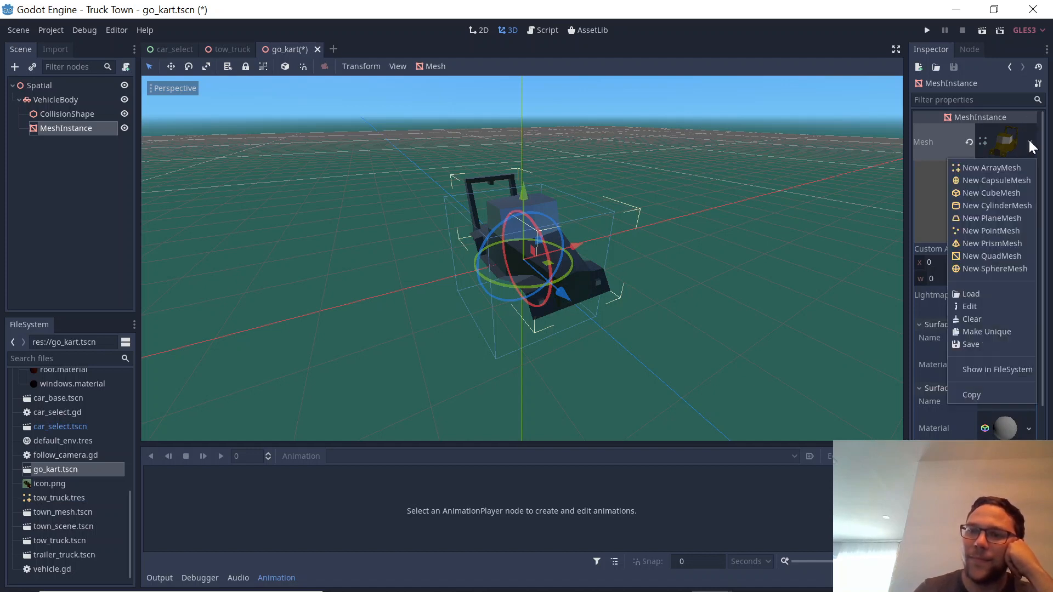
pyautogui.click(1008, 169)
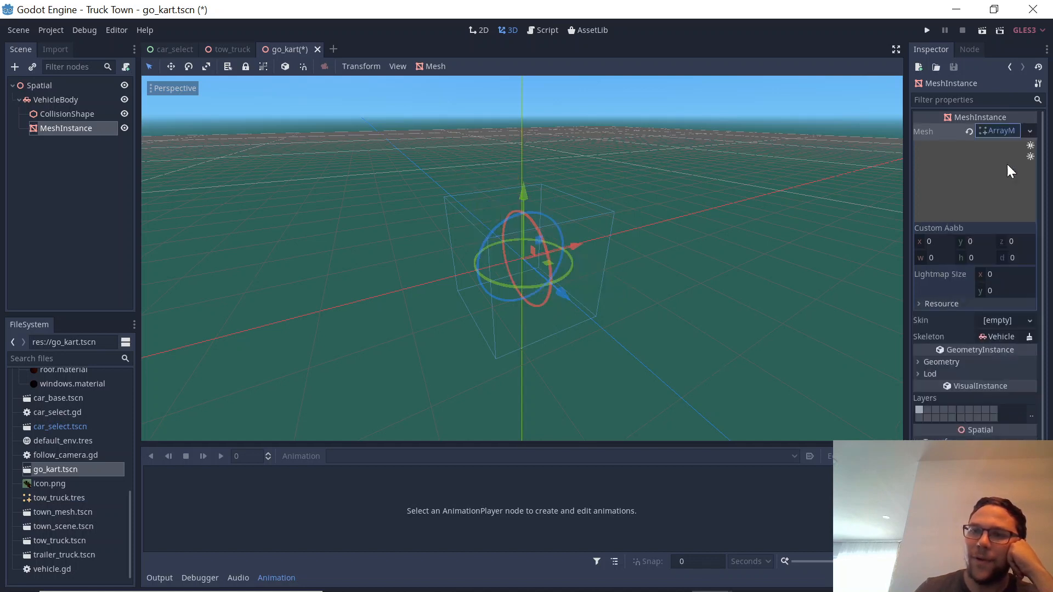
pyautogui.click(952, 304)
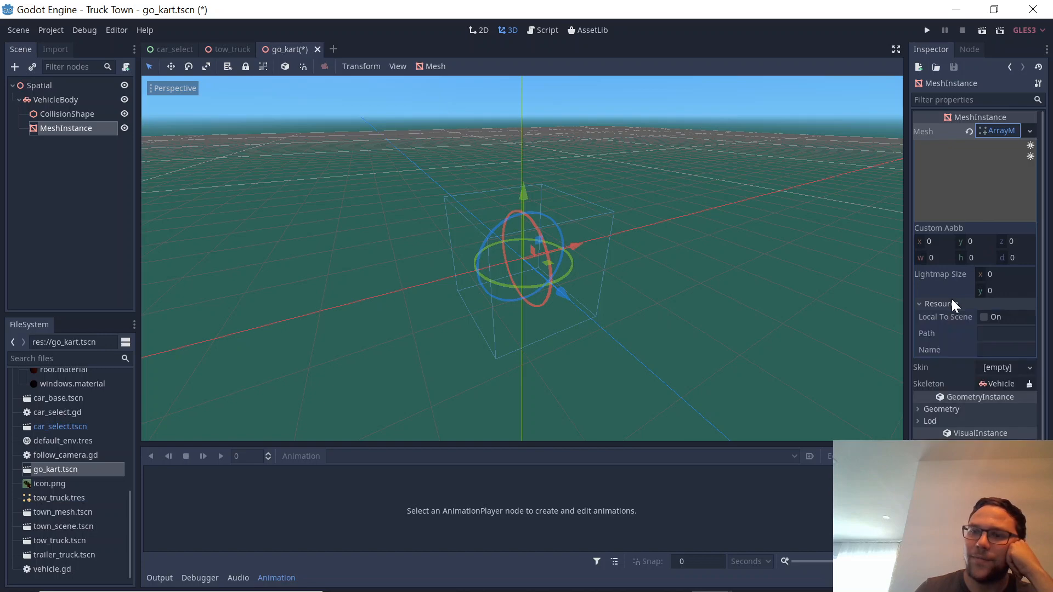
pyautogui.click(951, 415)
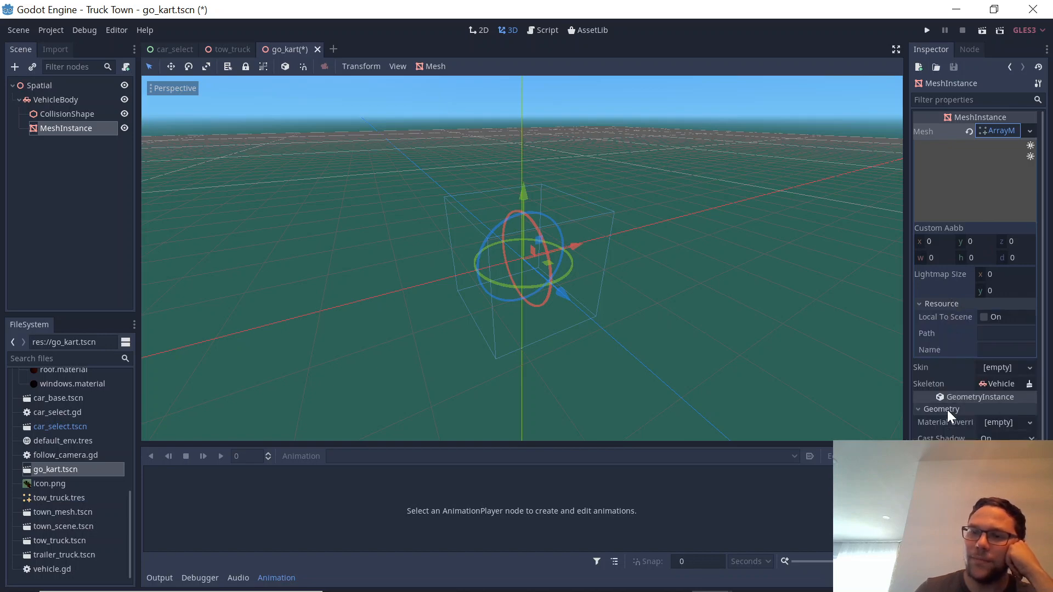
pyautogui.scroll(-2, 948, 411)
# - Switch to Chrome, search Google for "ArrayMesh godot" and open the "Using the ArrayMesh" documentation page
pyautogui.moveTo(768, 591)
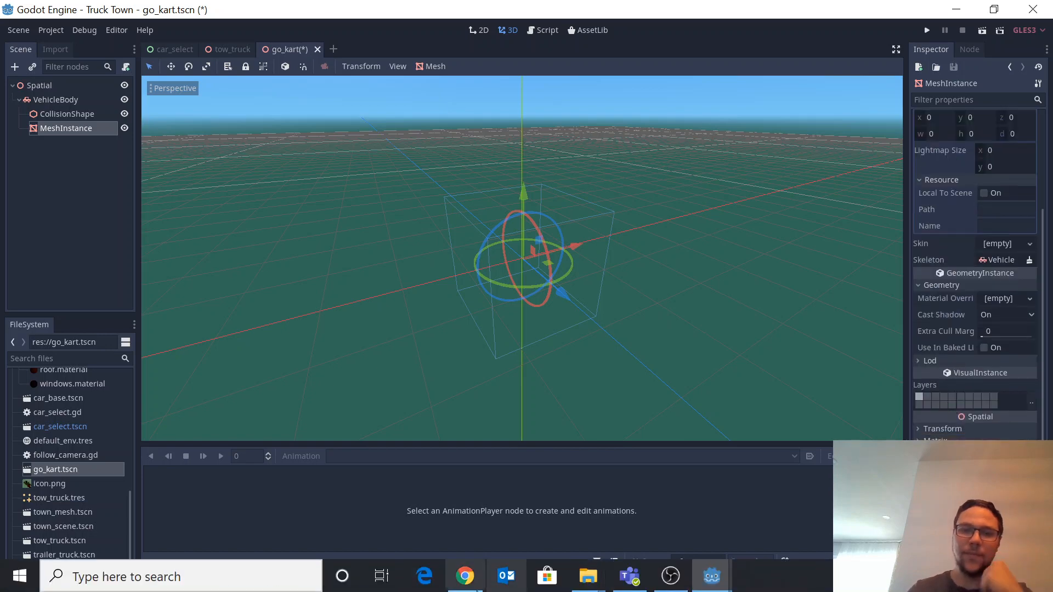
pyautogui.click(472, 587)
pyautogui.click(423, 12)
pyautogui.write('A')
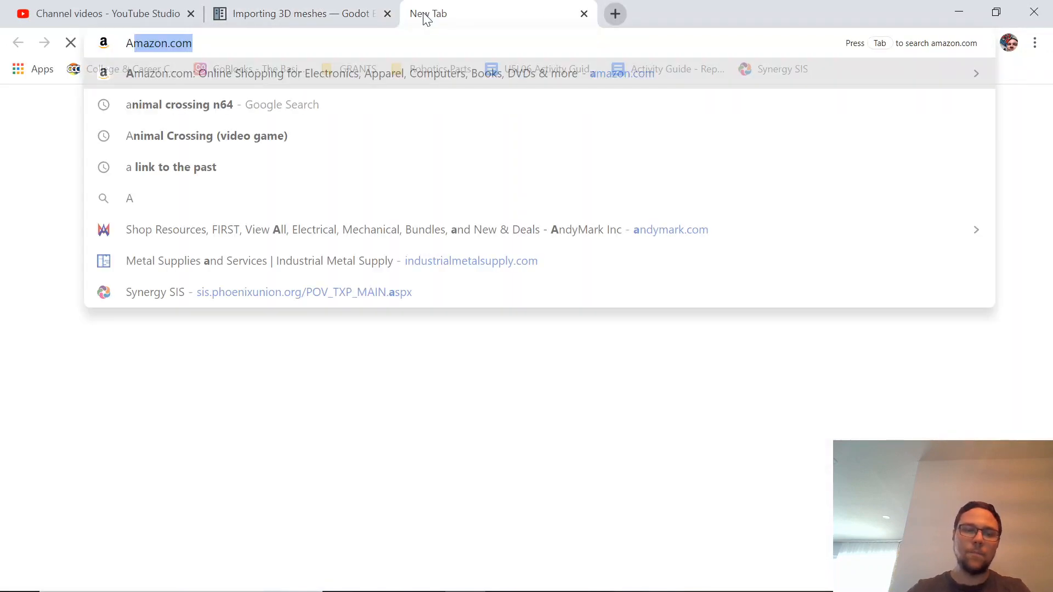
pyautogui.write('rrayMesh ')
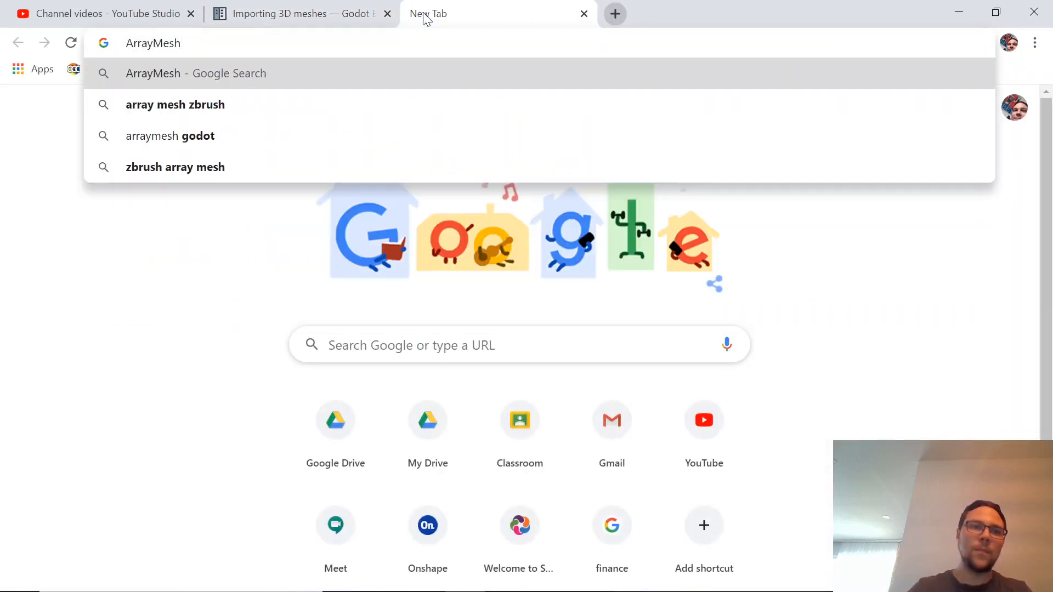
pyautogui.write('godot')
pyautogui.press('Return')
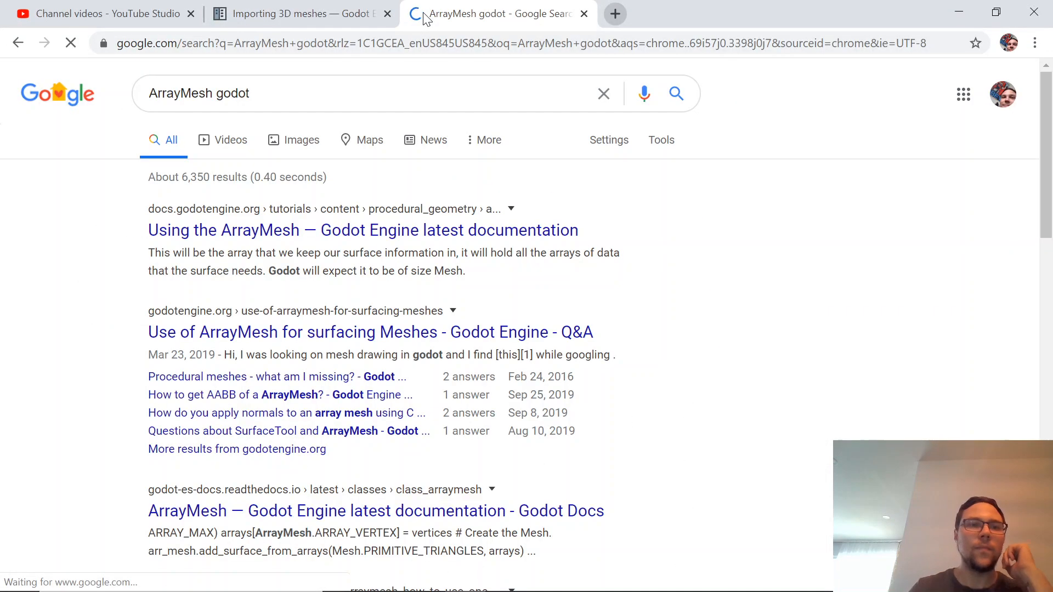
pyautogui.click(363, 236)
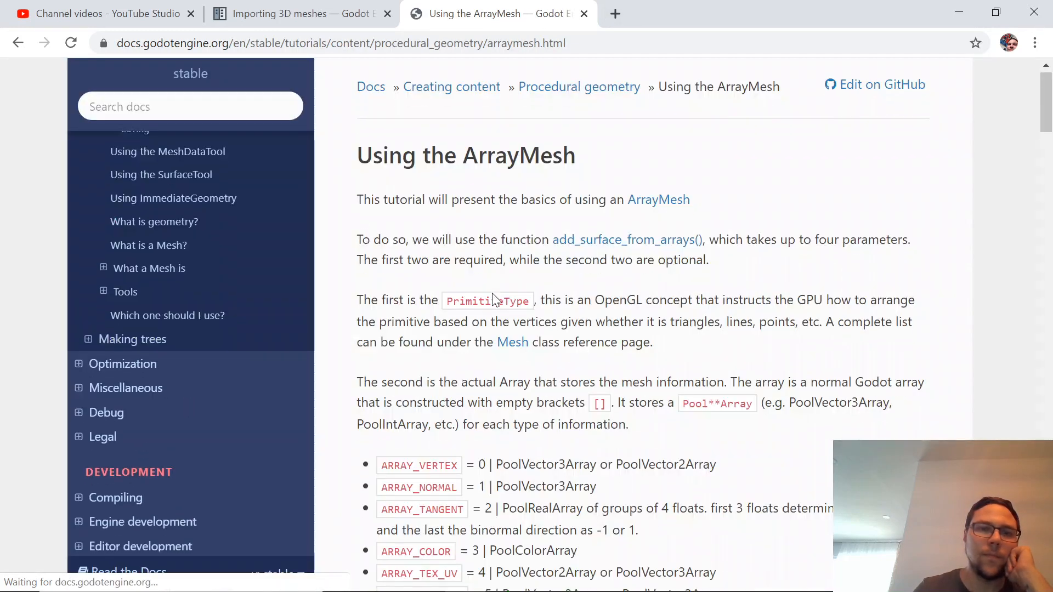
# - Read through the "Using the ArrayMesh" tutorial, from its array parameters and GDScript examples to the Generating geometry section
pyautogui.scroll(-3, 494, 302)
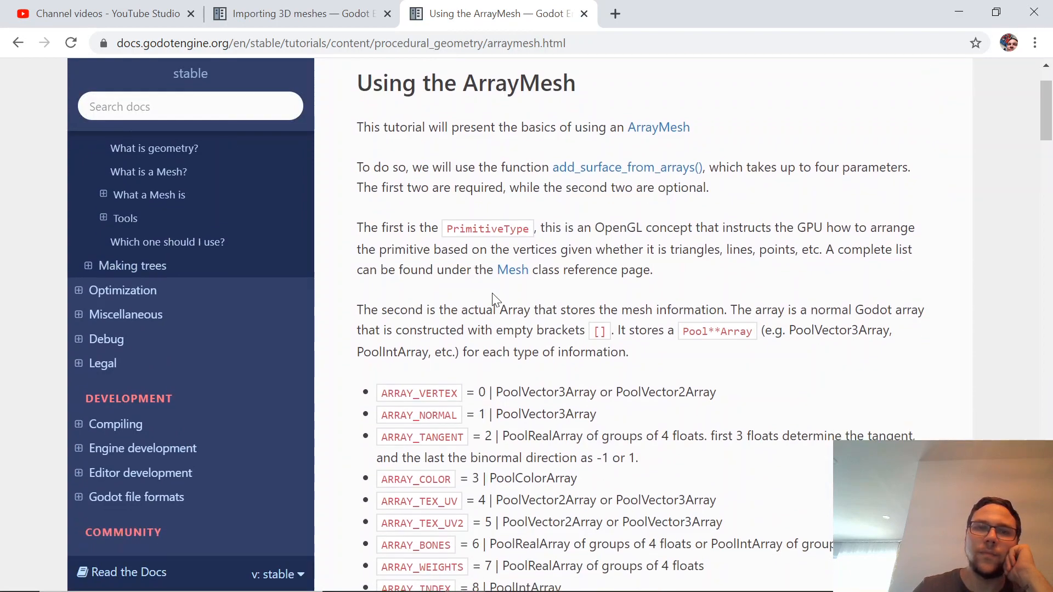
pyautogui.scroll(-8, 636, 324)
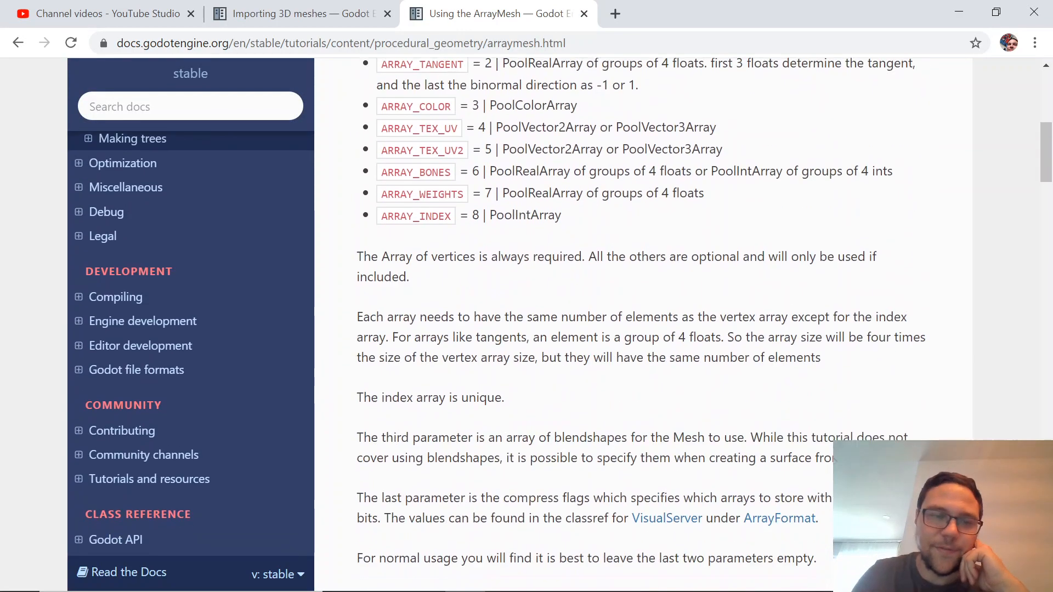
pyautogui.scroll(-13, 492, 293)
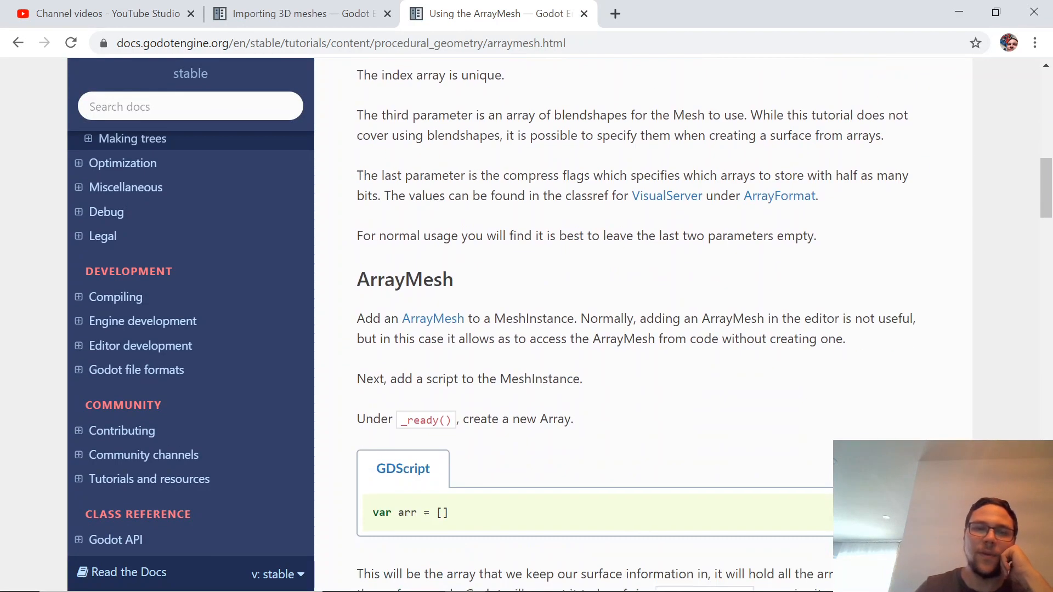
pyautogui.scroll(-6, 492, 293)
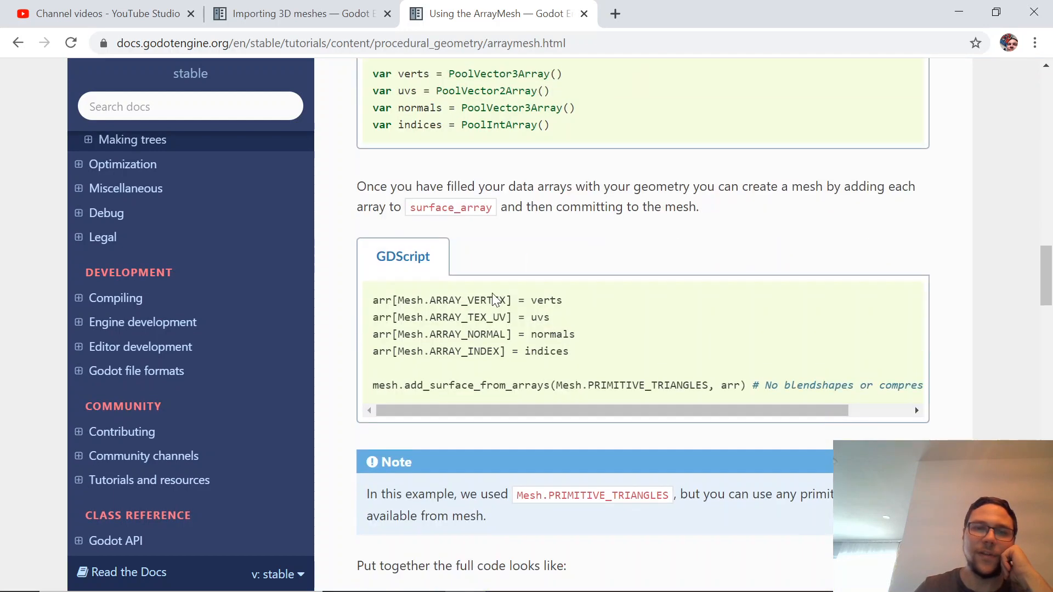
pyautogui.scroll(6, 492, 292)
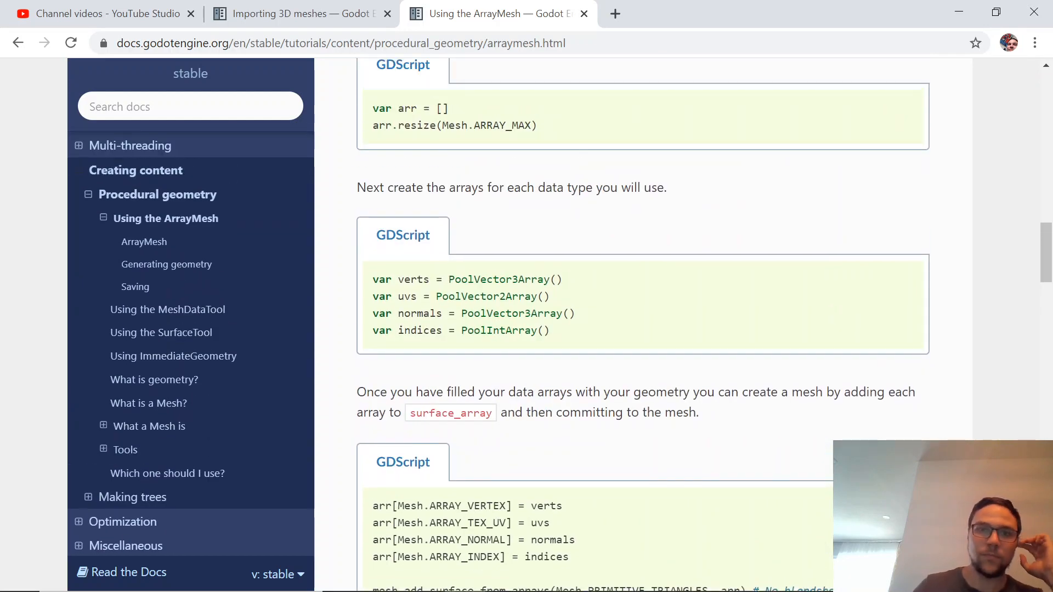
pyautogui.scroll(-12, 535, 198)
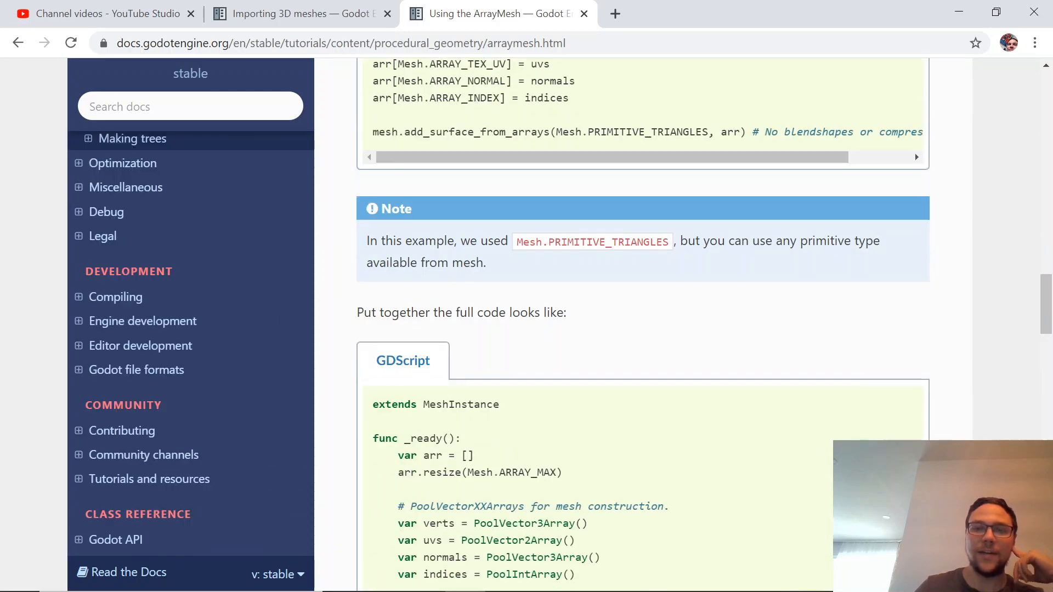
pyautogui.scroll(-5, 537, 314)
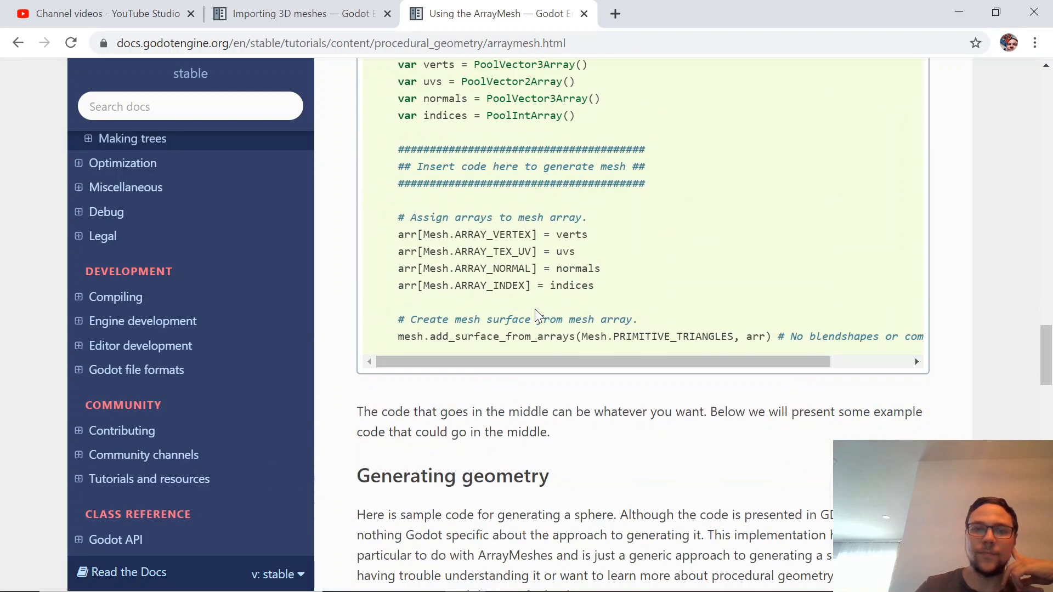
pyautogui.scroll(-6, 536, 314)
pyautogui.scroll(1, 536, 314)
# - Go back to the ArrayMesh search results, skim them, and briefly check the open "Importing 3D meshes" documentation page
pyautogui.hotkey('alt', 'Left')
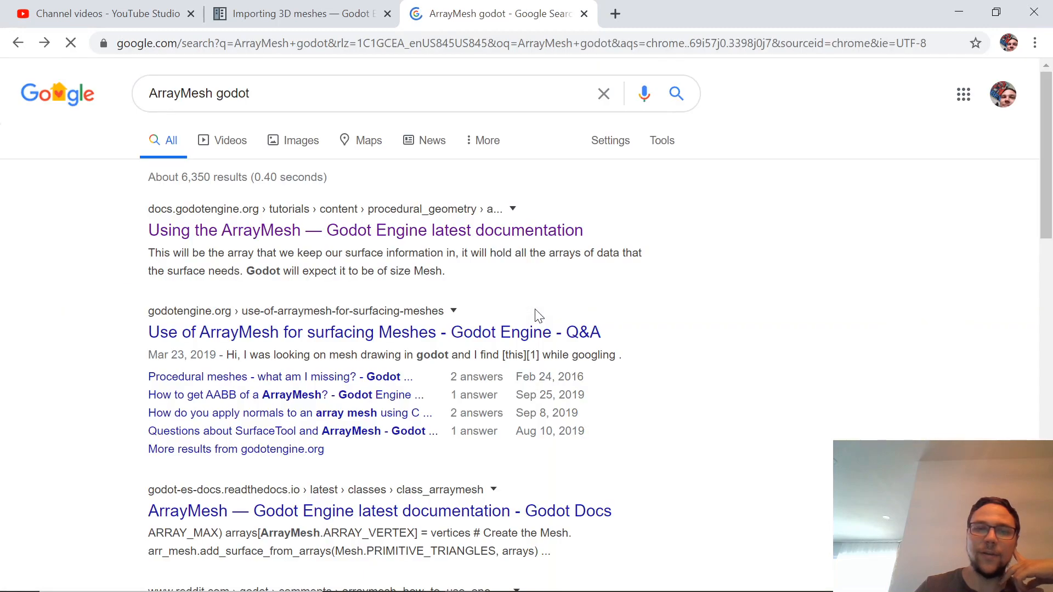
pyautogui.scroll(-2, 351, 367)
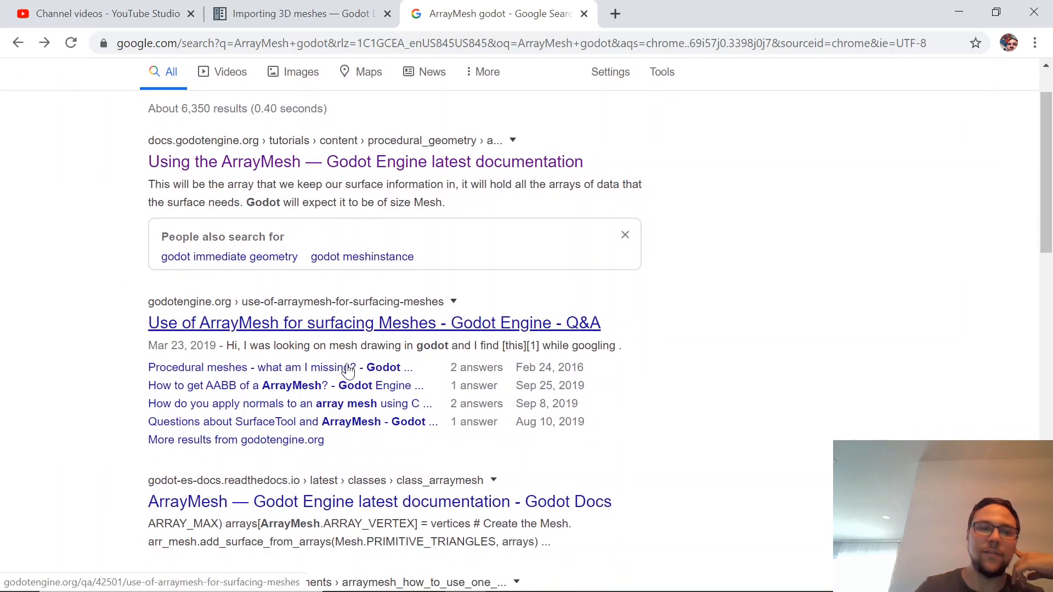
pyautogui.scroll(2, 349, 369)
pyautogui.click(290, 13)
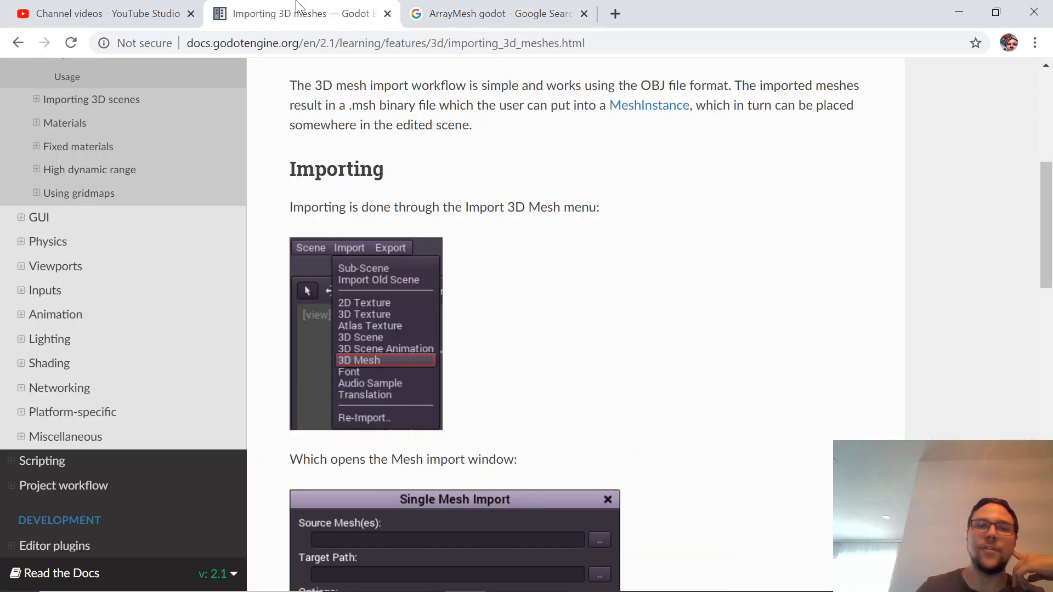
pyautogui.click(489, 7)
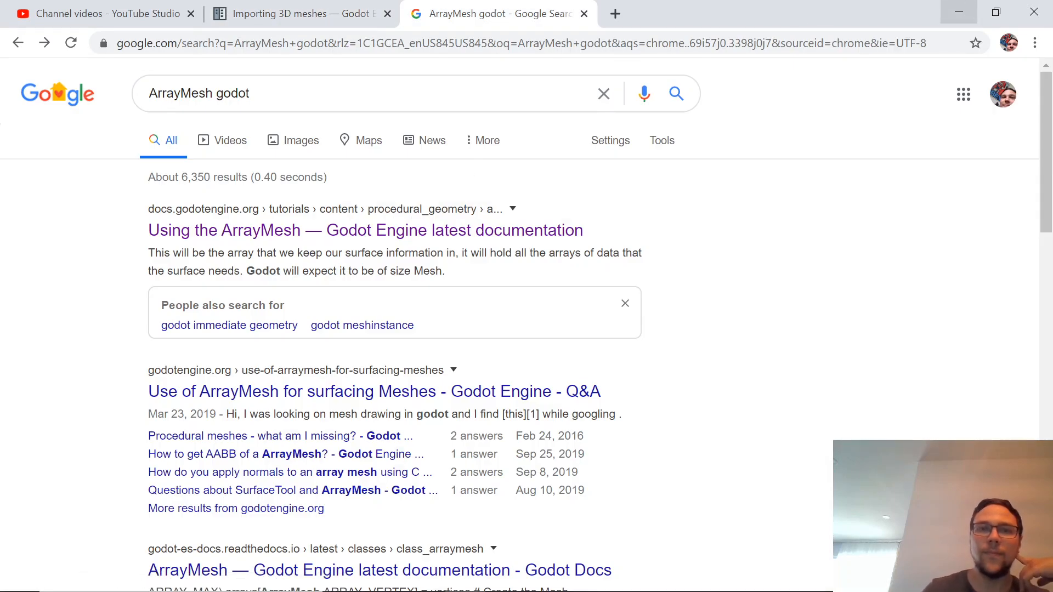
# - Search Google for "importing 3d objects into godot" and look over the first results
pyautogui.click(233, 93)
pyautogui.doubleClick(233, 94)
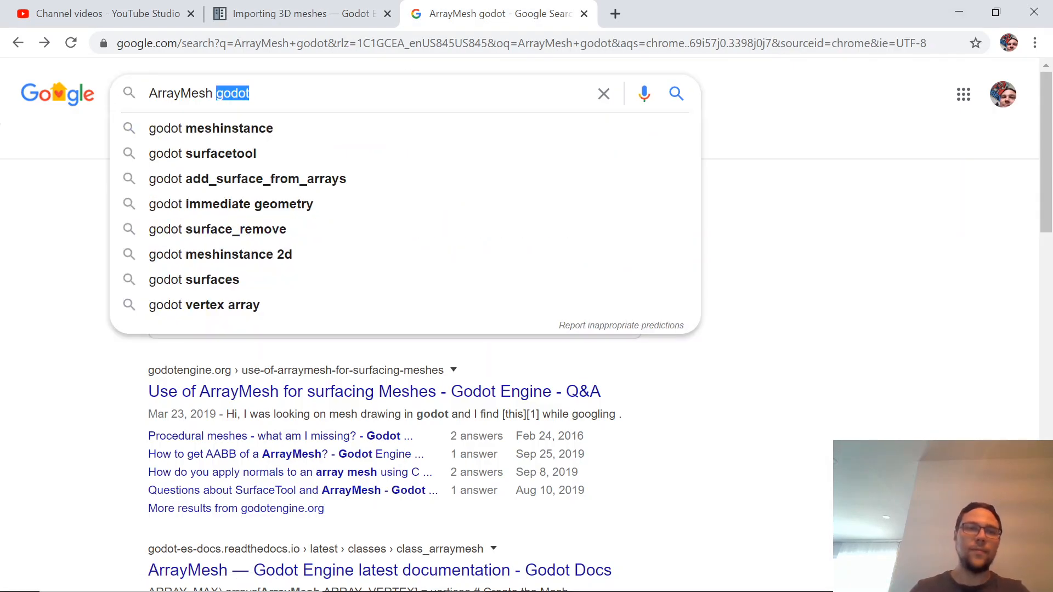
pyautogui.hotkey('ctrl', 'a')
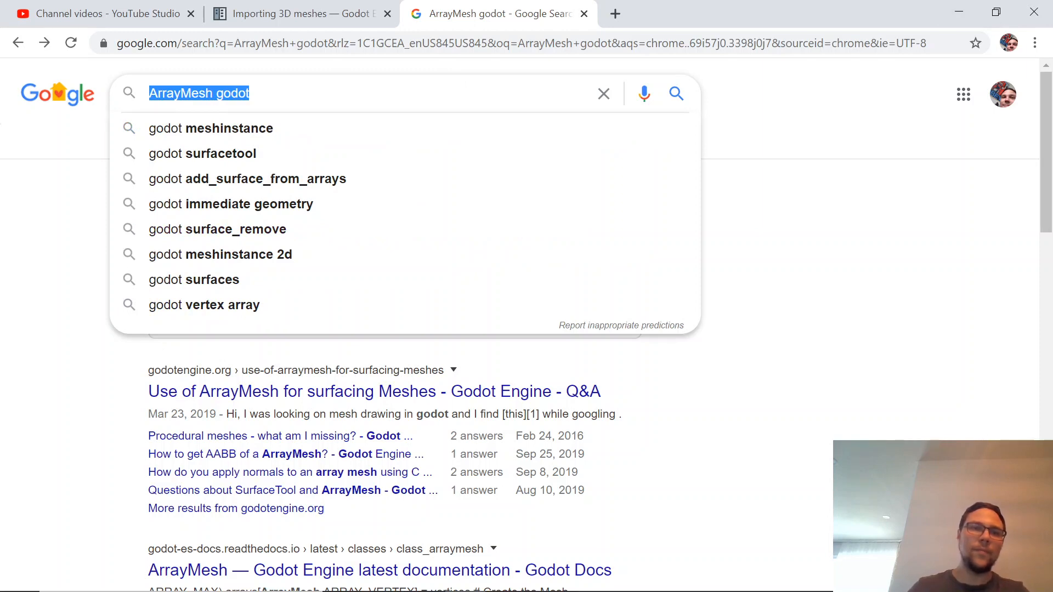
pyautogui.write('import')
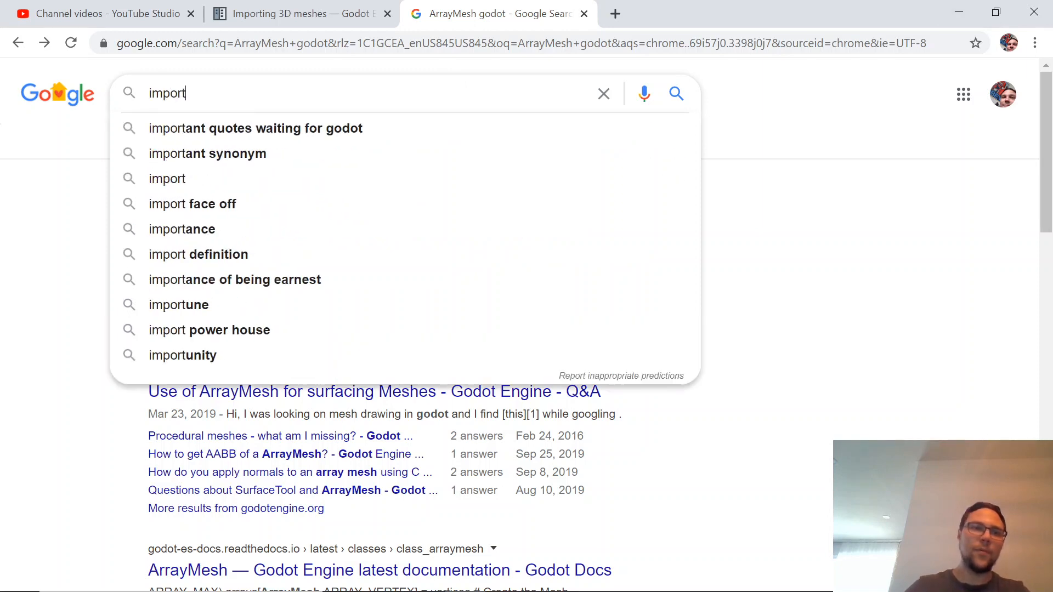
pyautogui.write('ing 3d objec')
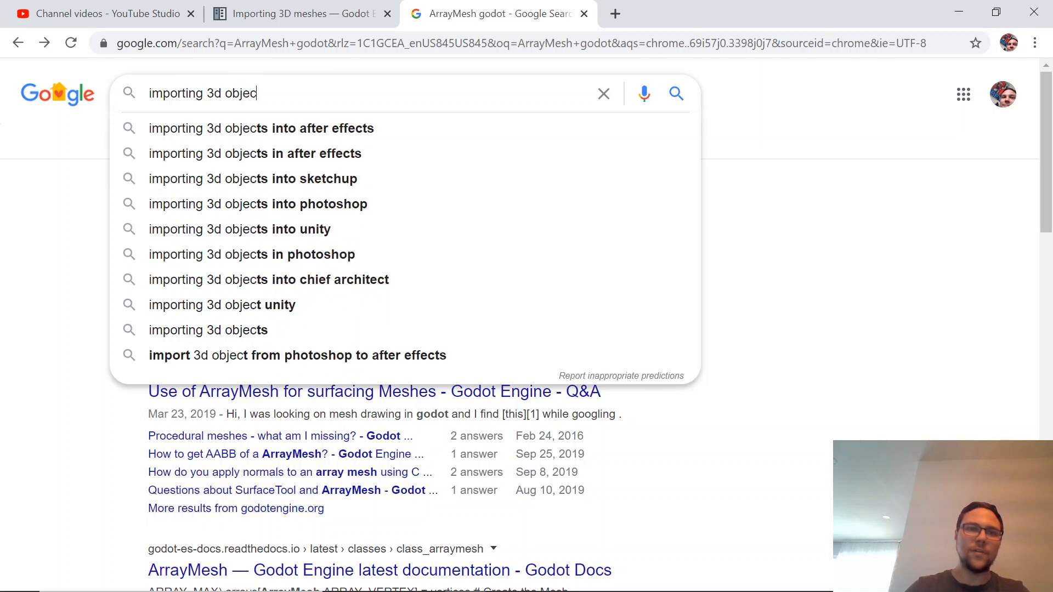
pyautogui.write('ts into godot')
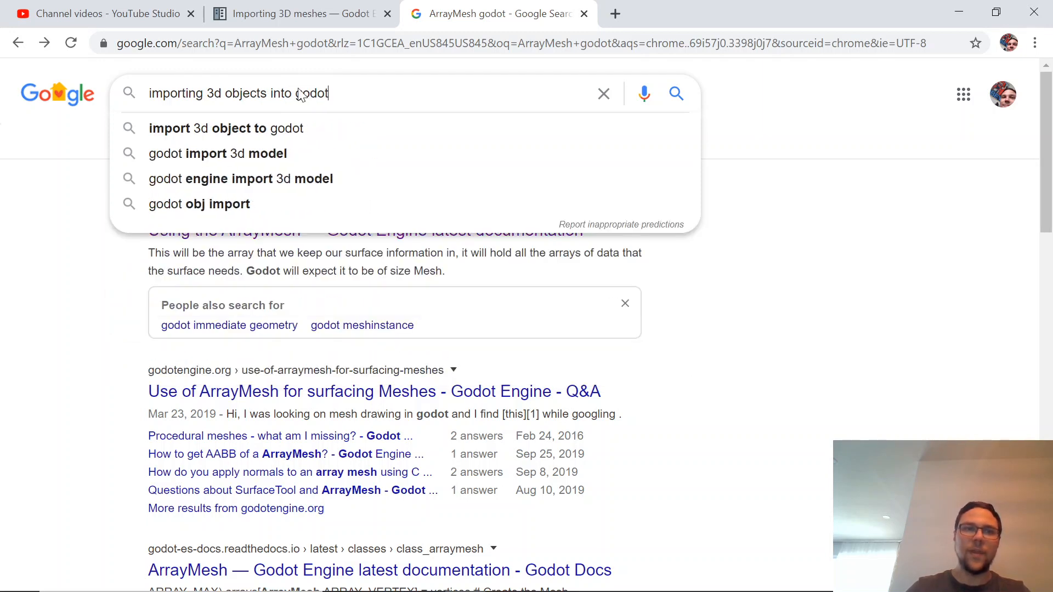
pyautogui.press('Return')
pyautogui.scroll(-2, 359, 301)
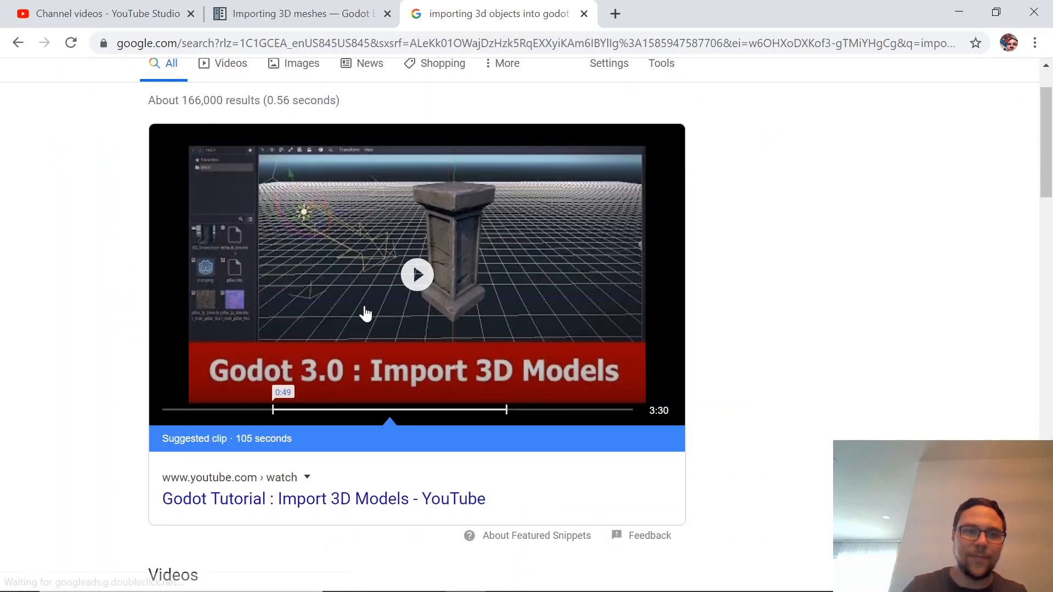
# - Play the "Godot Tutorial : Import 3D Models" video in full screen from near its beginning and dismiss the ad overlay
pyautogui.click(414, 270)
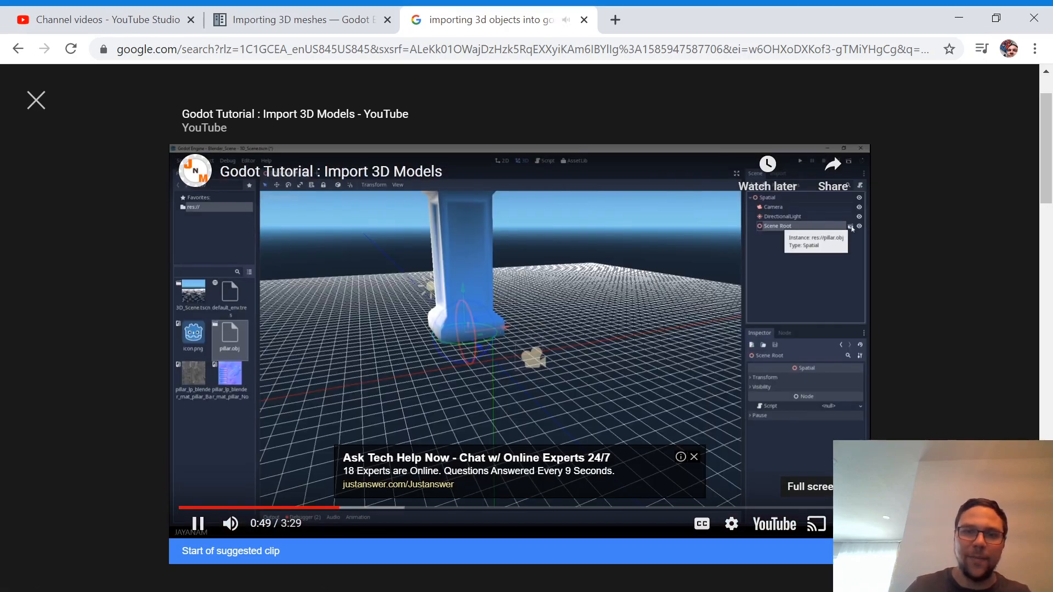
pyautogui.click(847, 518)
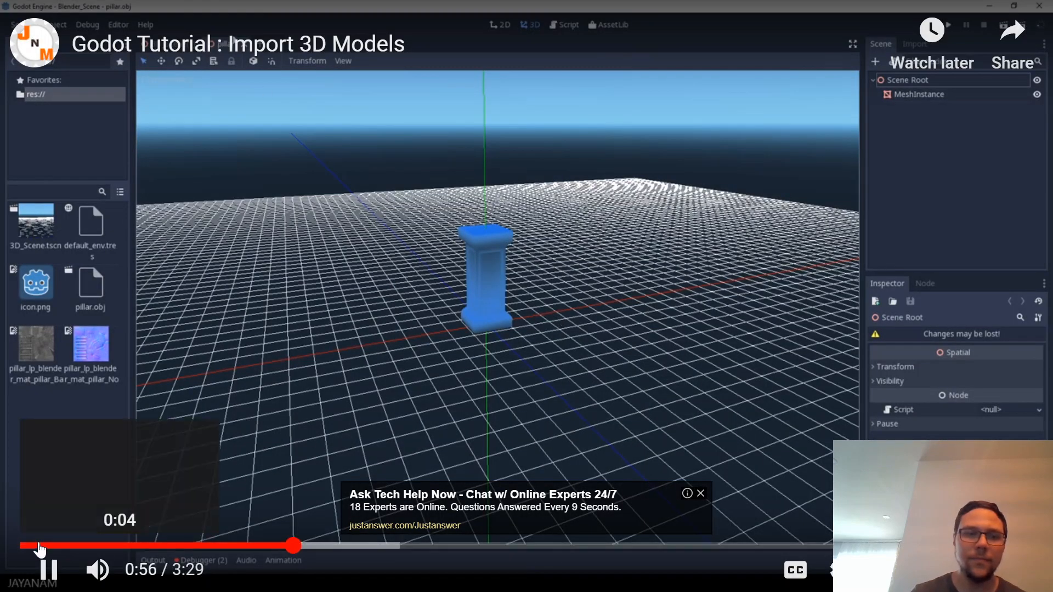
pyautogui.click(40, 546)
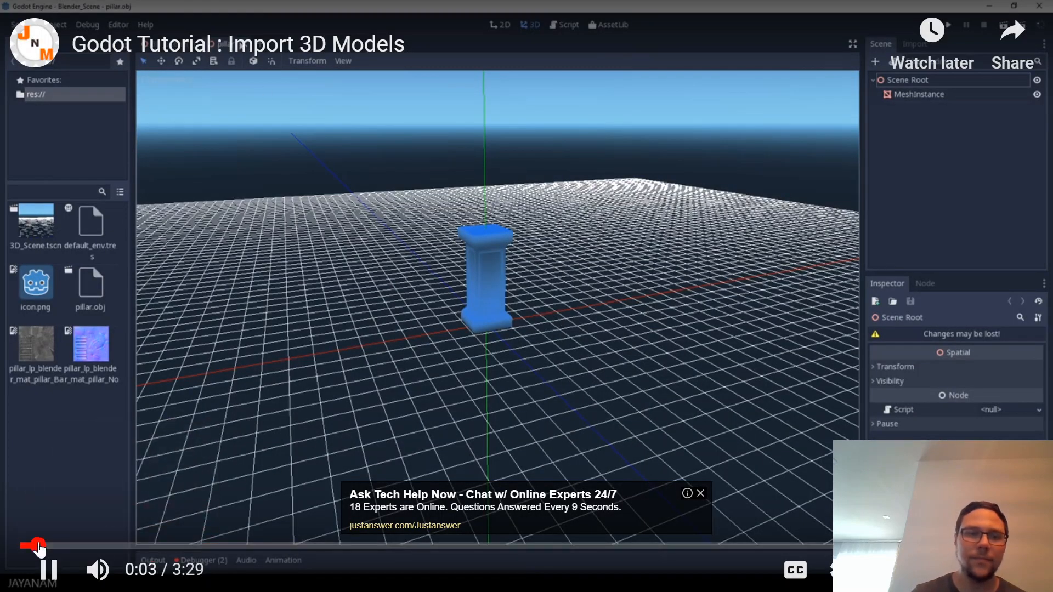
pyautogui.click(700, 493)
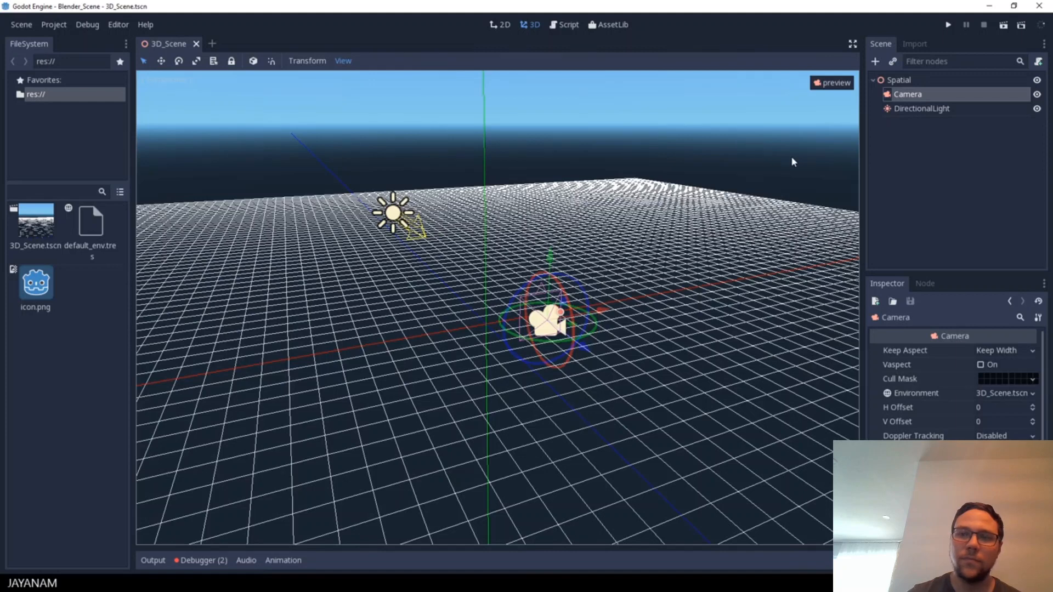
pyautogui.hotkey('alt', 'Tab')
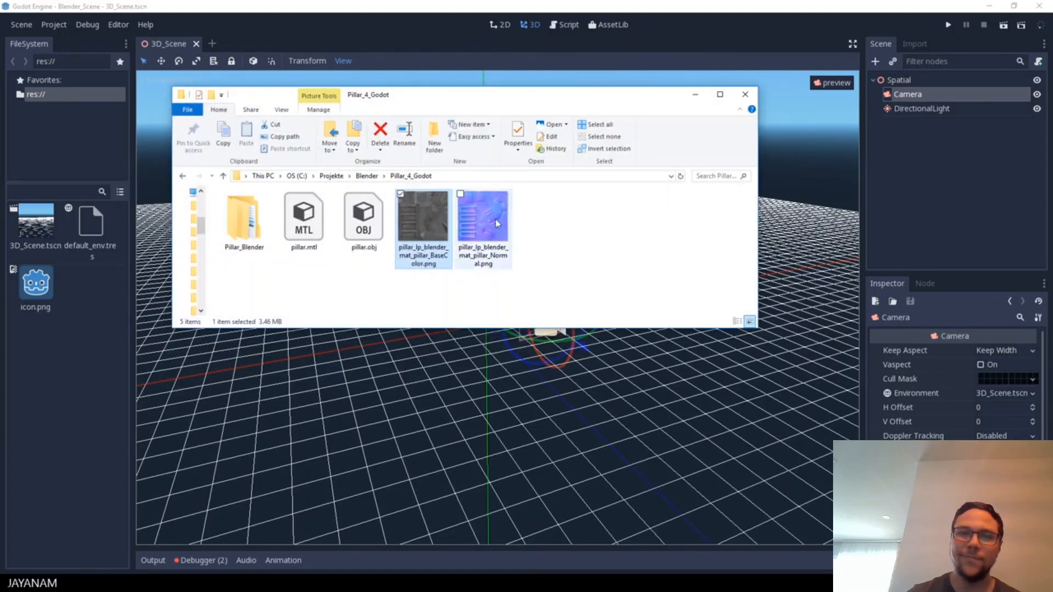
pyautogui.keyDown('ctrl'); pyautogui.click(479, 214); pyautogui.keyUp('ctrl')
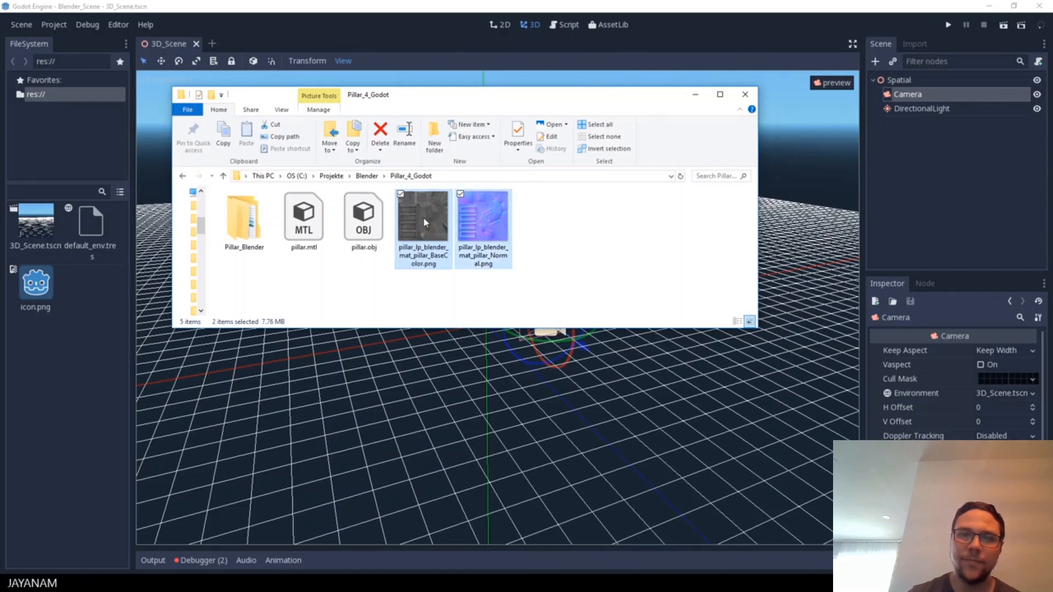
pyautogui.moveTo(422, 216); pyautogui.dragTo(67, 373)
pyautogui.click(36, 348)
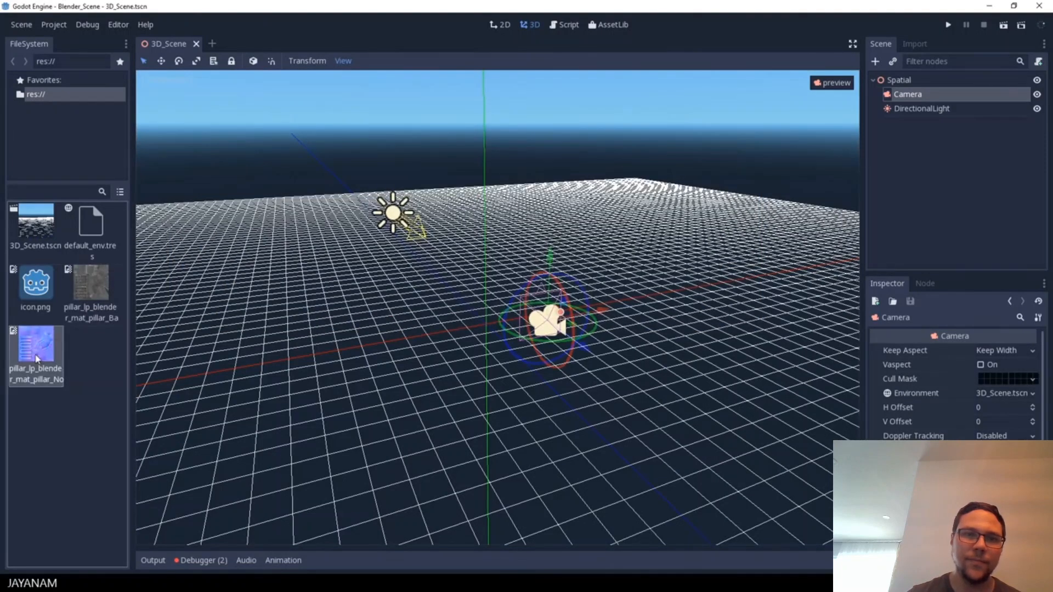
pyautogui.click(86, 295)
pyautogui.click(83, 582)
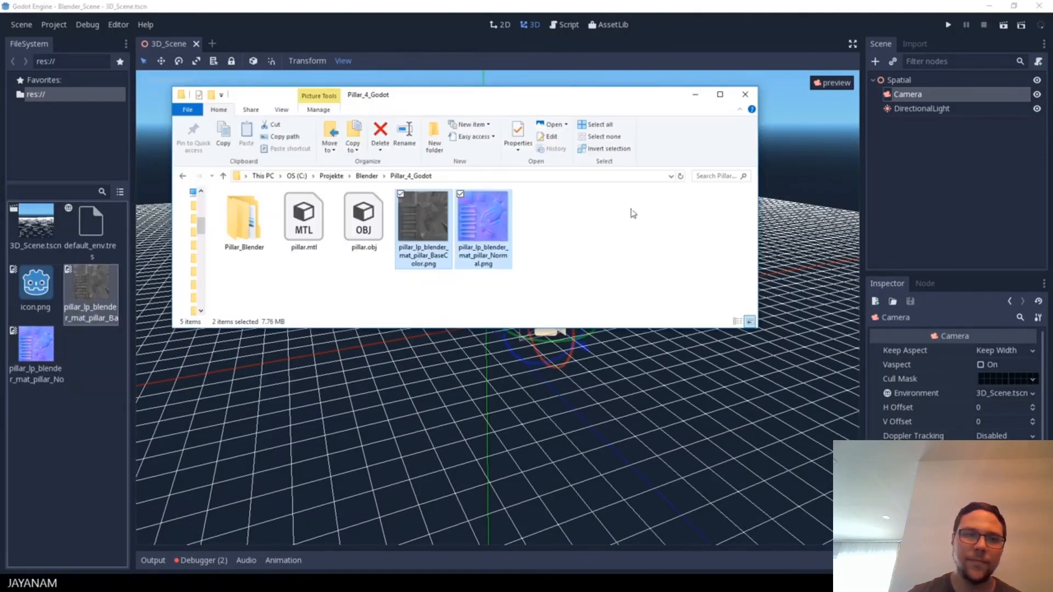
pyautogui.moveTo(364, 221); pyautogui.dragTo(79, 410)
pyautogui.click(695, 94)
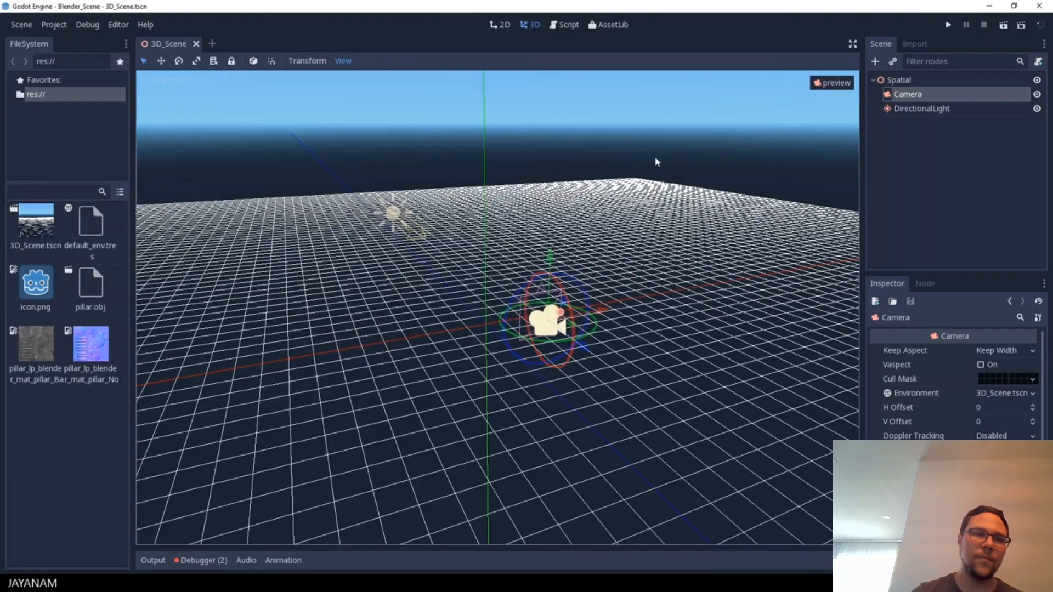
pyautogui.click(898, 80)
pyautogui.moveTo(103, 294); pyautogui.dragTo(446, 287)
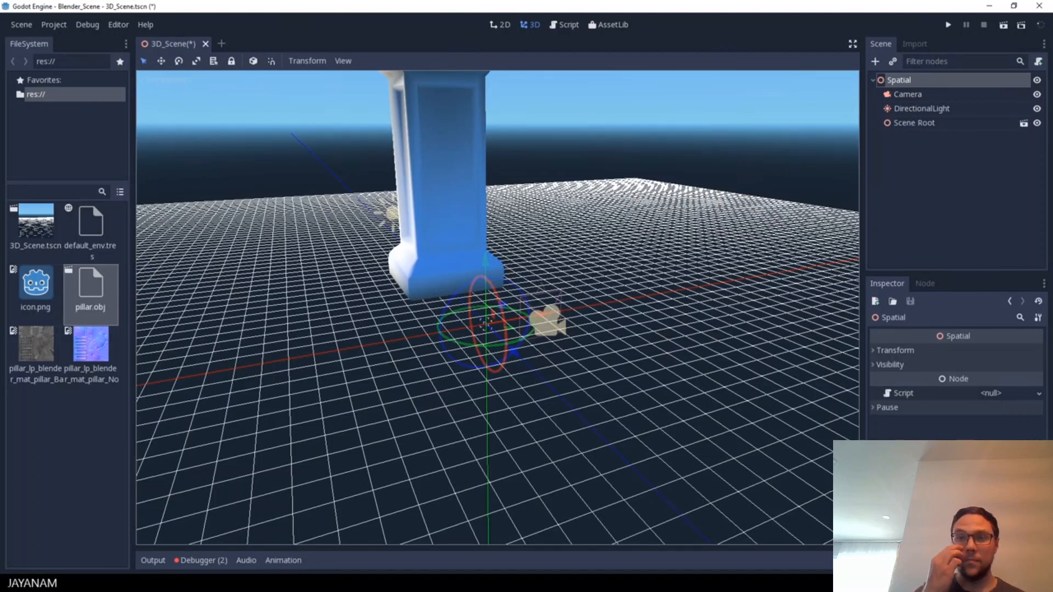
pyautogui.click(919, 124)
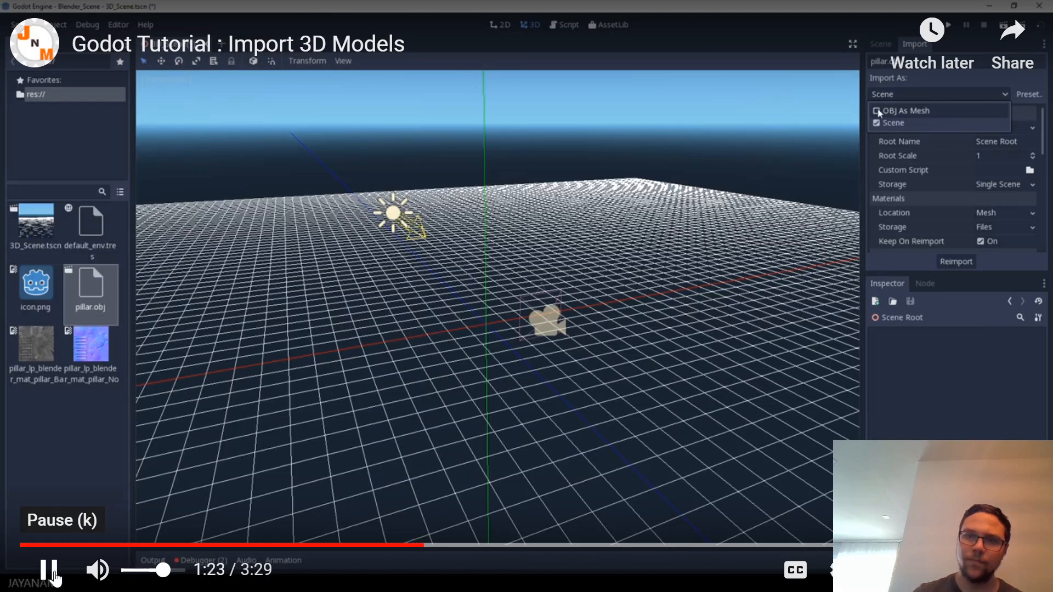
# - Pause the tutorial video, leave full screen, close its search page and return to the Godot editor
pyautogui.click(53, 572)
pyautogui.press('Escape')
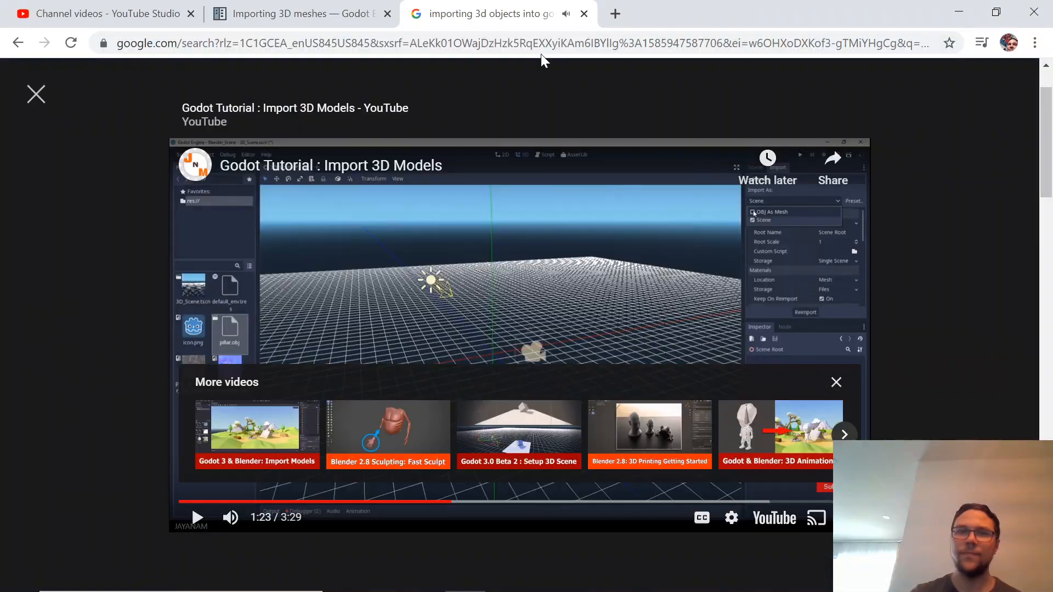
pyautogui.click(584, 13)
pyautogui.click(957, 11)
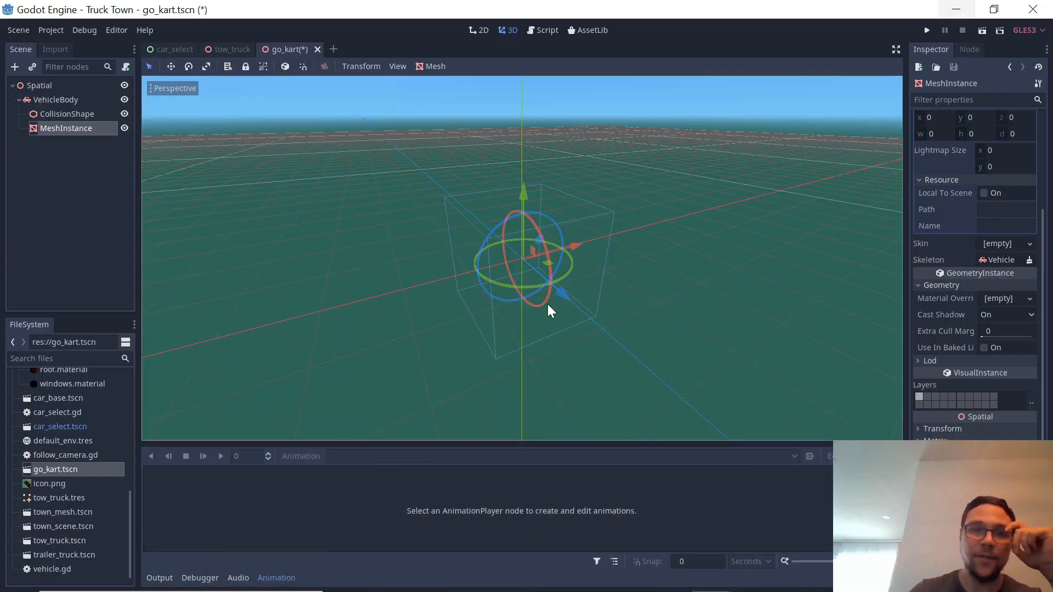
# - Open the tow_truck.tscn scene from the project files, select the truck's Body mesh and look through the project files
pyautogui.click(614, 361)
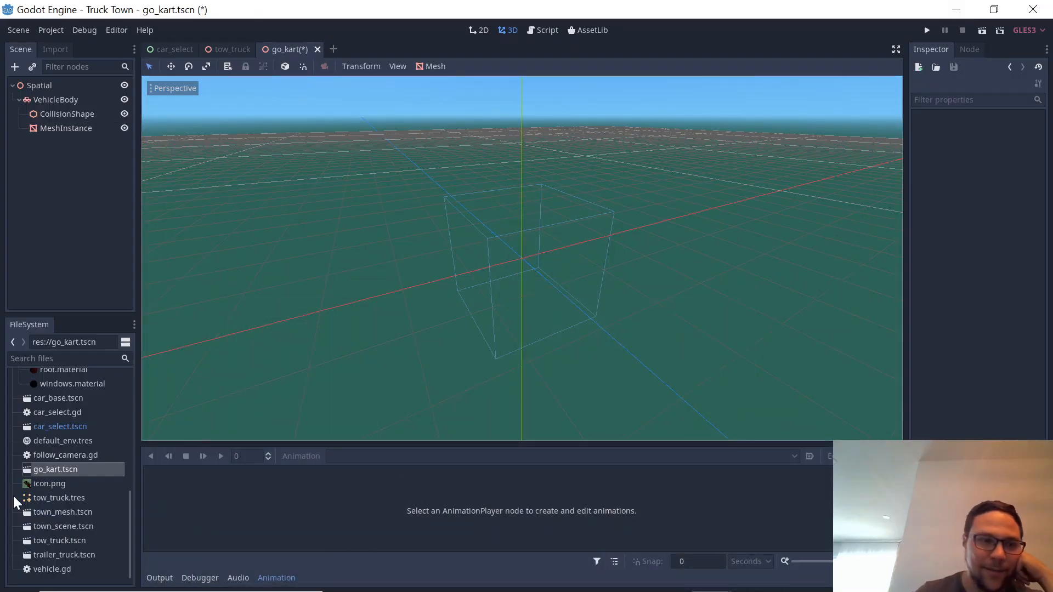
pyautogui.click(60, 490)
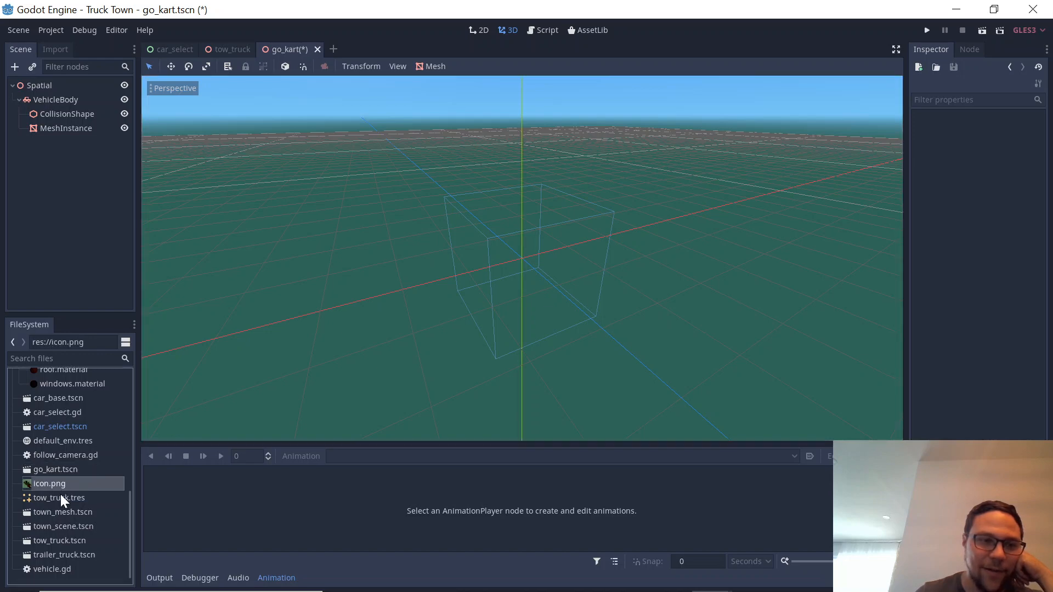
pyautogui.click(61, 498)
pyautogui.click(63, 541)
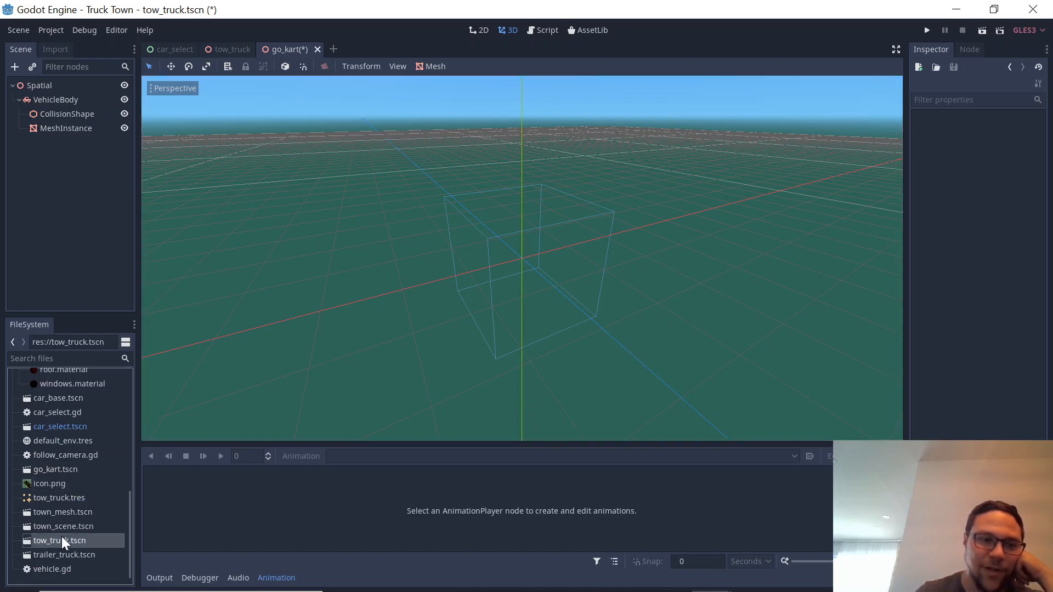
pyautogui.doubleClick(62, 542)
pyautogui.click(551, 281)
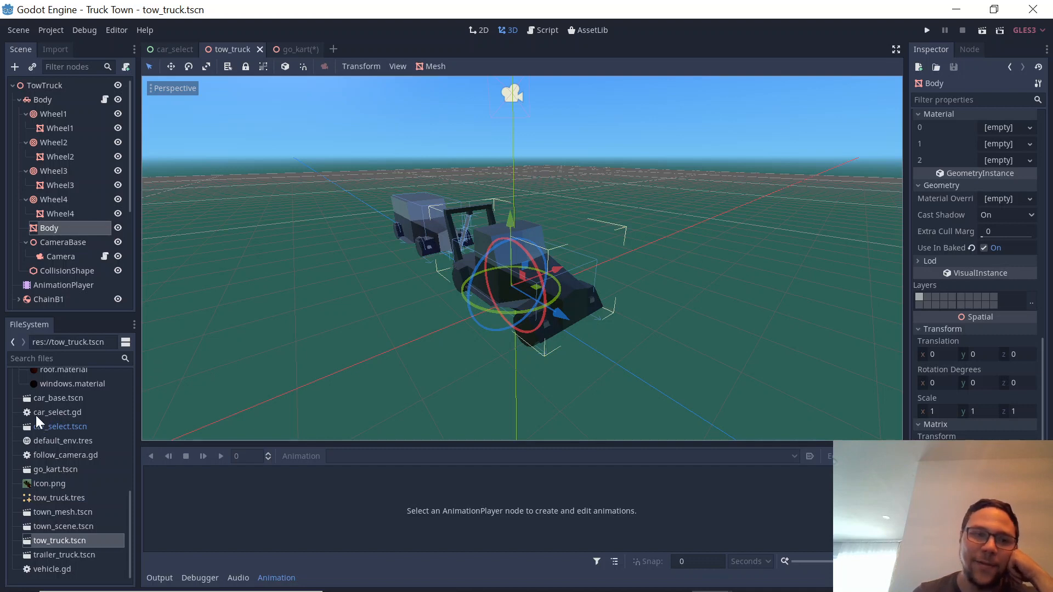
pyautogui.scroll(5, 36, 420)
pyautogui.scroll(-8, 48, 431)
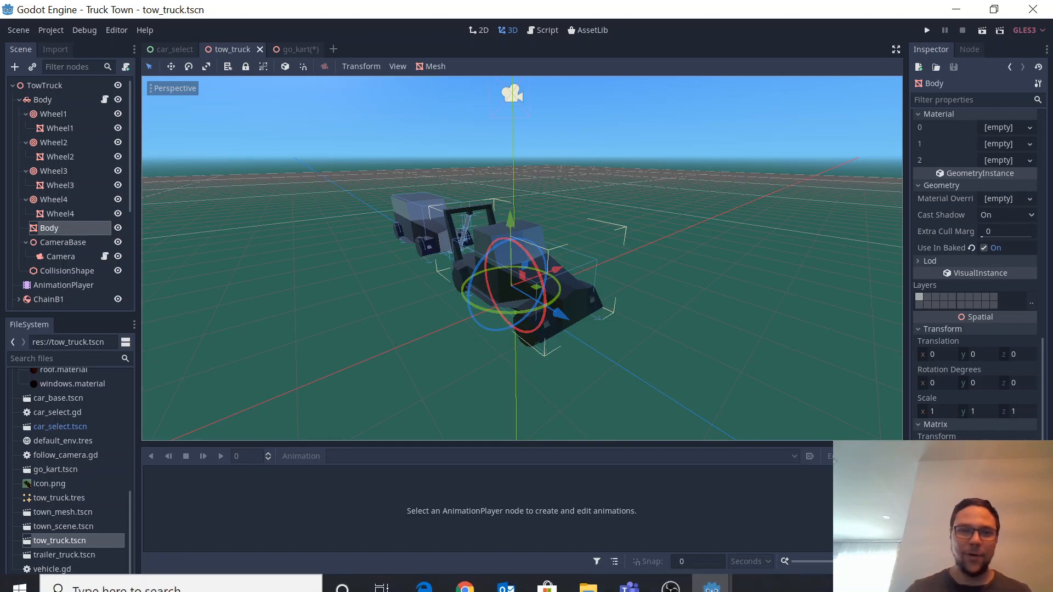
# - Find the Blender app through the Windows search and launch it
pyautogui.click(235, 577)
pyautogui.write('blender')
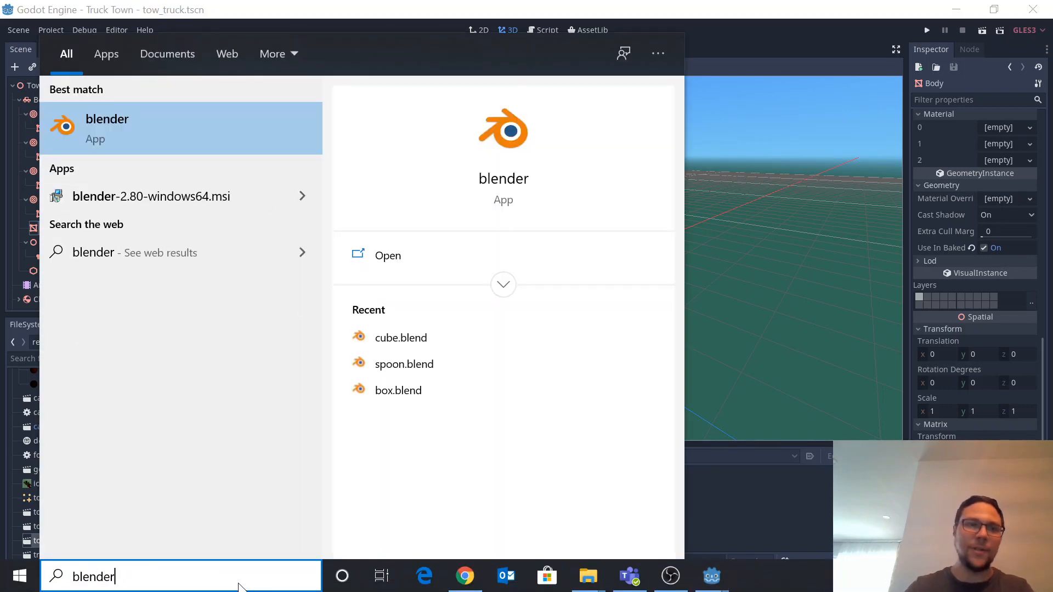
pyautogui.click(181, 152)
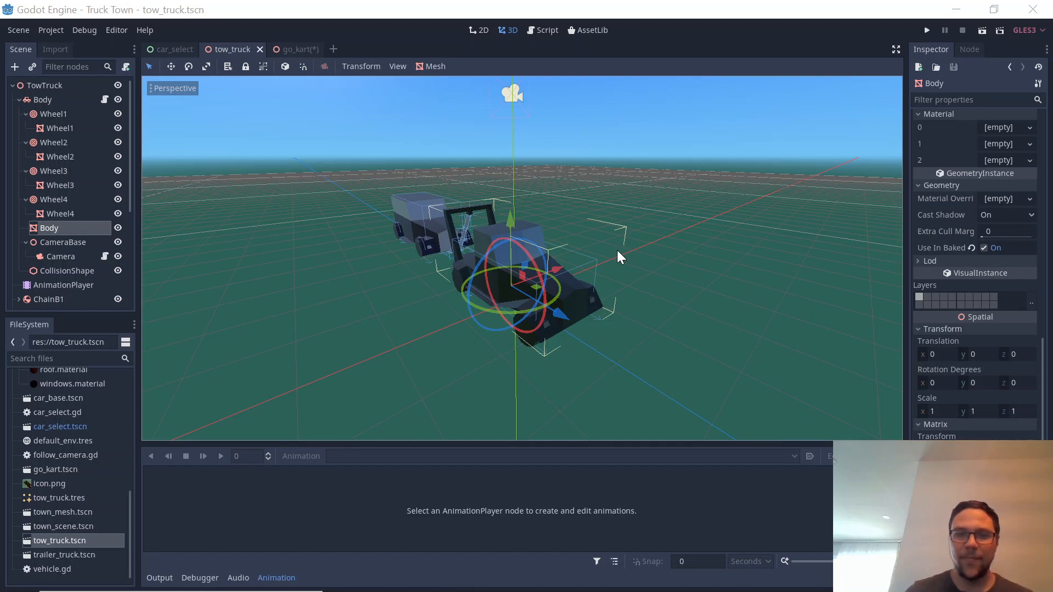
# - Deselect the Body mesh, examine the tow truck model up close and from afar, and switch to Blender
pyautogui.click(625, 187)
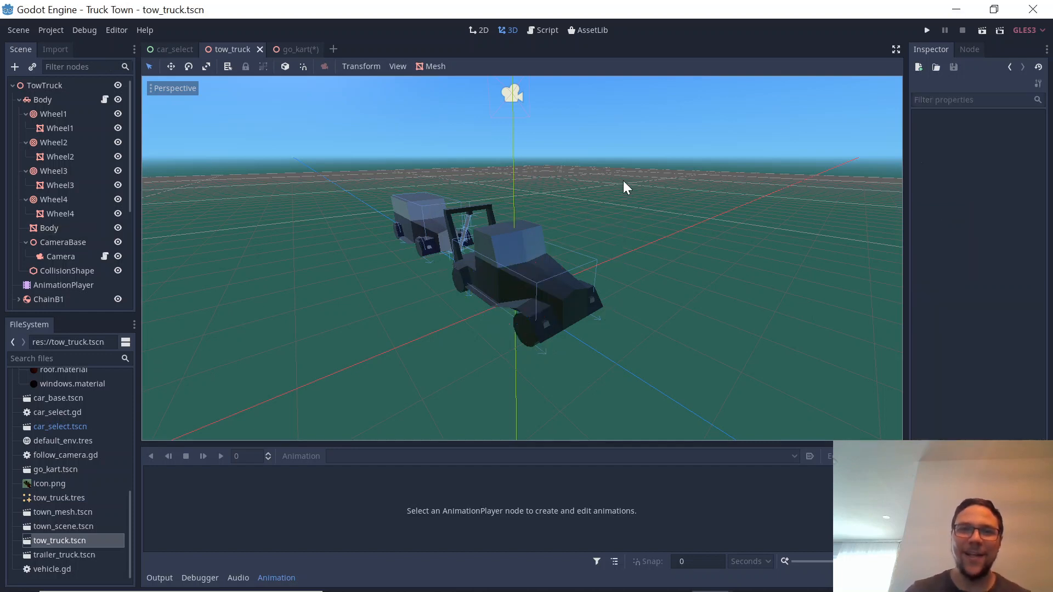
pyautogui.scroll(-3, 612, 255)
pyautogui.scroll(8, 613, 257)
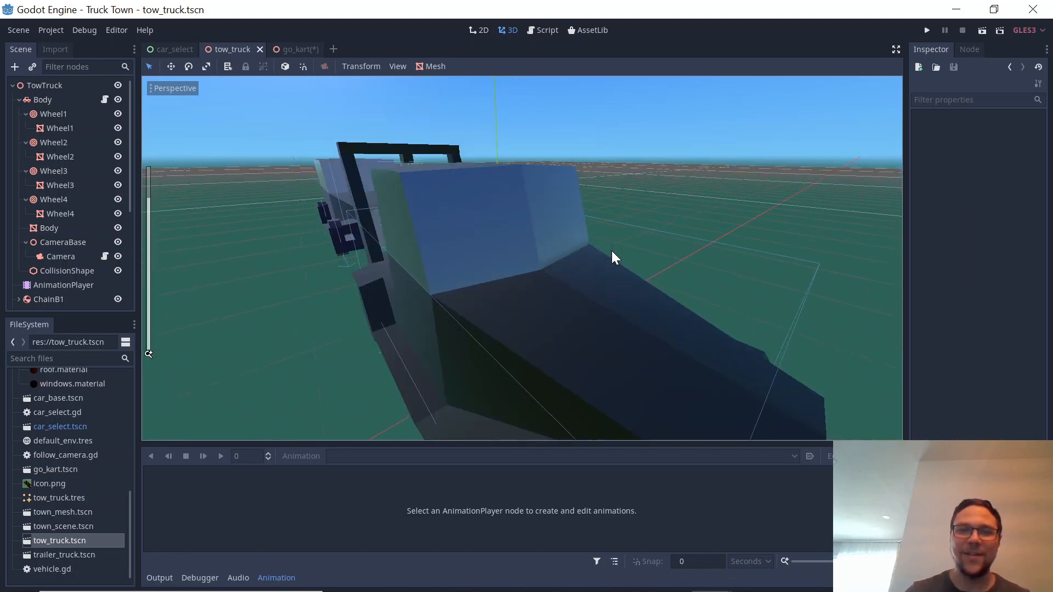
pyautogui.scroll(-5, 613, 256)
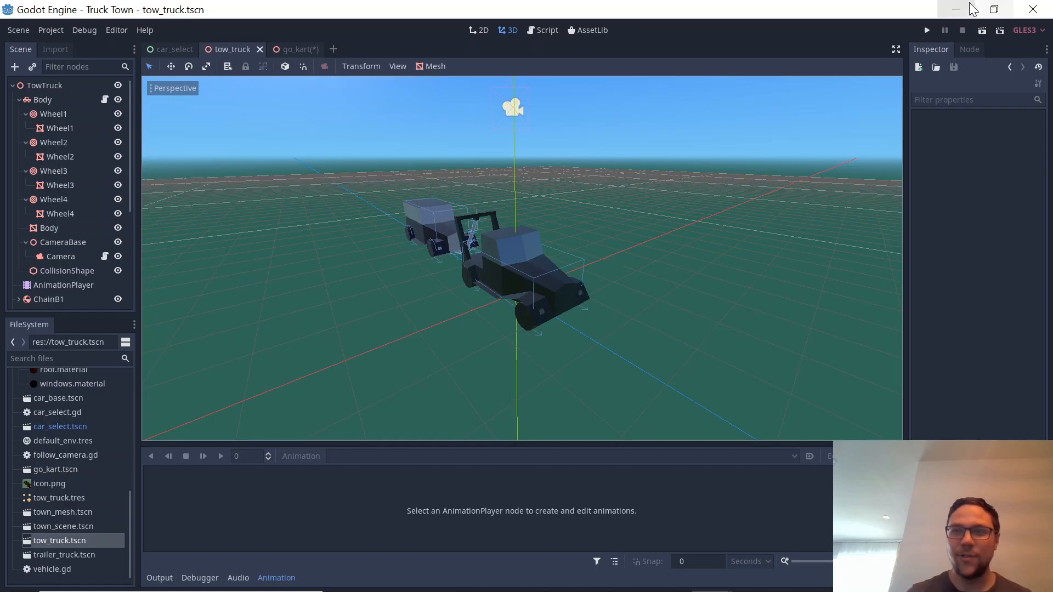
pyautogui.click(955, 9)
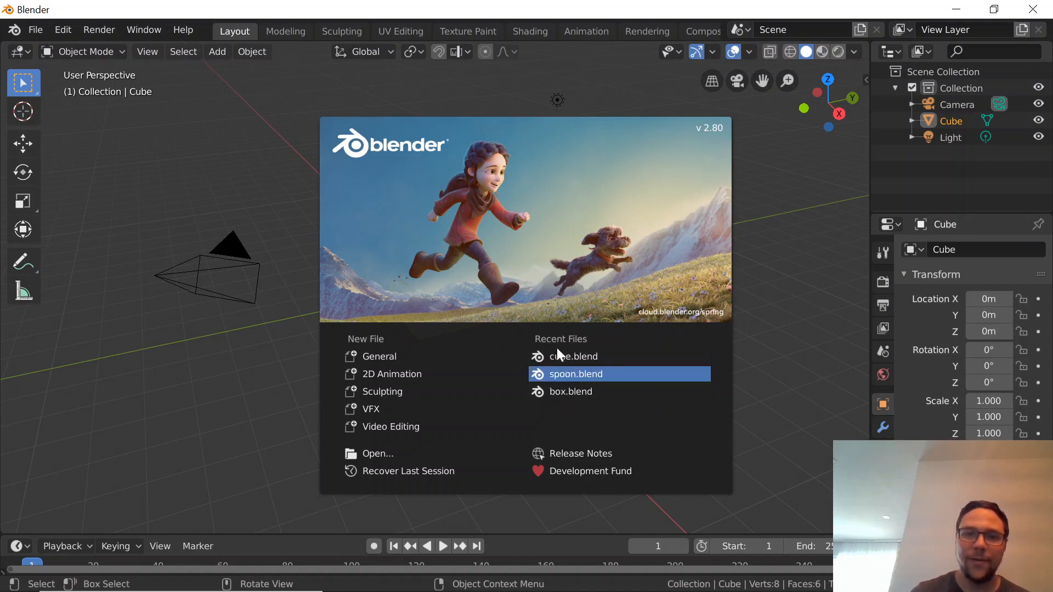
# - Start a new General file, deselect the default cube and enlarge the timeline area
pyautogui.click(382, 360)
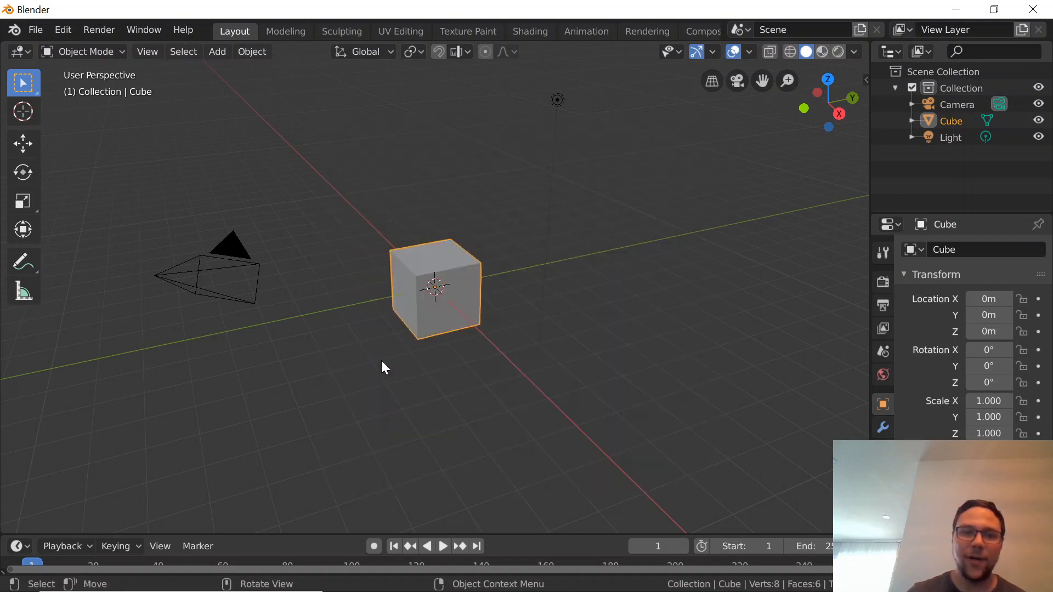
pyautogui.click(380, 361)
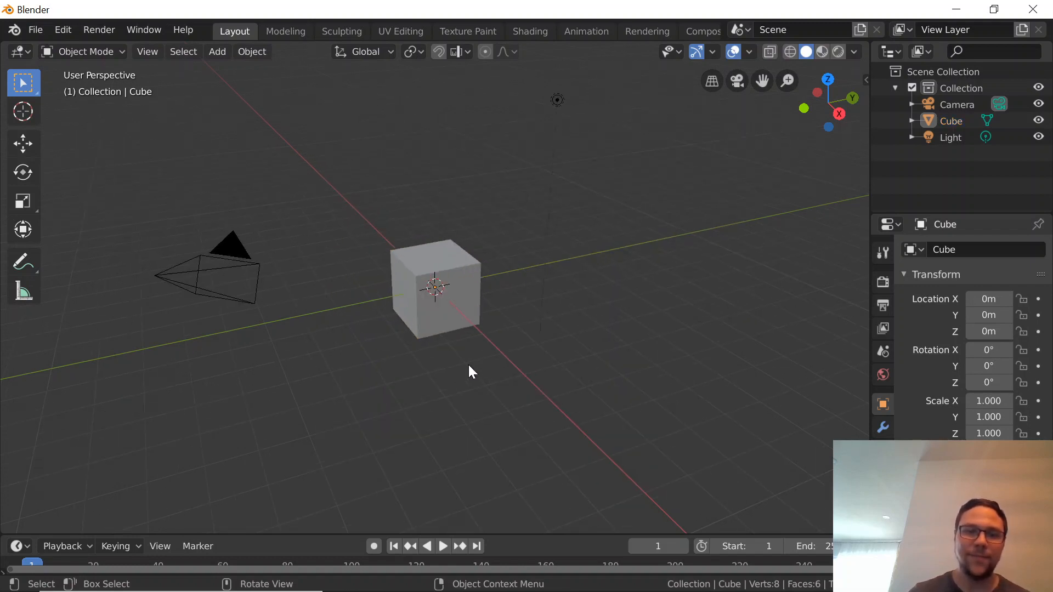
pyautogui.scroll(1, 469, 364)
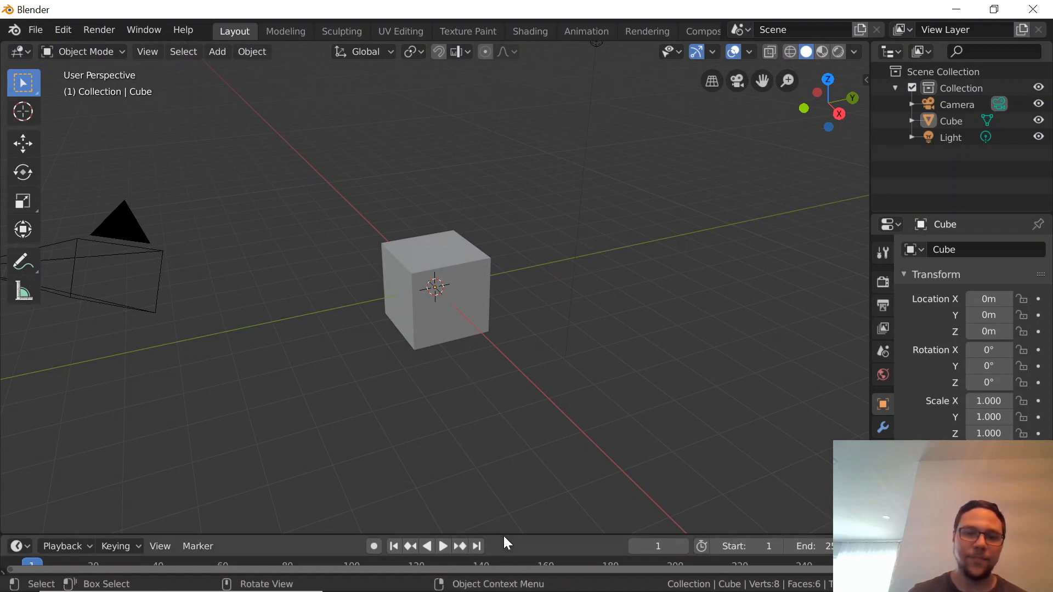
pyautogui.moveTo(504, 535); pyautogui.dragTo(503, 477)
pyautogui.rightClick(429, 368)
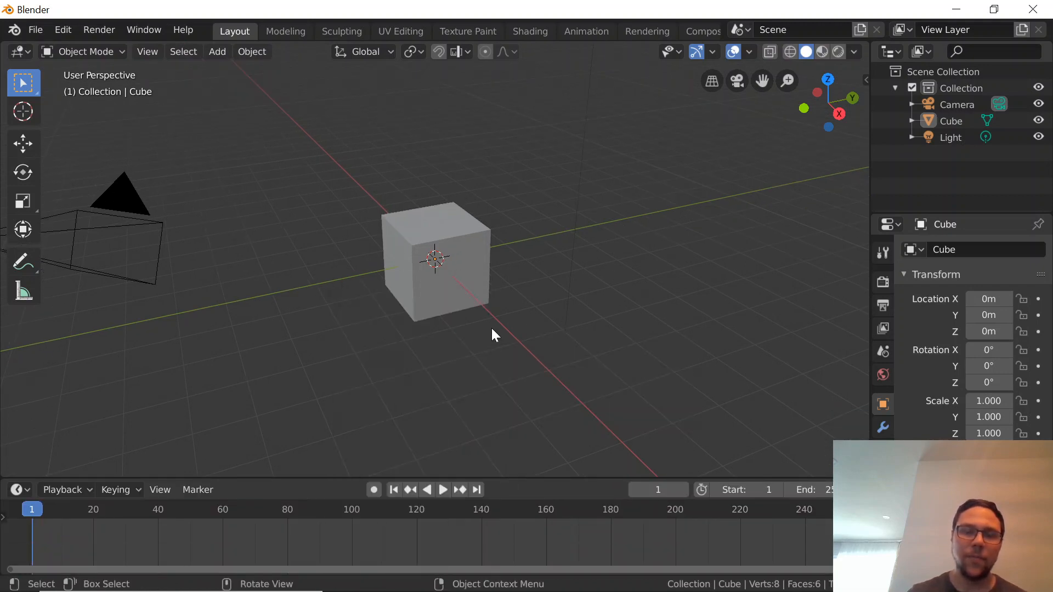
pyautogui.rightClick(429, 351)
pyautogui.moveTo(429, 351)
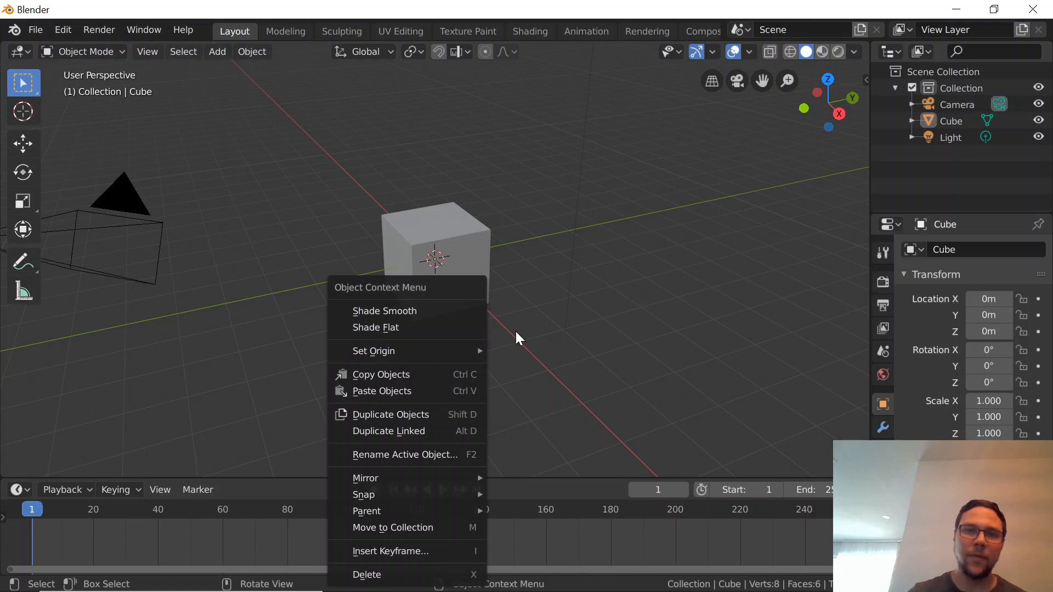
pyautogui.click(515, 332)
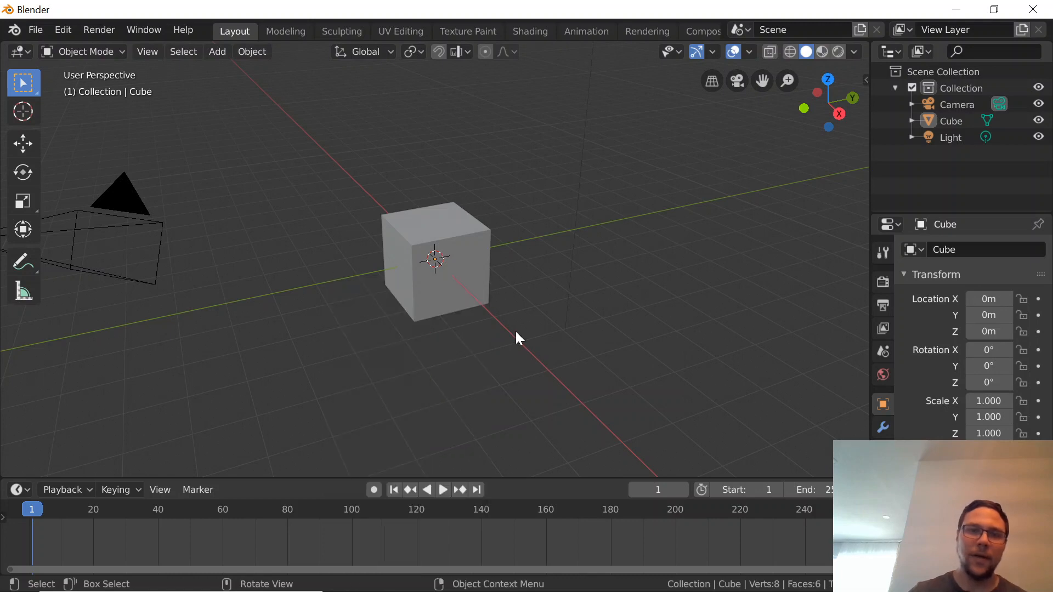
# - Select the default cube in the scene
pyautogui.click(439, 275)
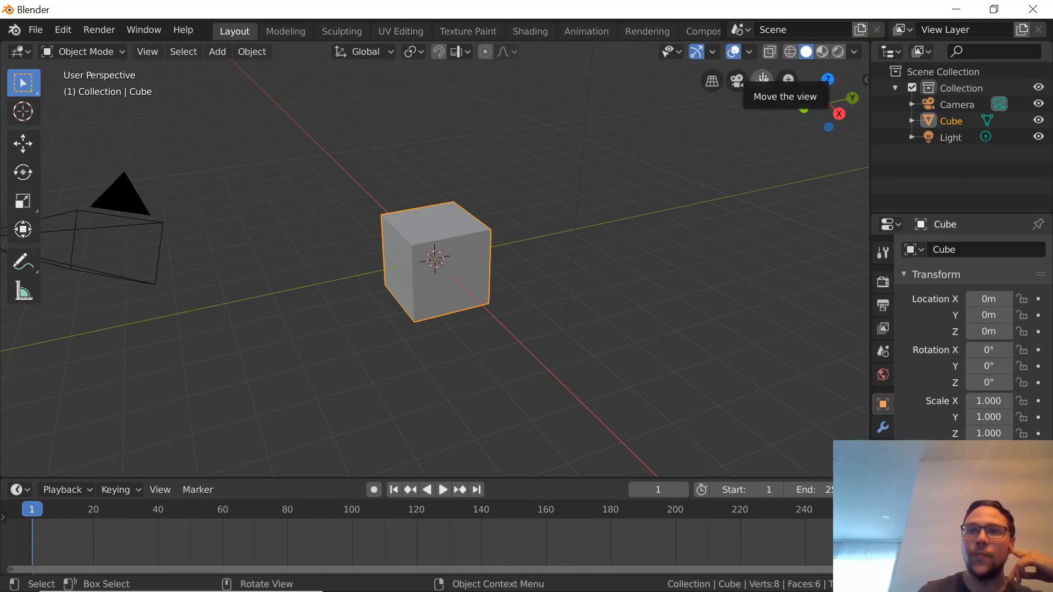
pyautogui.rightClick(486, 264)
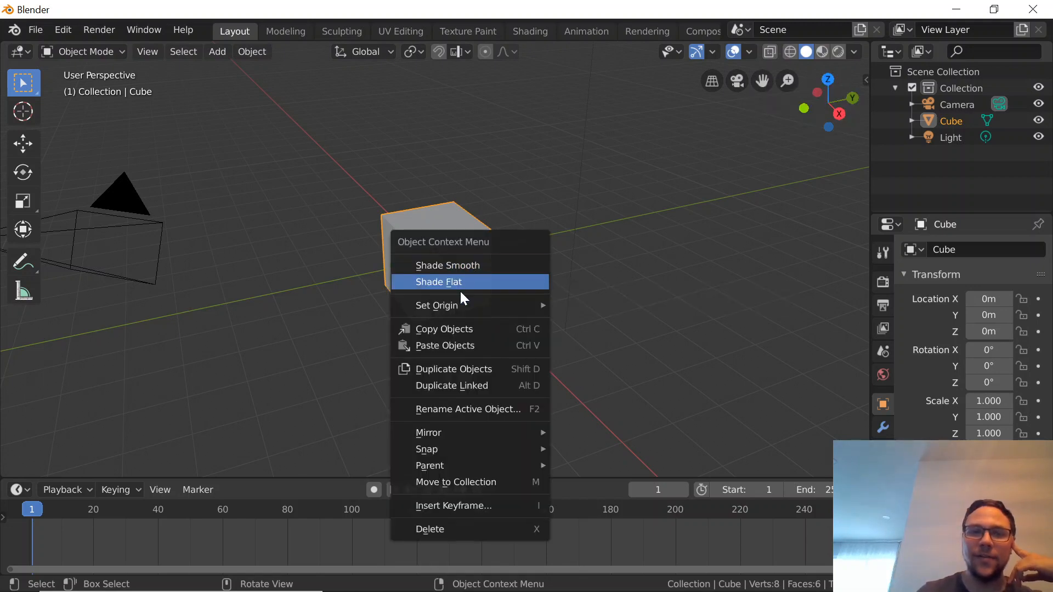
pyautogui.click(328, 405)
pyautogui.click(475, 263)
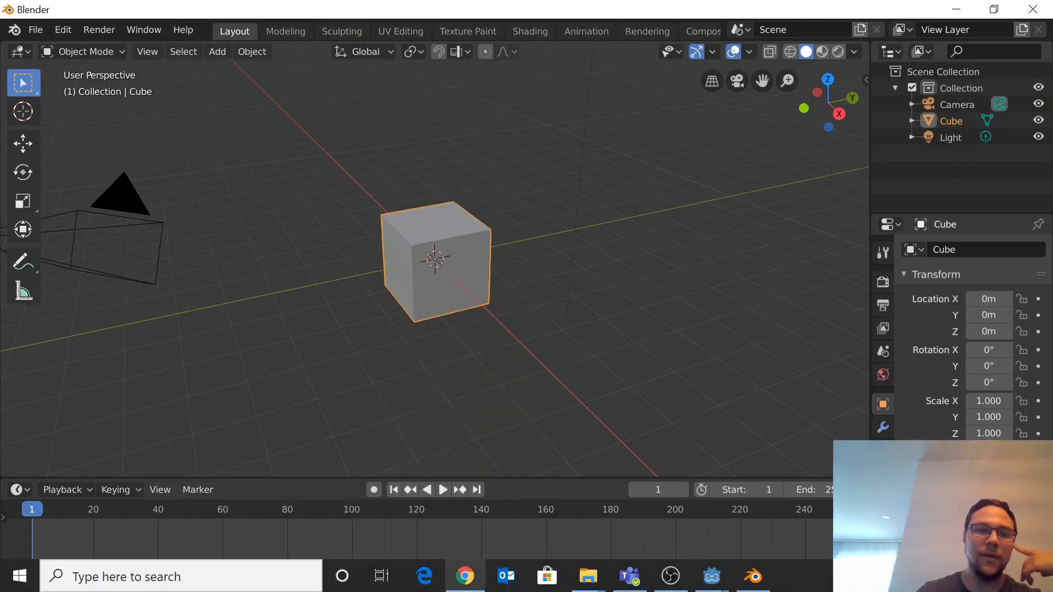
# - Switch to Chrome and search Google in a new tab for modeling a go kart in blender
pyautogui.click(465, 575)
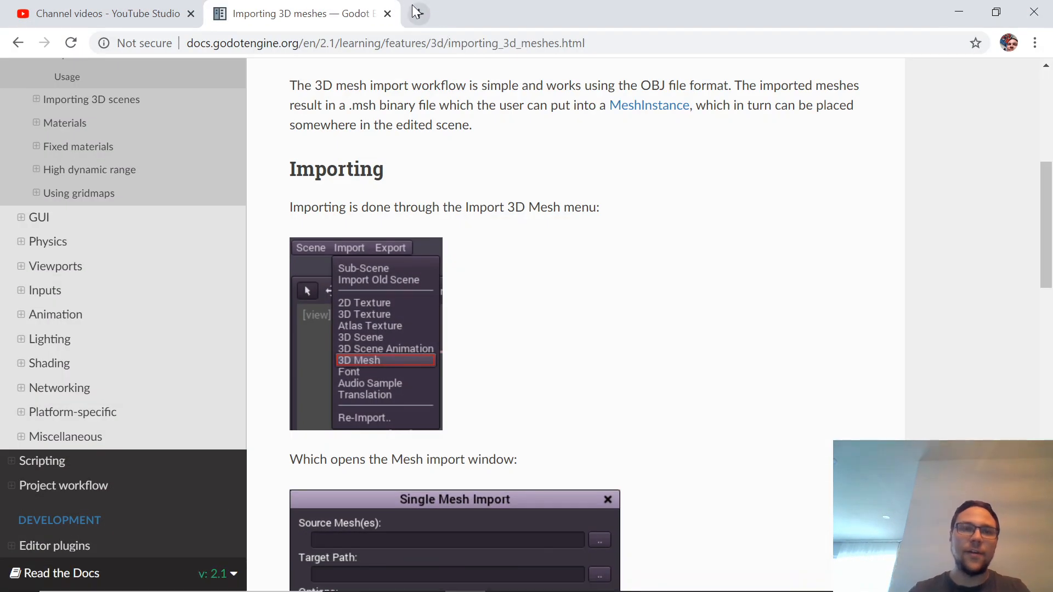
pyautogui.click(417, 12)
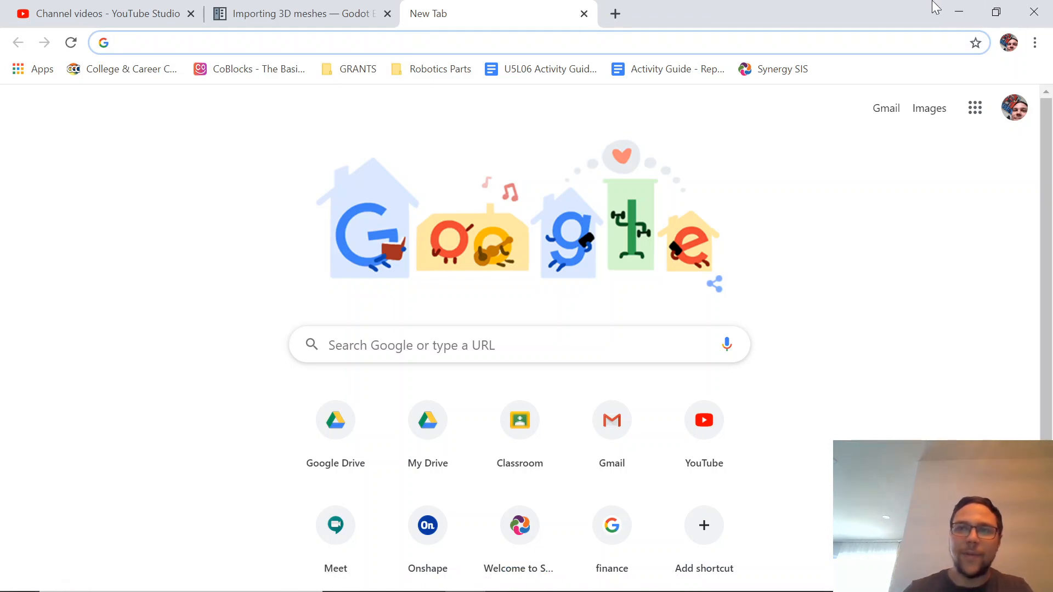
pyautogui.click(958, 10)
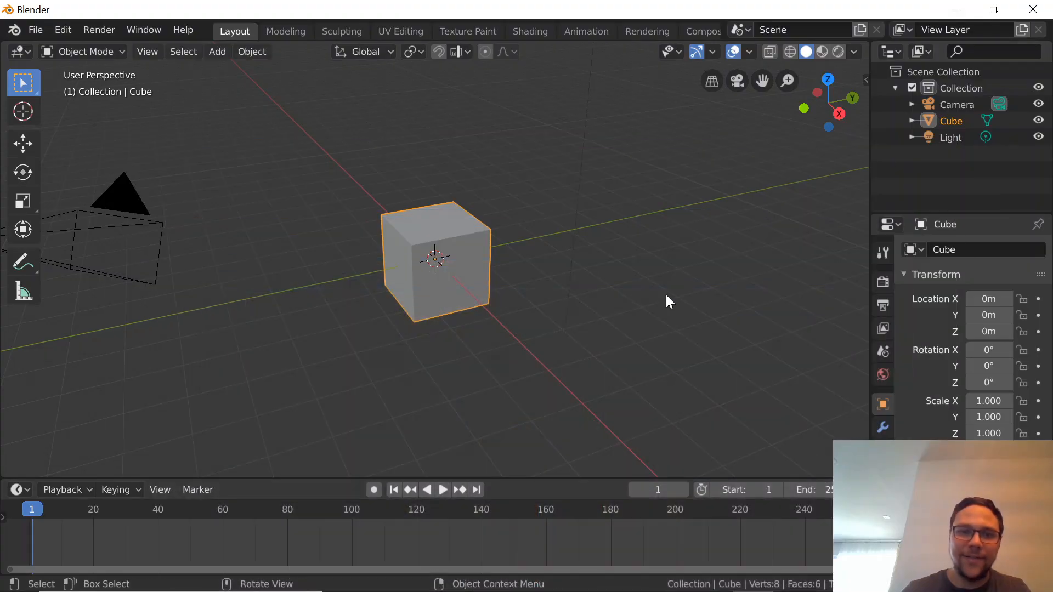
pyautogui.moveTo(670, 591)
pyautogui.click(471, 573)
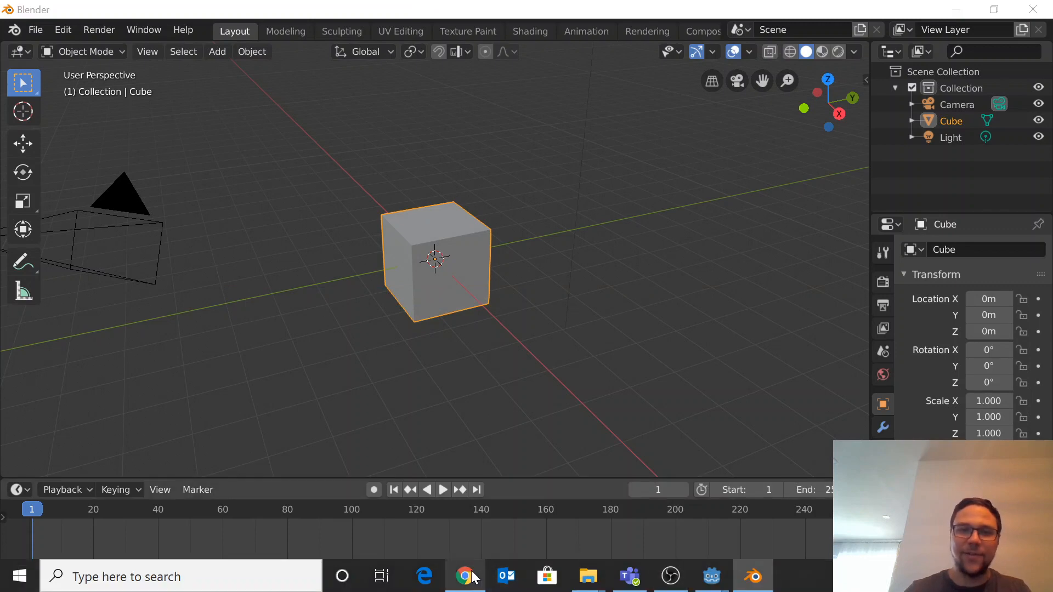
pyautogui.write('modeling a ')
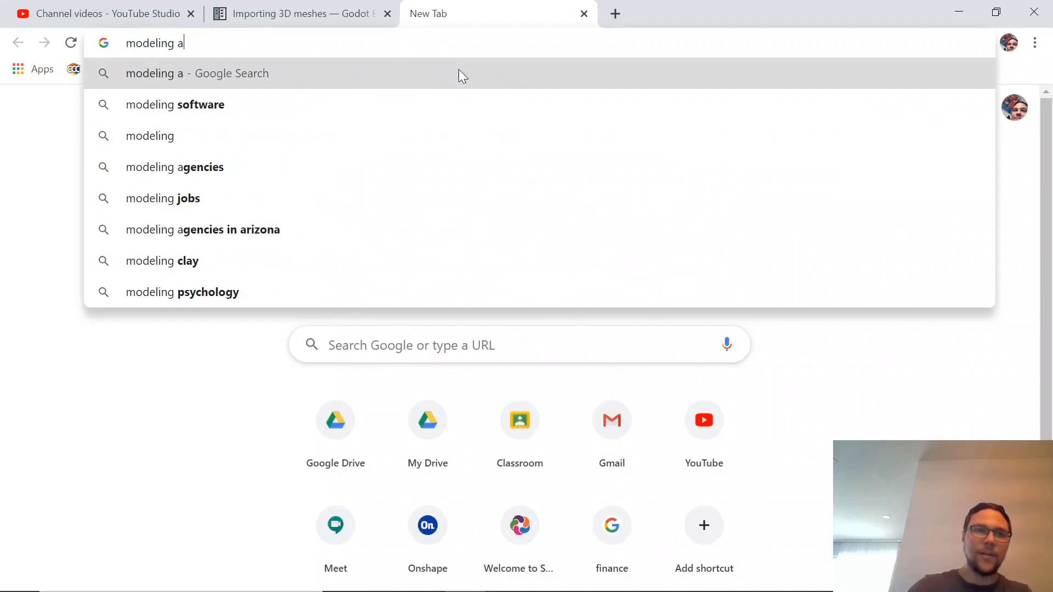
pyautogui.write('gokart i')
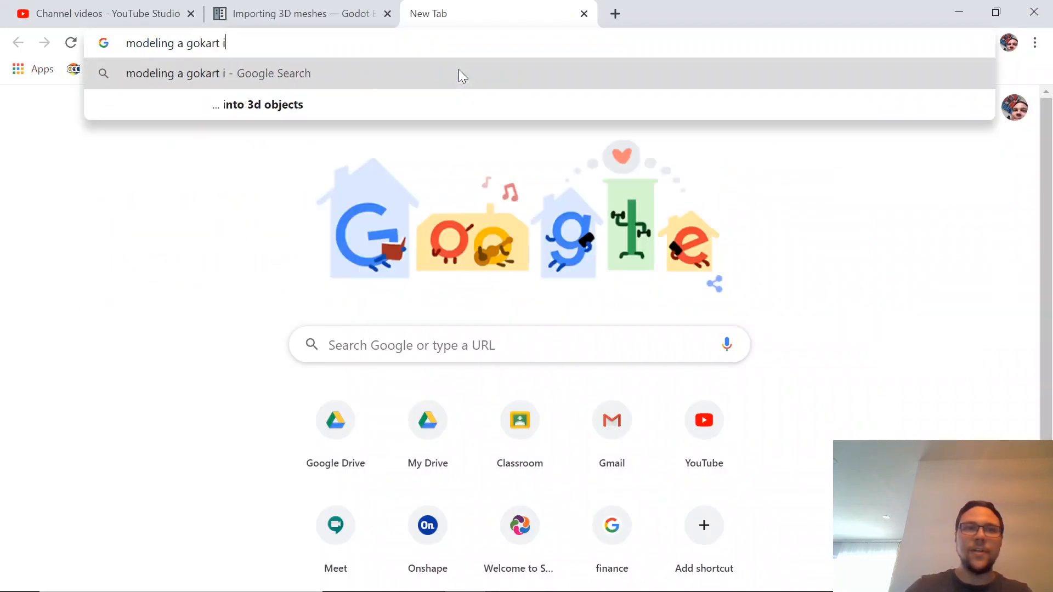
pyautogui.write('n blender')
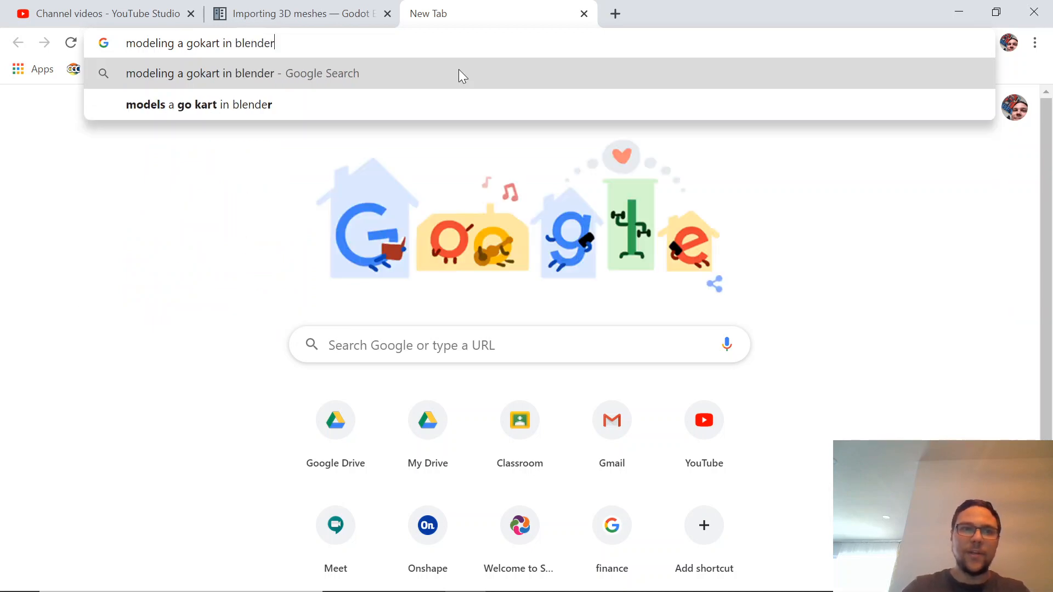
pyautogui.press('Return')
# - Restrict the results to videos and play "Blender to Unity - Modelling a Go Kart - Part 1" in full screen
pyautogui.click(240, 151)
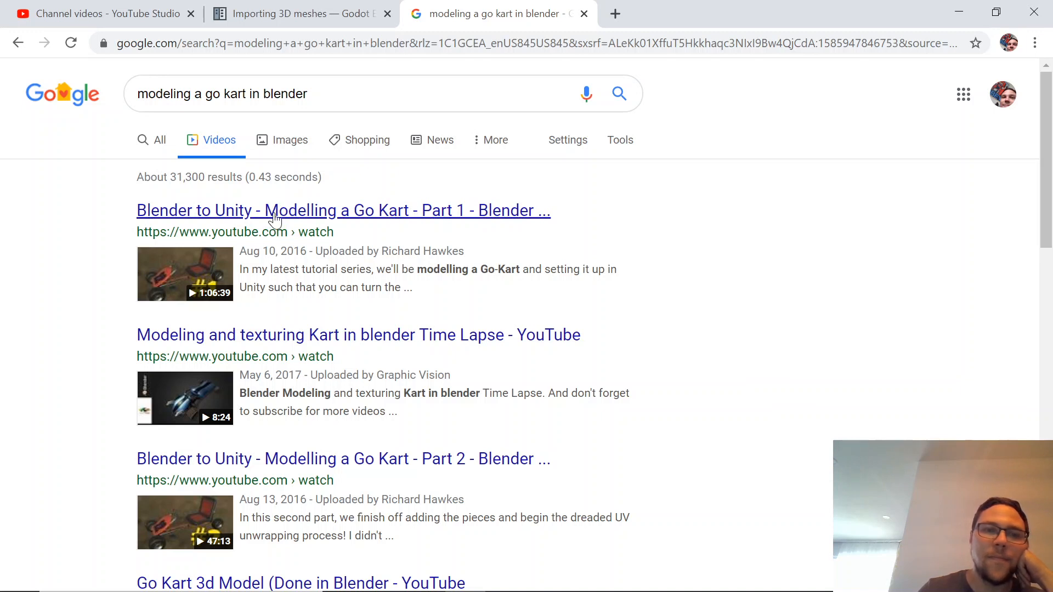
pyautogui.click(274, 218)
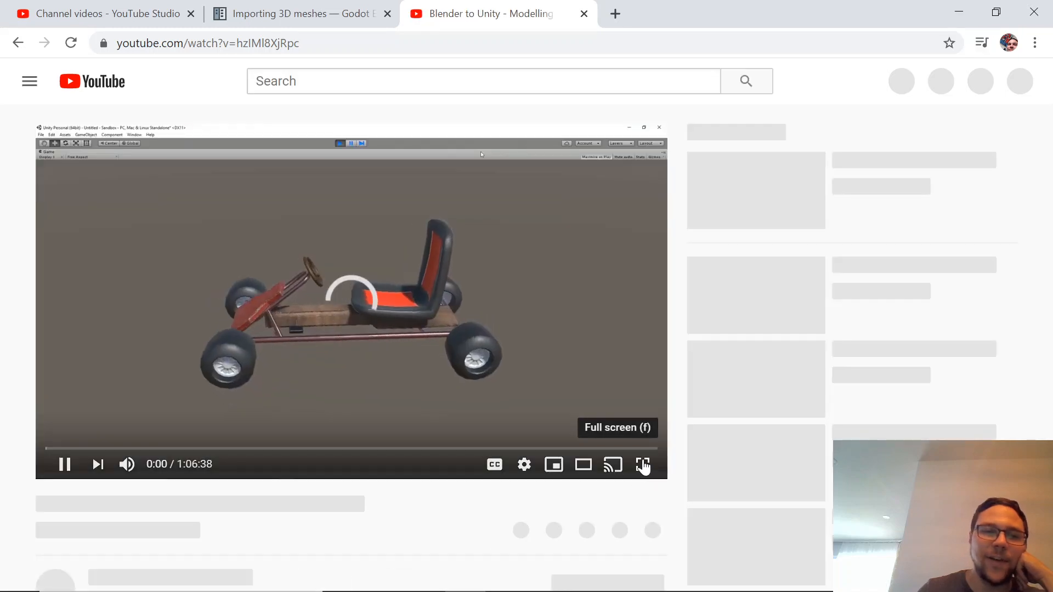
pyautogui.click(643, 465)
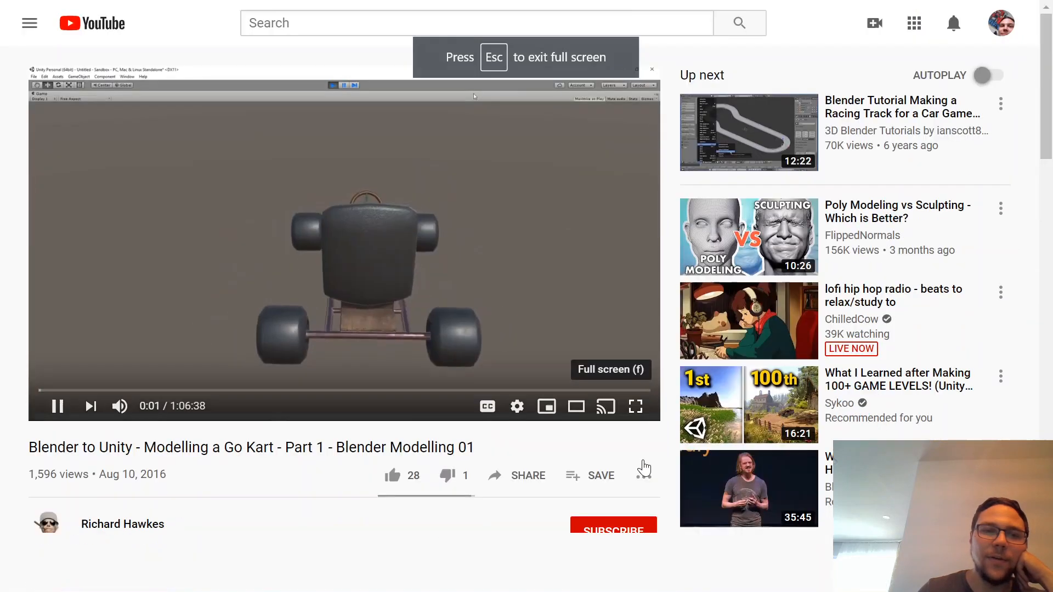
pyautogui.click(635, 406)
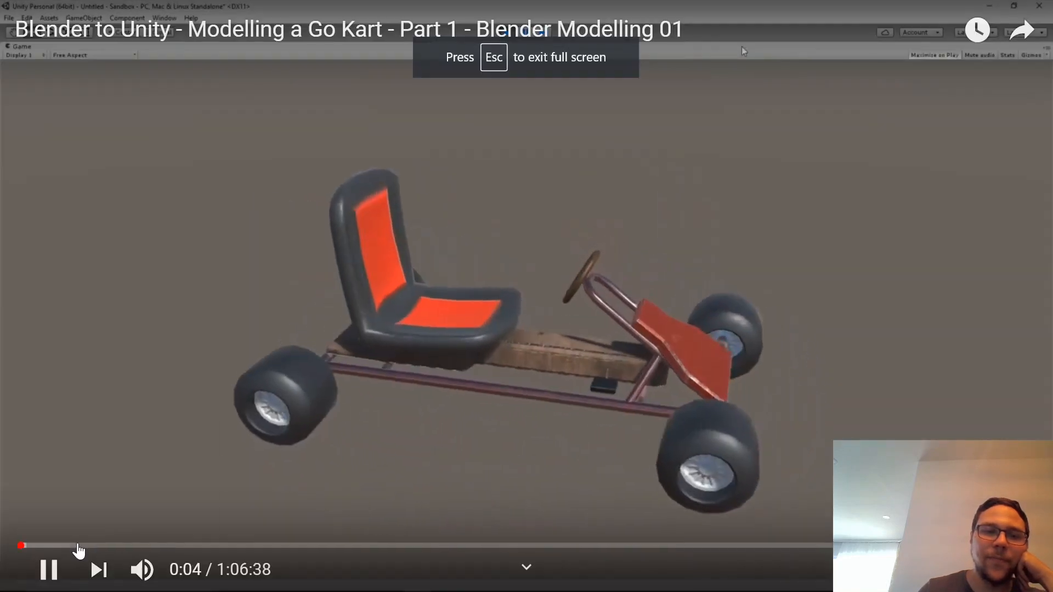
# - Skim the first quarter hour of the tutorial video to examine how the go-kart's seat is modelled from a cube
pyautogui.click(55, 545)
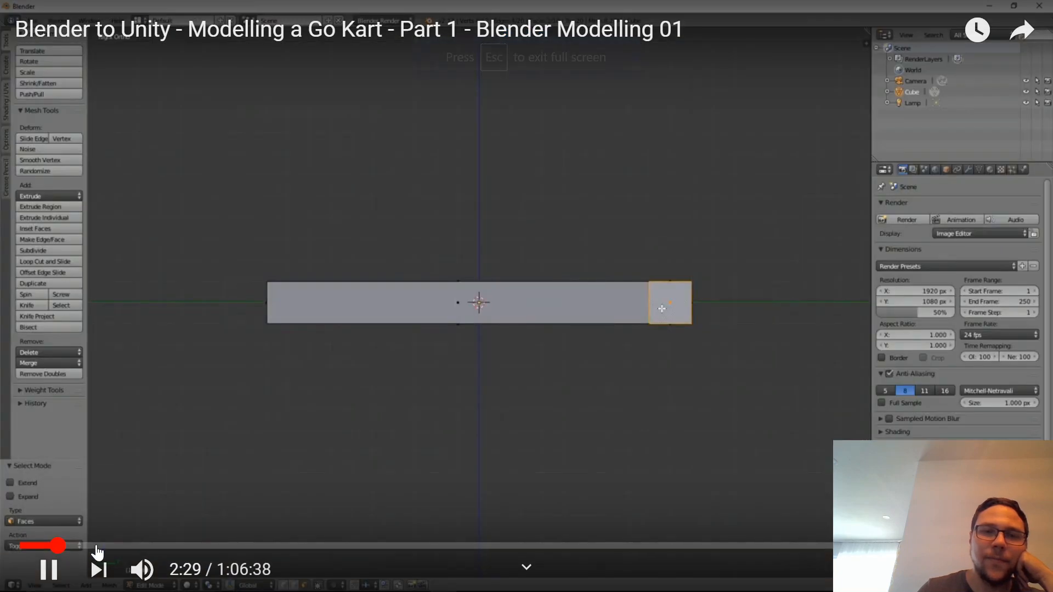
pyautogui.click(97, 546)
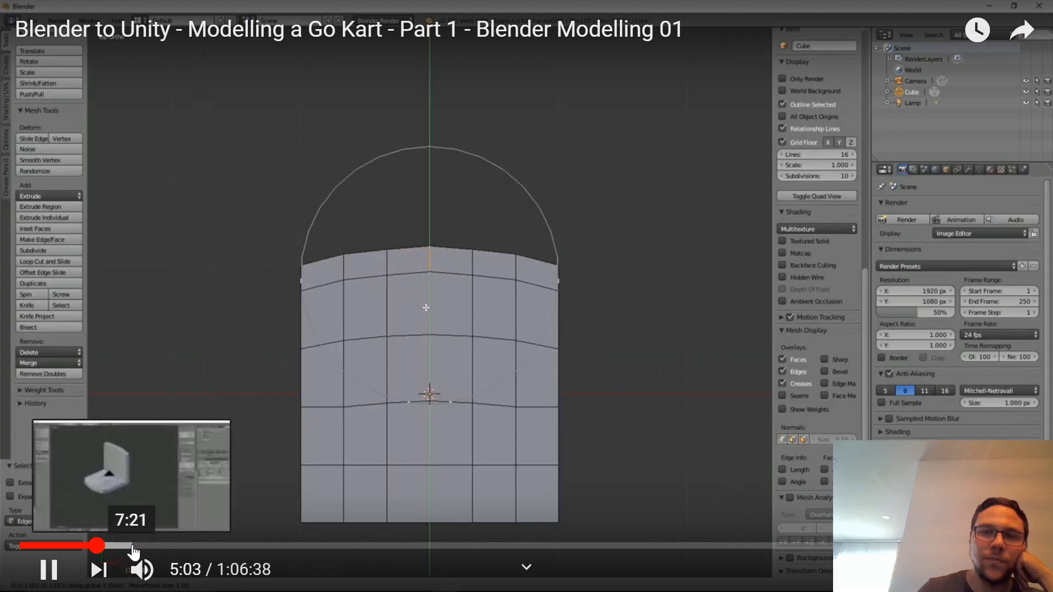
pyautogui.click(52, 547)
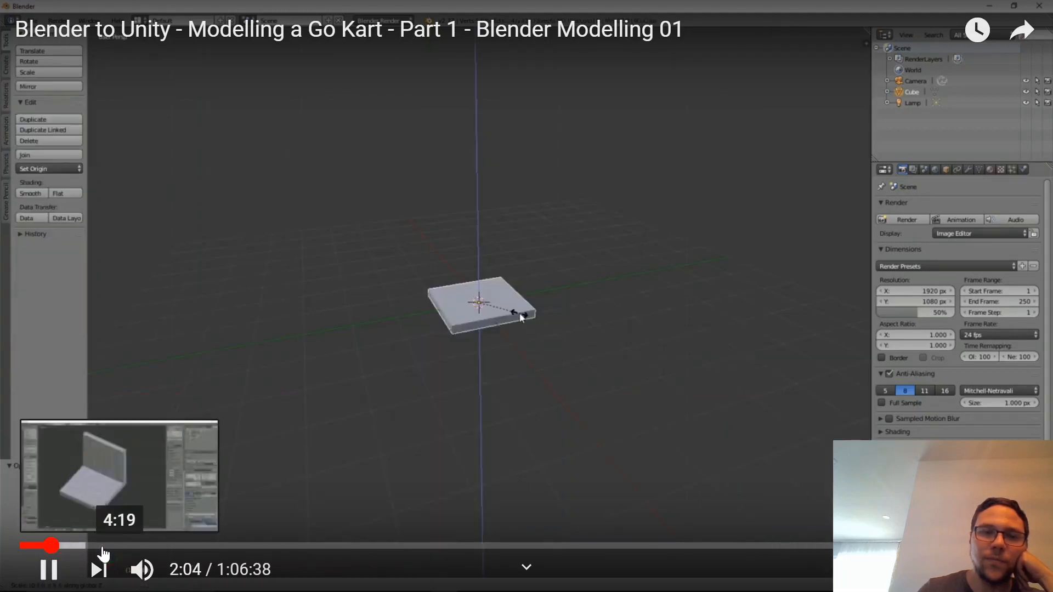
pyautogui.click(102, 546)
pyautogui.click(145, 547)
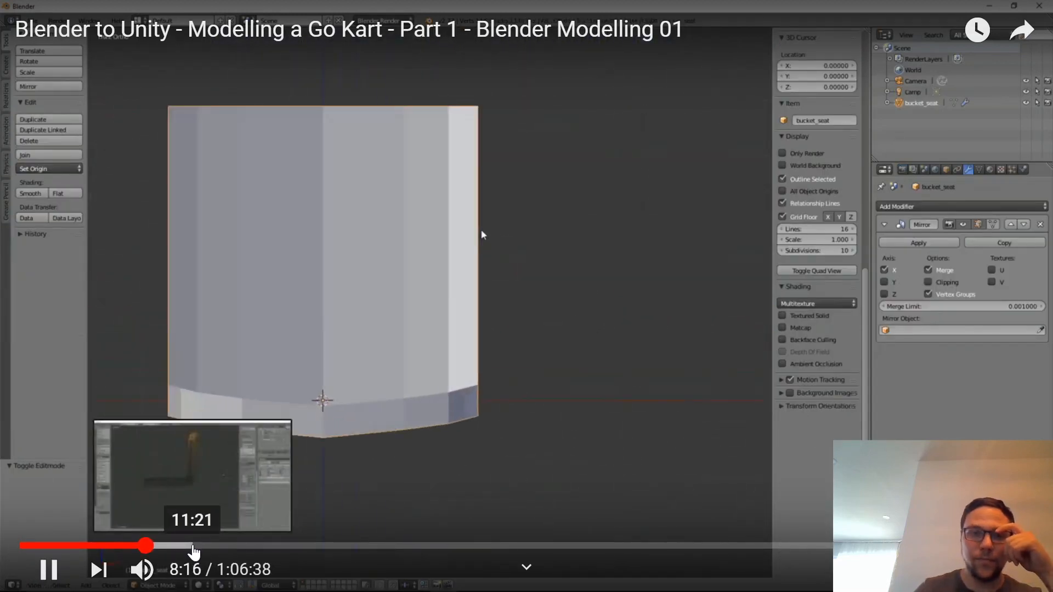
pyautogui.click(193, 547)
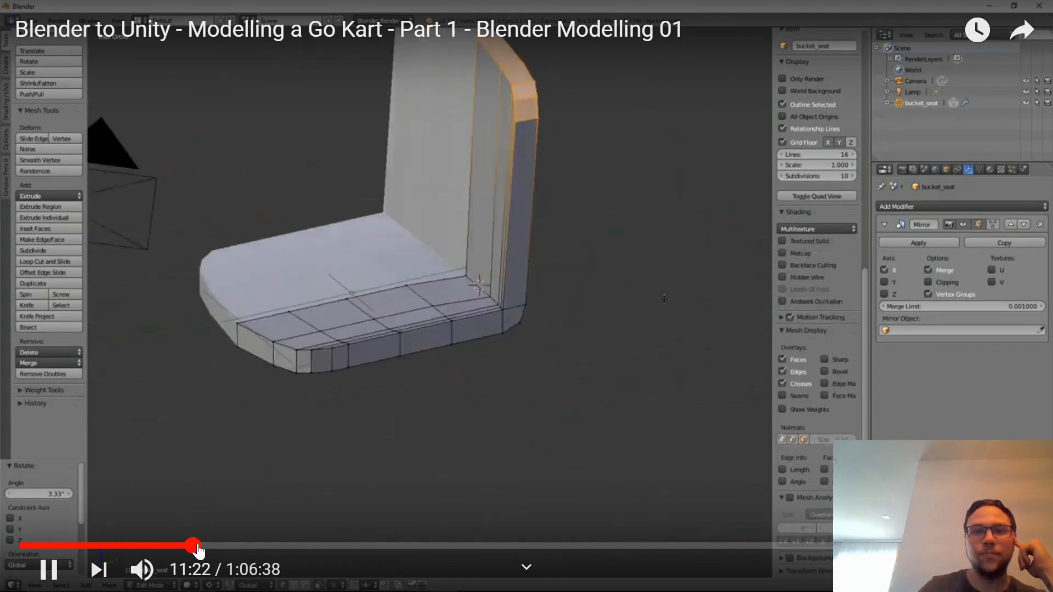
pyautogui.click(242, 547)
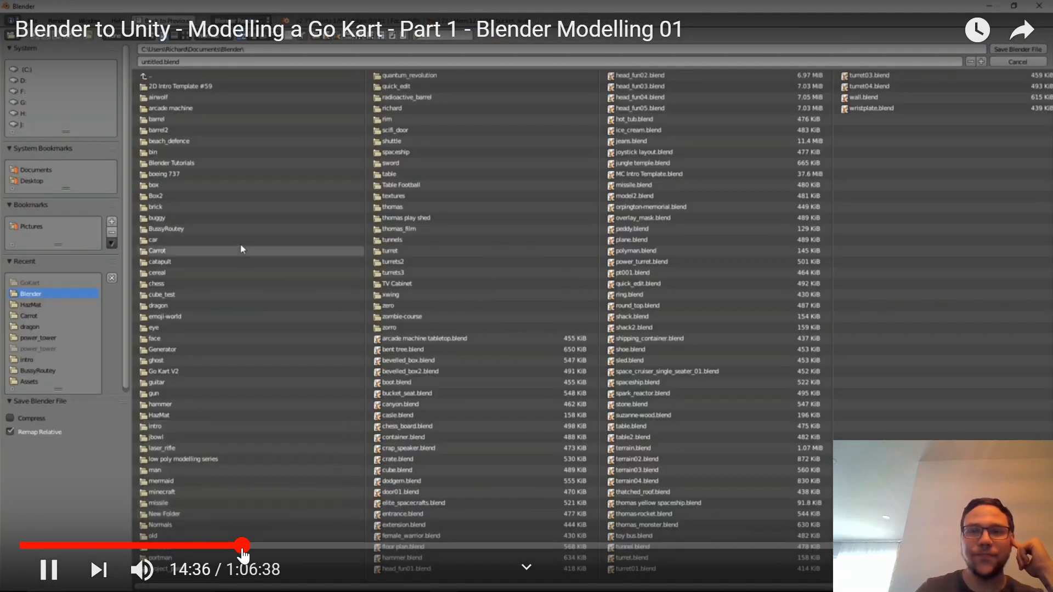
pyautogui.click(57, 547)
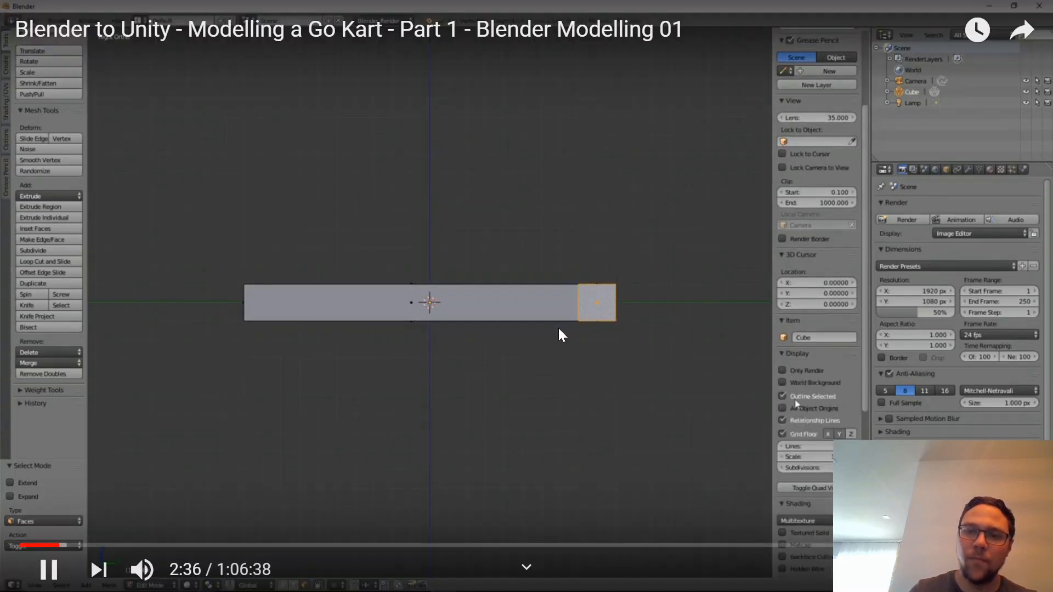
# - Leave full screen, close the tutorial video's tab and switch back to Blender
pyautogui.press('Escape')
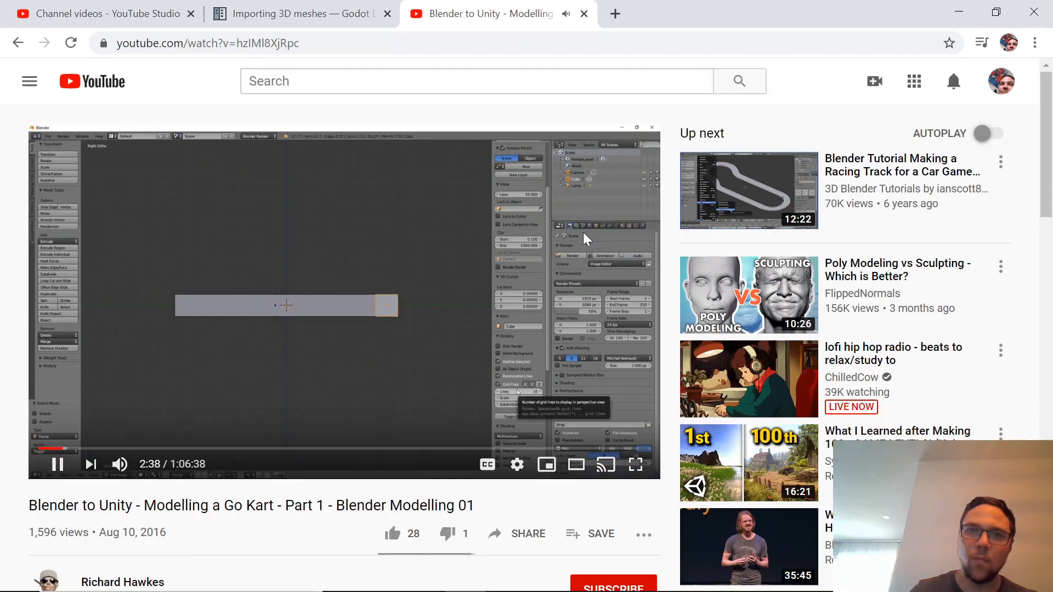
pyautogui.click(584, 14)
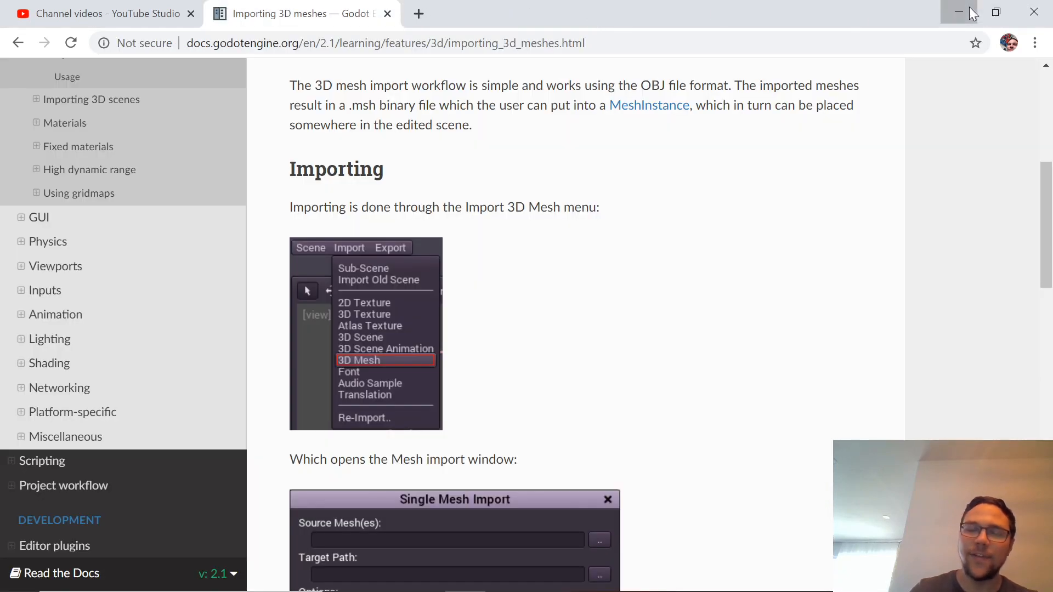
pyautogui.click(969, 12)
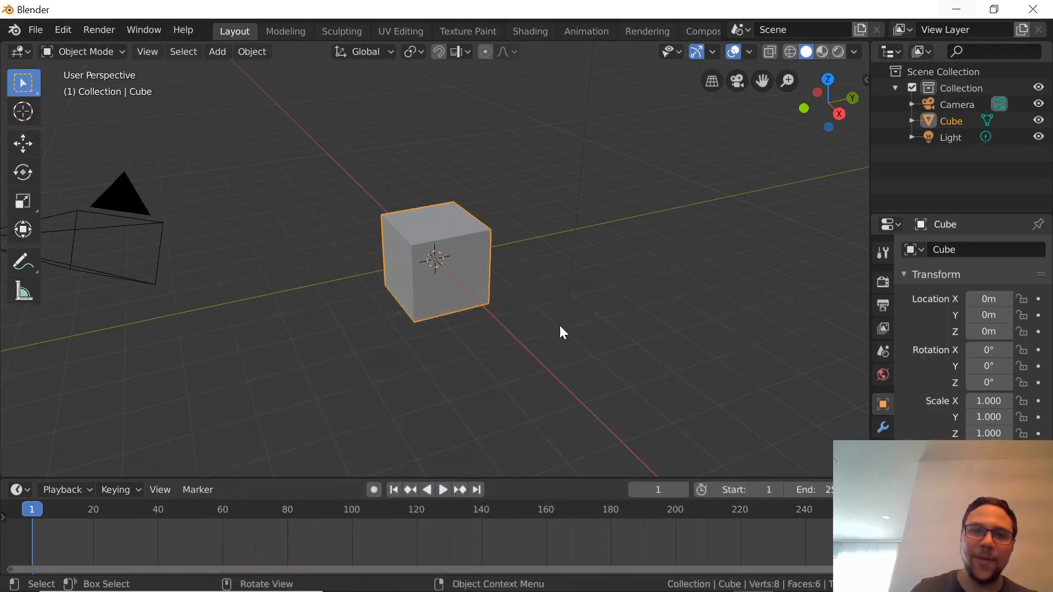
# - Switch to the Modeling workspace, deselect all of the cube's vertices and activate the Extrude Region tool
pyautogui.click(287, 30)
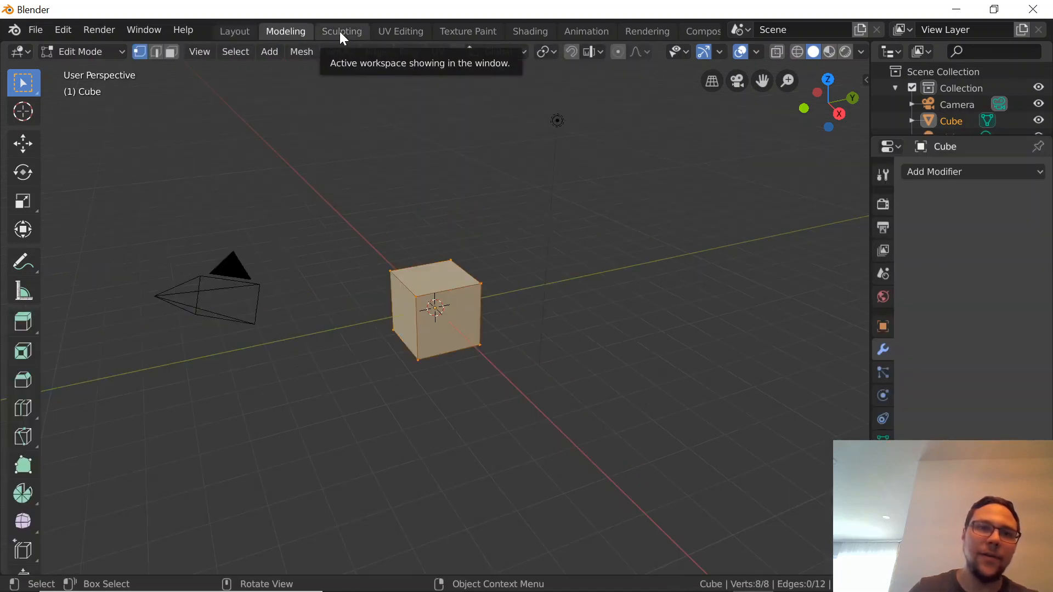
pyautogui.click(459, 323)
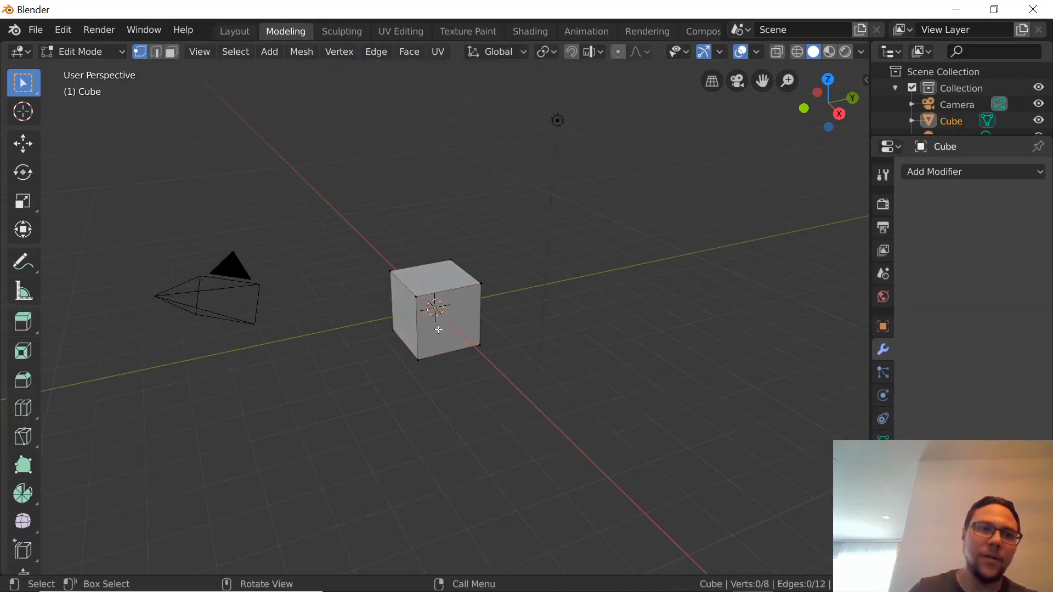
pyautogui.click(22, 322)
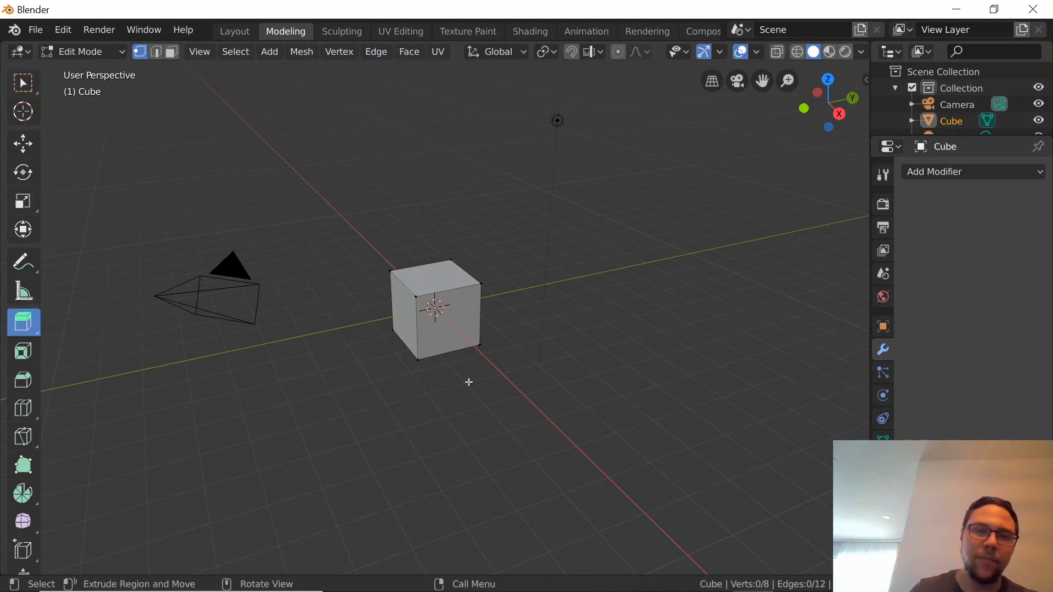
pyautogui.scroll(5, 458, 365)
# - Try extruding one of the cube's upper corner vertices outward, and undo the extrusion and the vertex selection
pyautogui.click(382, 278)
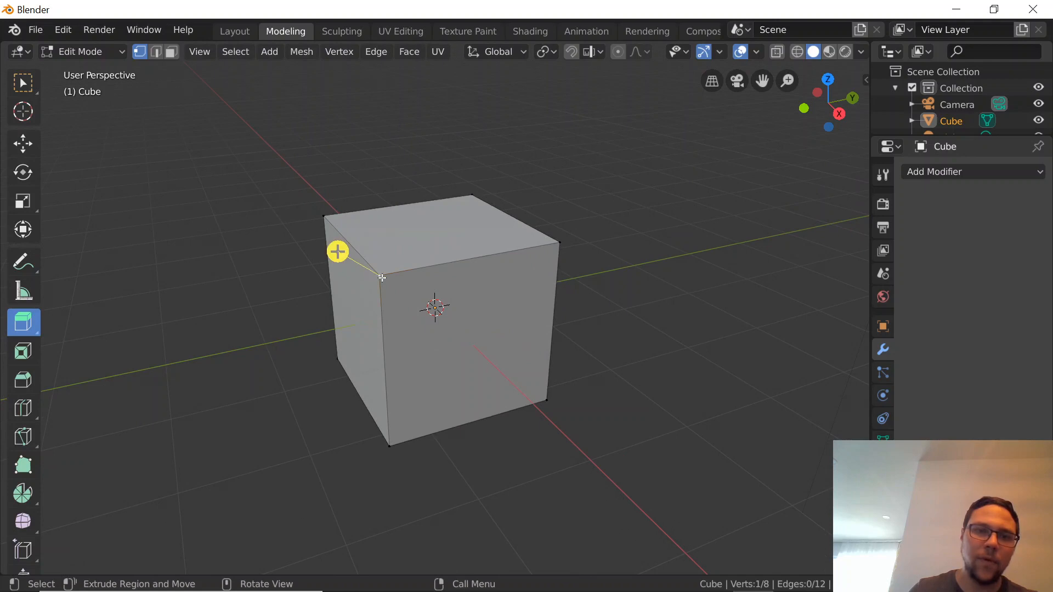
pyautogui.click(558, 239)
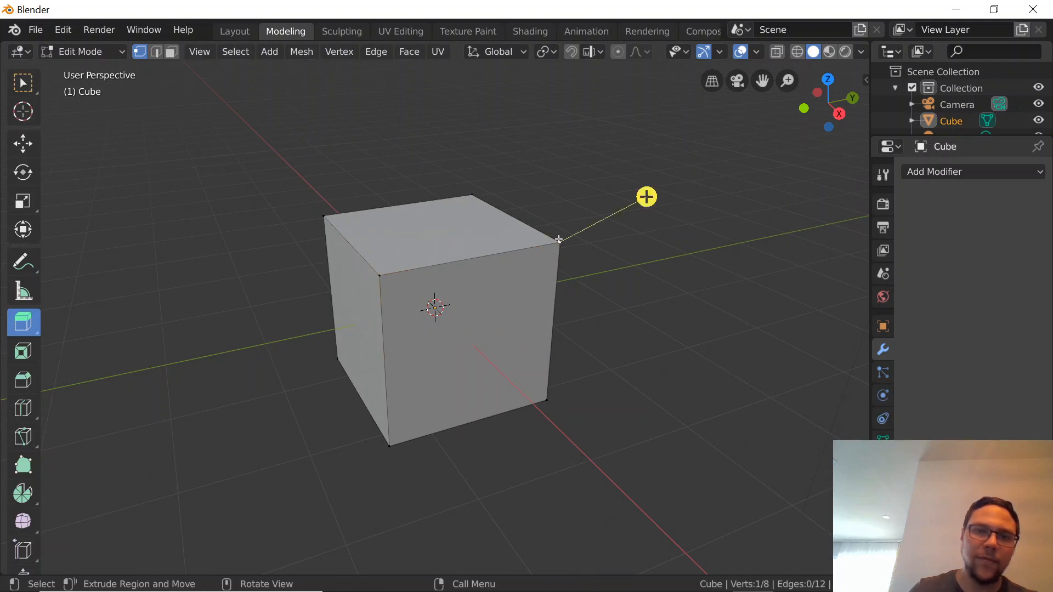
pyautogui.click(625, 209)
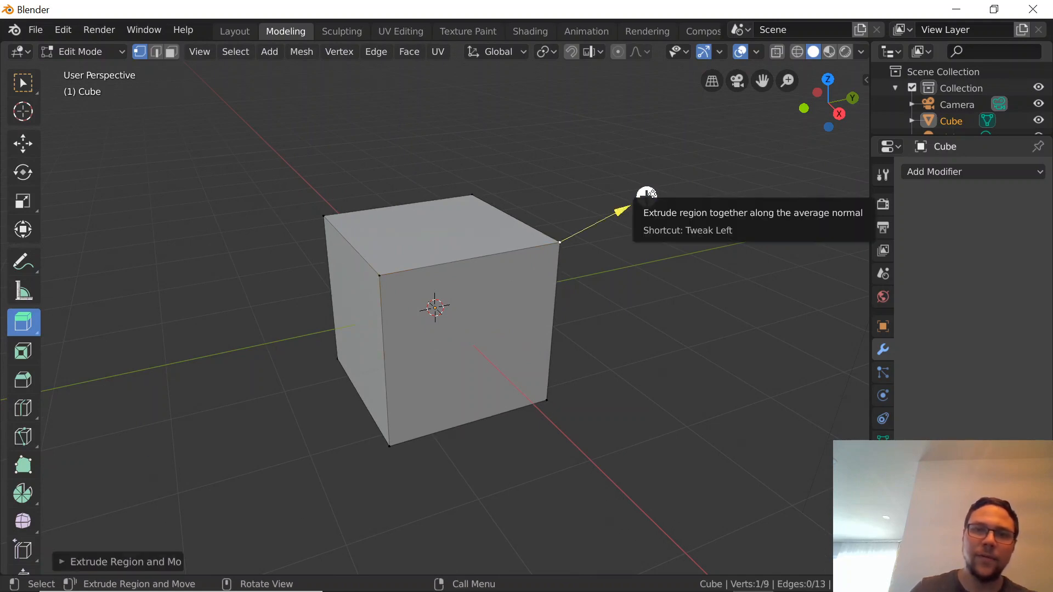
pyautogui.moveTo(629, 207); pyautogui.dragTo(730, 169)
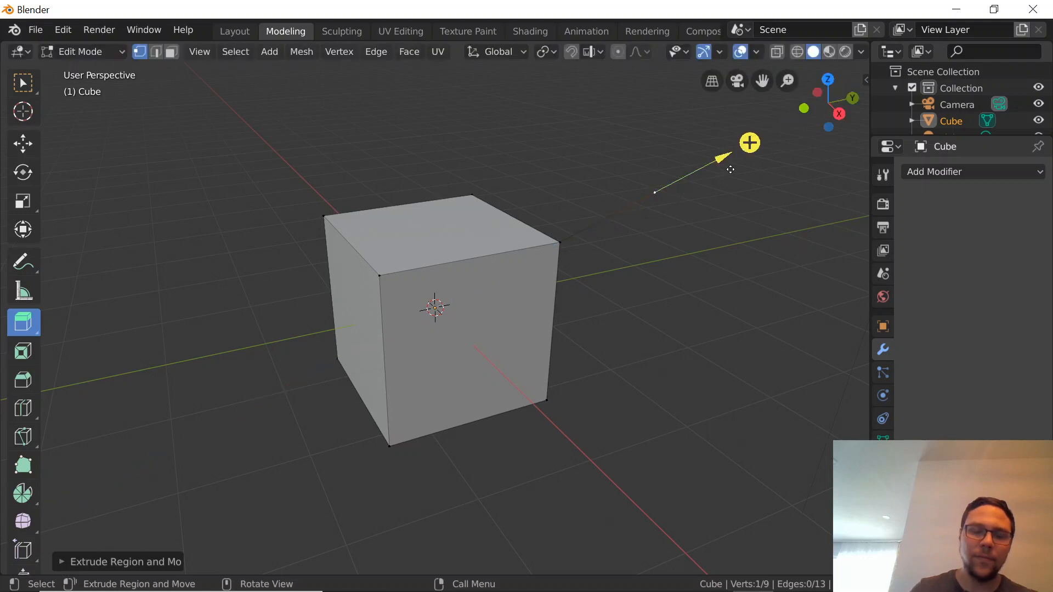
pyautogui.hotkey('ctrl', 'z')
pyautogui.hotkey('ctrl', 'z')
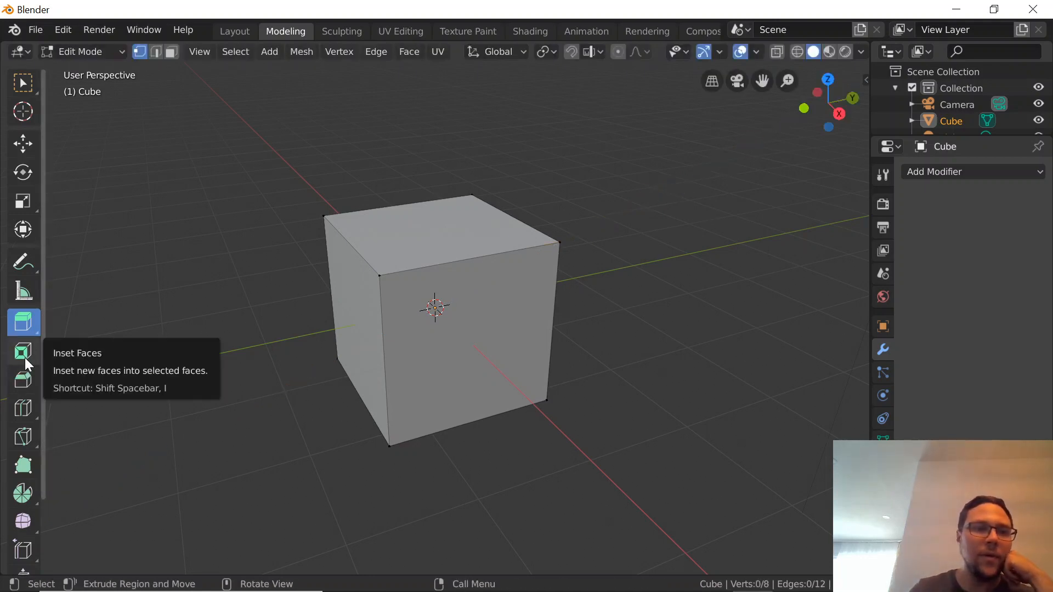
# - Switch to the Sculpting workspace and try several Draw brush strokes across the upper part of the cube
pyautogui.click(338, 31)
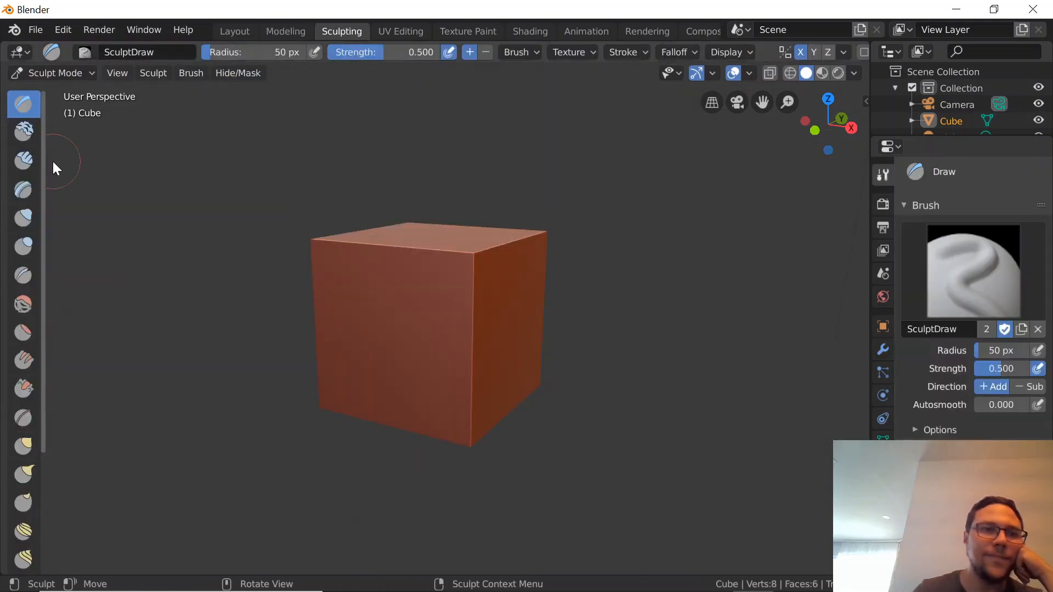
pyautogui.moveTo(527, 329); pyautogui.dragTo(596, 345)
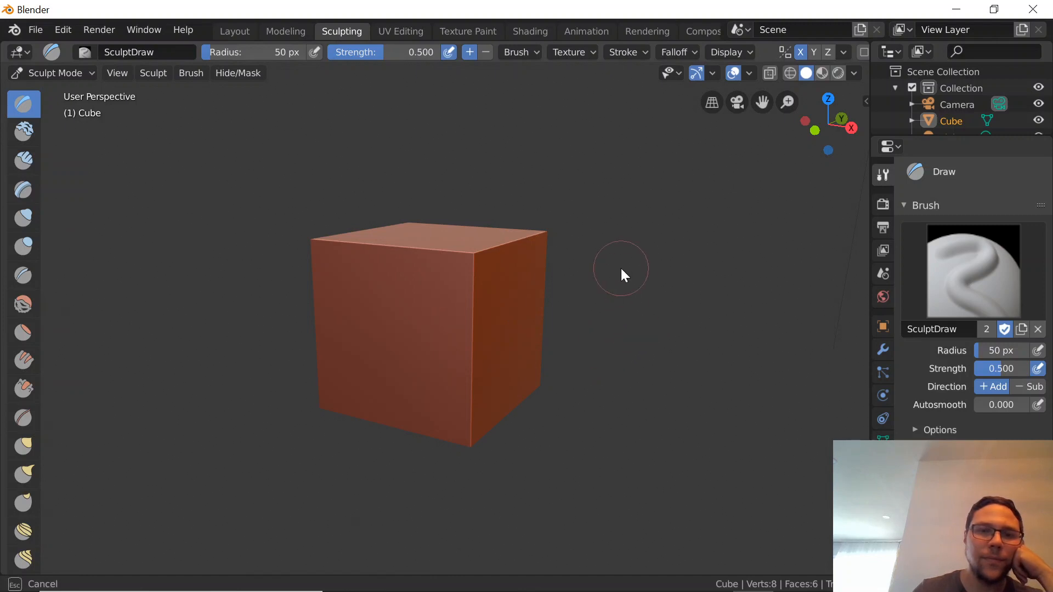
pyautogui.moveTo(621, 268); pyautogui.dragTo(589, 275)
pyautogui.moveTo(528, 288); pyautogui.dragTo(604, 311)
pyautogui.moveTo(543, 235)
pyautogui.mouseDown()
pyautogui.moveTo(446, 285)
pyautogui.moveTo(529, 242)
pyautogui.moveTo(483, 251)
pyautogui.mouseUp()
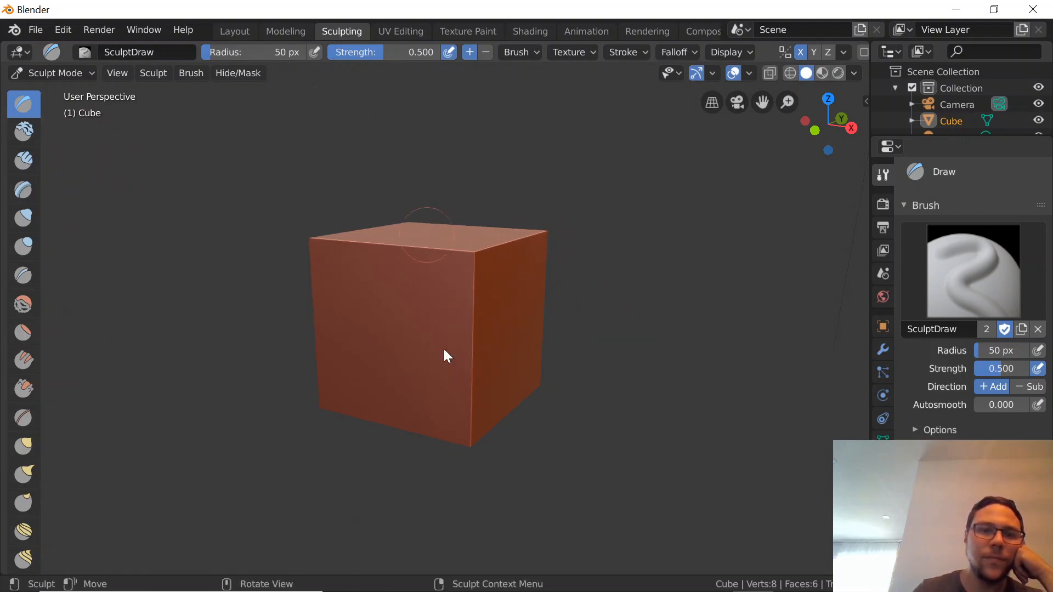
pyautogui.moveTo(496, 579)
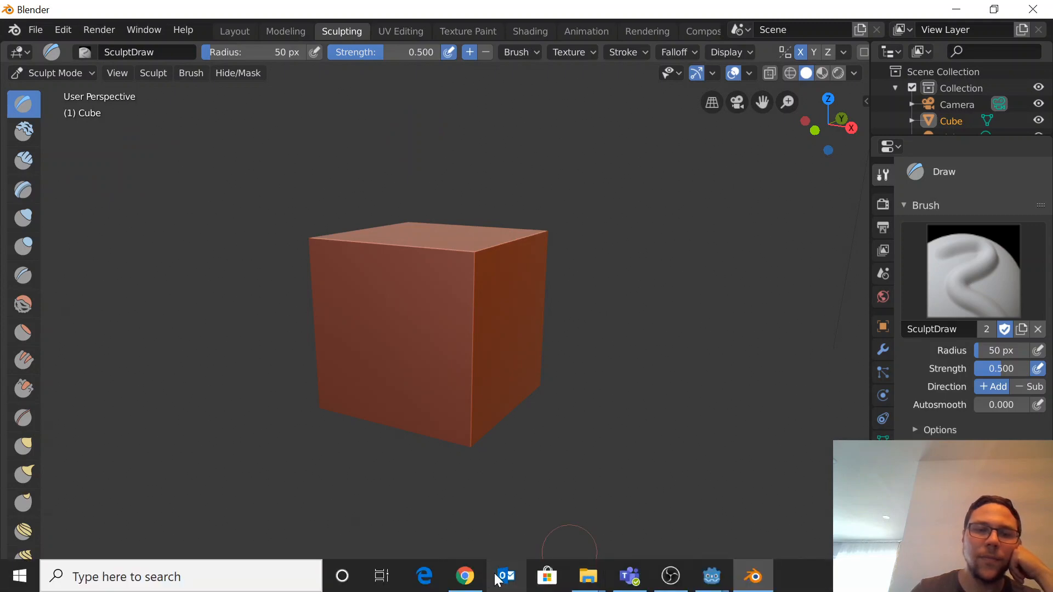
pyautogui.click(671, 585)
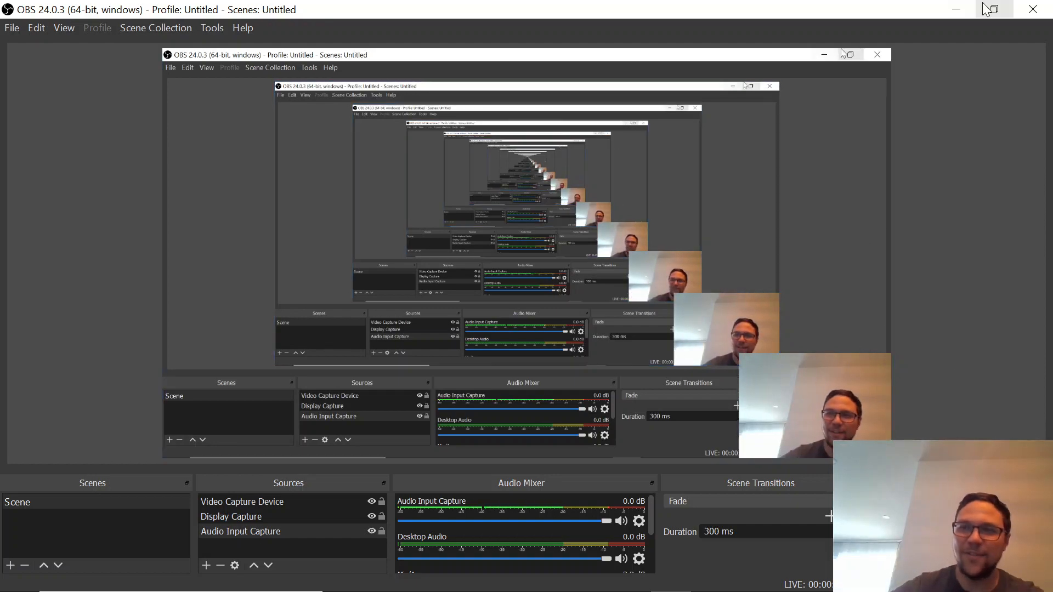
pyautogui.click(956, 10)
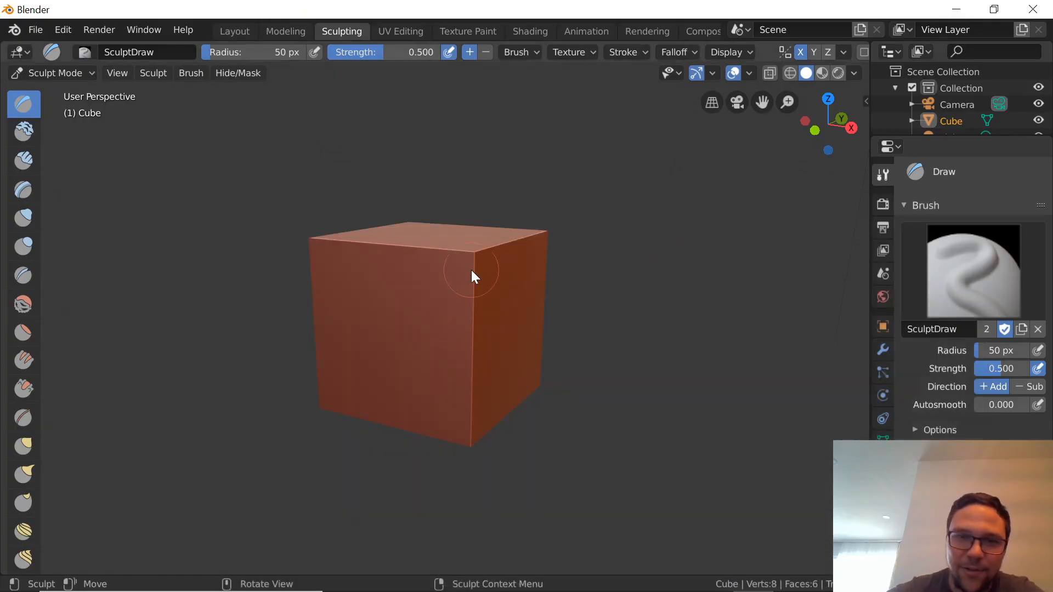
# - Sculpt a few more Draw strokes across the cube's side faces, and return to the Modeling workspace
pyautogui.click(493, 269)
pyautogui.moveTo(465, 295); pyautogui.dragTo(493, 342)
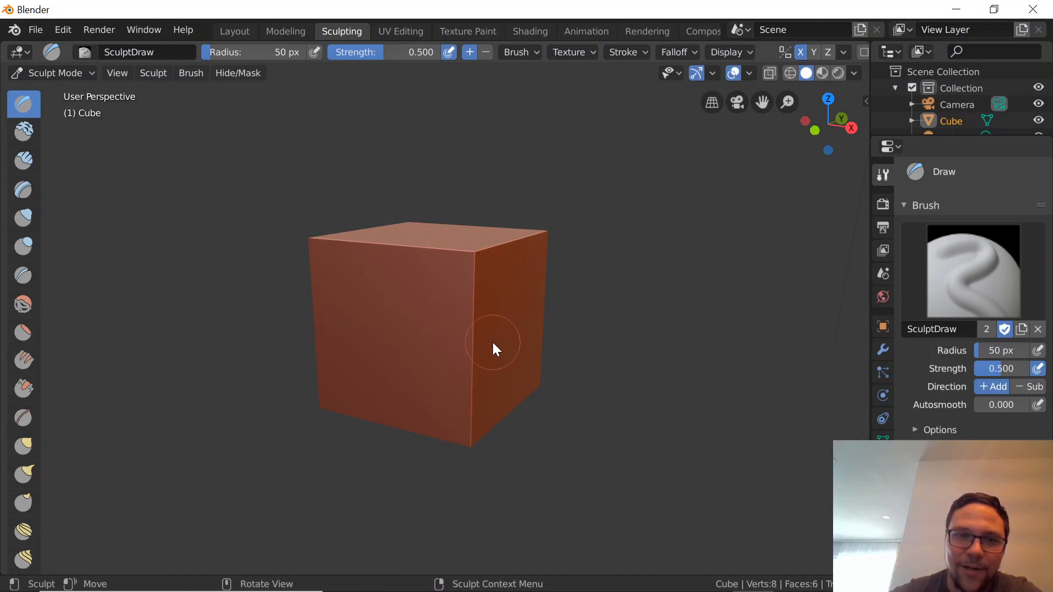
pyautogui.moveTo(503, 293)
pyautogui.mouseDown()
pyautogui.moveTo(564, 346)
pyautogui.moveTo(341, 264)
pyautogui.mouseUp()
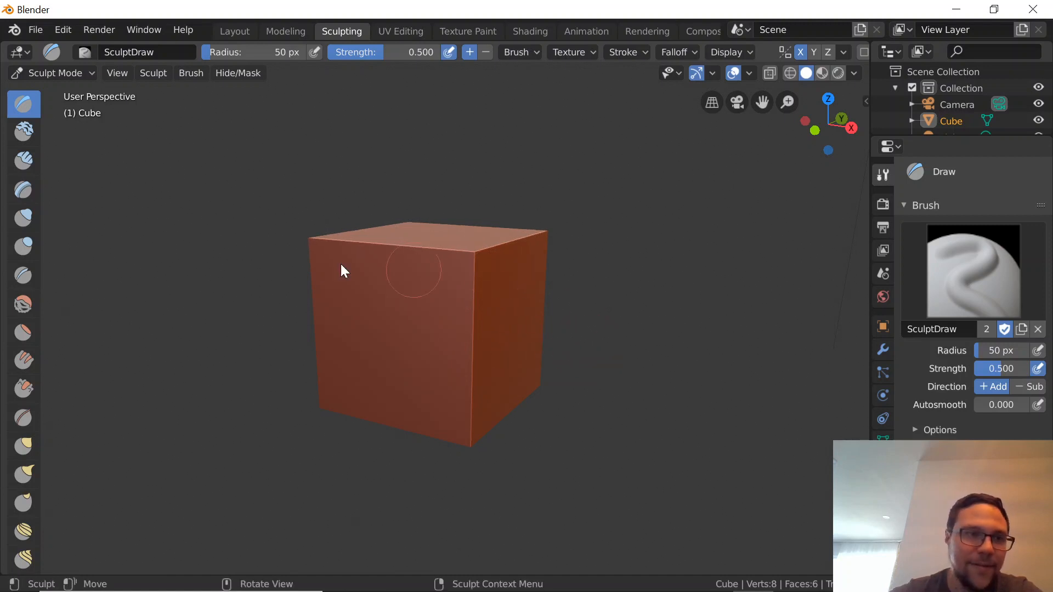
pyautogui.scroll(-5, 26, 158)
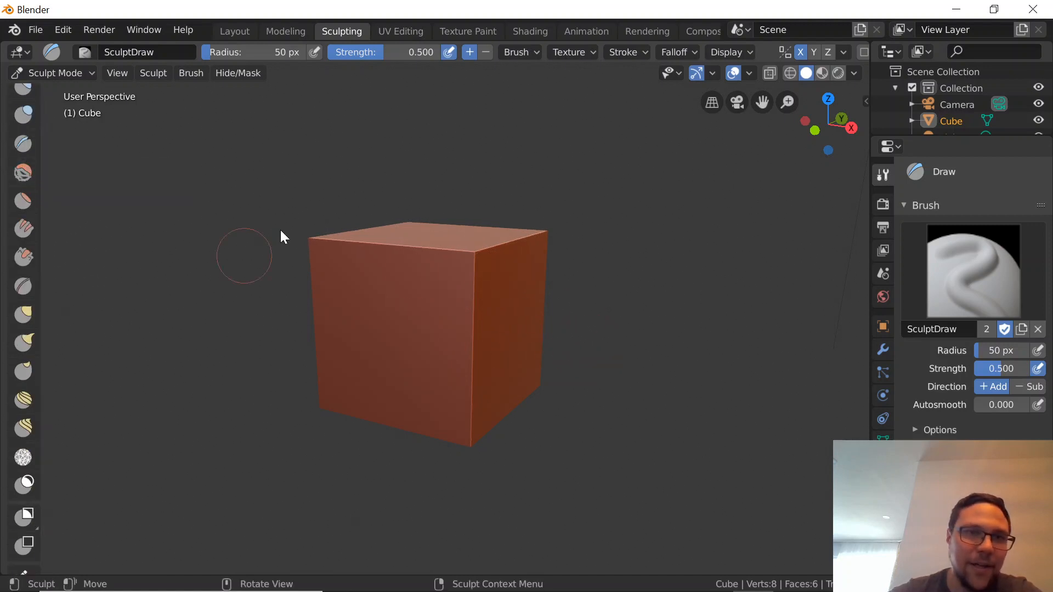
pyautogui.click(286, 31)
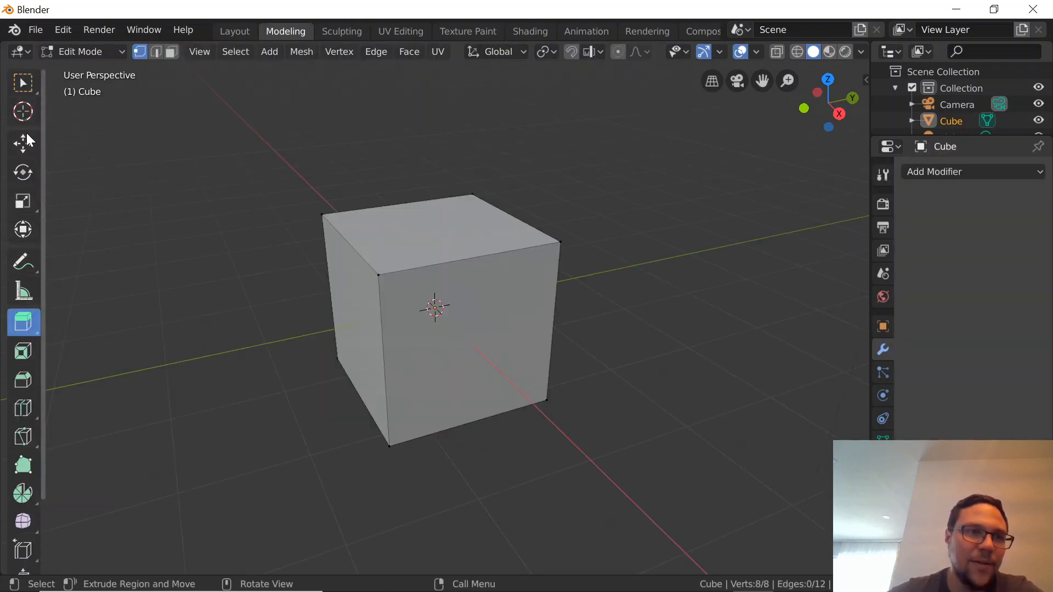
# - Activate the box selection tool, add a plane to the cube's mesh and try box-selecting the cube's front face
pyautogui.click(23, 84)
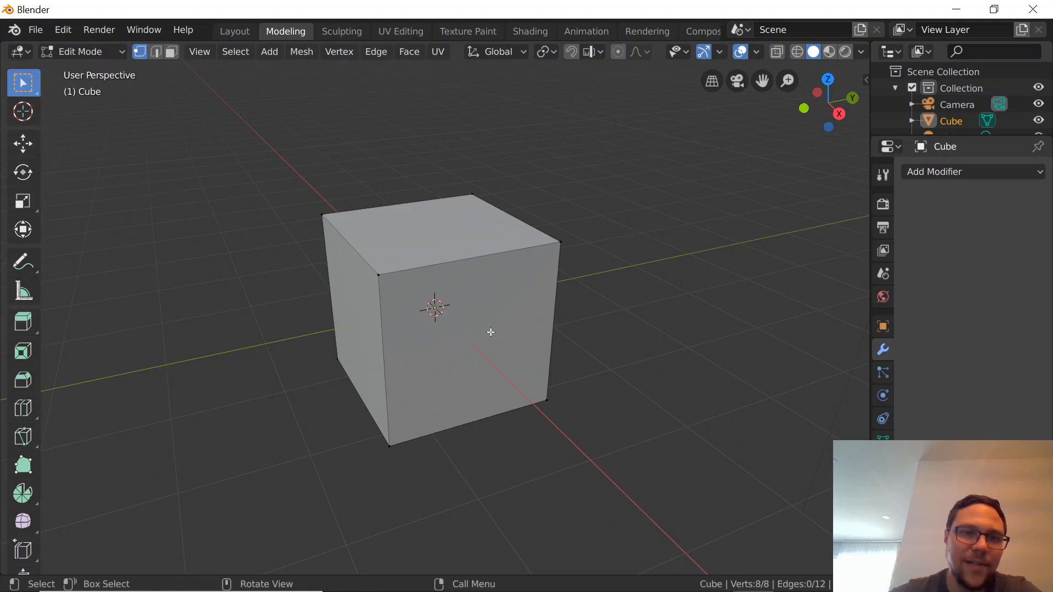
pyautogui.click(269, 51)
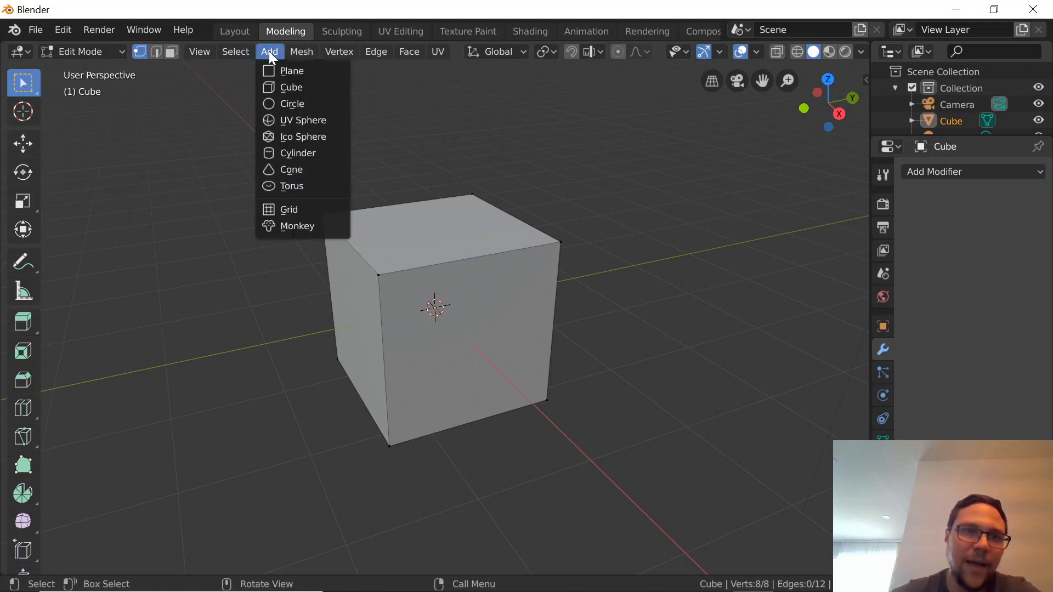
pyautogui.click(293, 71)
pyautogui.click(465, 284)
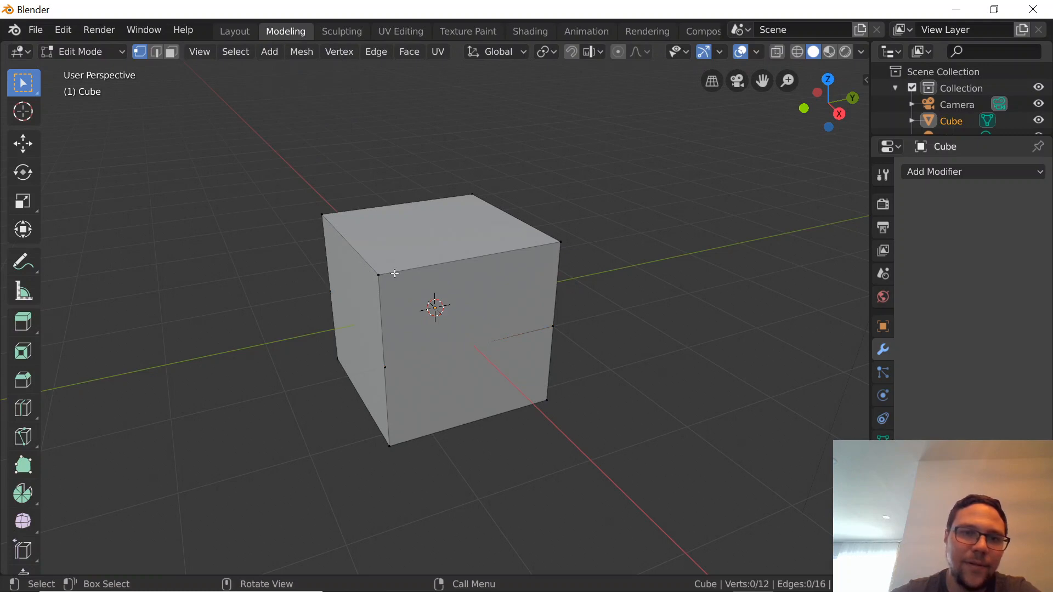
pyautogui.moveTo(376, 274); pyautogui.dragTo(554, 435)
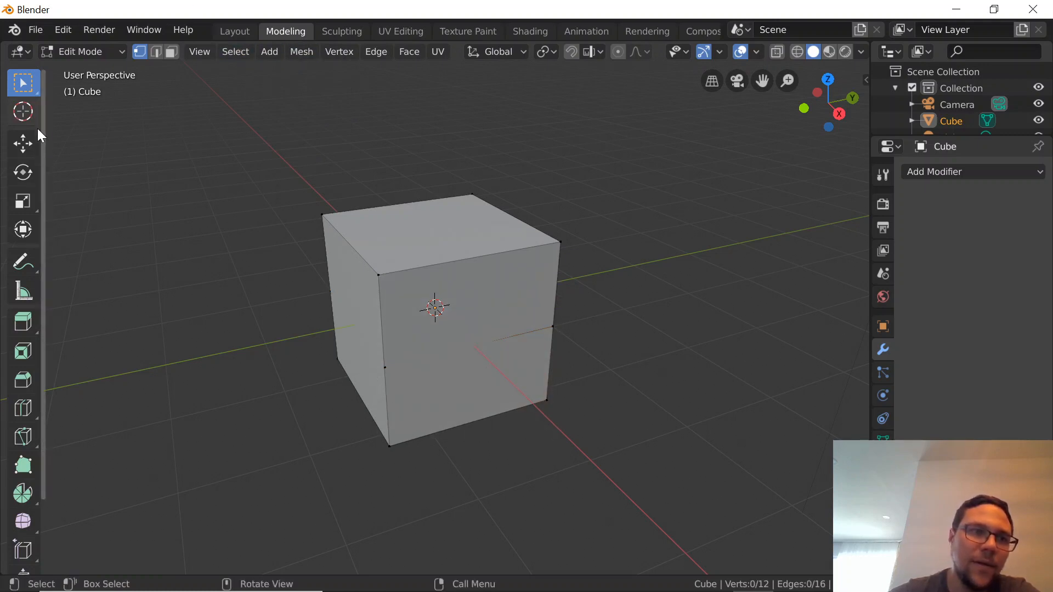
# - Activate Extrude Region, add a second plane to the mesh and try extruding it outward past the cube's front face
pyautogui.click(23, 322)
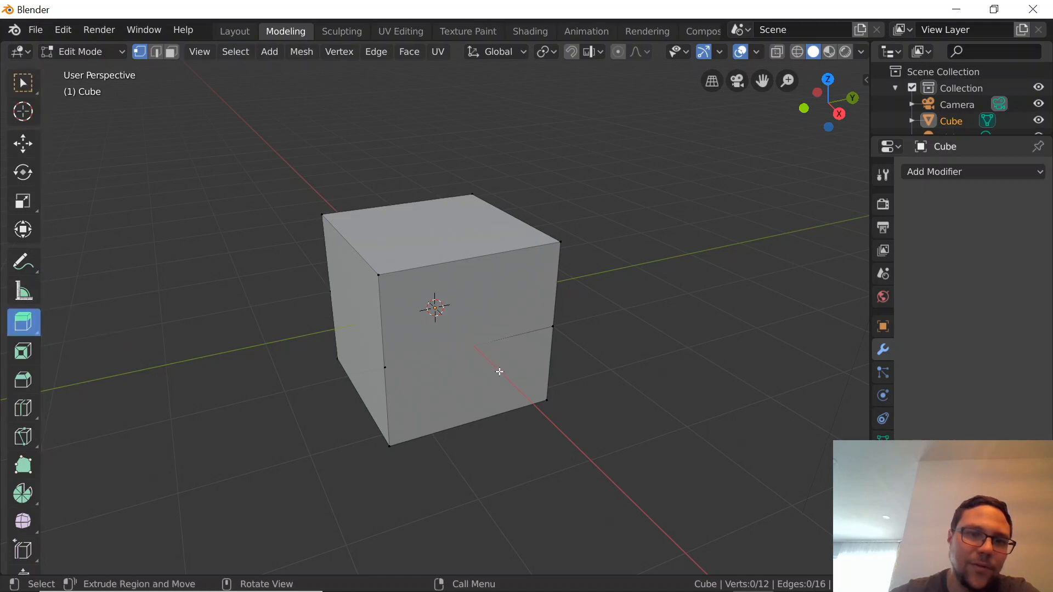
pyautogui.click(273, 52)
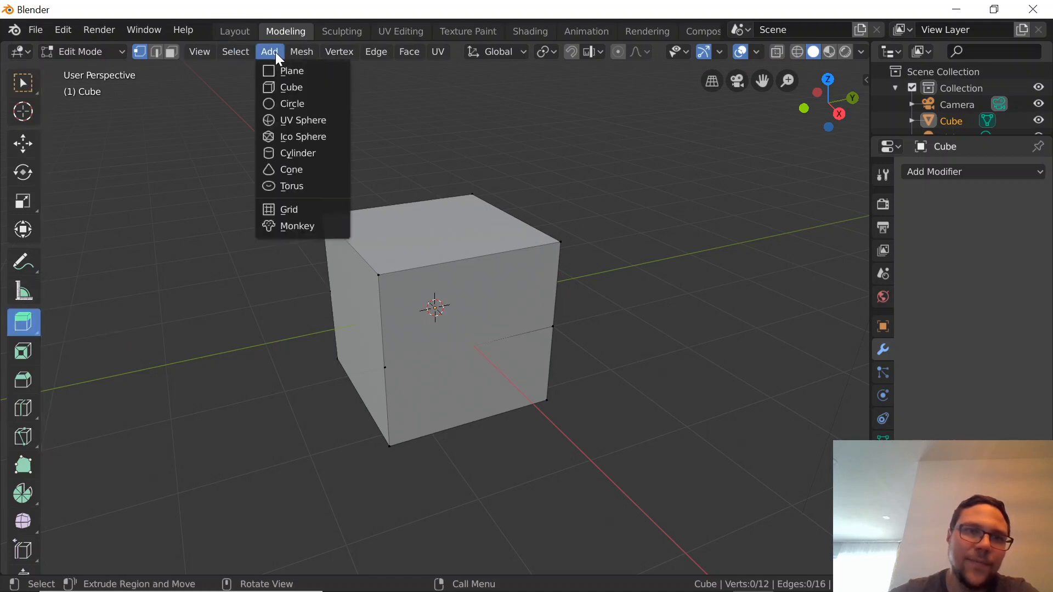
pyautogui.click(299, 74)
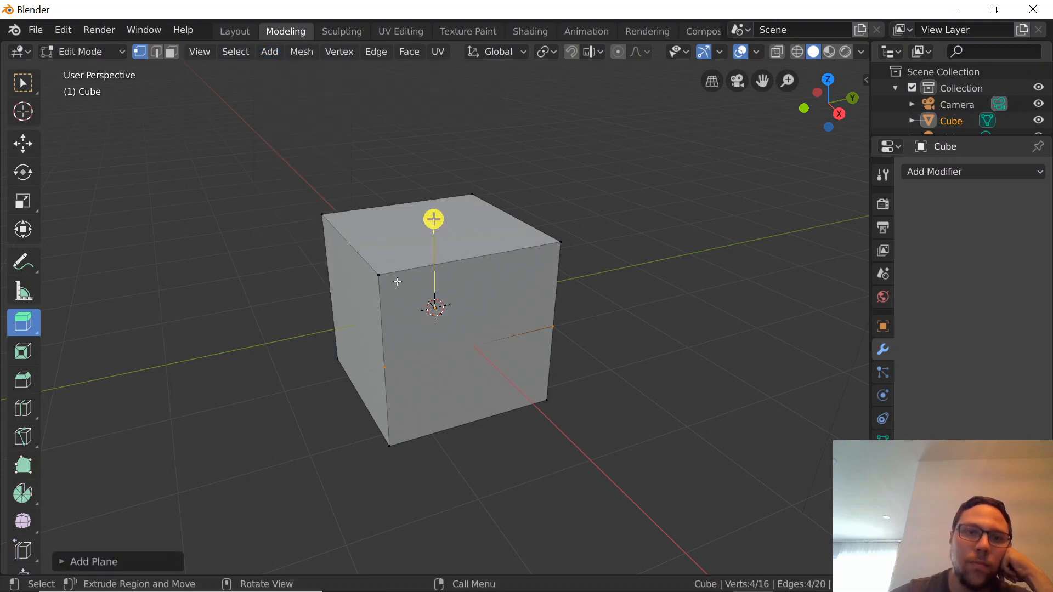
pyautogui.moveTo(379, 275); pyautogui.dragTo(521, 396)
pyautogui.scroll(-1, 554, 447)
pyautogui.rightClick(556, 448)
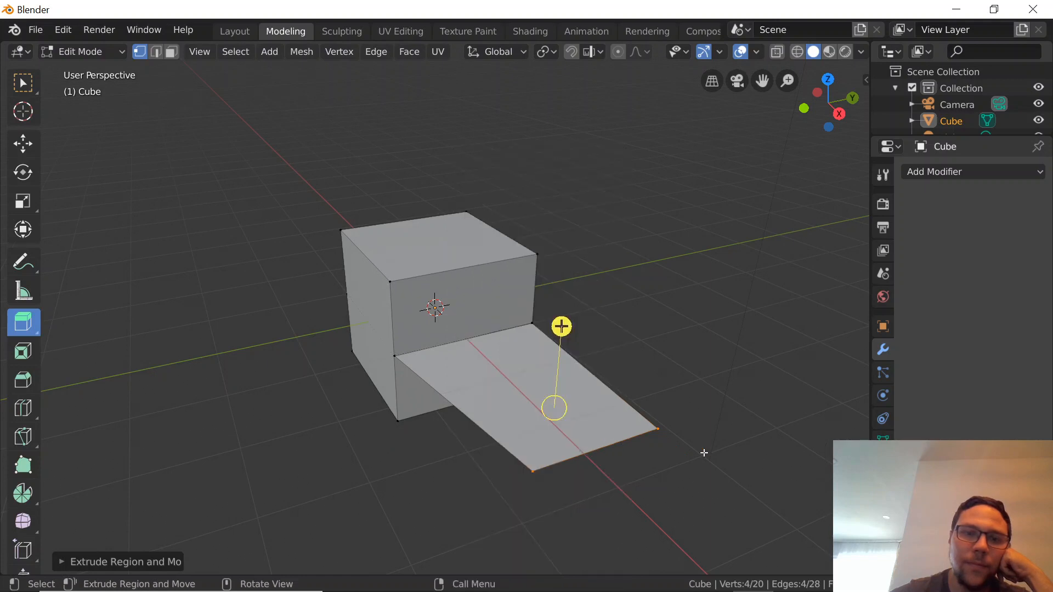
# - Try extruding further from the extruded plane, downward and upward, and undo all the extrusions
pyautogui.moveTo(596, 450); pyautogui.dragTo(546, 500)
pyautogui.moveTo(563, 343); pyautogui.dragTo(568, 312)
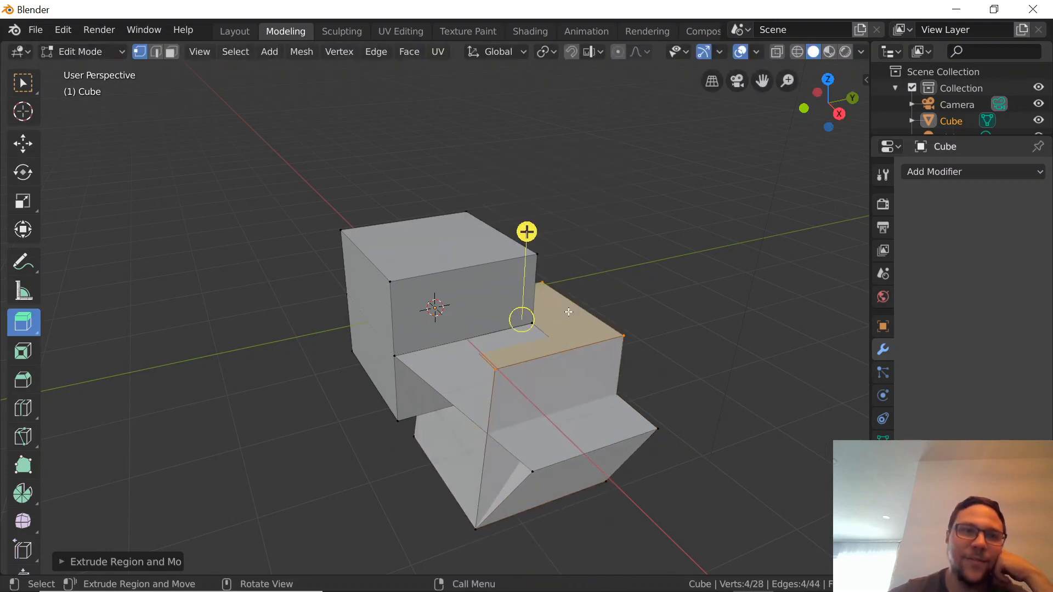
pyautogui.hotkey('ctrl', 'z')
pyautogui.hotkey('ctrl', 'z')
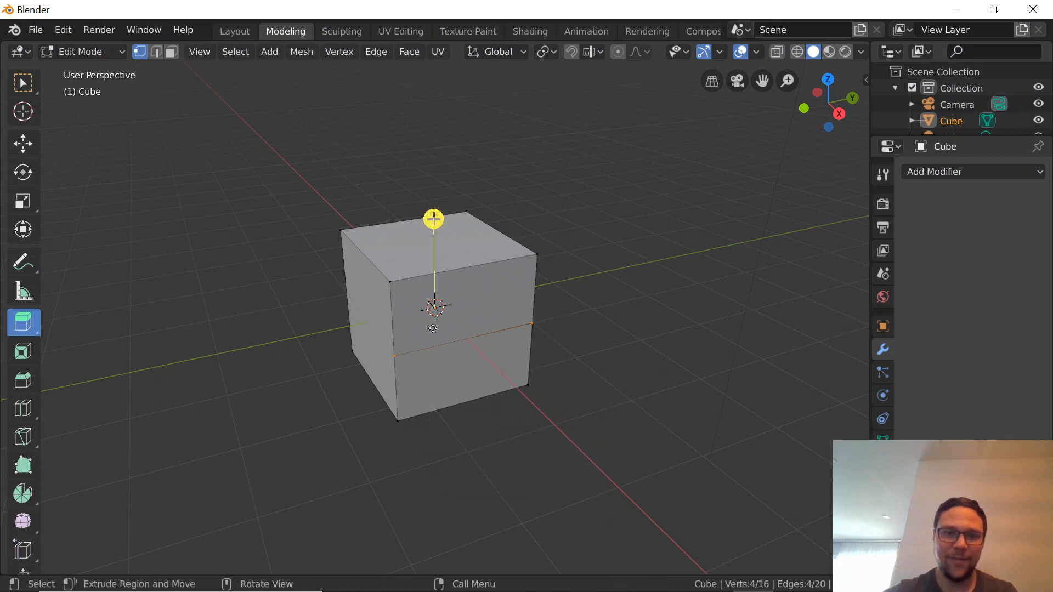
# - Try extruding from the cube's front face and upper front corner, undoing each attempt
pyautogui.moveTo(407, 303); pyautogui.dragTo(438, 352)
pyautogui.hotkey('ctrl', 'z')
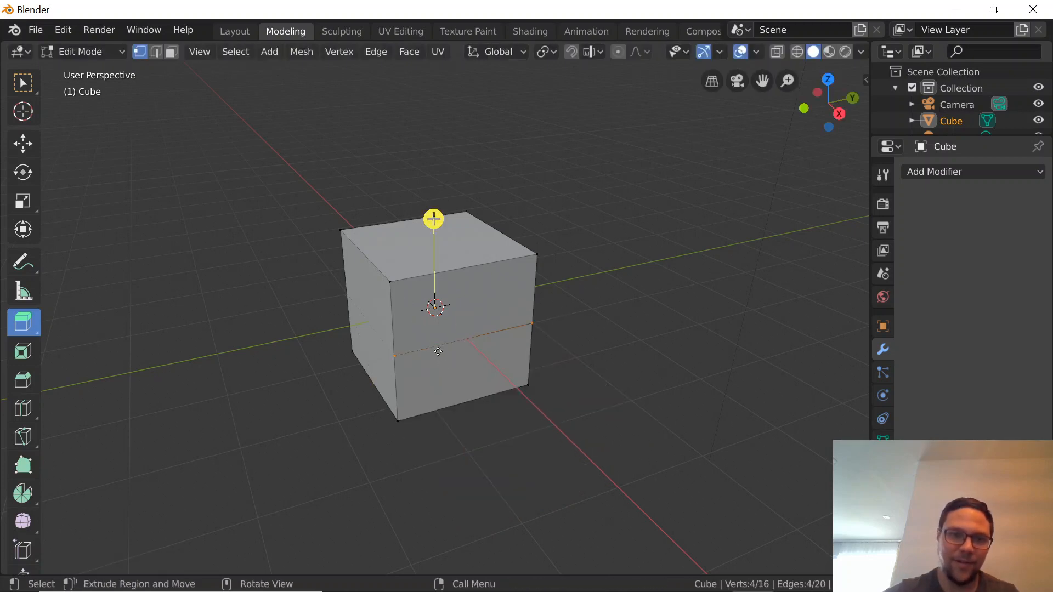
pyautogui.moveTo(390, 285); pyautogui.dragTo(407, 94)
pyautogui.hotkey('ctrl', 'z')
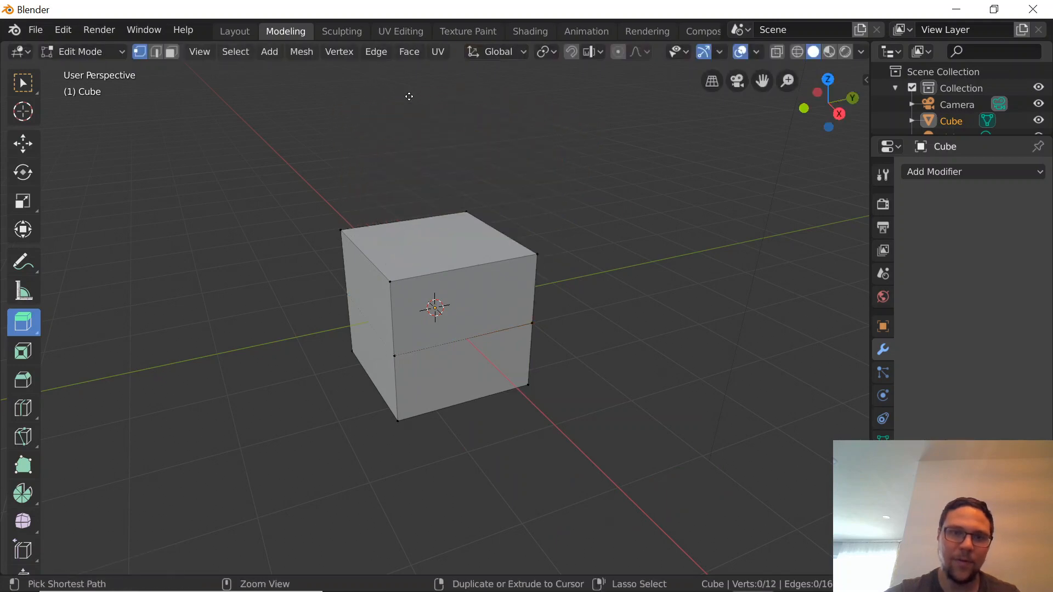
# - Undo the remaining selection changes and the added planes, back to the plain cube
pyautogui.hotkey('ctrl', 'z')
pyautogui.hotkey('ctrl', 'z')
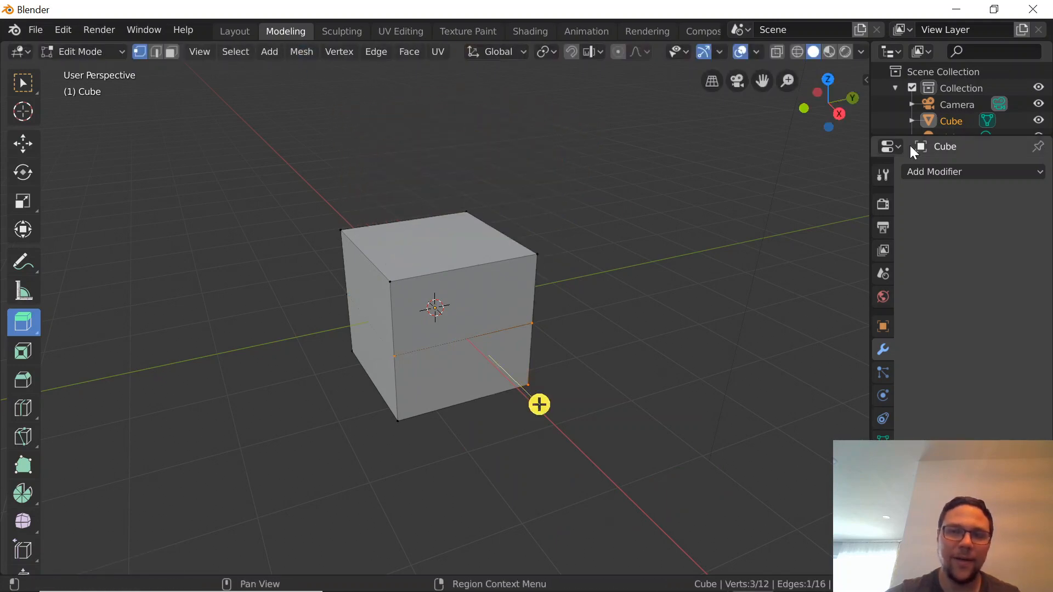
pyautogui.scroll(-1, 939, 111)
pyautogui.hotkey('ctrl', 'z')
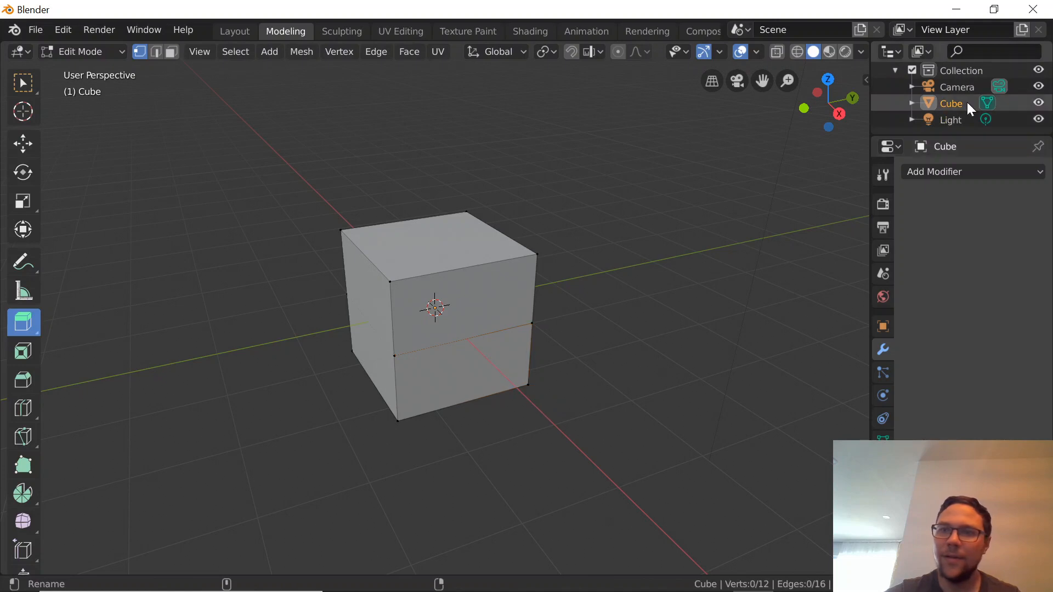
pyautogui.hotkey('ctrl', 'z')
pyautogui.hotkey('ctrl', 'z')
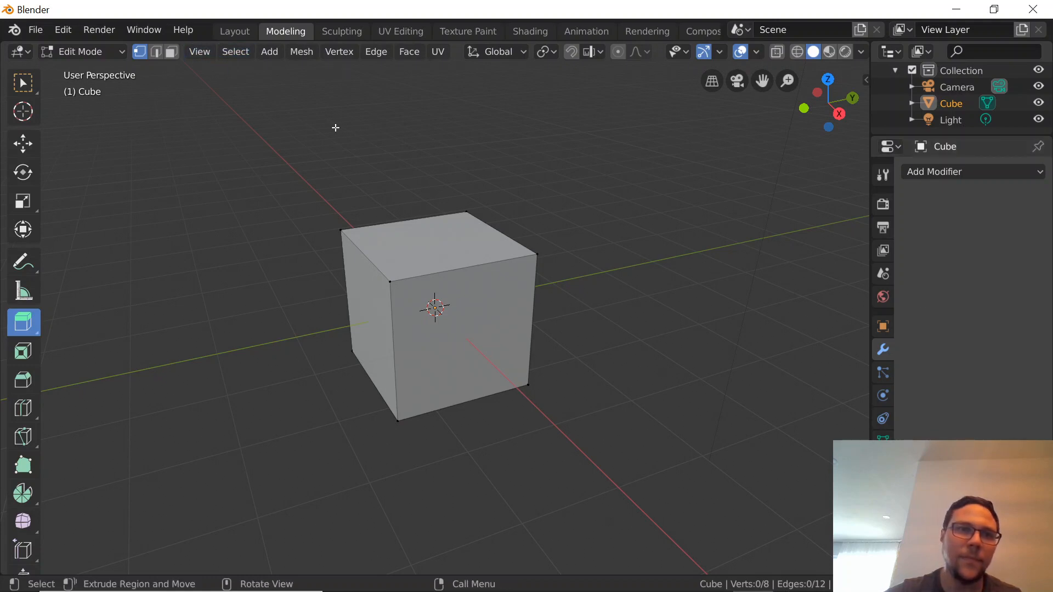
pyautogui.click(235, 51)
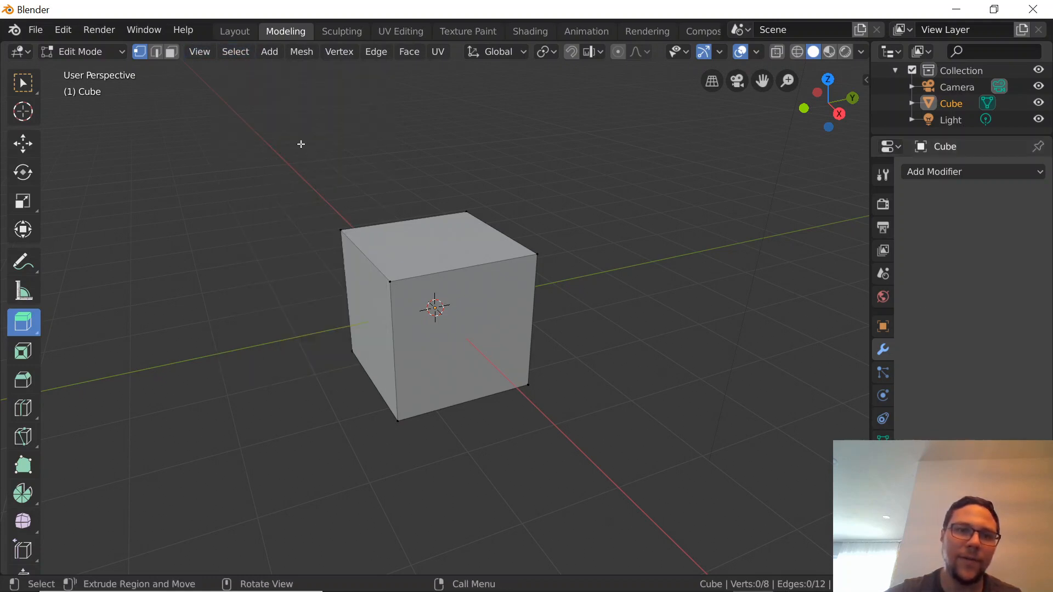
pyautogui.click(231, 55)
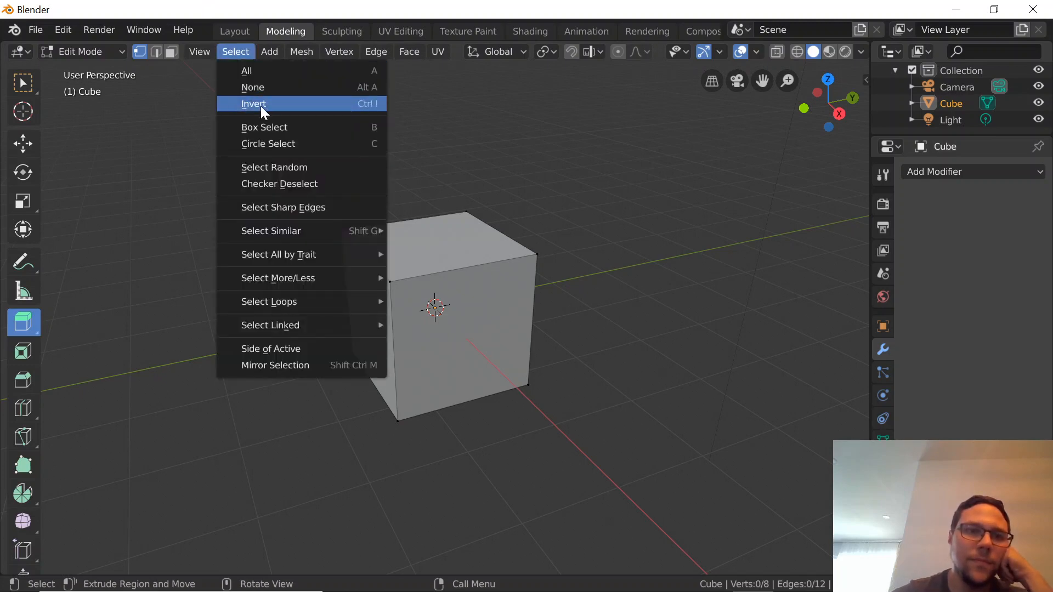
pyautogui.moveTo(302, 51)
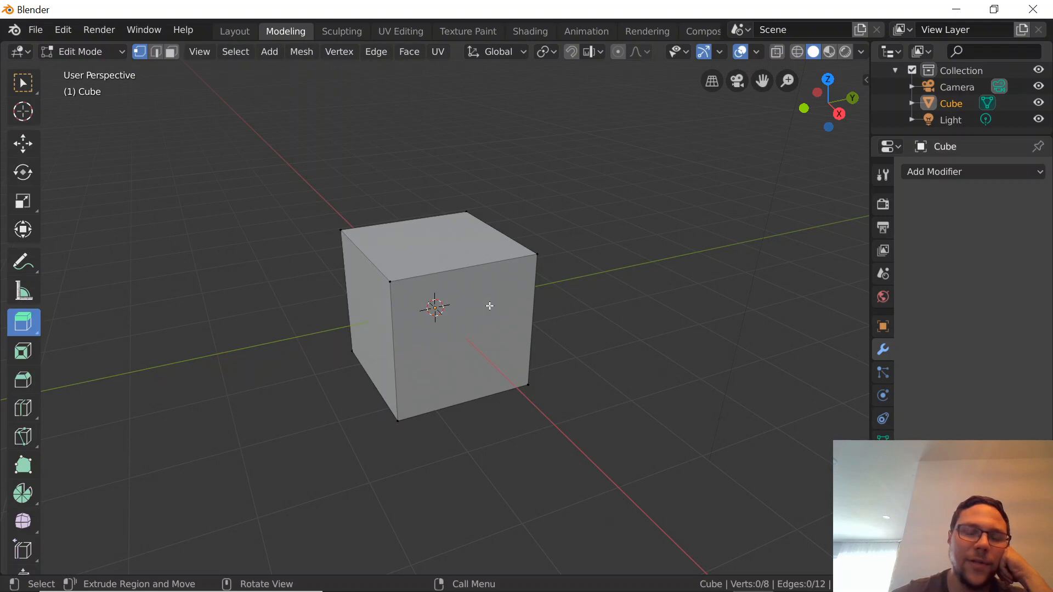
# - Try extruding the cube's front face outward, and look through the vertex commands without applying one
pyautogui.moveTo(489, 305); pyautogui.dragTo(562, 429)
pyautogui.rightClick(565, 425)
pyautogui.click(650, 415)
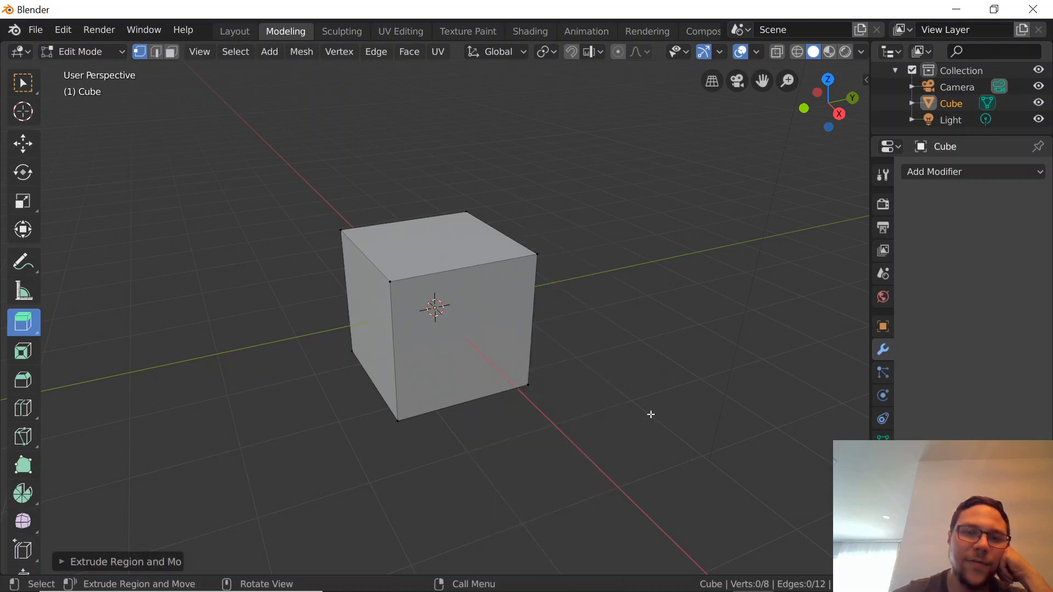
pyautogui.rightClick(427, 313)
pyautogui.click(438, 340)
pyautogui.rightClick(447, 317)
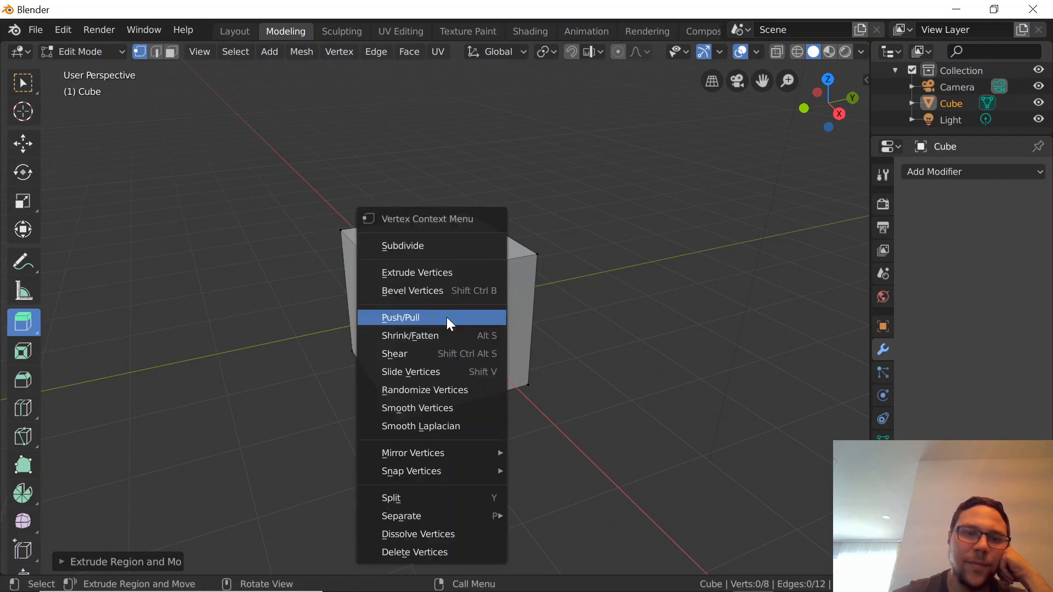
pyautogui.click(460, 335)
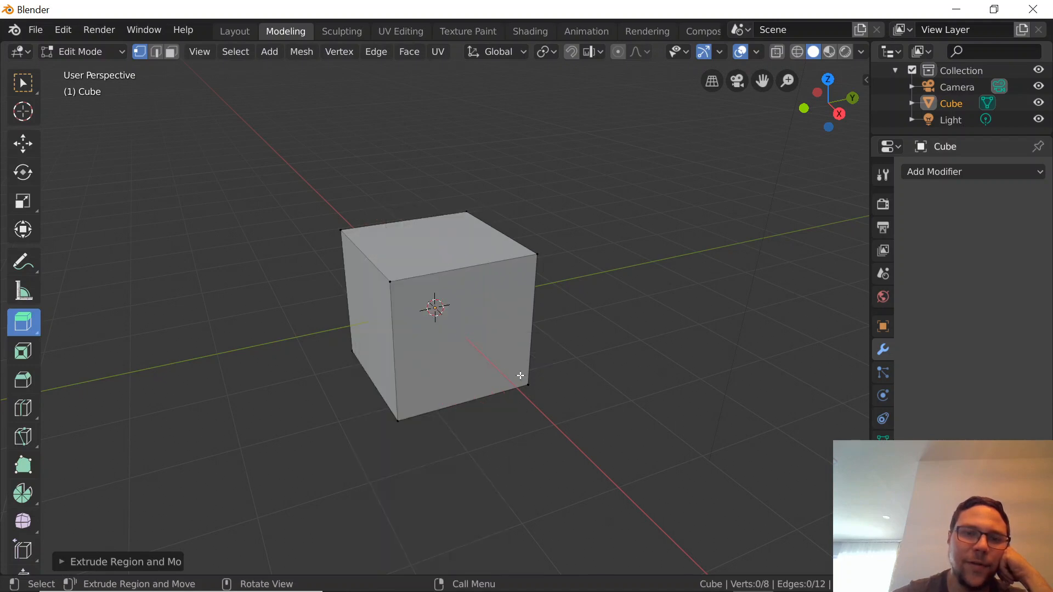
pyautogui.rightClick(465, 343)
# - Try adding a plane to the cube's mesh again, and undo it
pyautogui.click(274, 50)
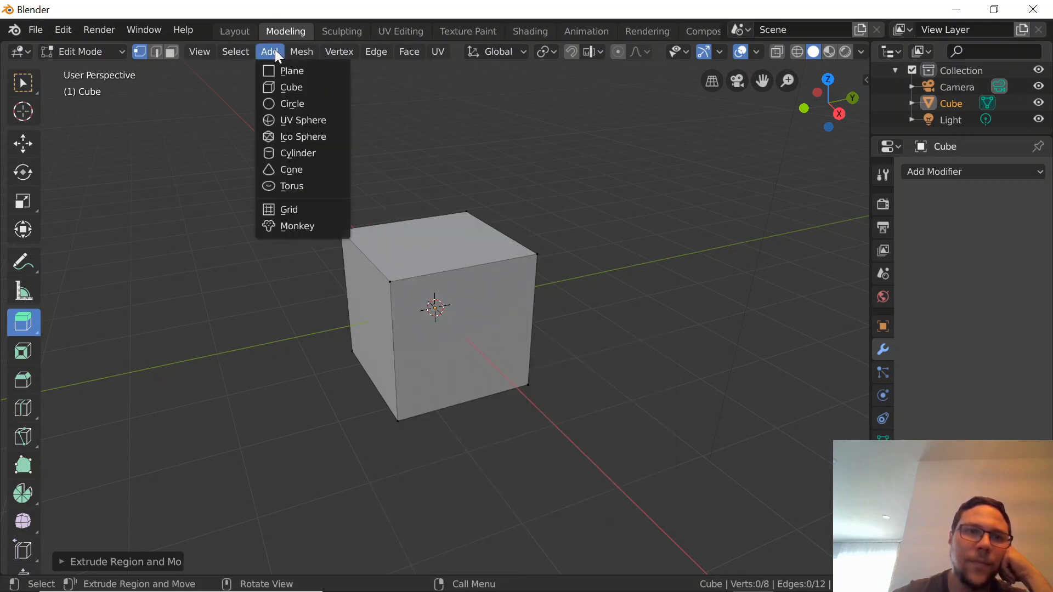
pyautogui.click(289, 69)
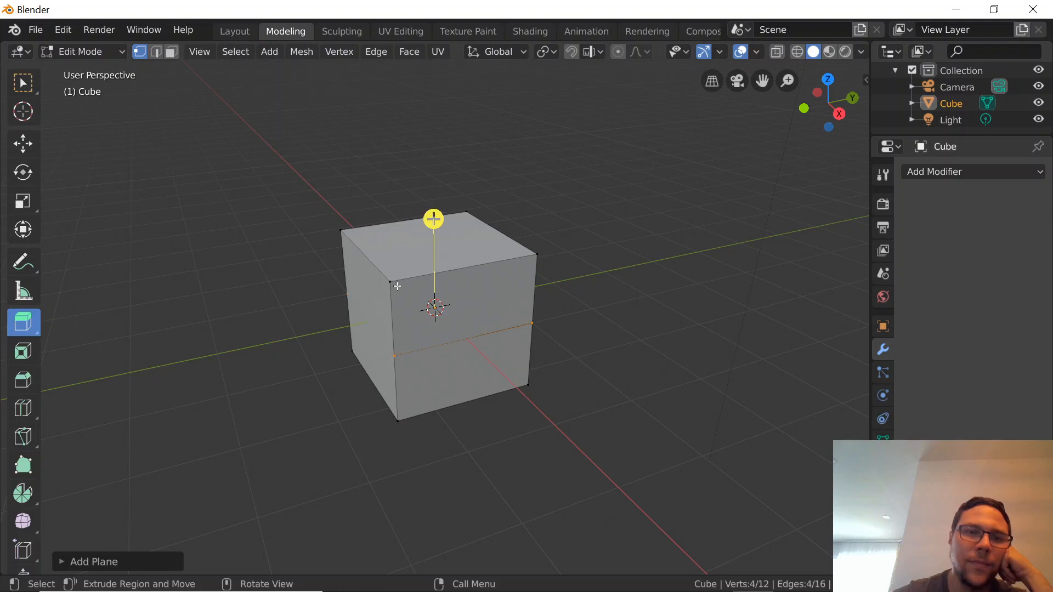
pyautogui.hotkey('ctrl', 'z')
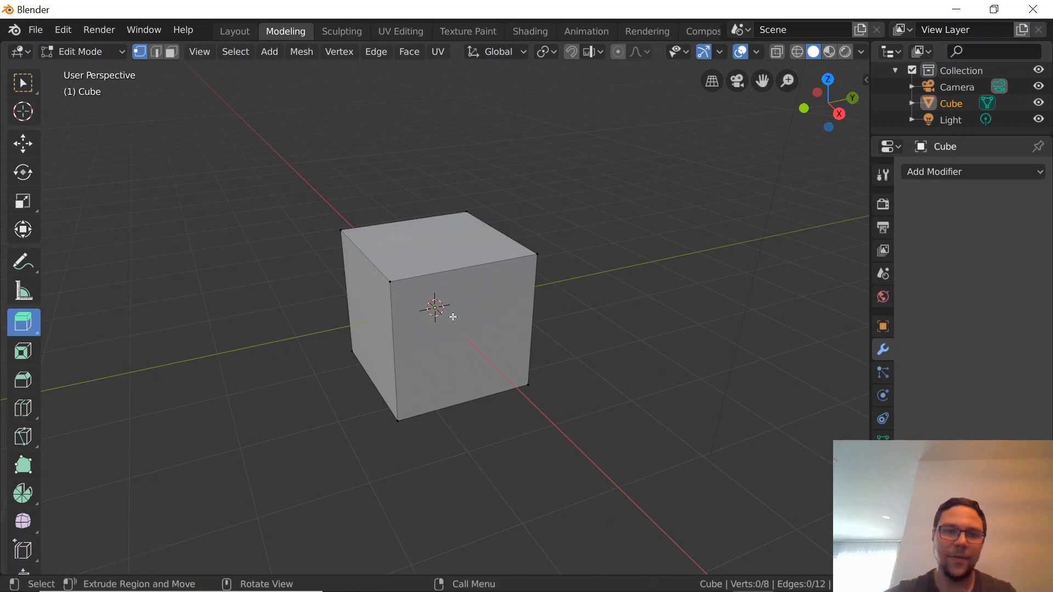
pyautogui.rightClick(574, 357)
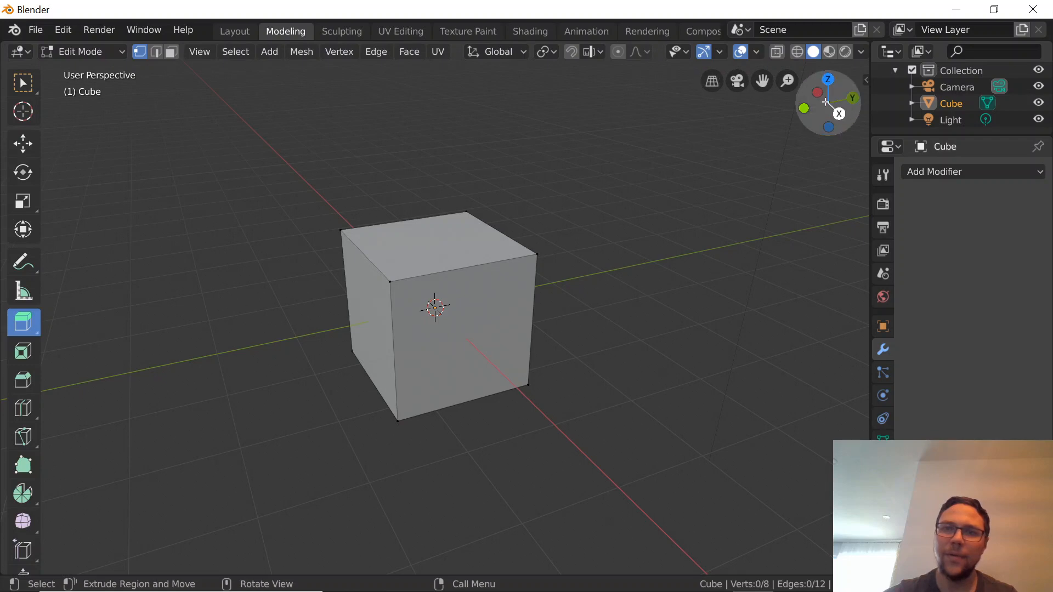
pyautogui.click(808, 107)
pyautogui.click(809, 94)
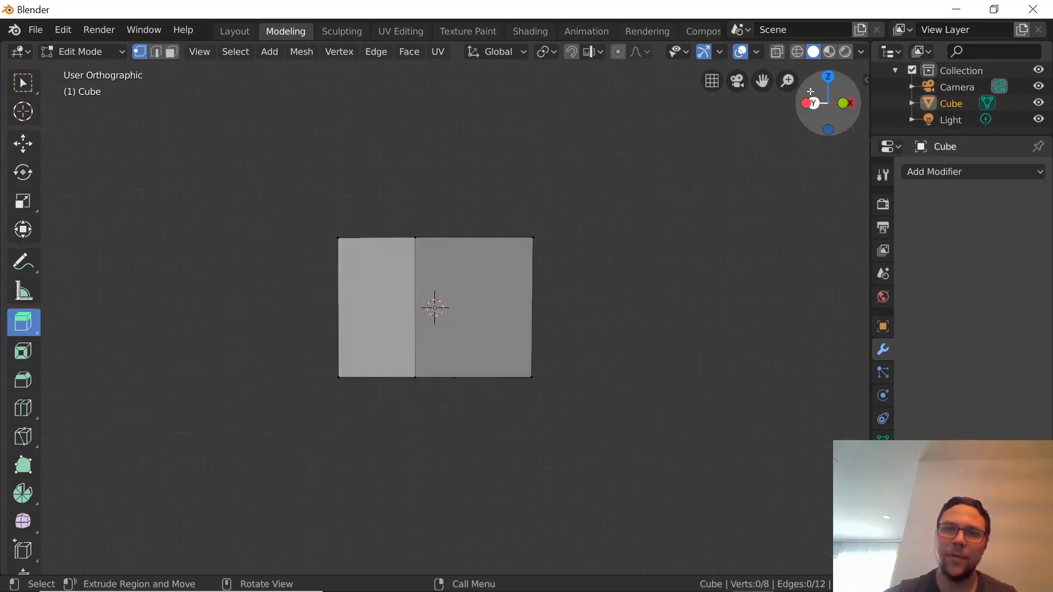
pyautogui.rightClick(626, 285)
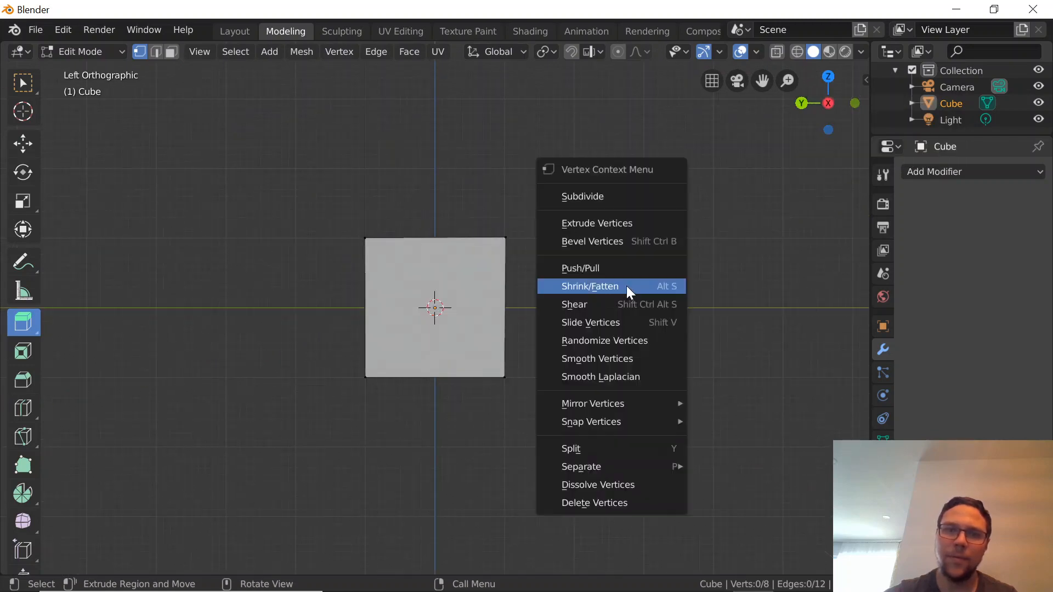
pyautogui.click(721, 226)
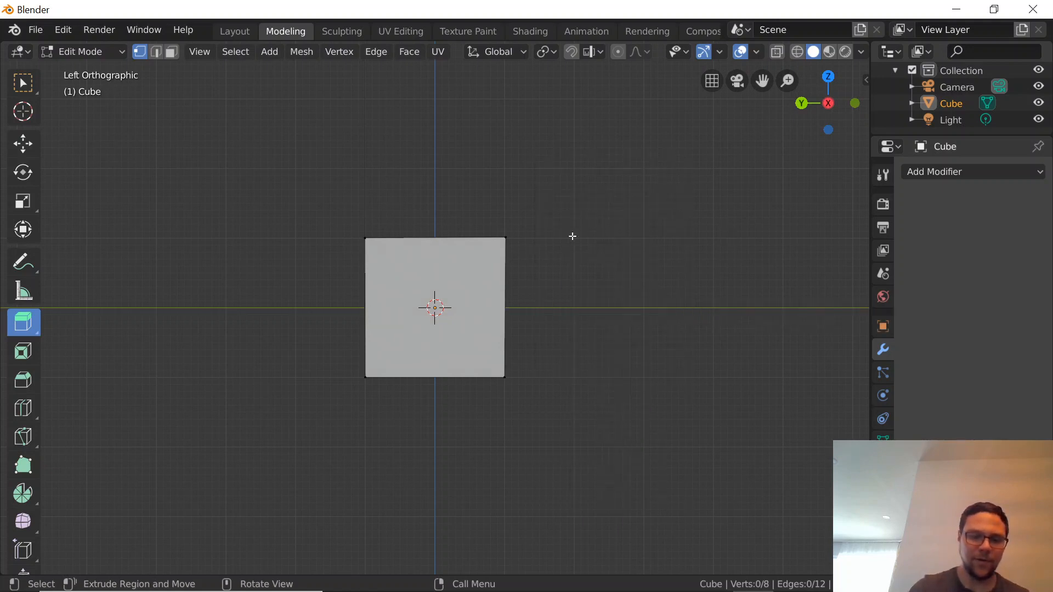
pyautogui.rightClick(573, 236)
pyautogui.press('Escape')
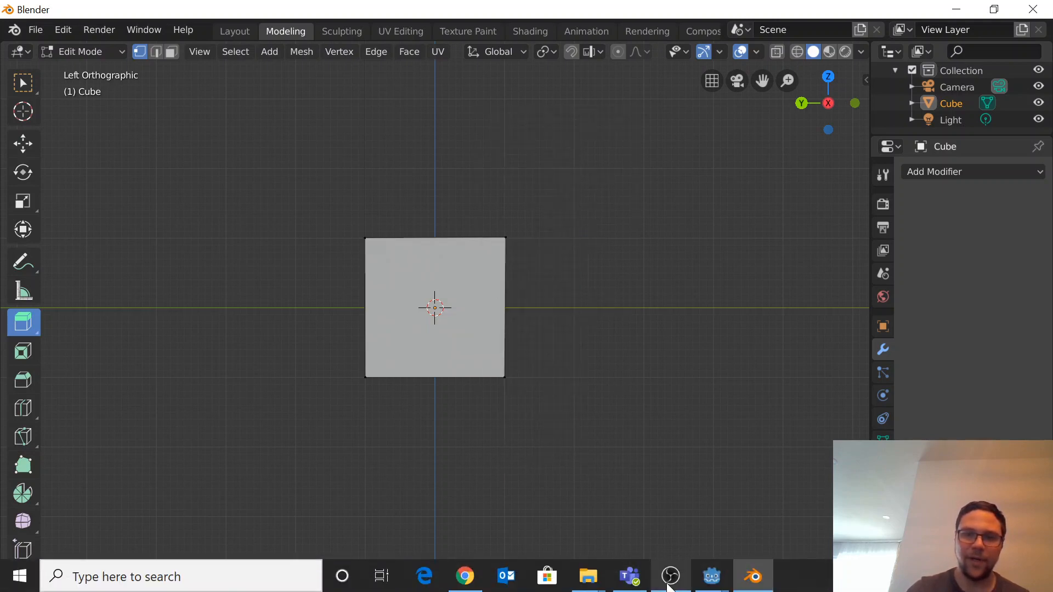
pyautogui.click(670, 584)
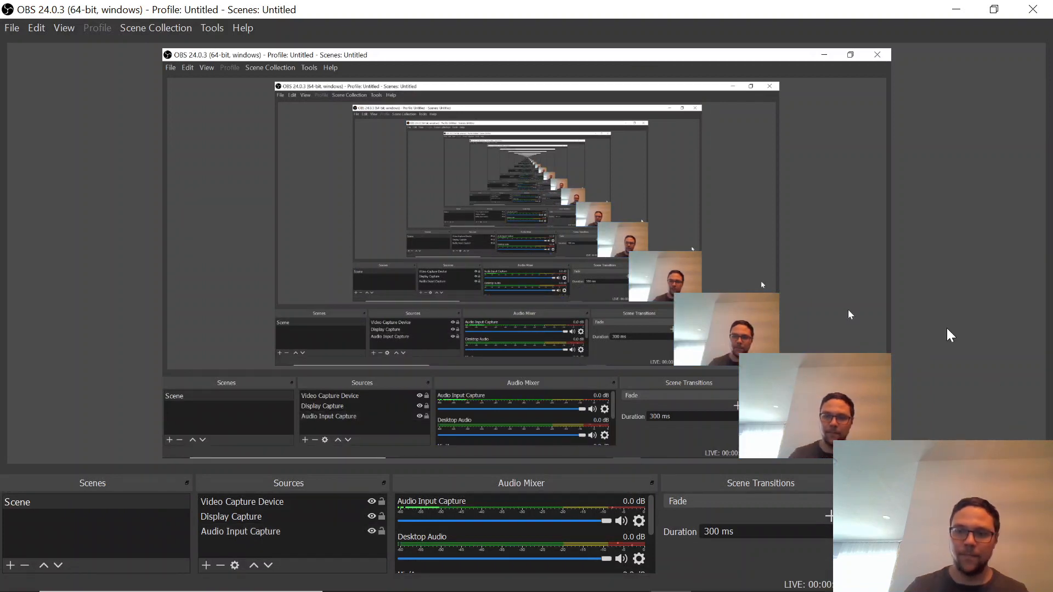
pyautogui.click(956, 9)
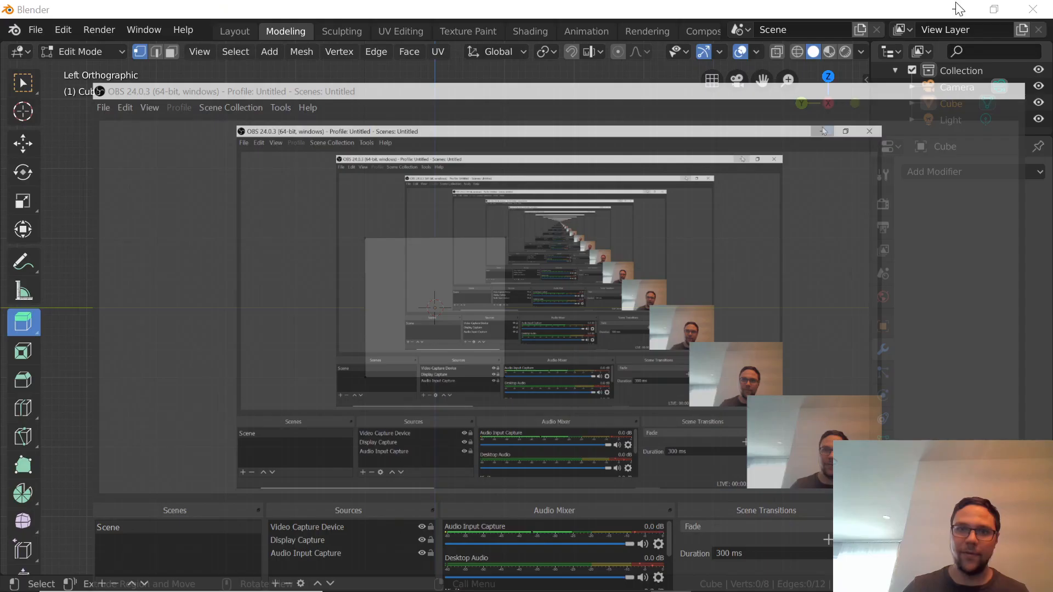
pyautogui.moveTo(573, 346); pyautogui.dragTo(678, 443, button='middle')
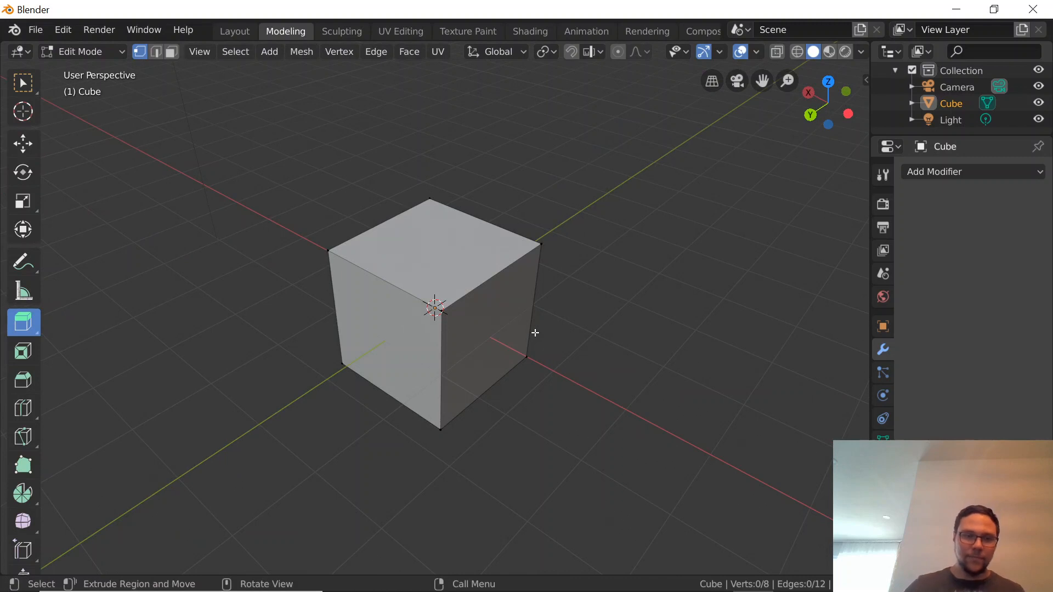
pyautogui.moveTo(627, 378)
pyautogui.mouseDown(button='middle')
pyautogui.moveTo(609, 372)
pyautogui.moveTo(616, 376)
pyautogui.mouseUp(button='middle')
pyautogui.scroll(2, 523, 403)
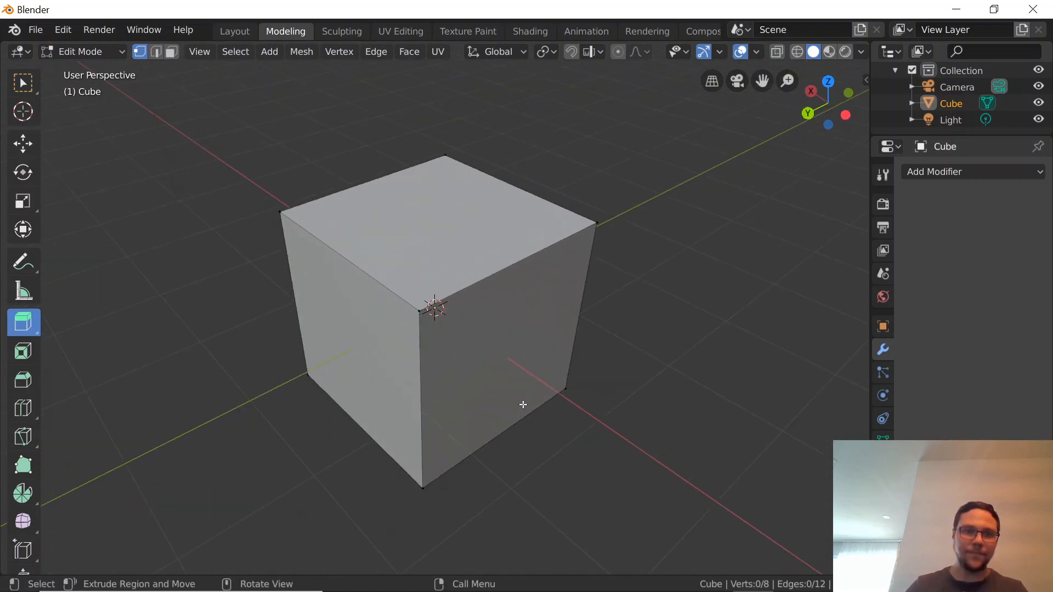
pyautogui.scroll(-3, 521, 439)
pyautogui.scroll(2, 521, 482)
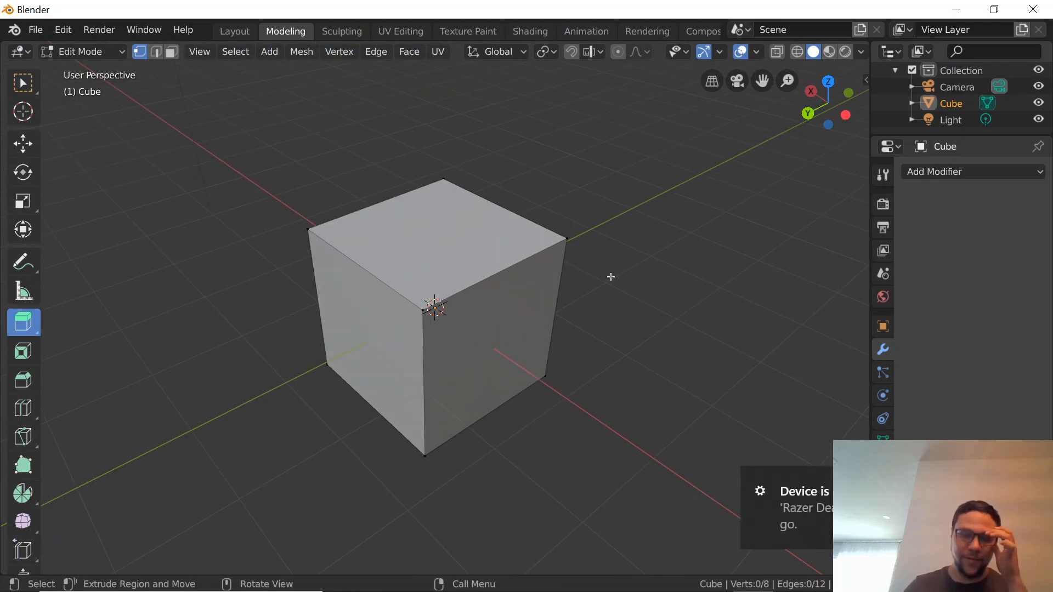
pyautogui.click(238, 51)
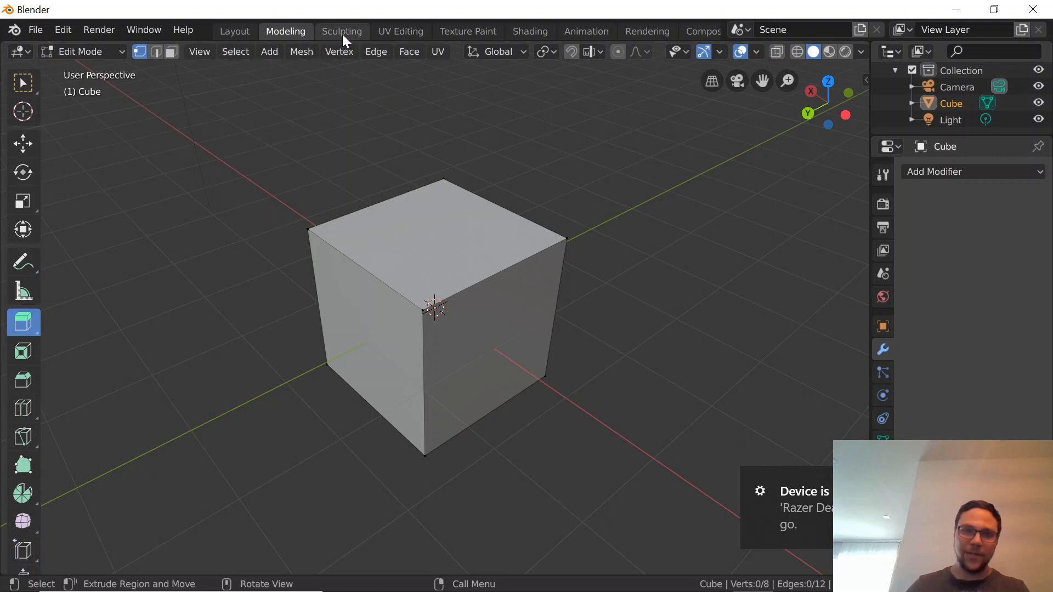
pyautogui.click(301, 32)
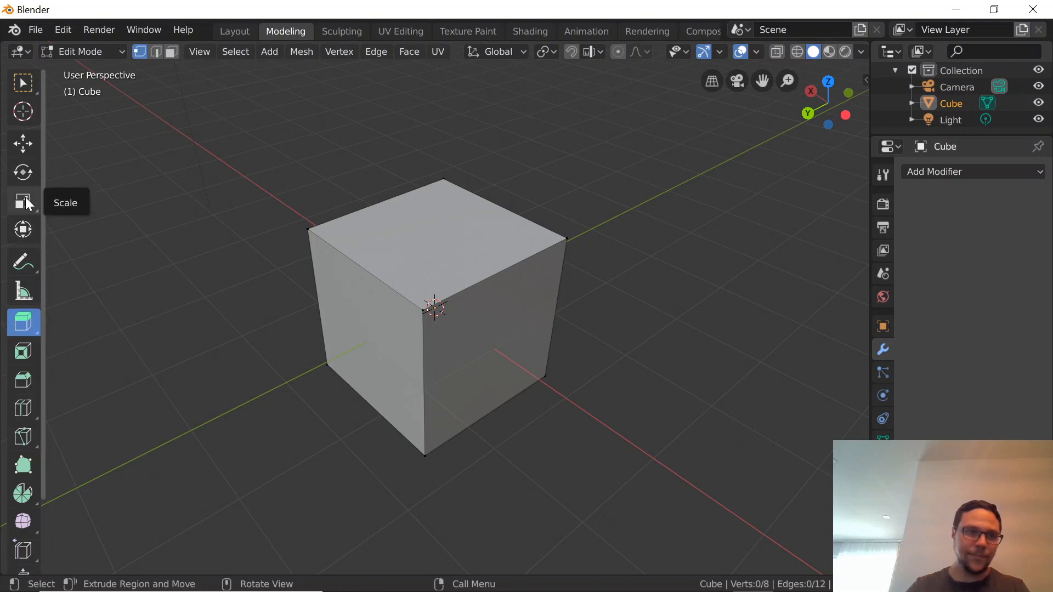
# - Place the 3D cursor with the Cursor tool at several spots around the cube, ending in front of it near the X axis
pyautogui.click(24, 112)
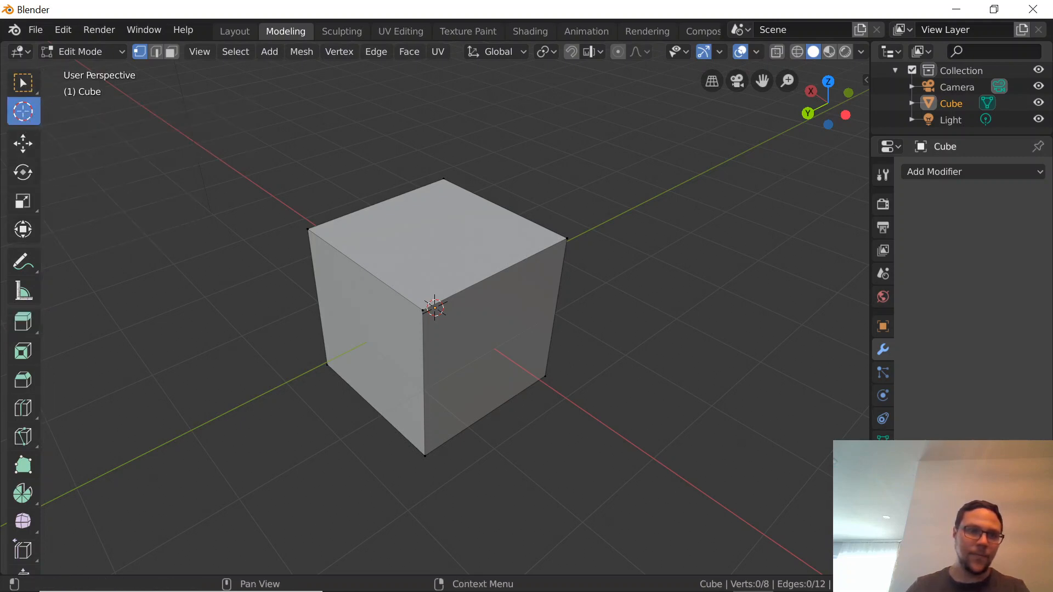
pyautogui.moveTo(488, 366); pyautogui.dragTo(444, 314)
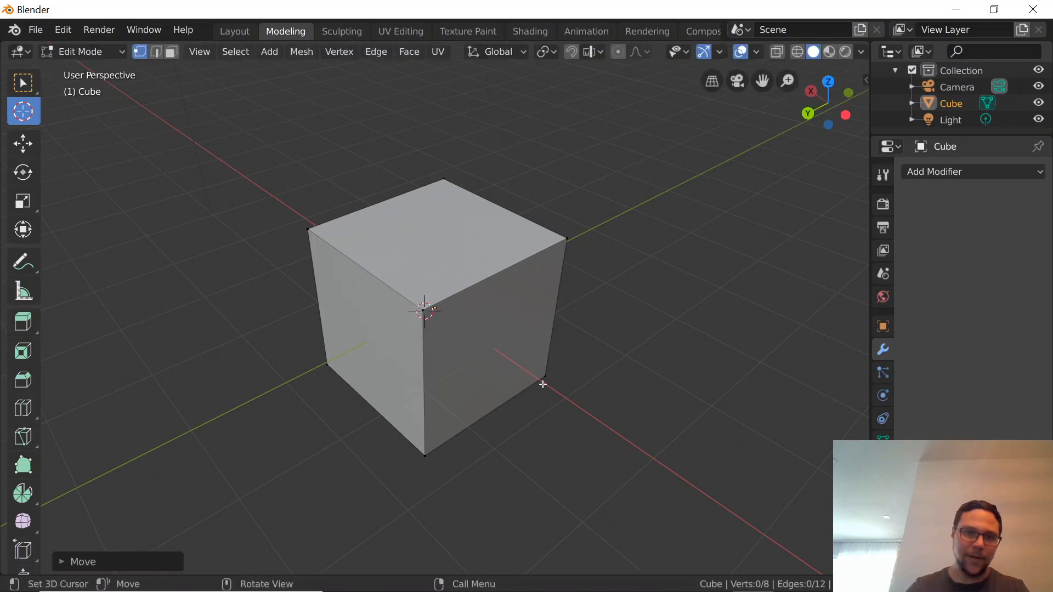
pyautogui.moveTo(543, 384); pyautogui.dragTo(468, 284, button='middle')
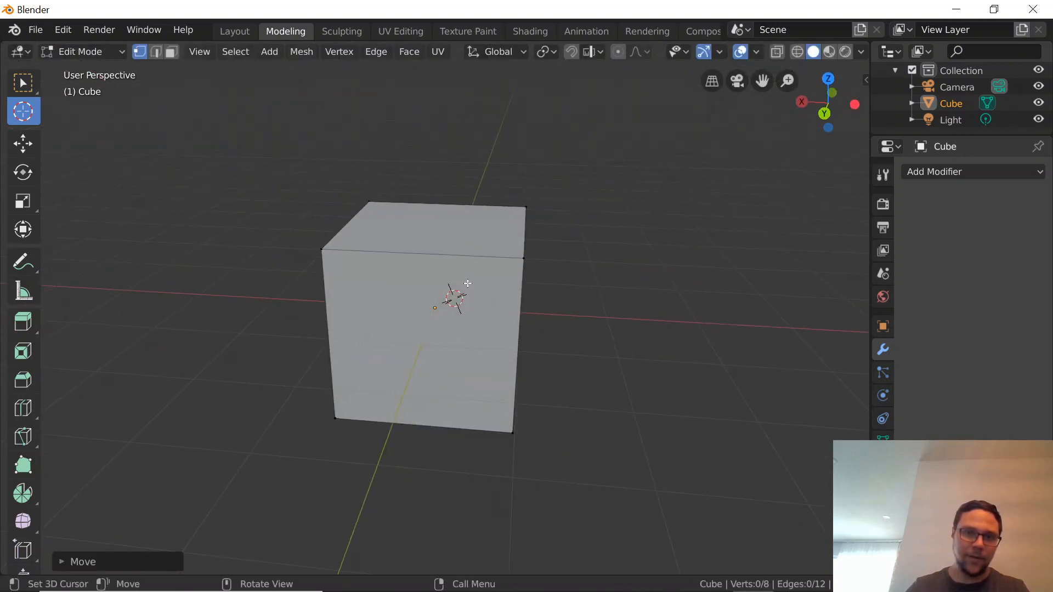
pyautogui.moveTo(464, 301); pyautogui.dragTo(535, 301)
pyautogui.moveTo(535, 300); pyautogui.dragTo(507, 301, button='middle')
pyautogui.moveTo(442, 344); pyautogui.dragTo(588, 419)
pyautogui.moveTo(587, 418); pyautogui.dragTo(630, 371, button='middle')
pyautogui.moveTo(631, 371); pyautogui.dragTo(669, 345)
pyautogui.moveTo(670, 345); pyautogui.dragTo(642, 303, button='middle')
pyautogui.moveTo(530, 503); pyautogui.dragTo(486, 485)
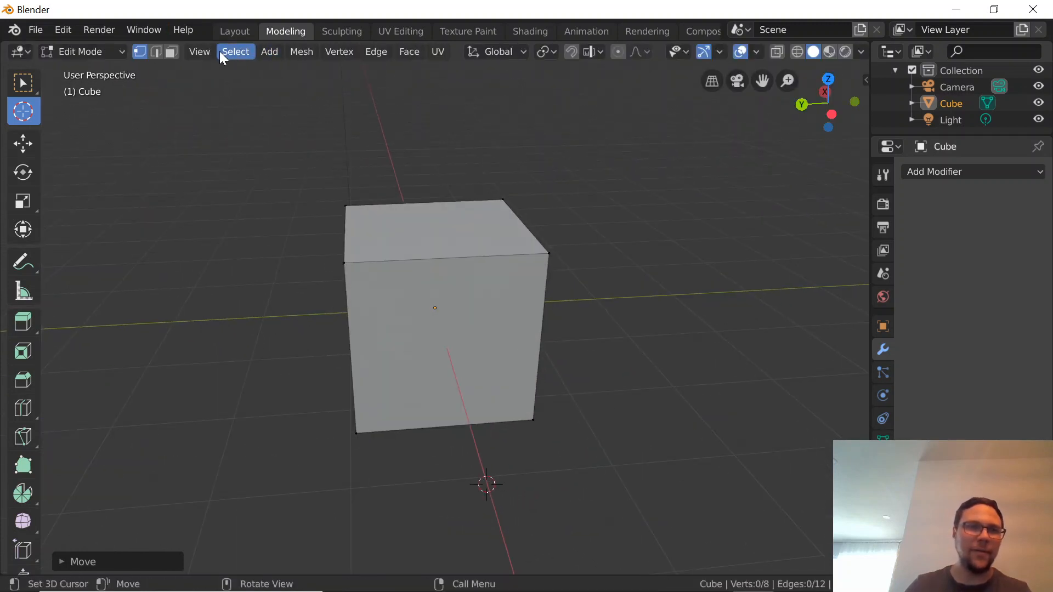
# - Add a plane at the 3D cursor, and move the cursor to the plane's corner nearest the cube
pyautogui.click(276, 54)
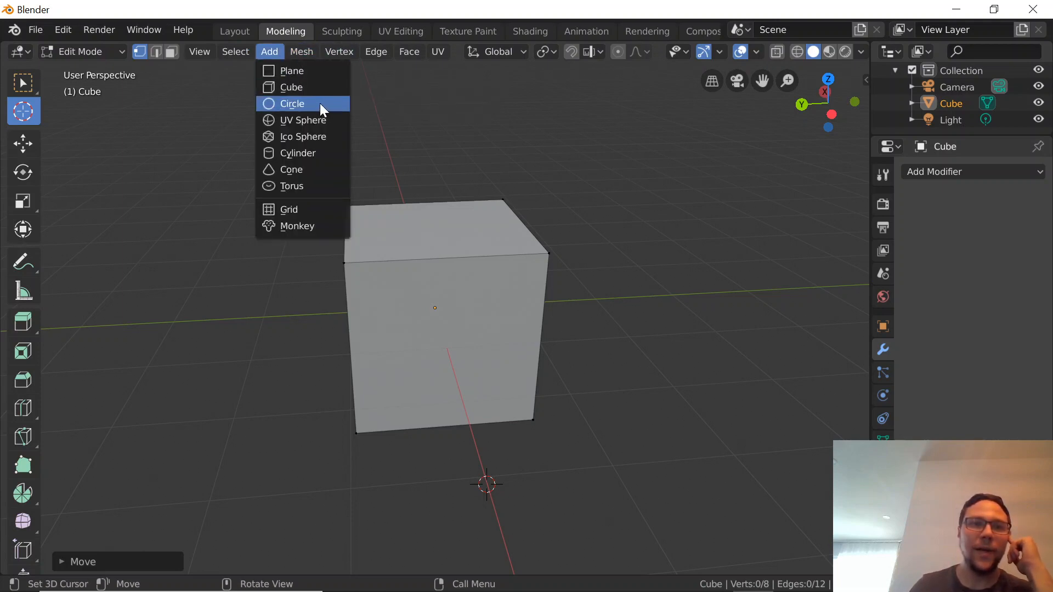
pyautogui.click(292, 71)
pyautogui.moveTo(631, 360); pyautogui.dragTo(780, 385, button='middle')
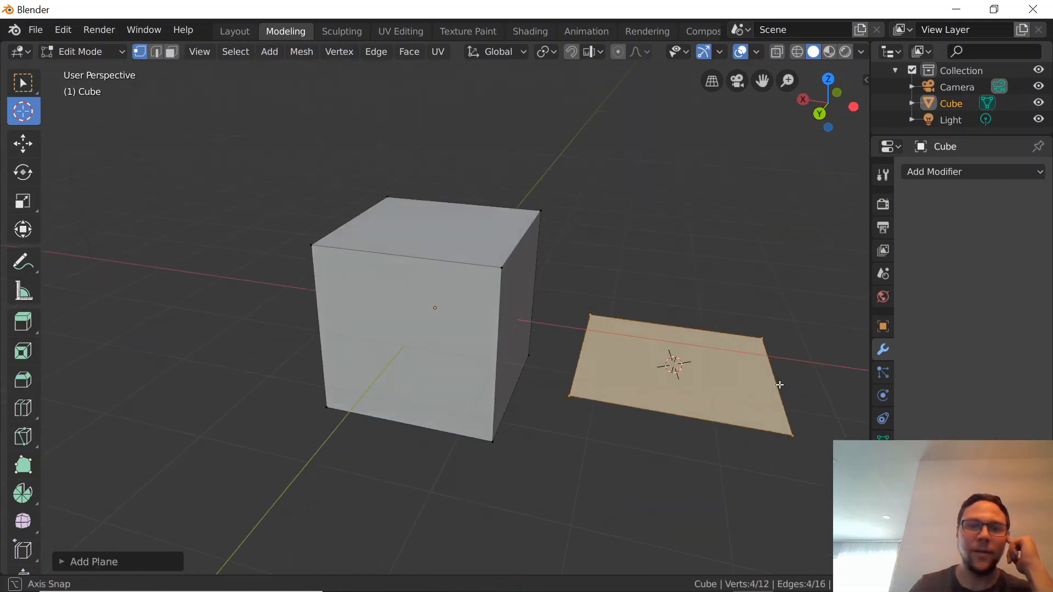
pyautogui.moveTo(727, 388)
pyautogui.mouseDown()
pyautogui.moveTo(731, 409)
pyautogui.moveTo(716, 387)
pyautogui.mouseUp()
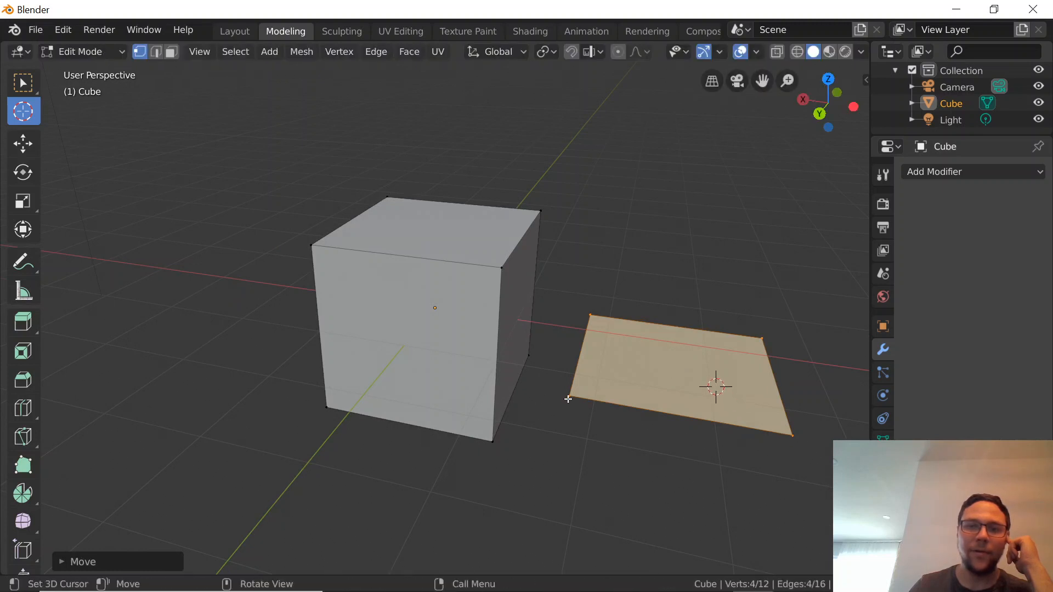
pyautogui.moveTo(569, 397); pyautogui.dragTo(539, 432)
# - Try selecting the added plane's corner vertex and box-selecting all of its vertices
pyautogui.click(22, 83)
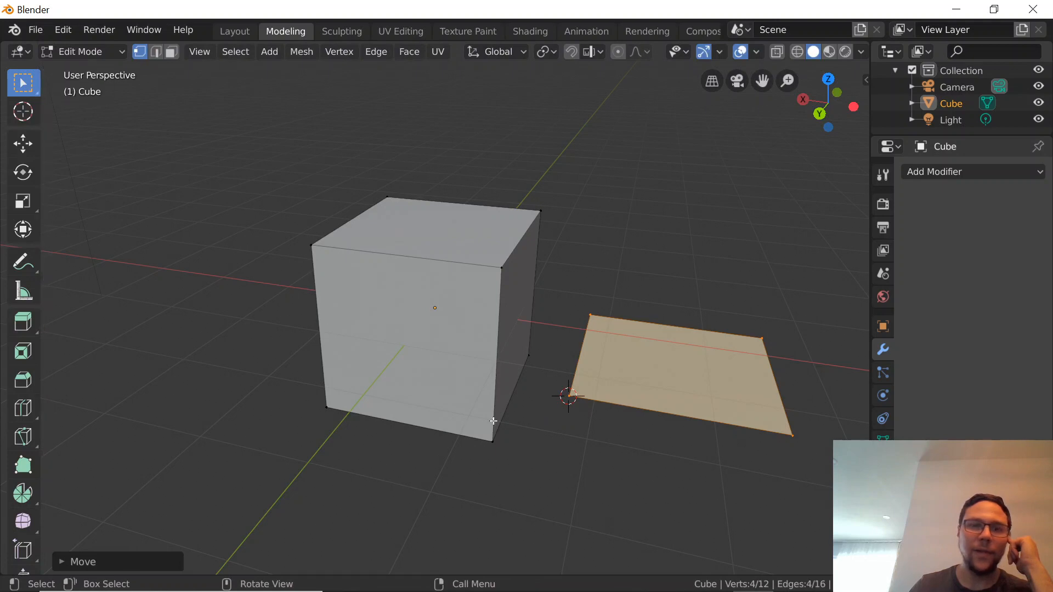
pyautogui.click(571, 395)
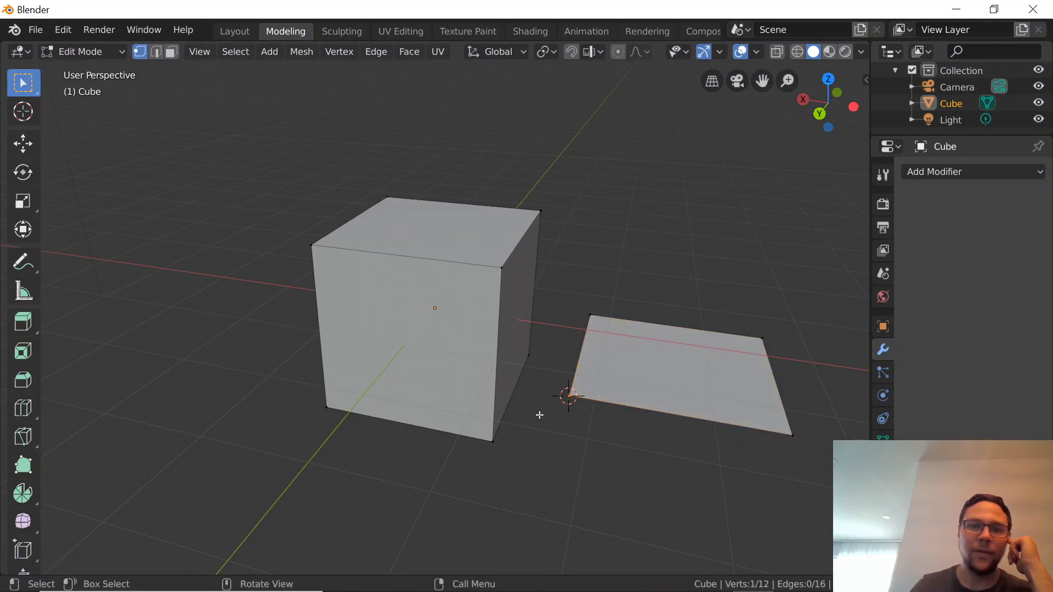
pyautogui.moveTo(558, 286); pyautogui.dragTo(813, 503)
pyautogui.moveTo(813, 502); pyautogui.dragTo(727, 423, button='middle')
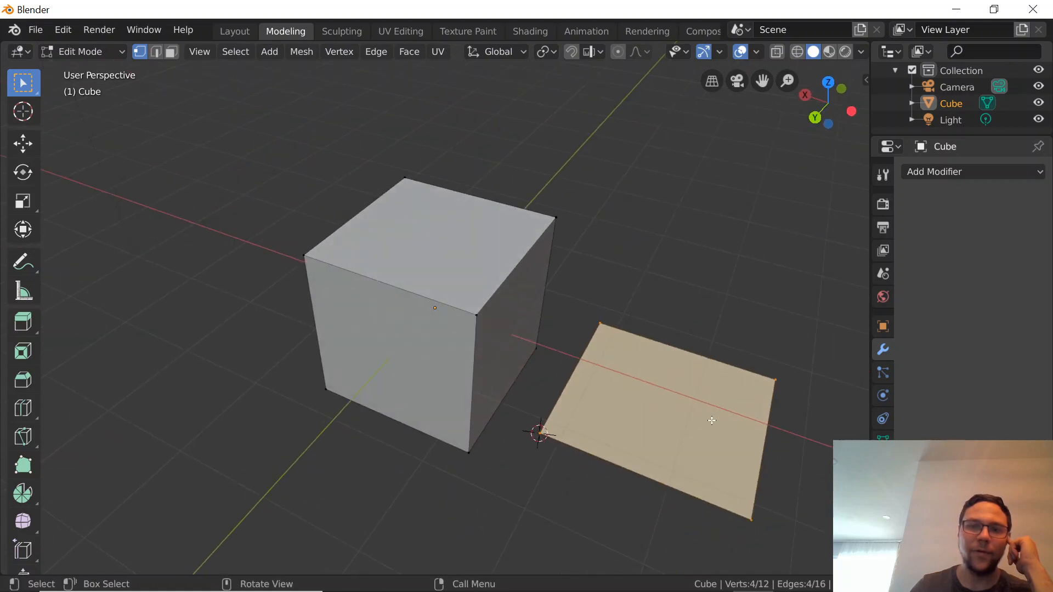
pyautogui.moveTo(712, 421); pyautogui.dragTo(637, 431)
pyautogui.moveTo(811, 559); pyautogui.dragTo(792, 541)
pyautogui.moveTo(507, 459); pyautogui.dragTo(877, 304)
pyautogui.rightClick(695, 398)
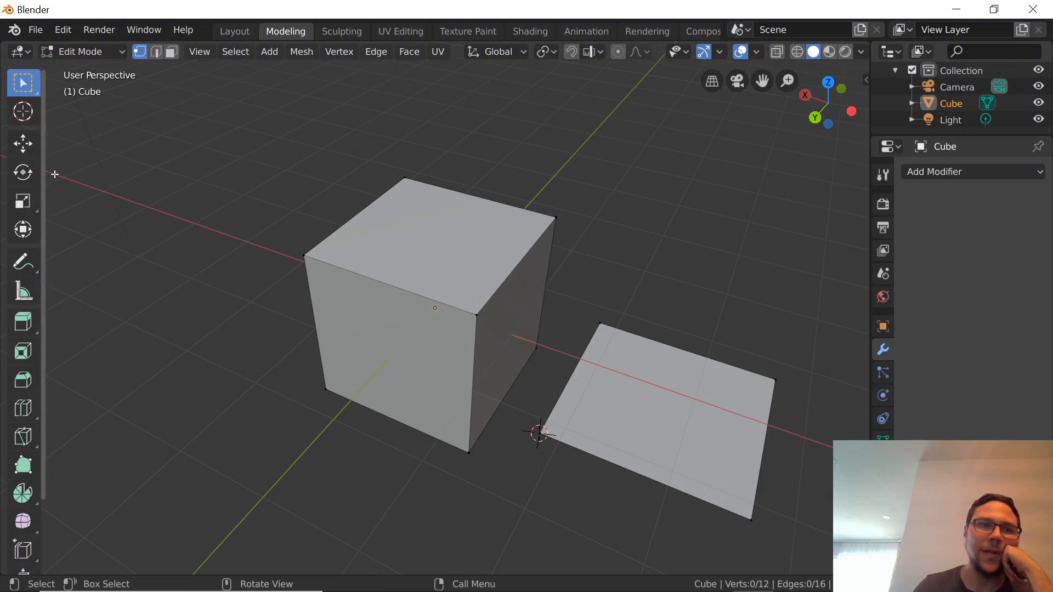
# - Switch to the Extrude Region tool, and undo the selection changes and the added plane, back to the plain cube
pyautogui.click(23, 322)
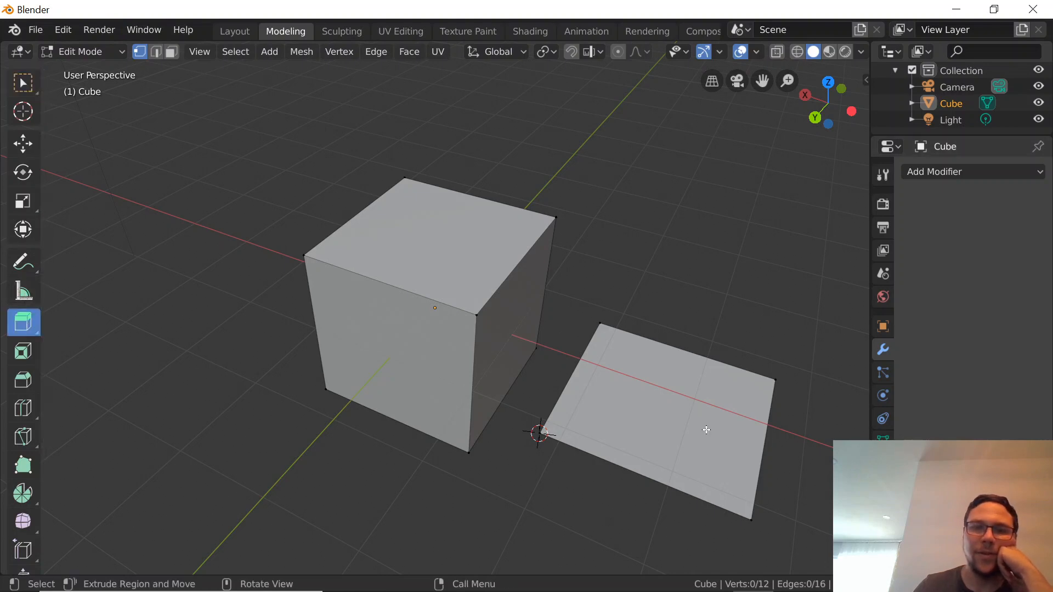
pyautogui.rightClick(706, 430)
pyautogui.click(607, 453)
pyautogui.hotkey('ctrl', 'z')
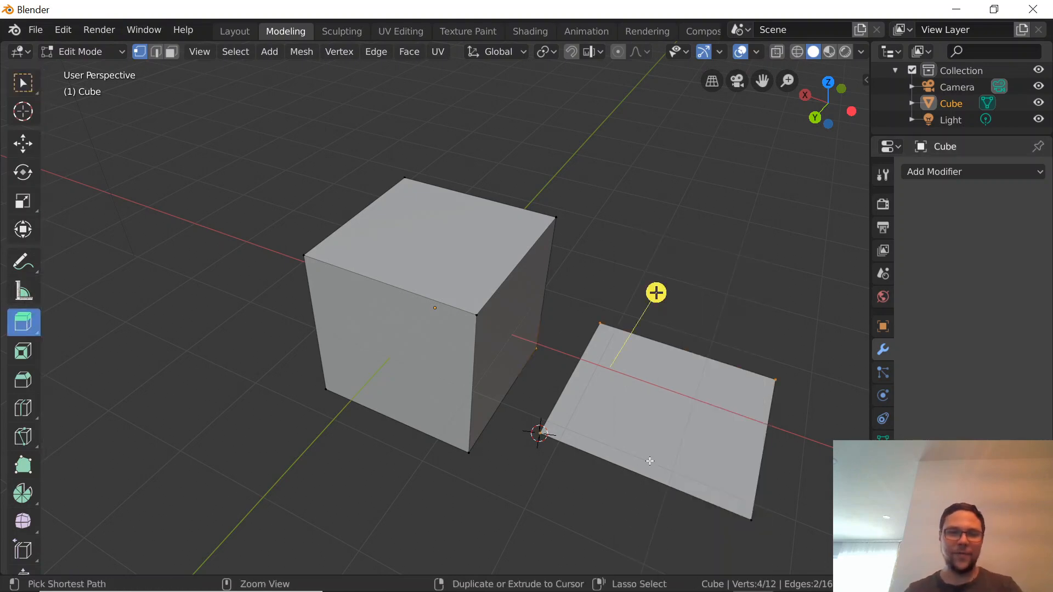
pyautogui.hotkey('ctrl', 'z')
pyautogui.hotkey('ctrl', 'z')
pyautogui.hotkey('ctrl', 'z')
pyautogui.hotkey('ctrl', 'z')
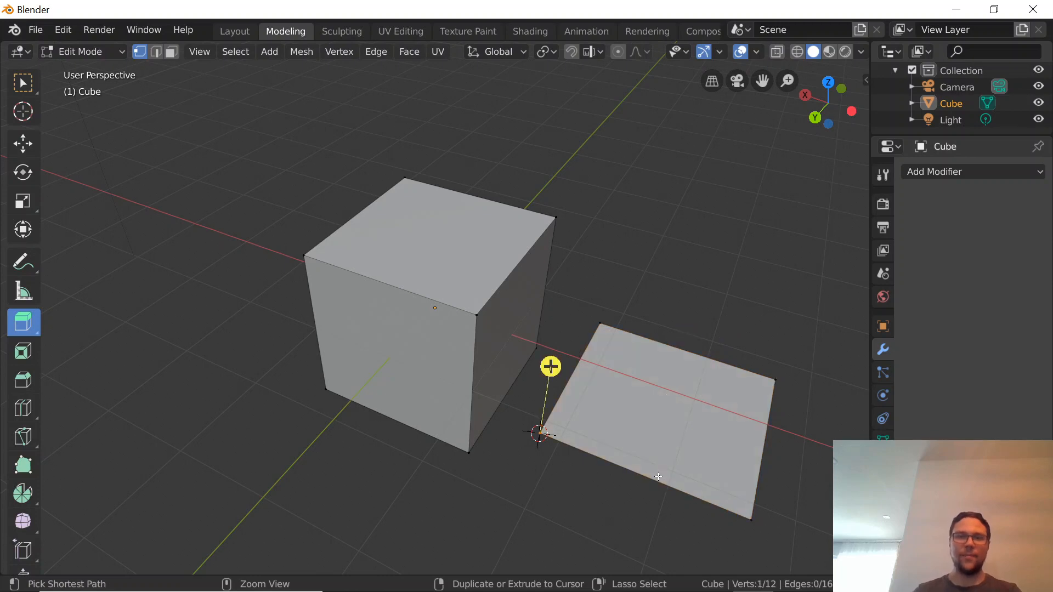
pyautogui.hotkey('ctrl', 'z')
pyautogui.hotkey('ctrl', 'z')
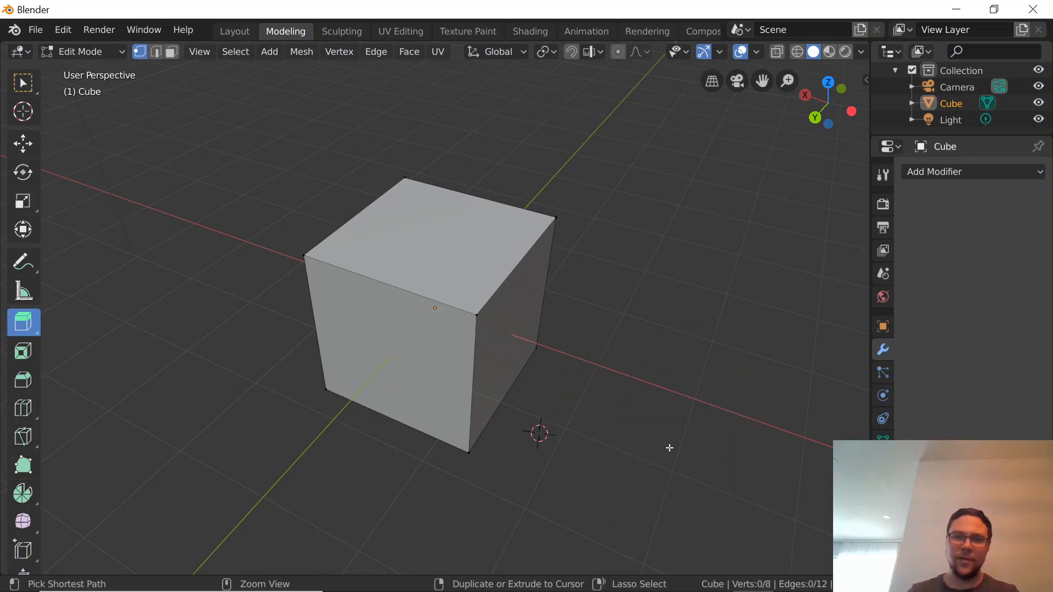
pyautogui.moveTo(611, 494); pyautogui.dragTo(588, 477, button='middle')
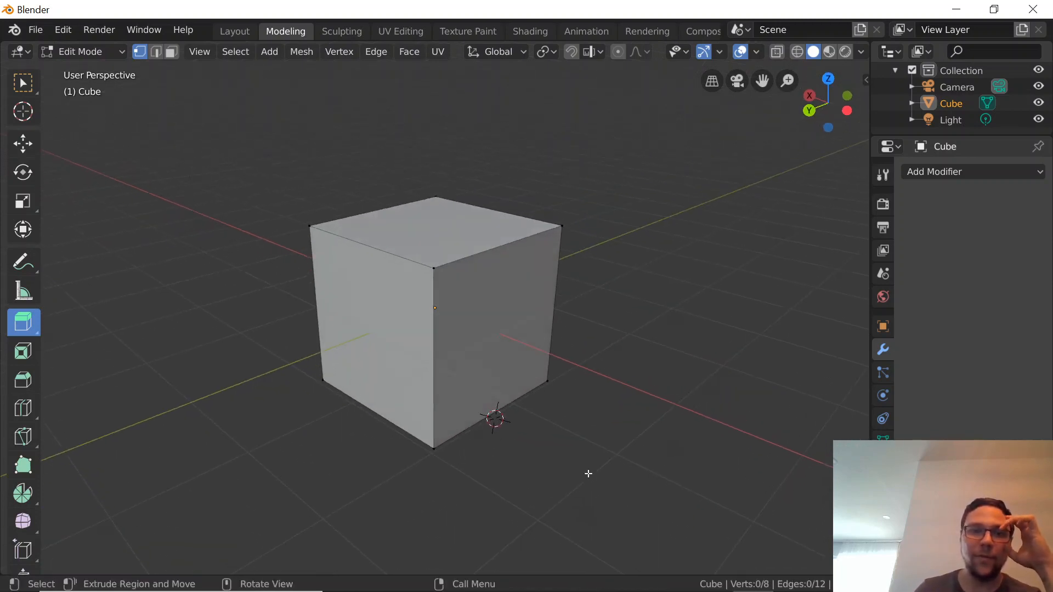
# - Extrude the cube's nearest top corner vertex freehand into loose edges toward the neighbouring top corner, and clear the selection
pyautogui.scroll(2, 591, 464)
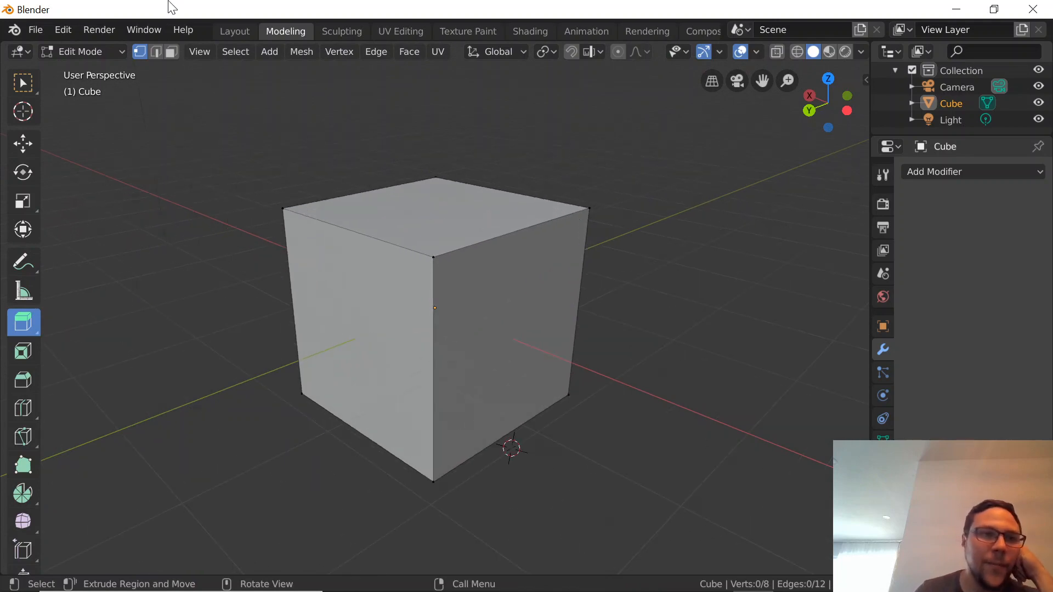
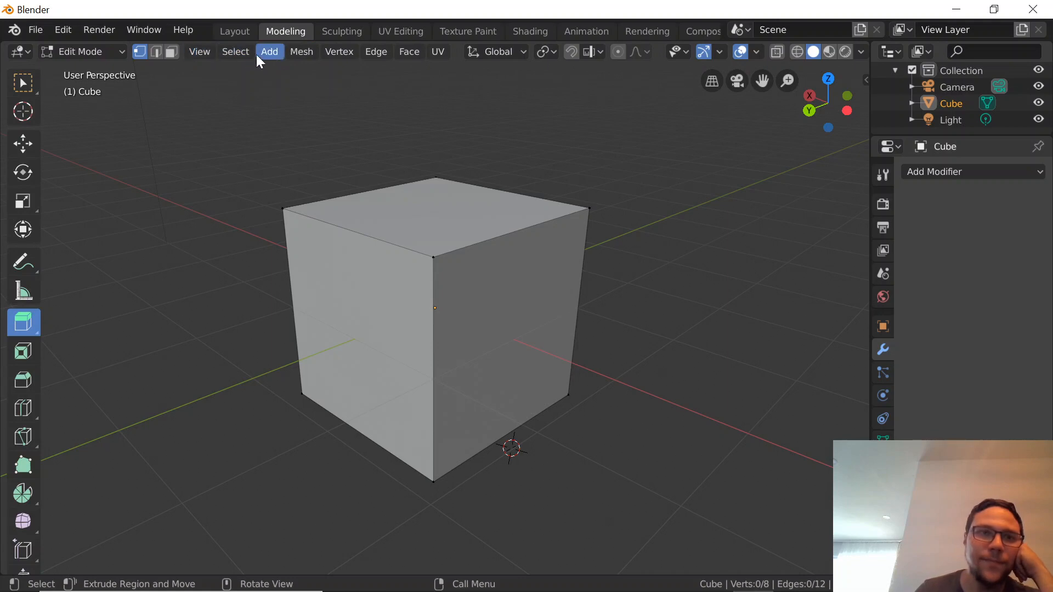
pyautogui.moveTo(379, 289); pyautogui.dragTo(474, 314, button='middle')
pyautogui.moveTo(471, 287); pyautogui.dragTo(601, 219)
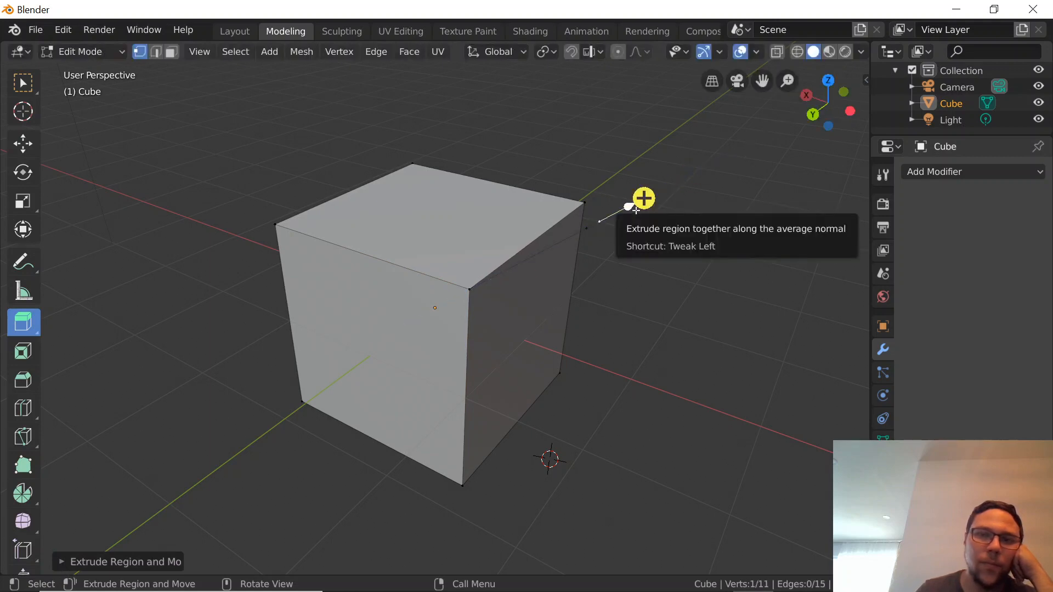
pyautogui.click(496, 312)
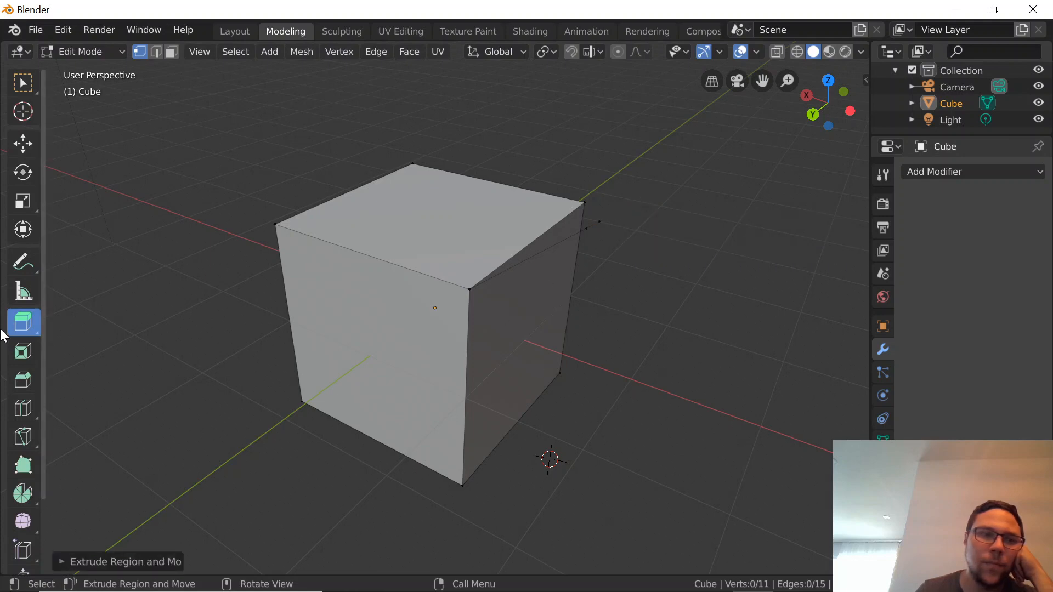
# - Preview a horizontal loop cut around the cube and examine the list of available modifiers without adding one
pyautogui.click(23, 351)
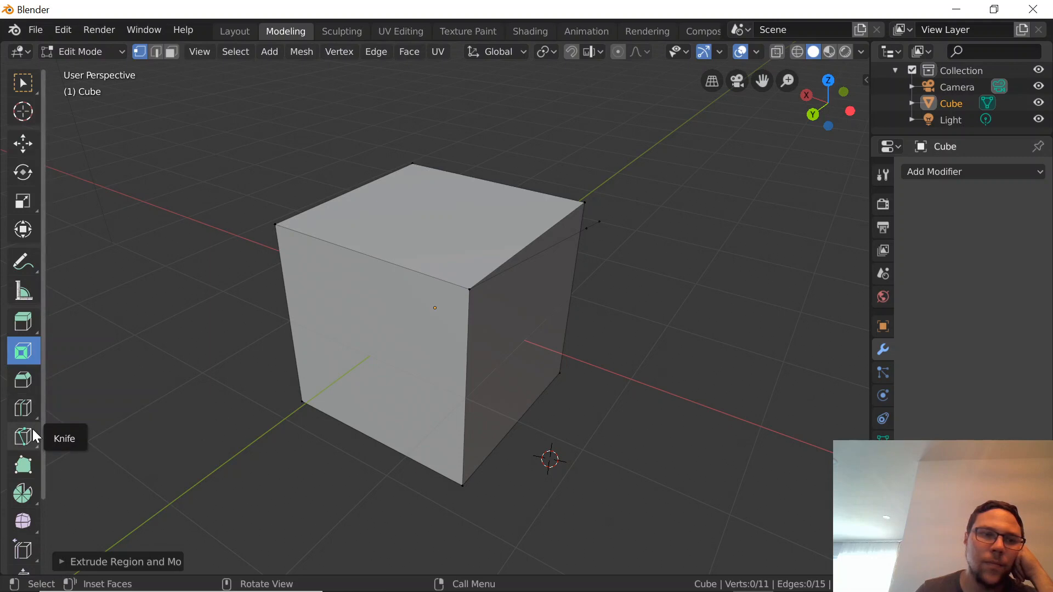
pyautogui.click(23, 408)
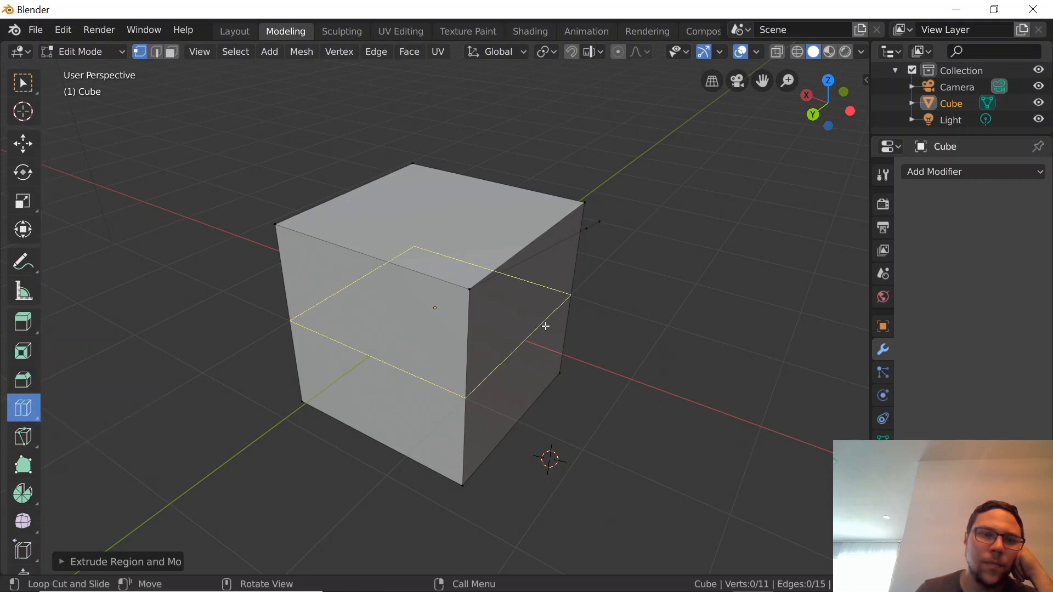
pyautogui.click(925, 173)
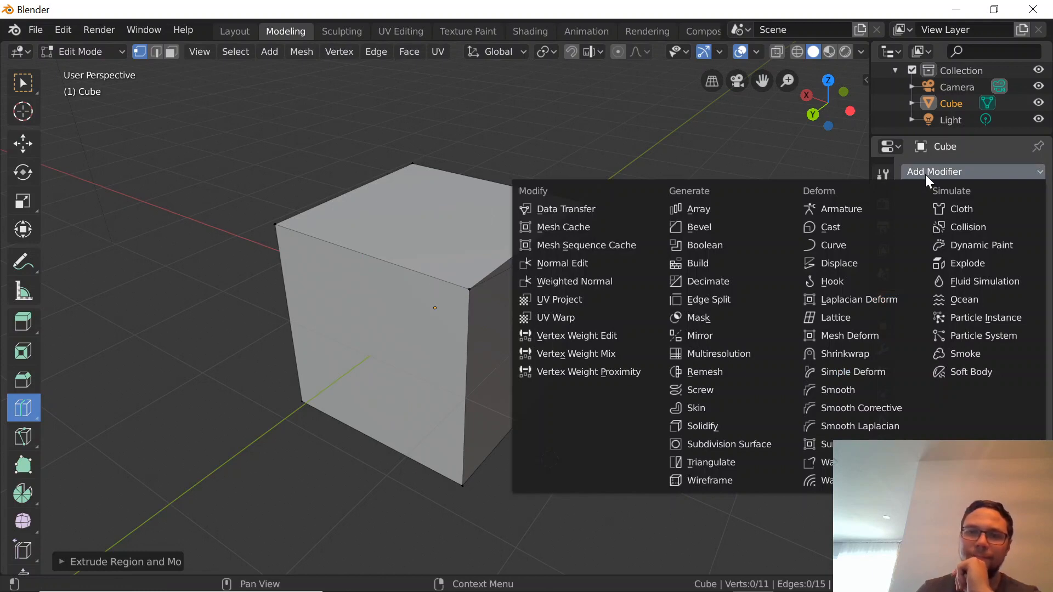
pyautogui.click(926, 174)
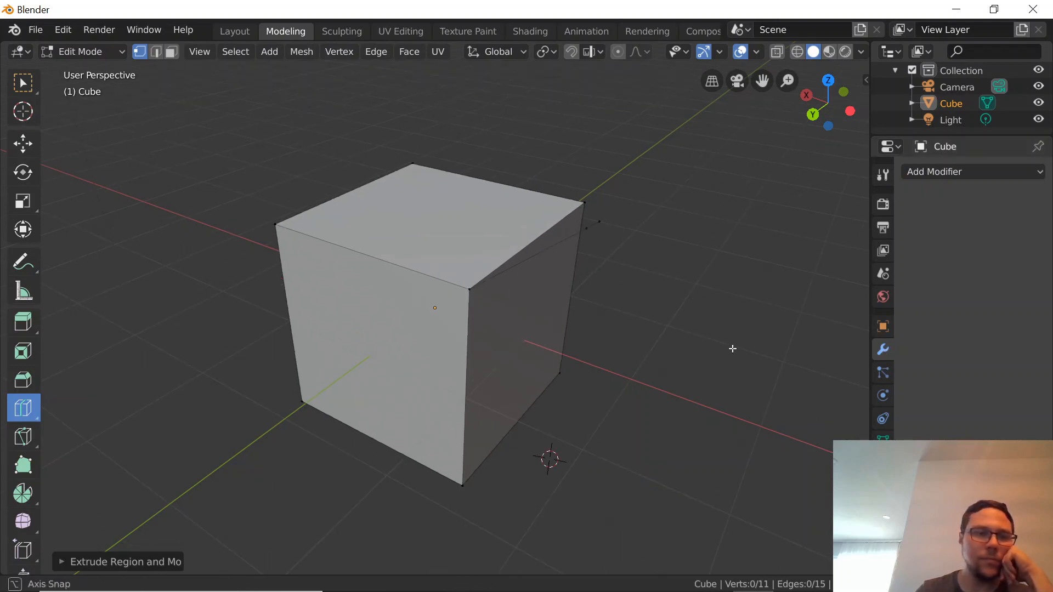
pyautogui.moveTo(733, 347); pyautogui.dragTo(702, 357, button='middle')
pyautogui.scroll(-4, 336, 423)
pyautogui.scroll(3, 351, 448)
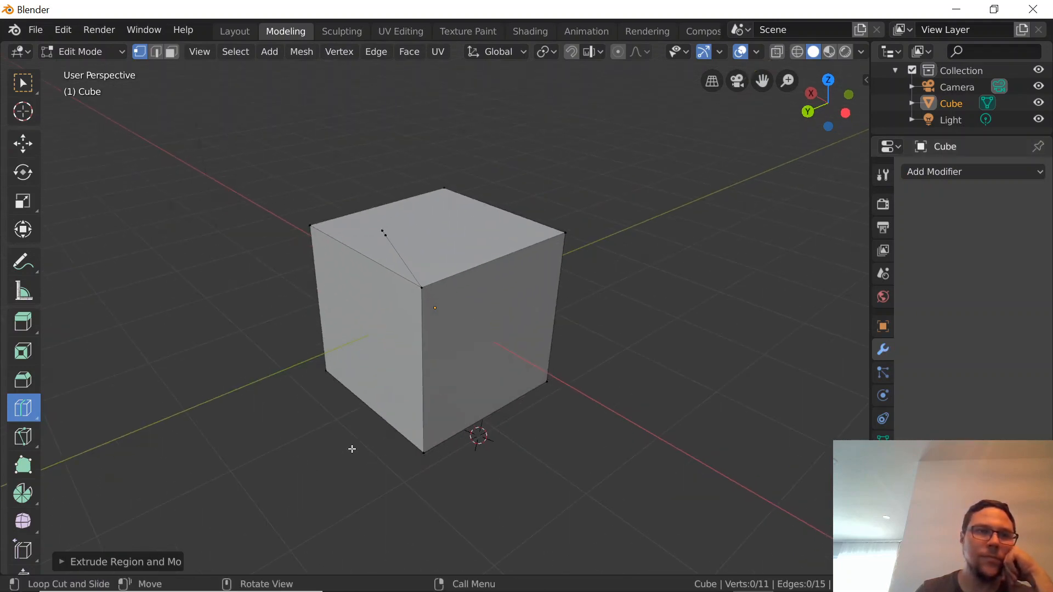
# - Put the cube in Sculpt Mode and make Draw brush strokes along its side edge and adjoining top corner
pyautogui.click(120, 51)
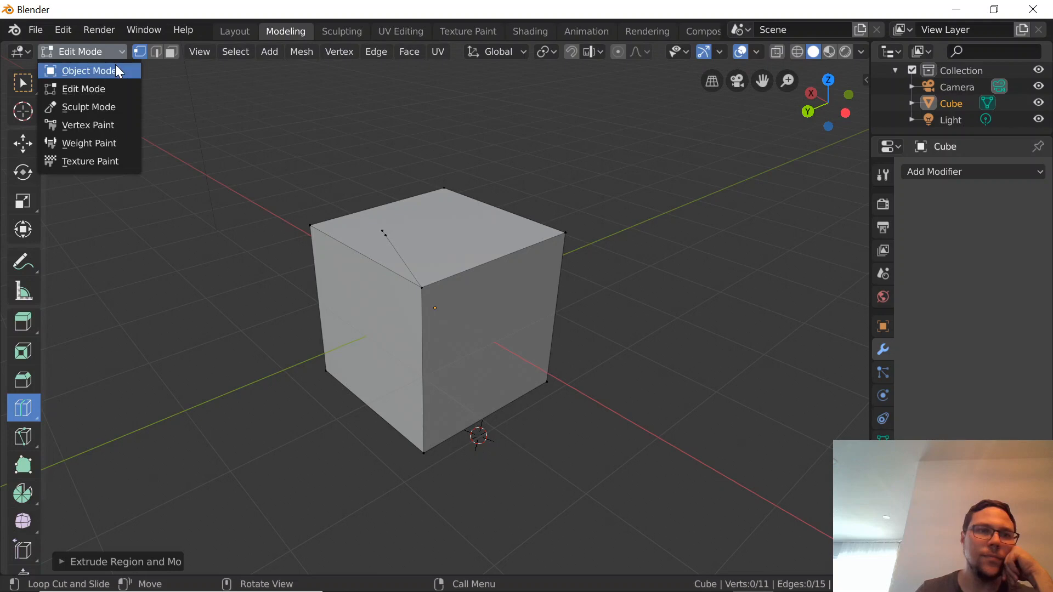
pyautogui.click(115, 64)
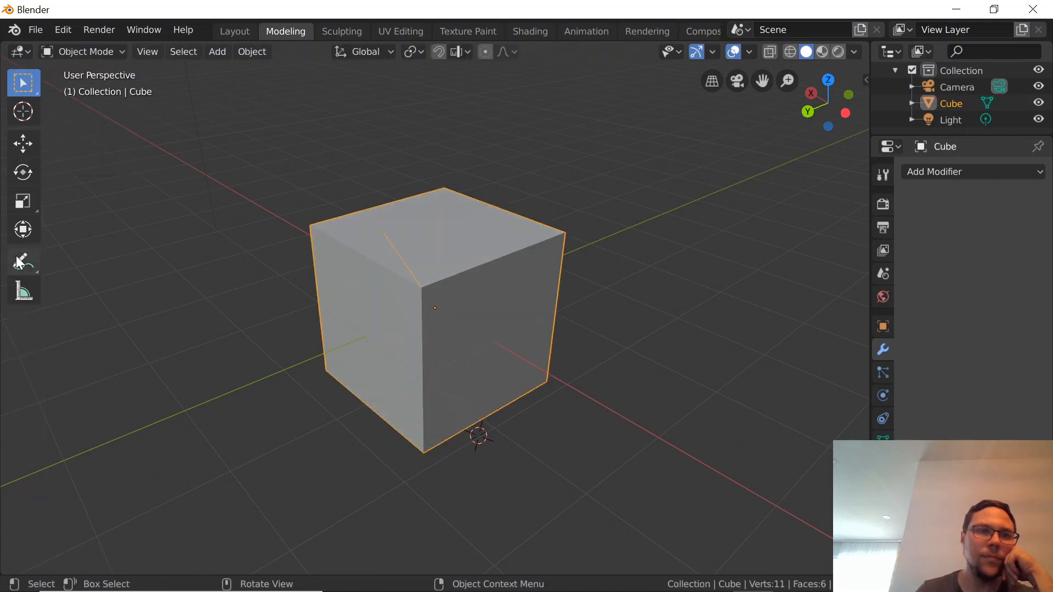
pyautogui.click(121, 53)
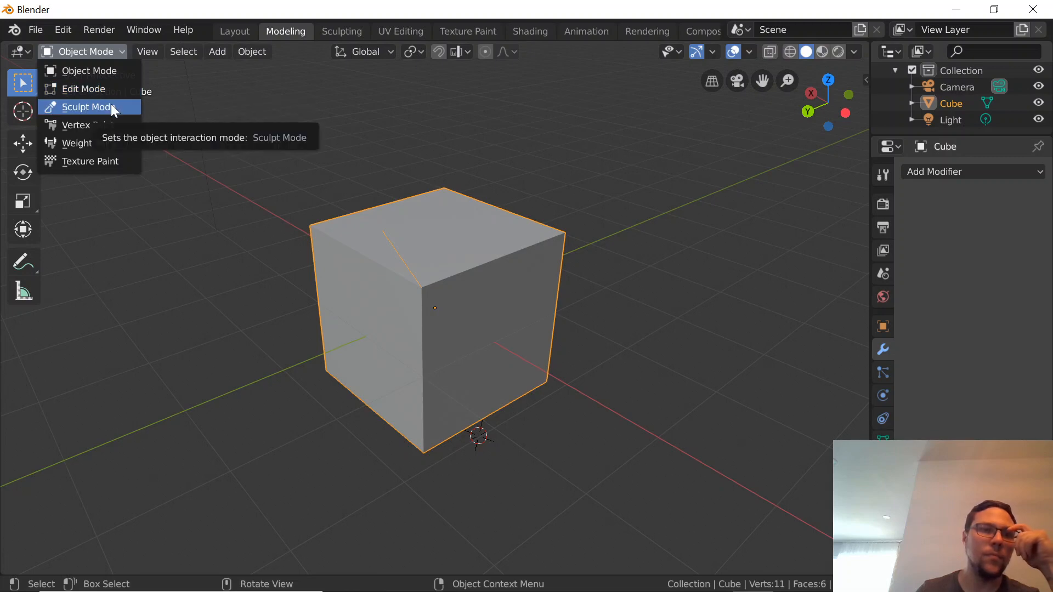
pyautogui.click(112, 106)
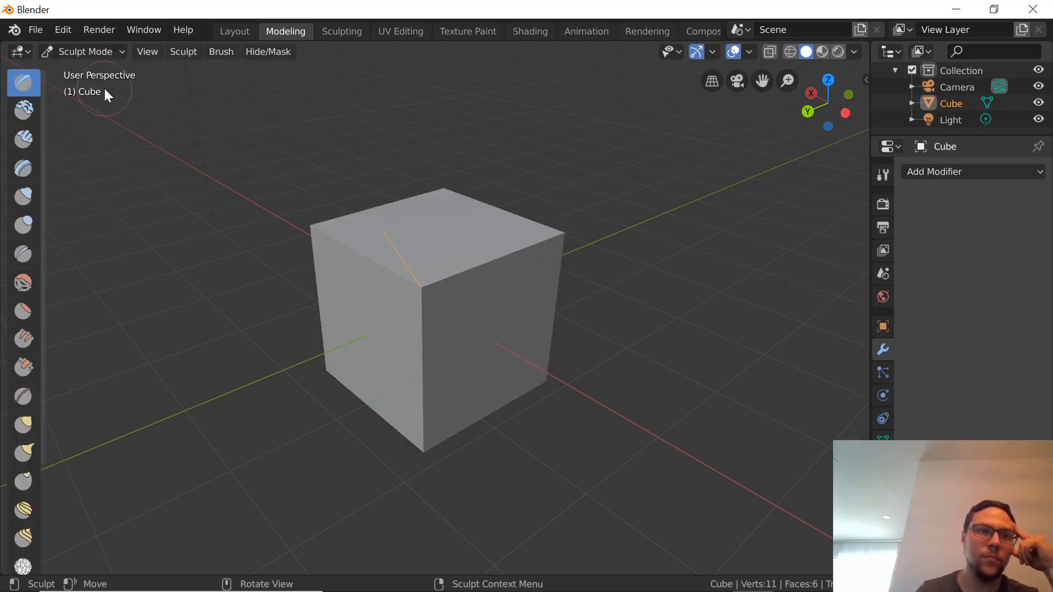
pyautogui.moveTo(538, 393); pyautogui.dragTo(564, 295)
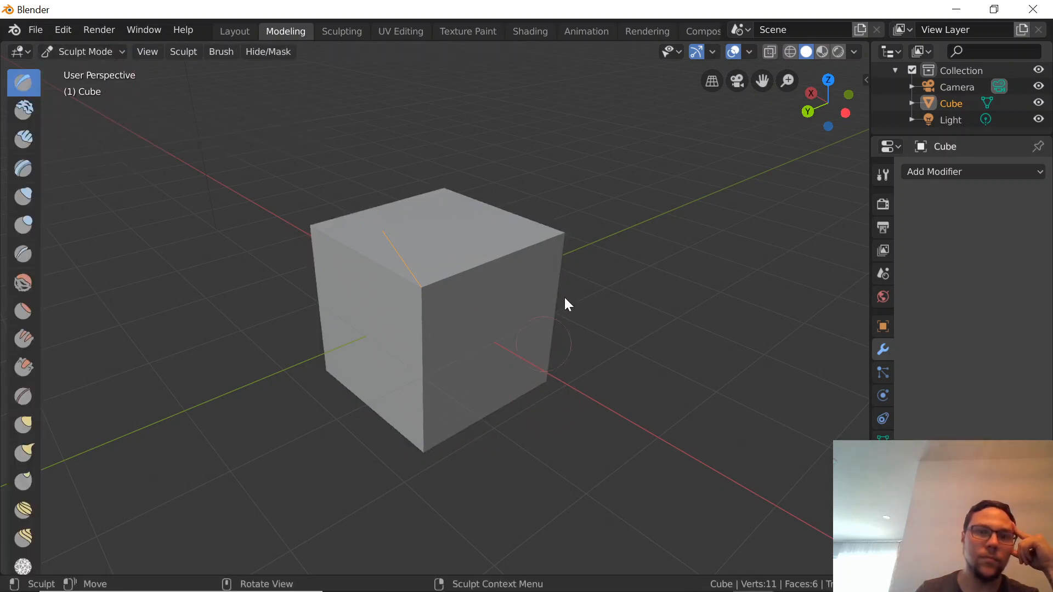
pyautogui.moveTo(559, 229); pyautogui.dragTo(600, 261)
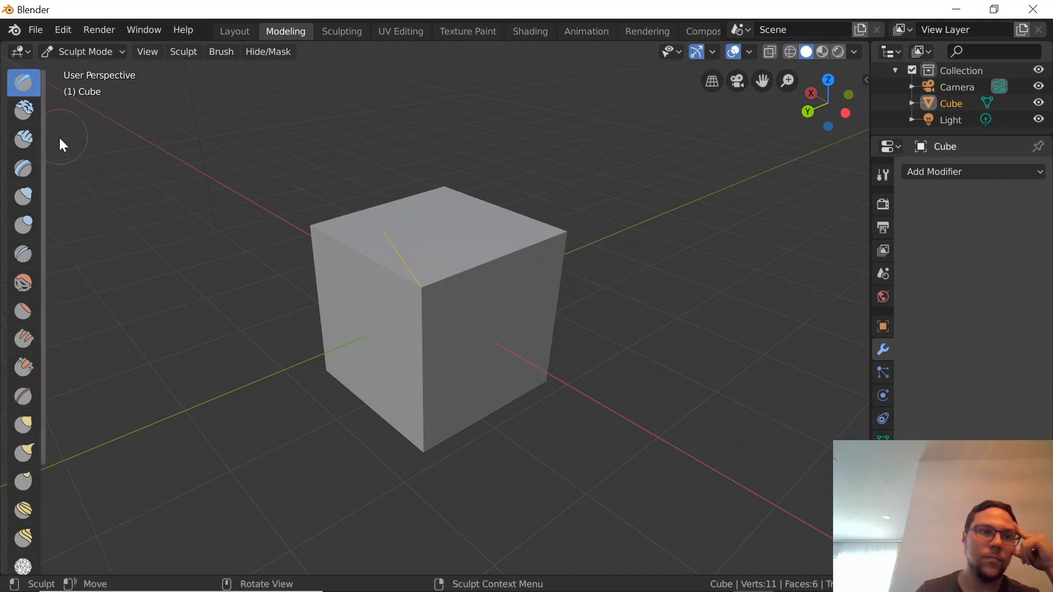
# - Stroke the cube's darker side face with the Inflate brush and open the brush radius for editing
pyautogui.click(23, 196)
pyautogui.moveTo(576, 345); pyautogui.dragTo(528, 341)
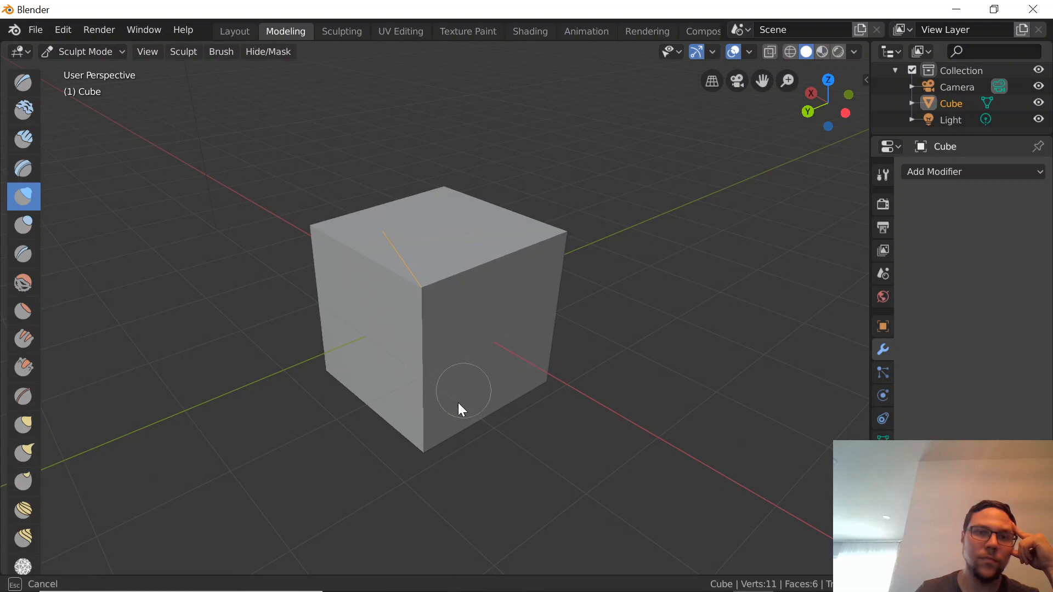
pyautogui.rightClick(432, 439)
pyautogui.click(433, 442)
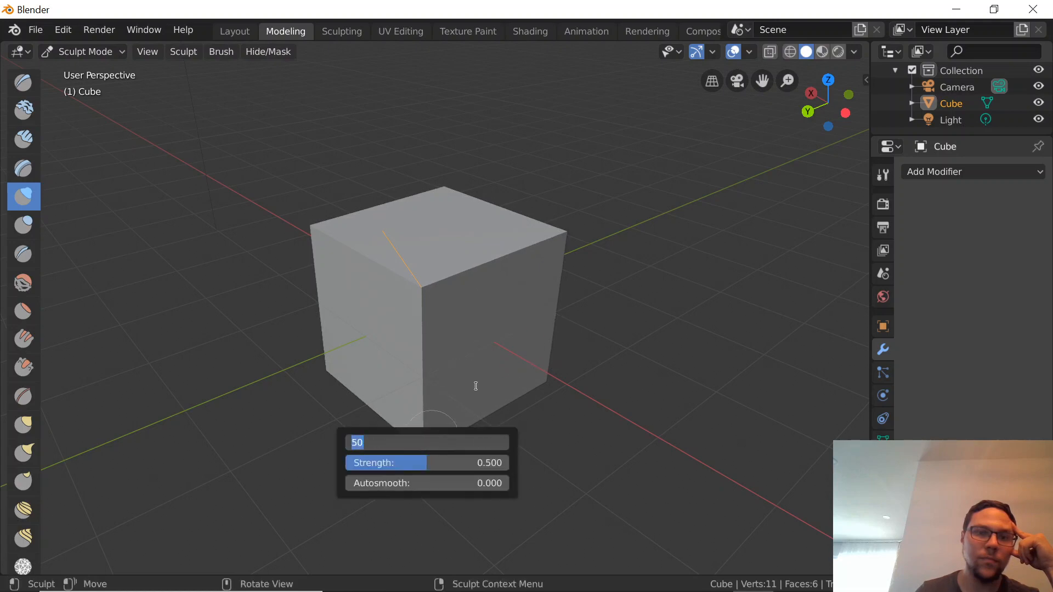
pyautogui.click(480, 380)
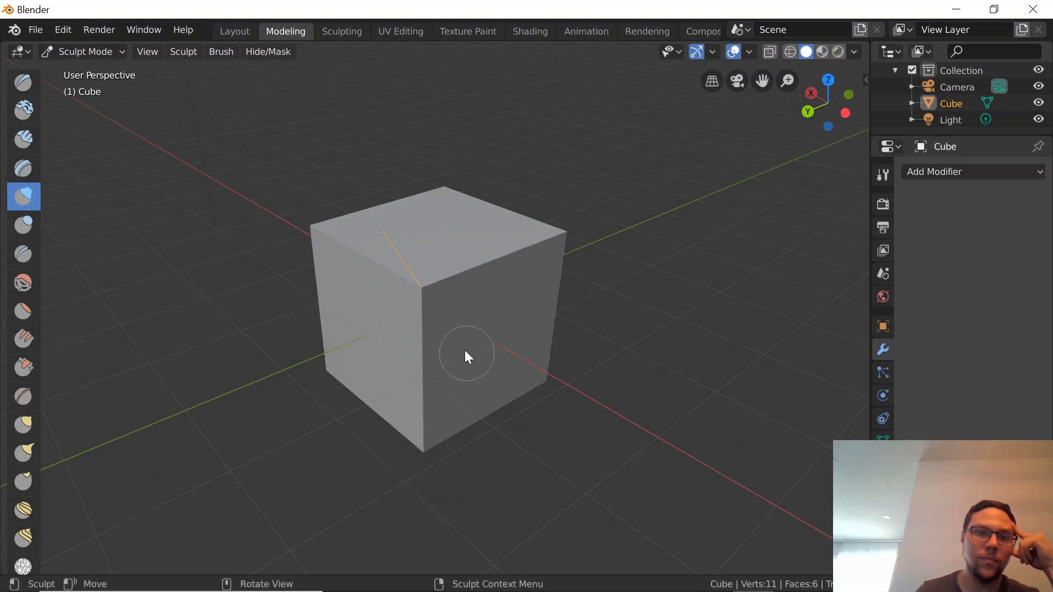
# - Sculpt the cube's side faces and top edges with several freehand Blob brush strokes
pyautogui.click(23, 225)
pyautogui.moveTo(489, 323)
pyautogui.mouseDown()
pyautogui.moveTo(422, 301)
pyautogui.moveTo(327, 232)
pyautogui.mouseUp()
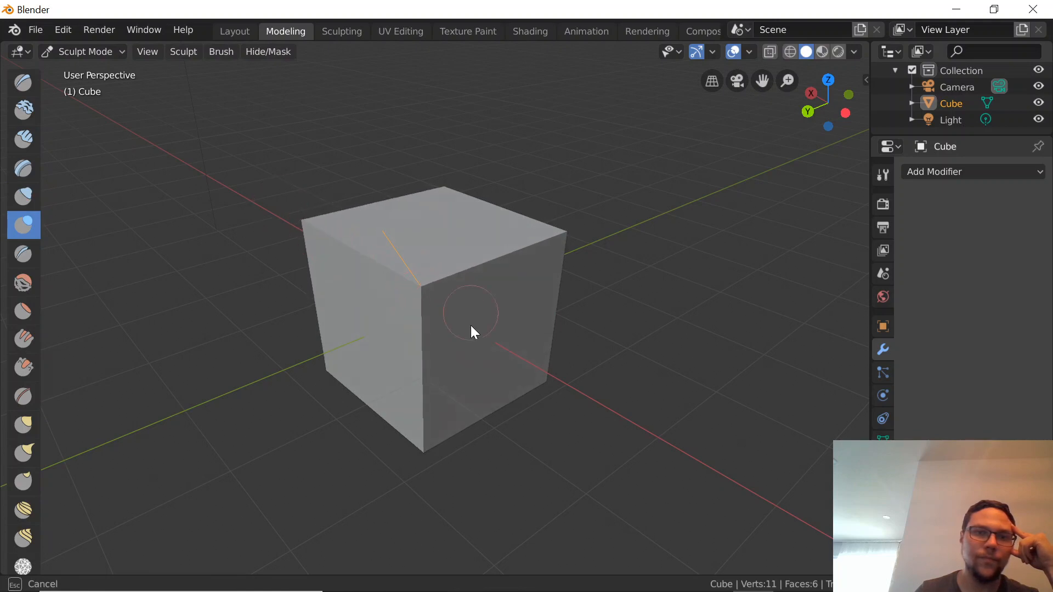
pyautogui.moveTo(481, 182); pyautogui.dragTo(362, 381)
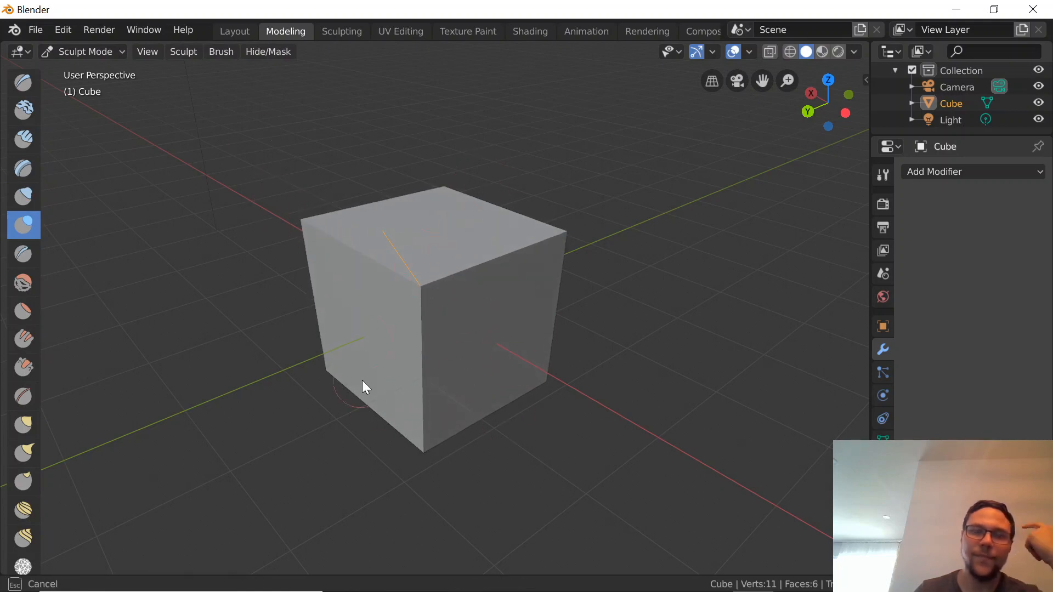
pyautogui.moveTo(676, 295); pyautogui.dragTo(484, 324)
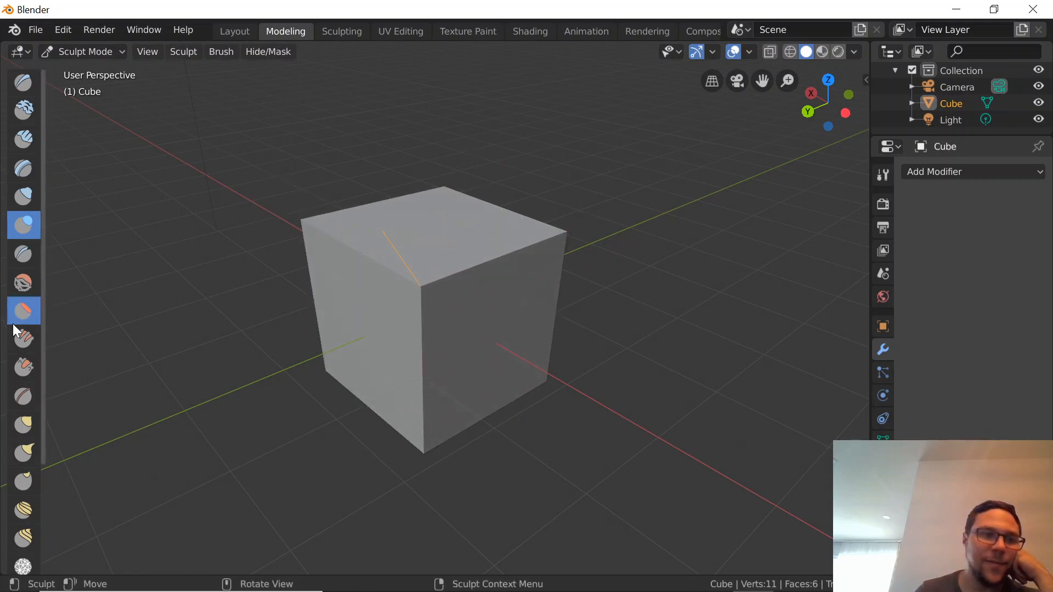
# - Apply the Flatten brush at the cube's outer top corner and pull that corner slightly with the Grab brush
pyautogui.click(23, 310)
pyautogui.moveTo(299, 216); pyautogui.dragTo(299, 216)
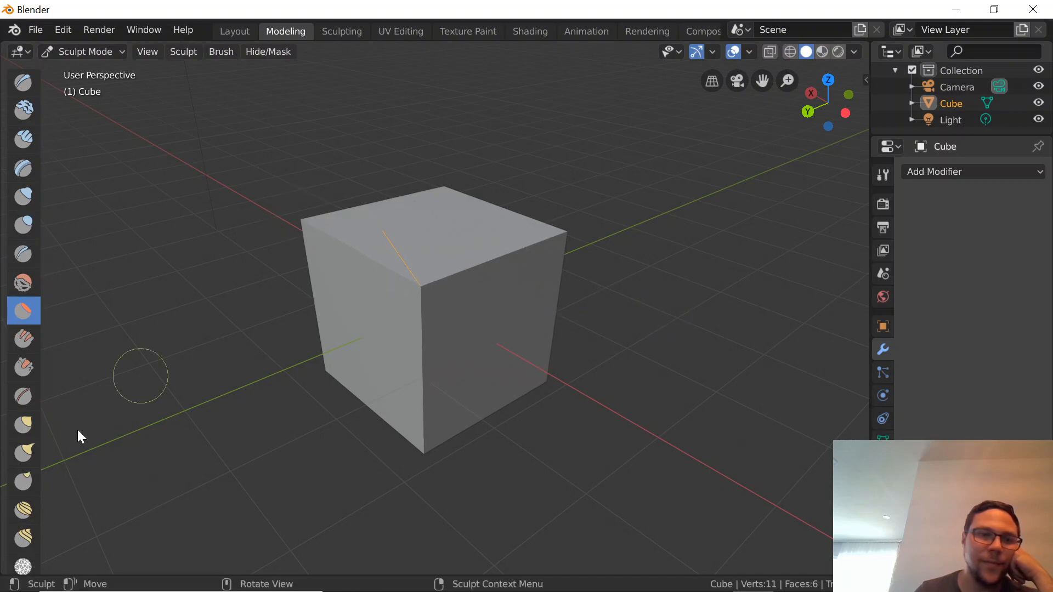
pyautogui.click(23, 425)
pyautogui.moveTo(401, 236); pyautogui.dragTo(415, 259)
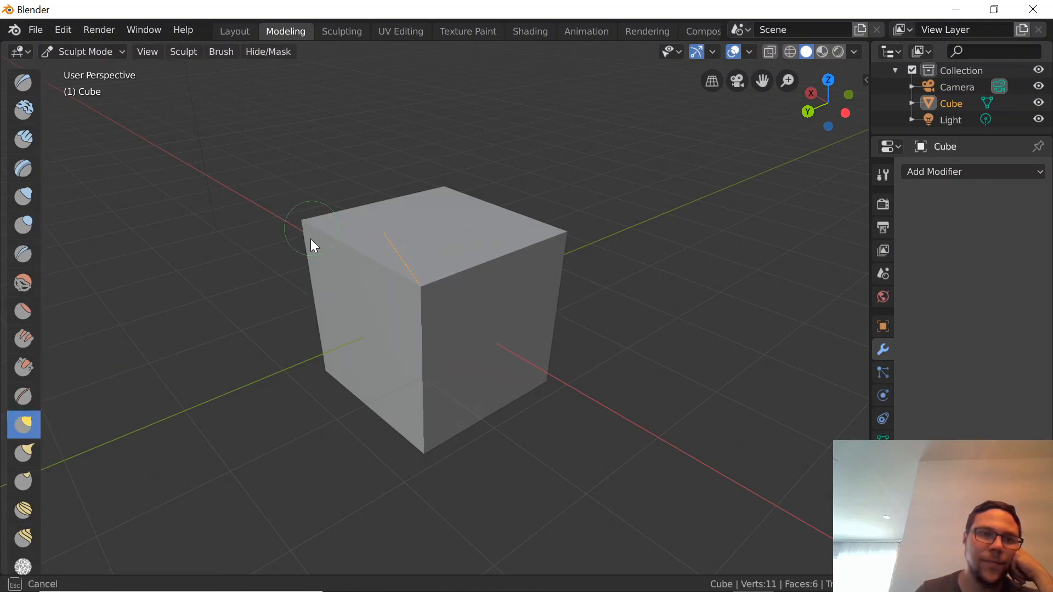
pyautogui.moveTo(311, 239)
pyautogui.mouseDown()
pyautogui.moveTo(484, 324)
pyautogui.moveTo(581, 470)
pyautogui.moveTo(31, 66)
pyautogui.moveTo(1042, 571)
pyautogui.moveTo(329, 247)
pyautogui.moveTo(343, 261)
pyautogui.mouseUp()
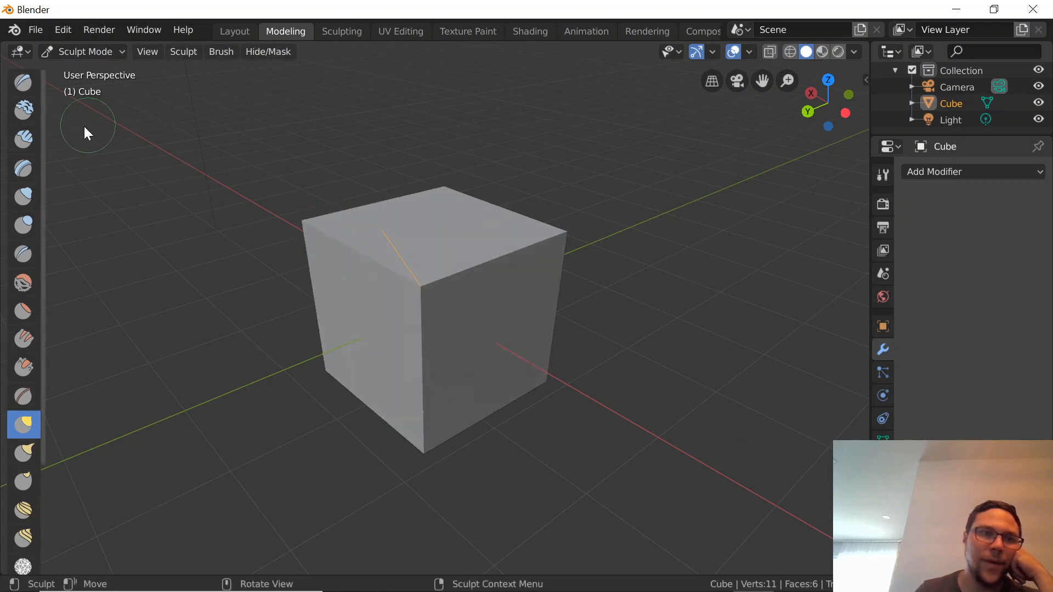
# - Make two Clay Strips brush strokes across the cube's darker side face and top
pyautogui.click(24, 139)
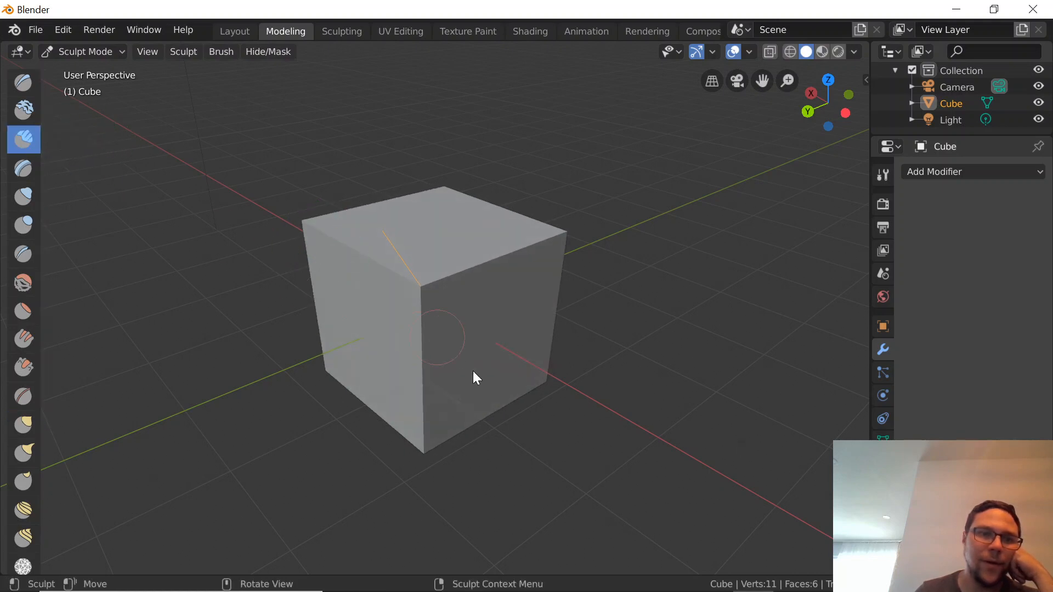
pyautogui.moveTo(473, 371)
pyautogui.mouseDown()
pyautogui.moveTo(545, 387)
pyautogui.moveTo(521, 334)
pyautogui.mouseUp()
pyautogui.moveTo(493, 274); pyautogui.dragTo(464, 229)
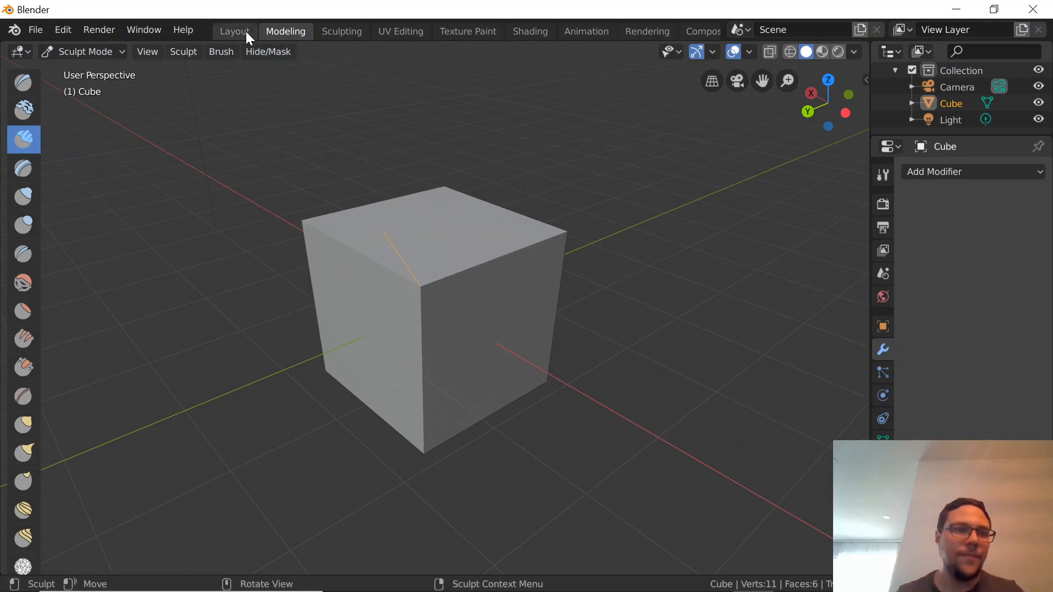
# - Switch to the Layout workspace and put the cube in Edit Mode
pyautogui.click(244, 32)
pyautogui.scroll(2, 523, 317)
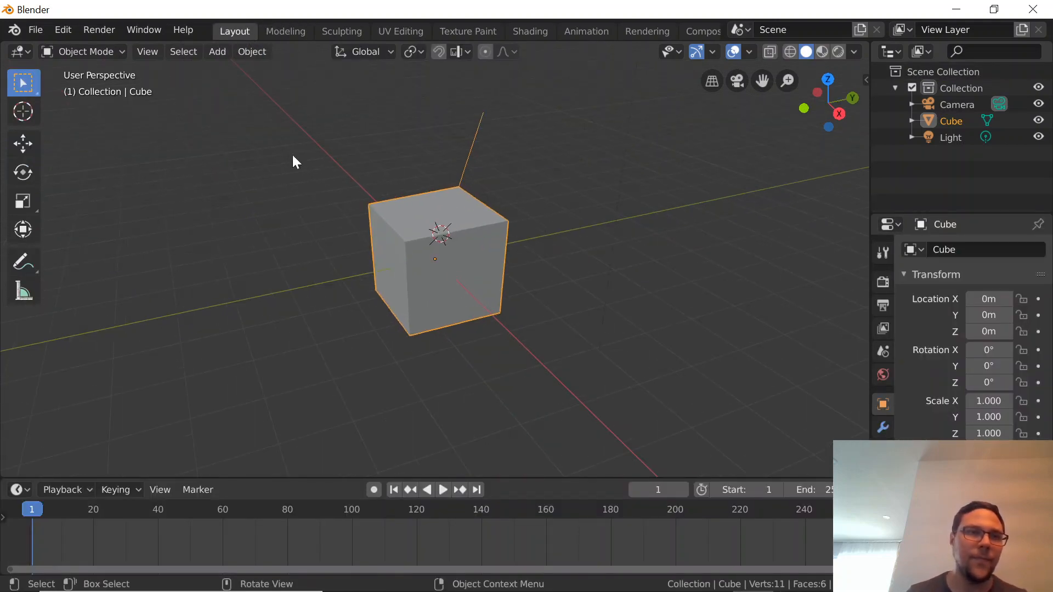
pyautogui.click(72, 50)
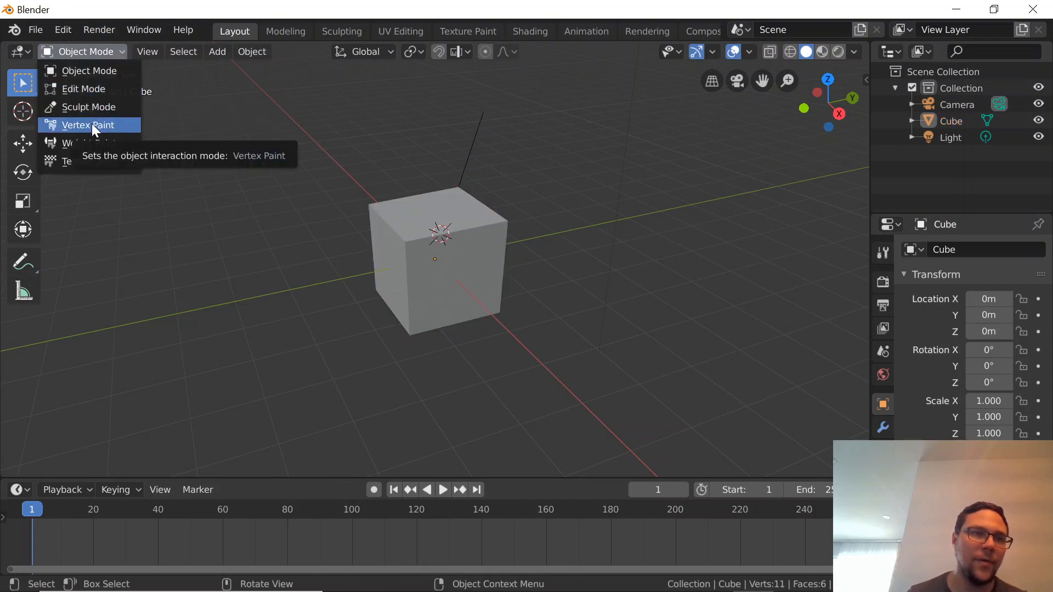
pyautogui.click(103, 87)
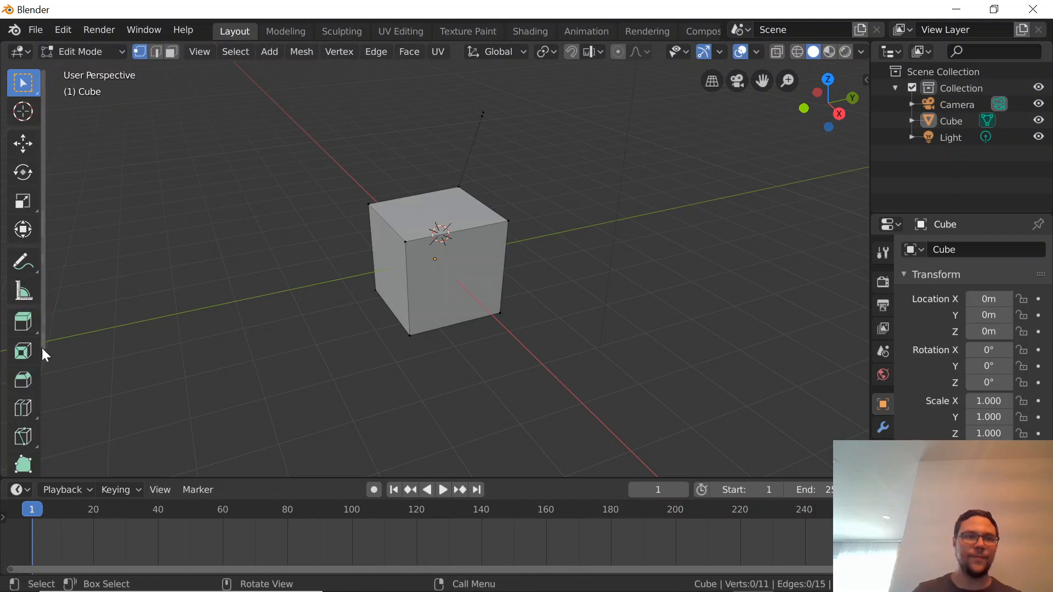
# - Activate the Edge Slide tool and select the cube's nearest top corner vertex
pyautogui.scroll(-3, 24, 356)
pyautogui.scroll(-1, 25, 361)
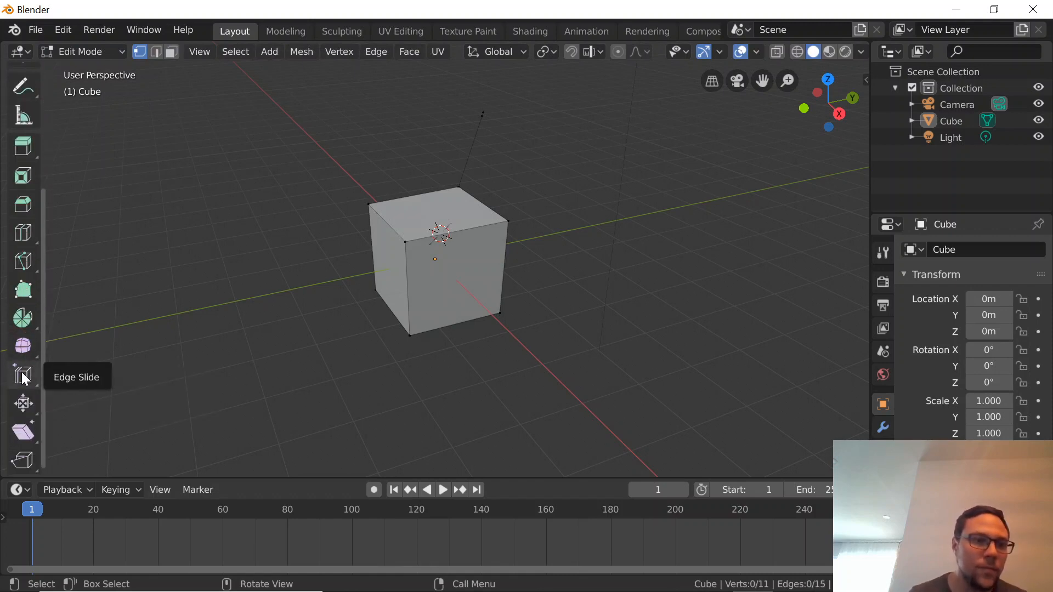
pyautogui.click(23, 377)
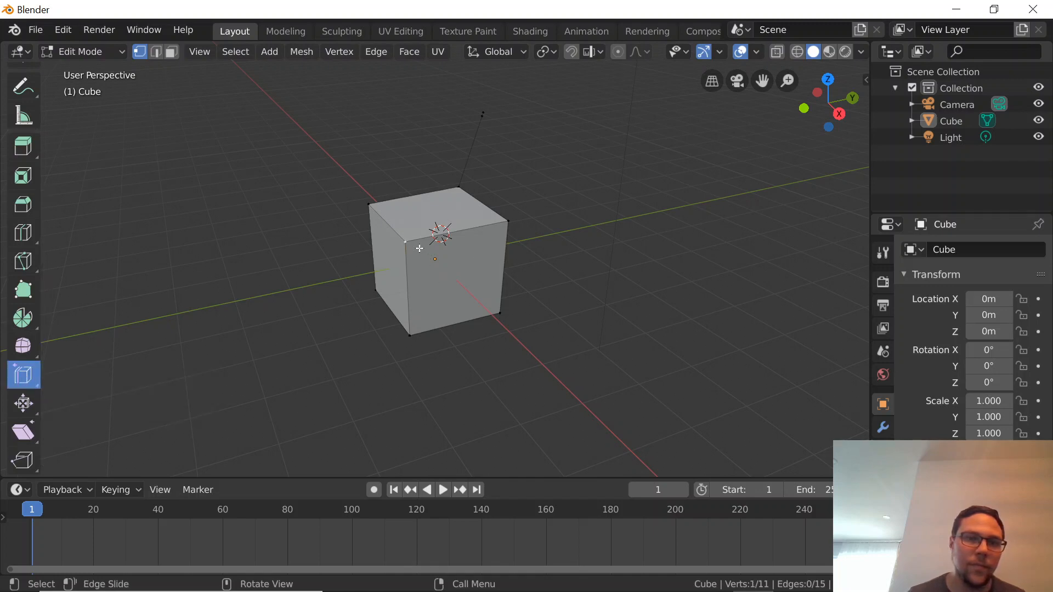
pyautogui.scroll(-4, 419, 248)
pyautogui.scroll(9, 421, 260)
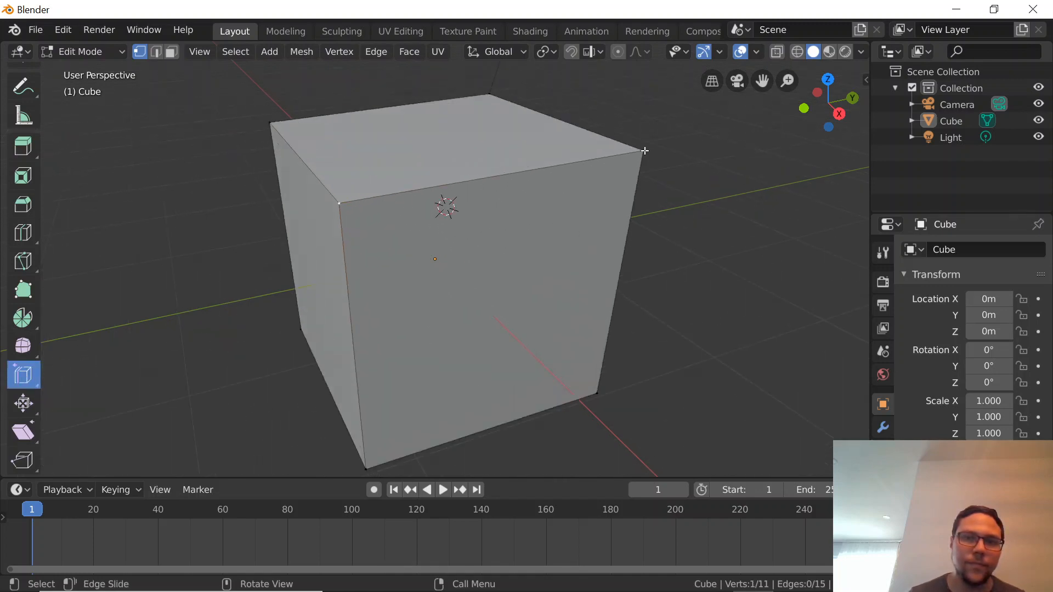
# - Select the top corner vertex at the other end of the front face's upper edge and extrude it freehand with Extrude Faces
pyautogui.scroll(-2, 602, 218)
pyautogui.scroll(-1, 557, 218)
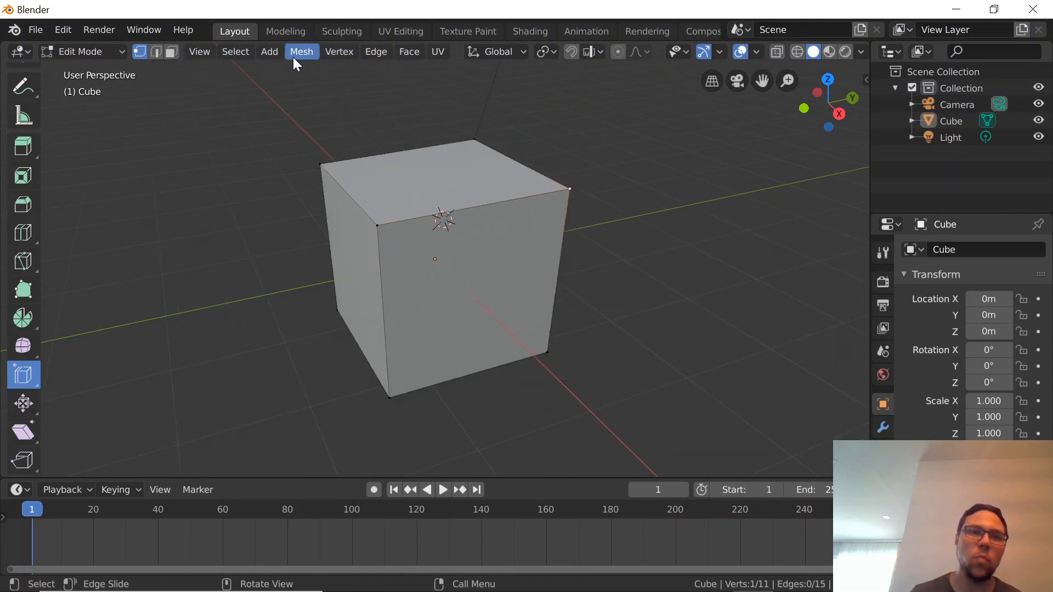
pyautogui.click(363, 50)
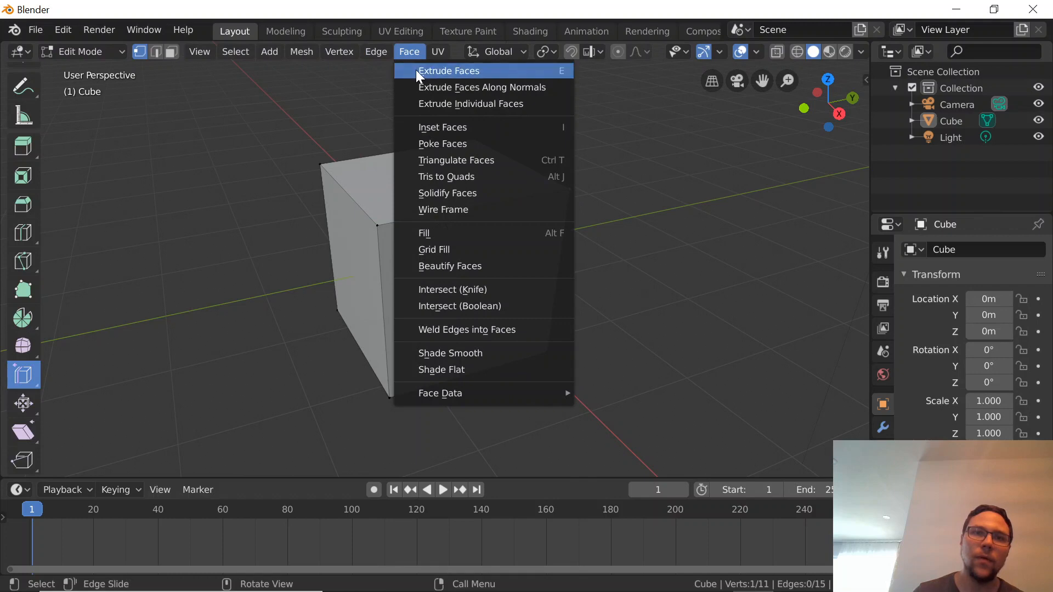
pyautogui.click(433, 71)
pyautogui.click(475, 259)
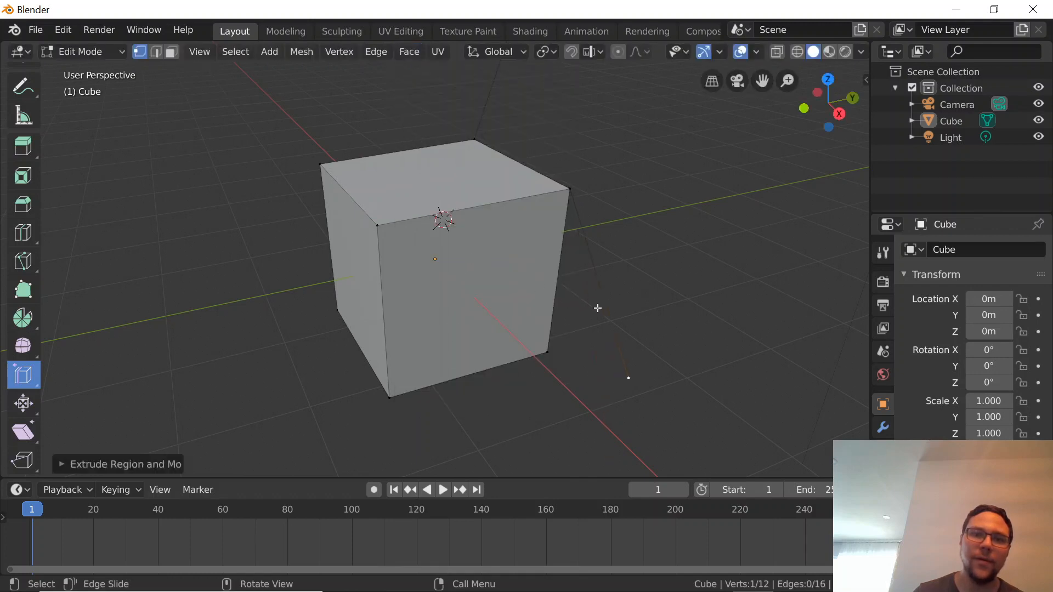
# - Try Inset Faces with the freshly extruded vertex selected
pyautogui.click(410, 53)
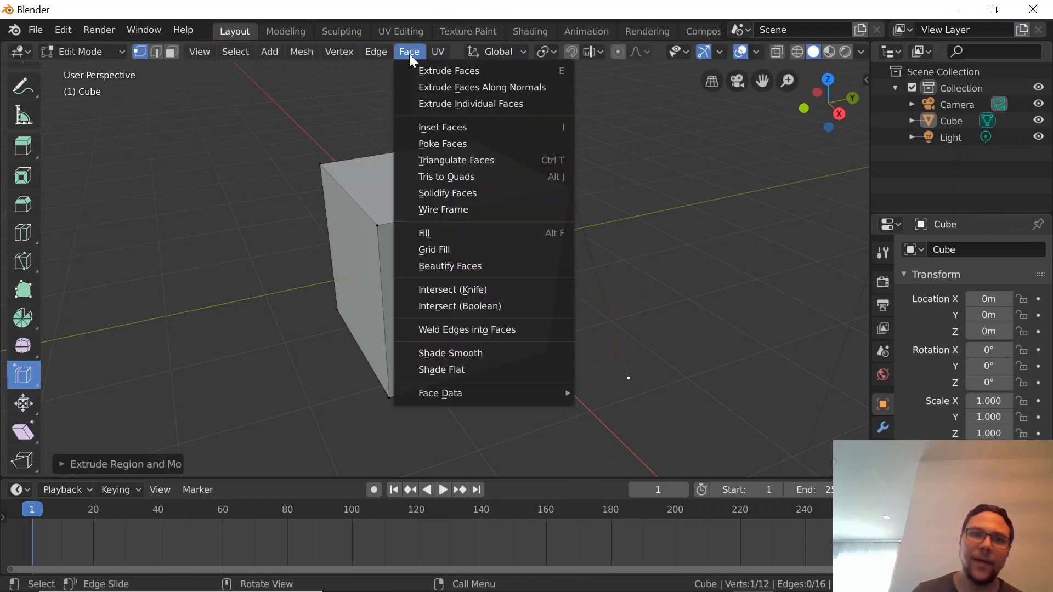
pyautogui.click(446, 126)
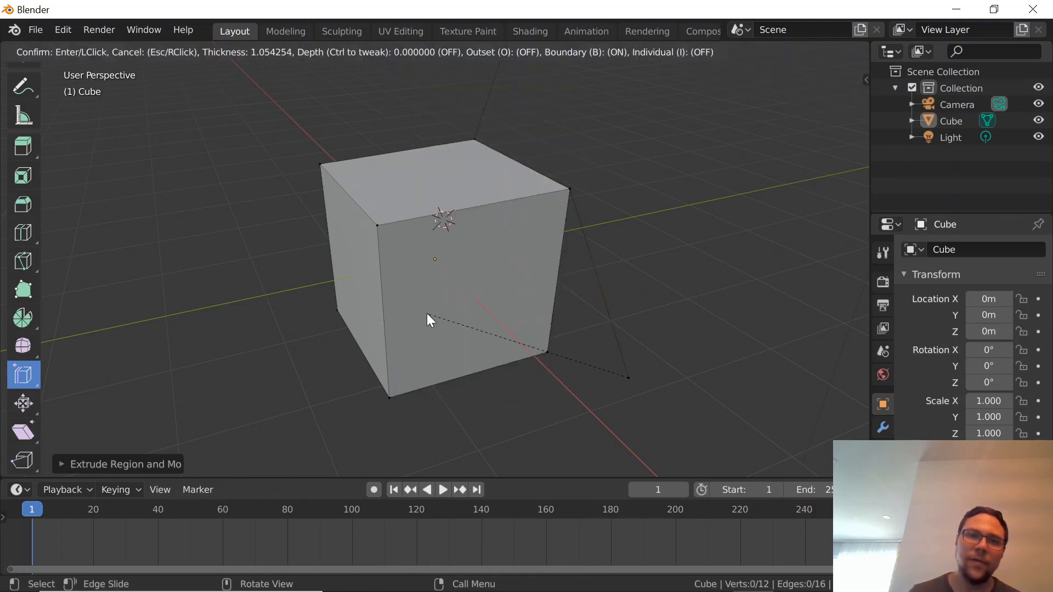
pyautogui.click(427, 314)
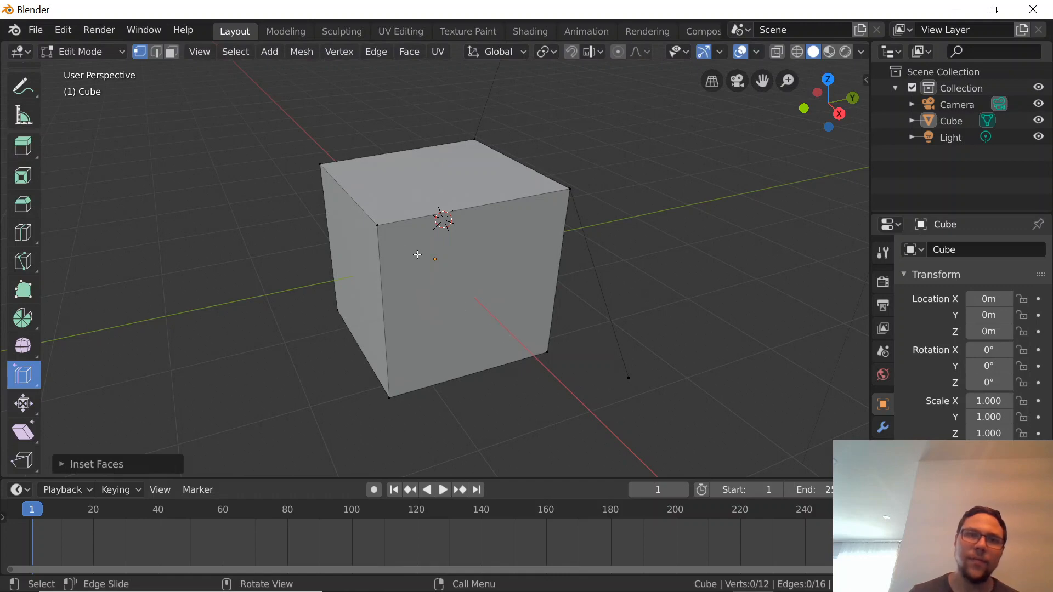
pyautogui.click(48, 53)
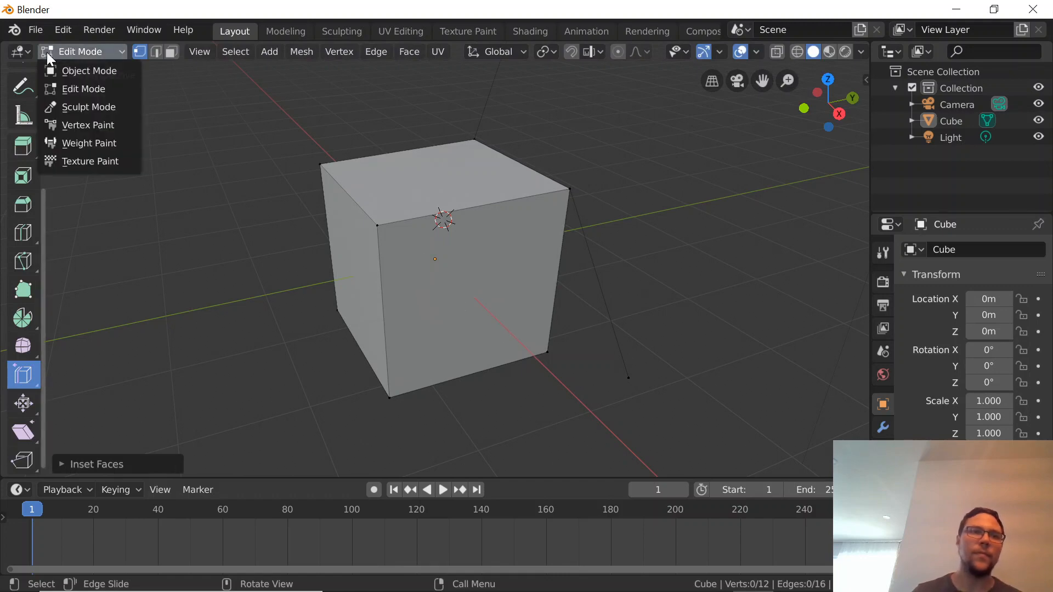
pyautogui.rightClick(441, 295)
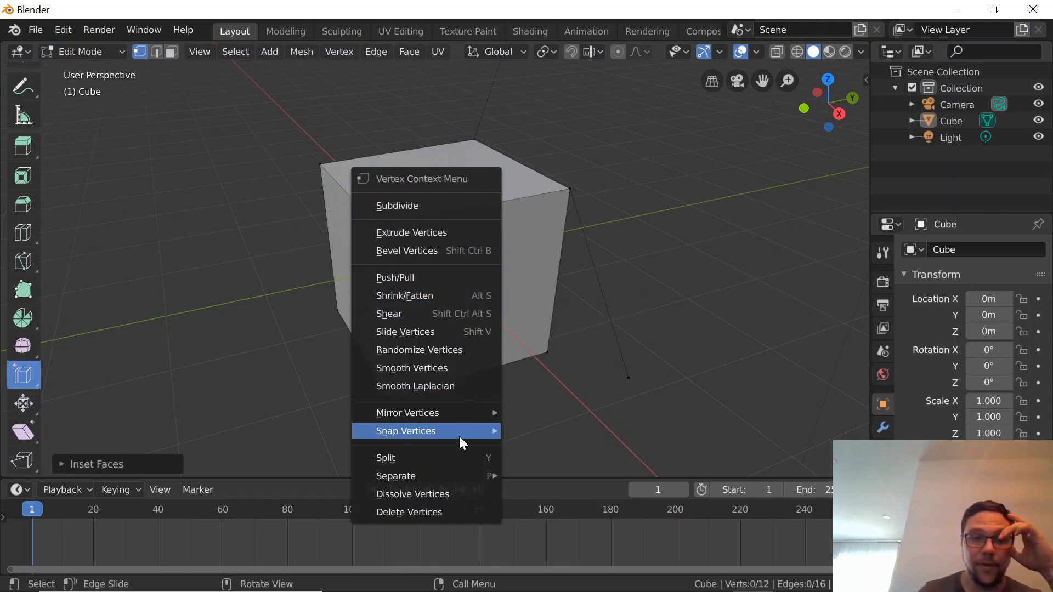
pyautogui.moveTo(459, 432)
pyautogui.scroll(-4, 515, 305)
pyautogui.scroll(4, 517, 314)
pyautogui.scroll(-3, 517, 316)
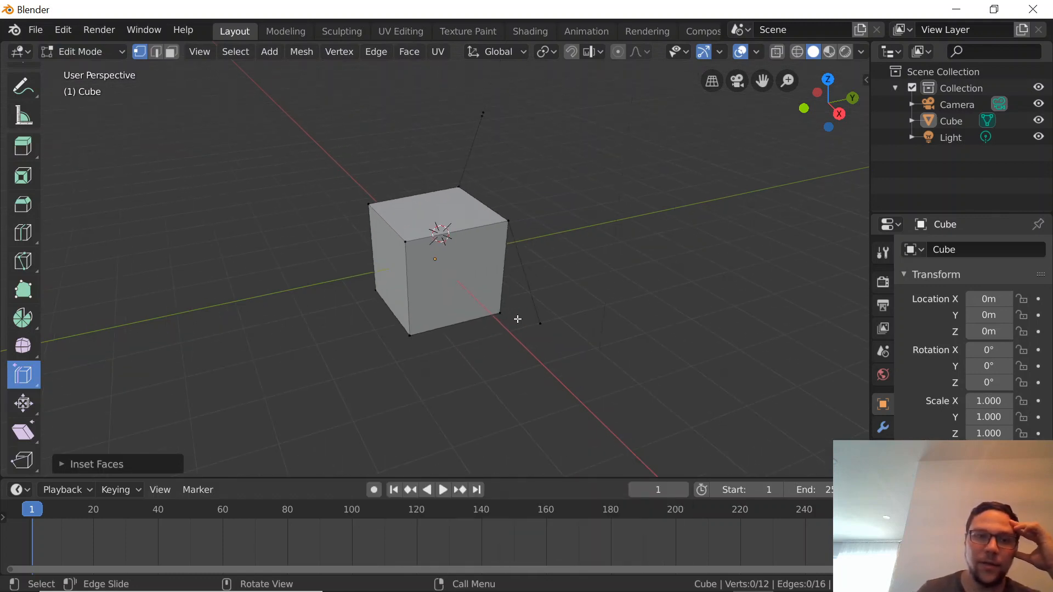
pyautogui.scroll(2, 517, 320)
pyautogui.moveTo(508, 337); pyautogui.dragTo(672, 344, button='middle')
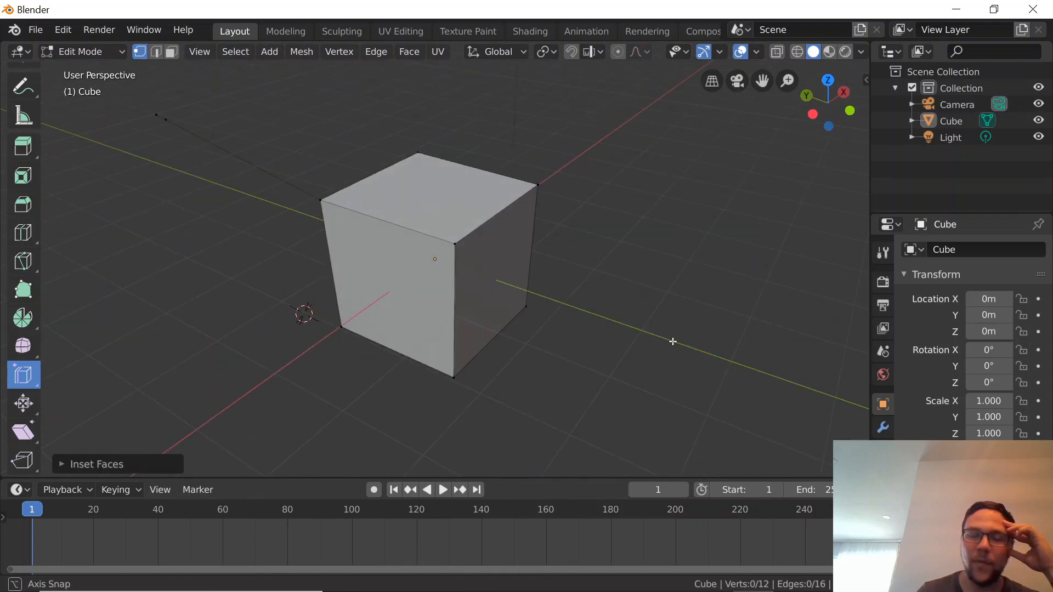
pyautogui.scroll(2, 574, 369)
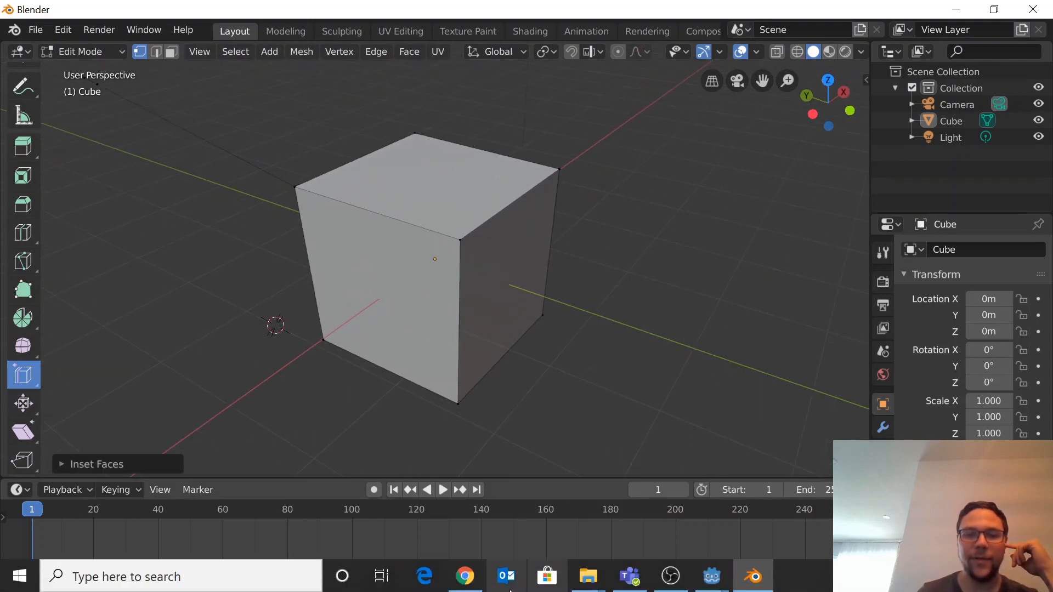
# - Switch to Chrome, search Google in a new tab for "extrude a face blender", and read the quick extrusion instructions
pyautogui.click(473, 588)
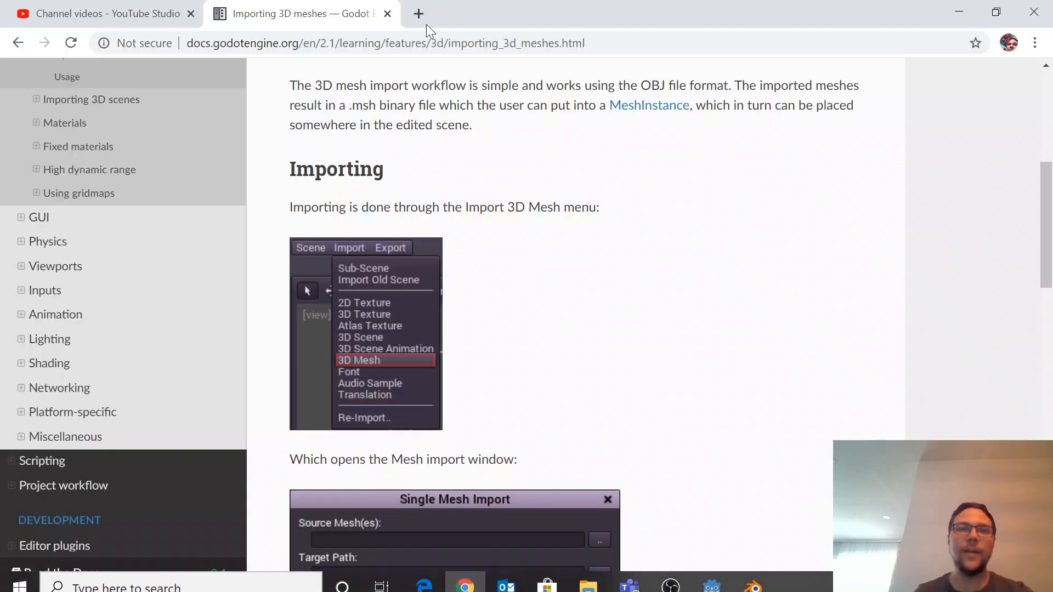
pyautogui.click(419, 12)
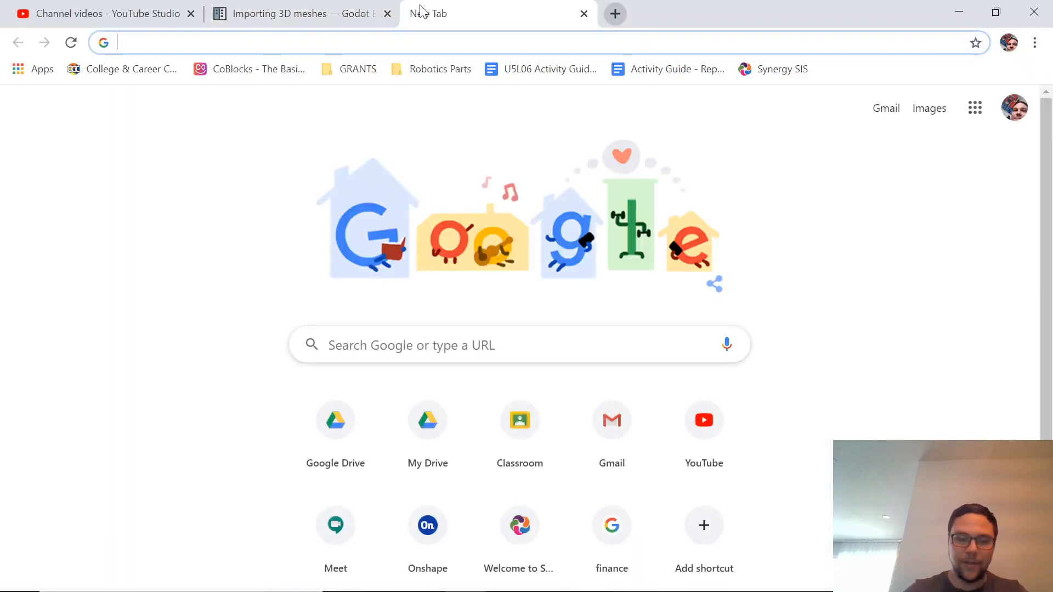
pyautogui.write('extrude')
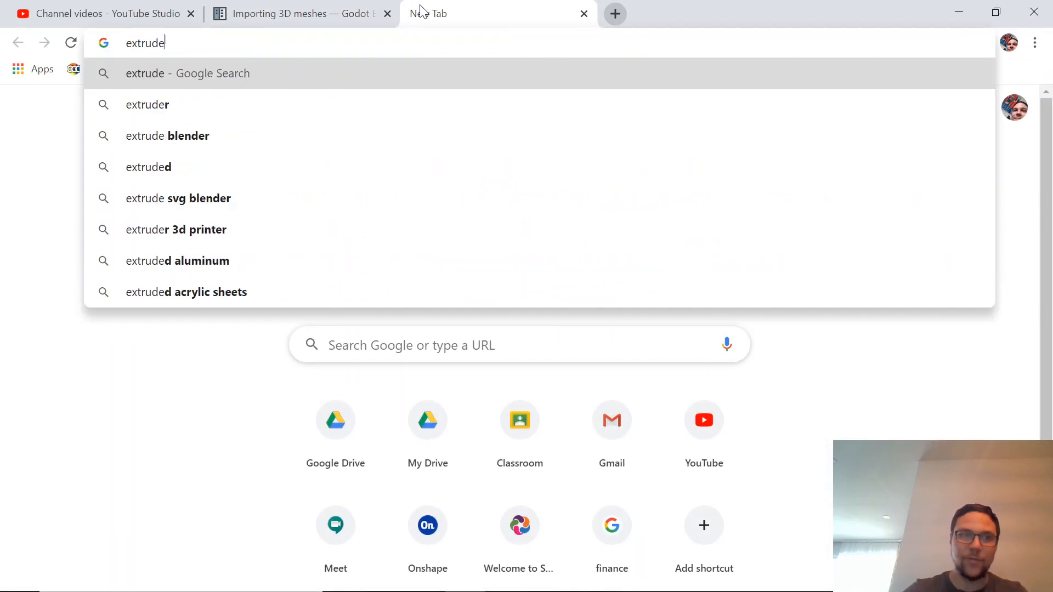
pyautogui.write(' a face vlend')
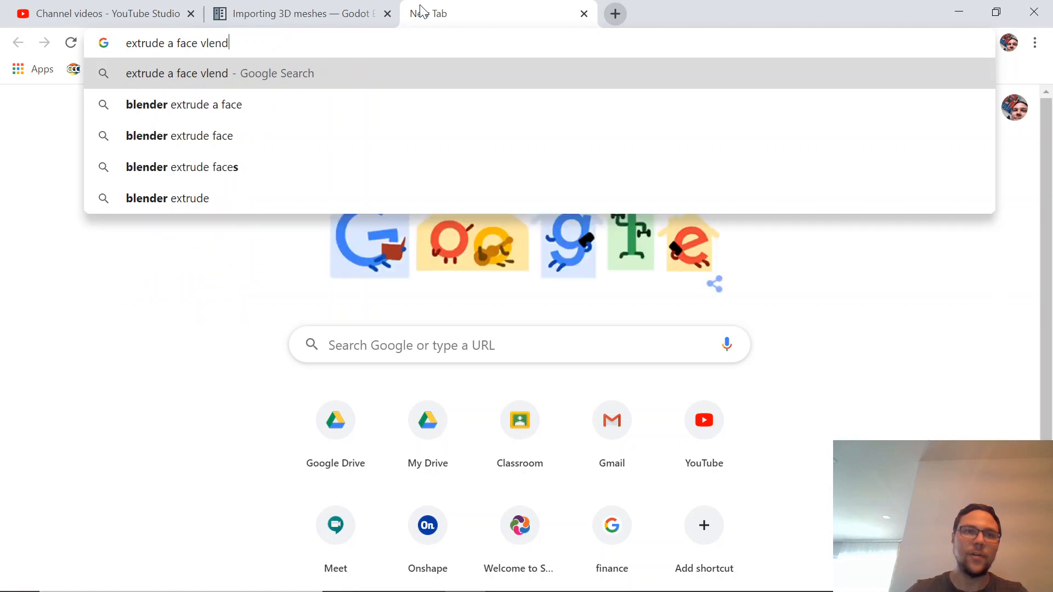
pyautogui.press('BackSpace')
pyautogui.press('BackSpace')
pyautogui.write('blender')
pyautogui.press('Return')
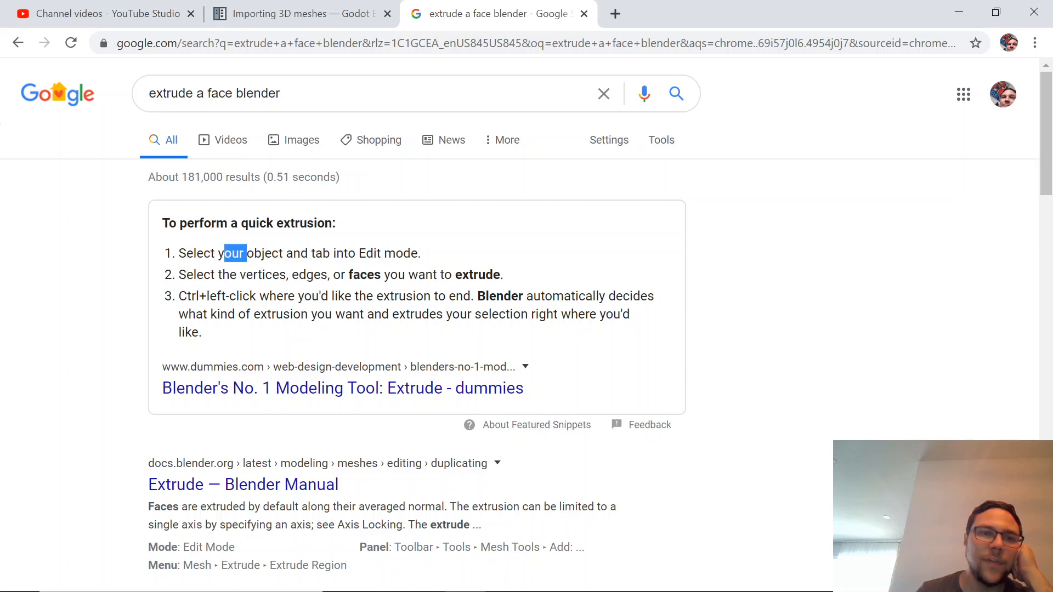
pyautogui.moveTo(247, 253); pyautogui.dragTo(330, 254)
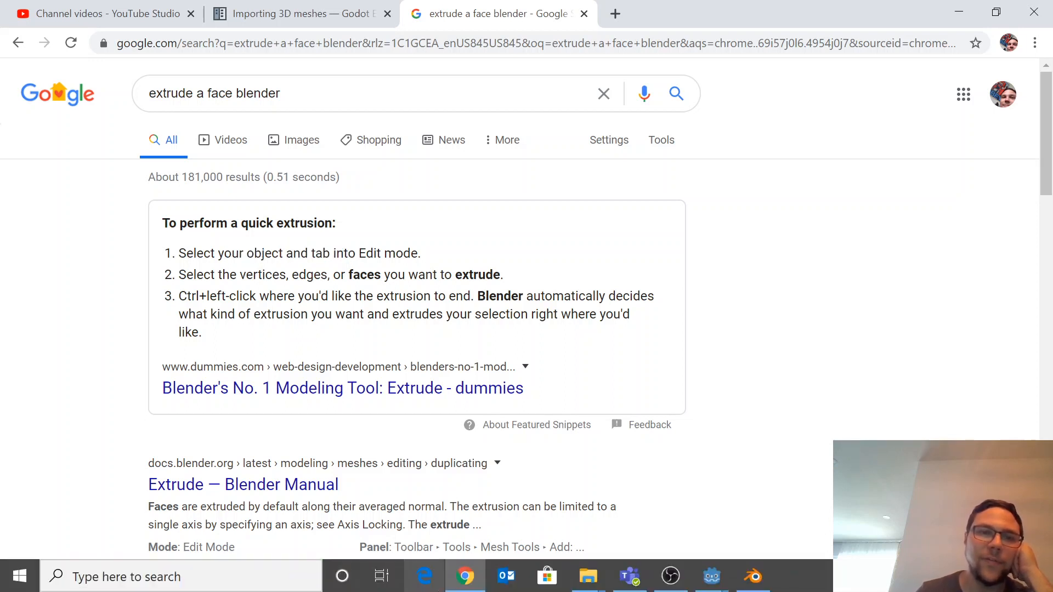
# - Switch back to Blender, activate the Select Box tool, and box-select the four vertices of the cube's darker side face
pyautogui.click(753, 576)
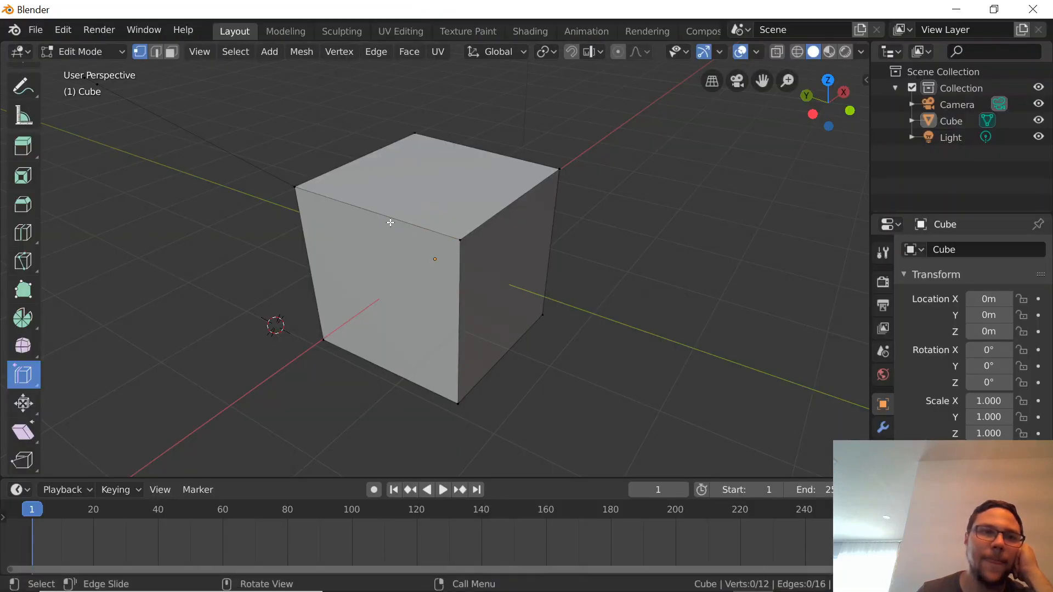
pyautogui.click(64, 30)
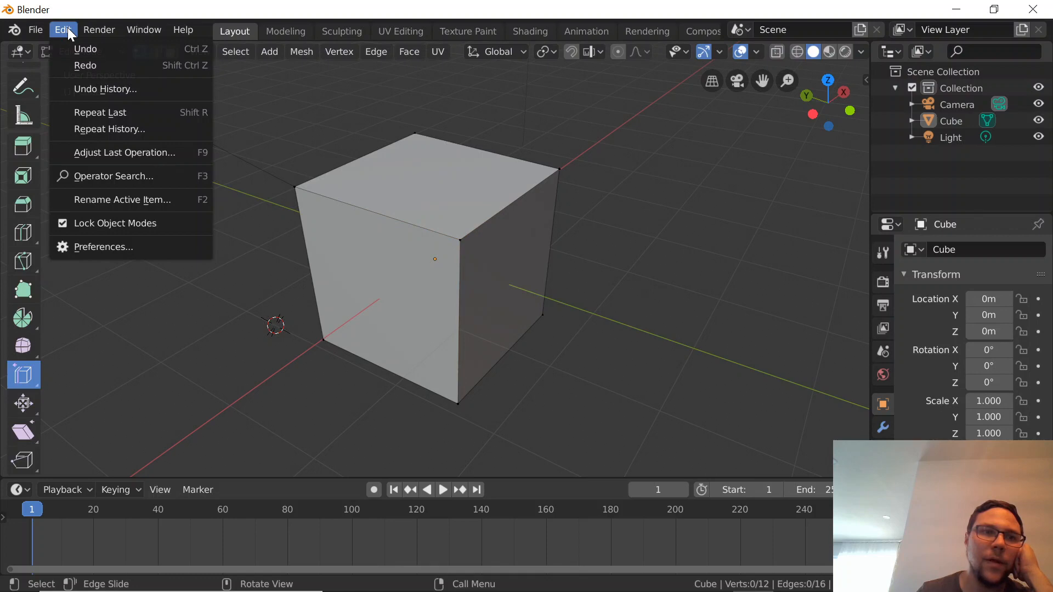
pyautogui.click(68, 28)
pyautogui.scroll(3, 37, 136)
pyautogui.scroll(2, 43, 112)
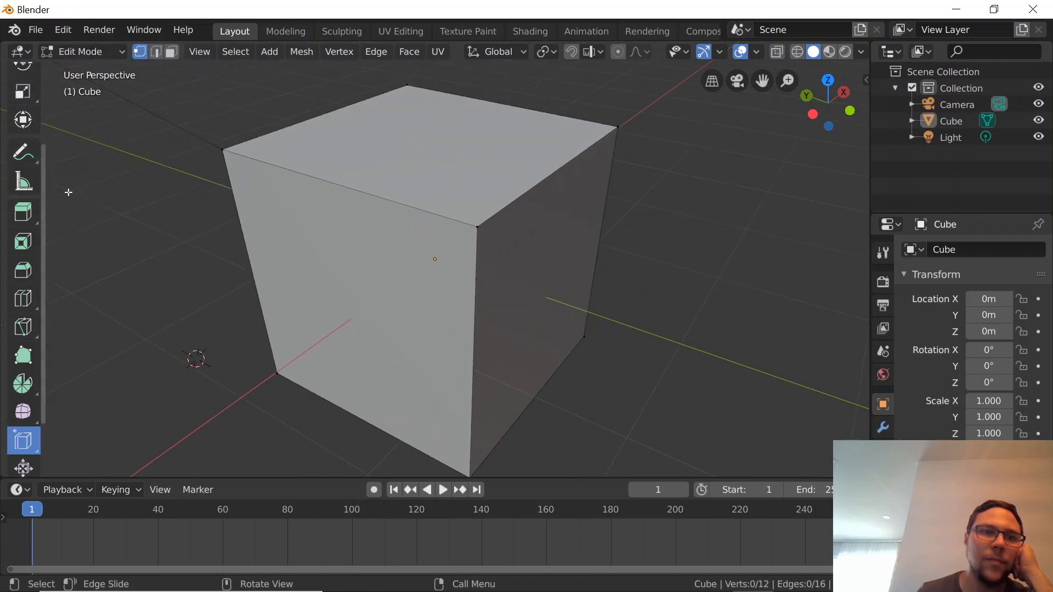
pyautogui.scroll(-2, 495, 242)
pyautogui.scroll(3, 11, 126)
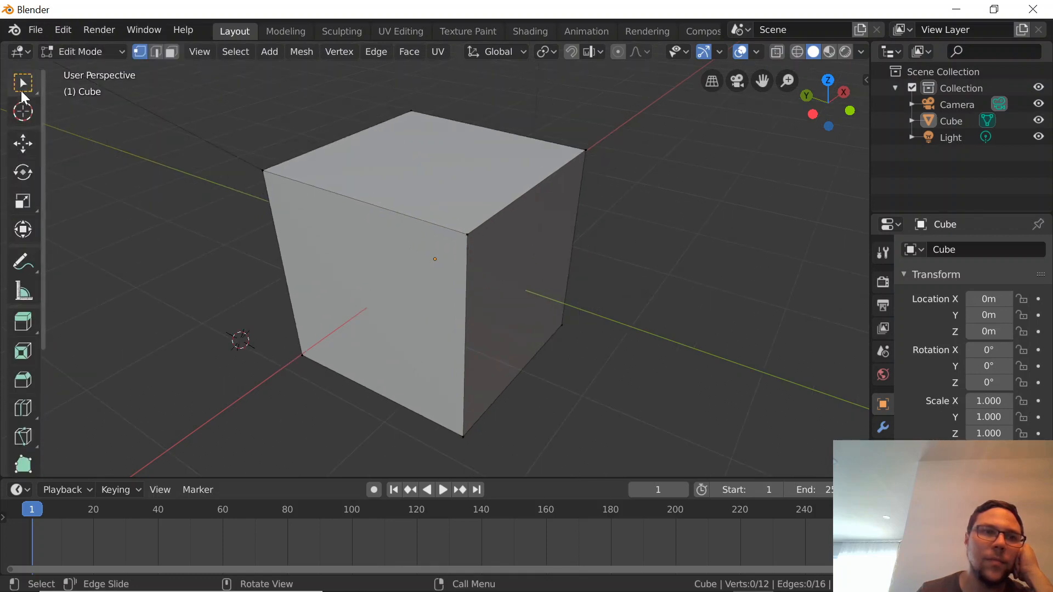
pyautogui.click(30, 88)
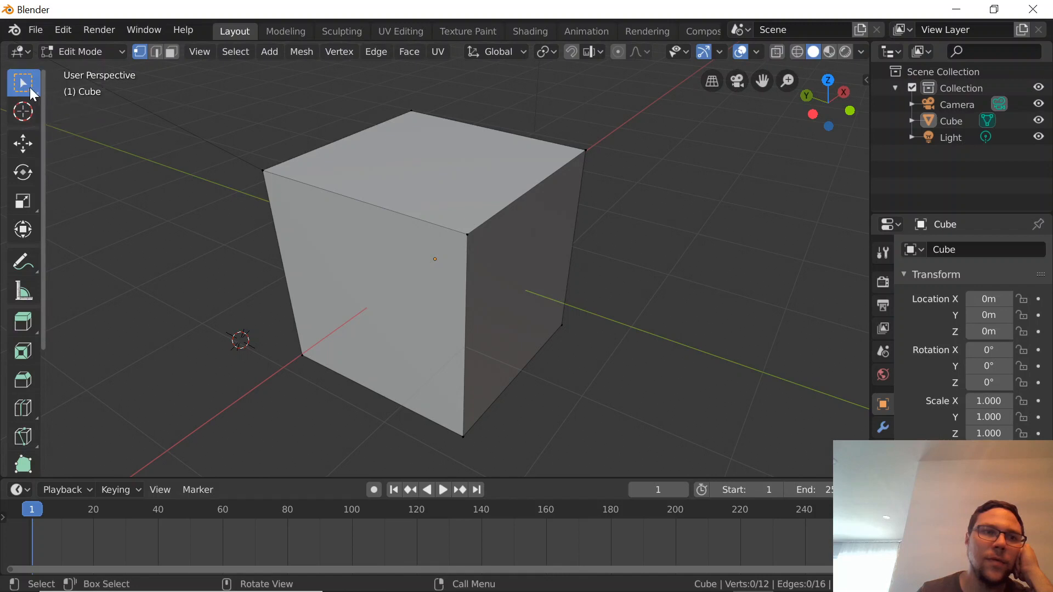
pyautogui.moveTo(410, 147); pyautogui.dragTo(615, 435)
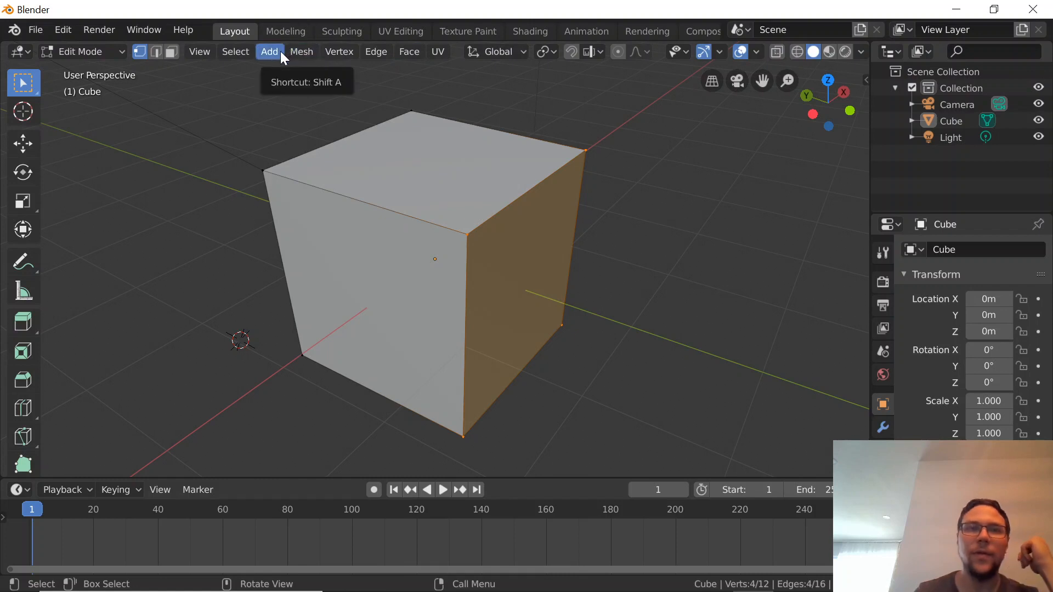
# - Extrude the selected side face outward along the Y axis with Extrude Region, undoing the shorter trial extrusions, and clear the selection
pyautogui.click(23, 322)
pyautogui.moveTo(615, 321); pyautogui.dragTo(680, 377)
pyautogui.scroll(-2, 680, 377)
pyautogui.scroll(-1, 680, 377)
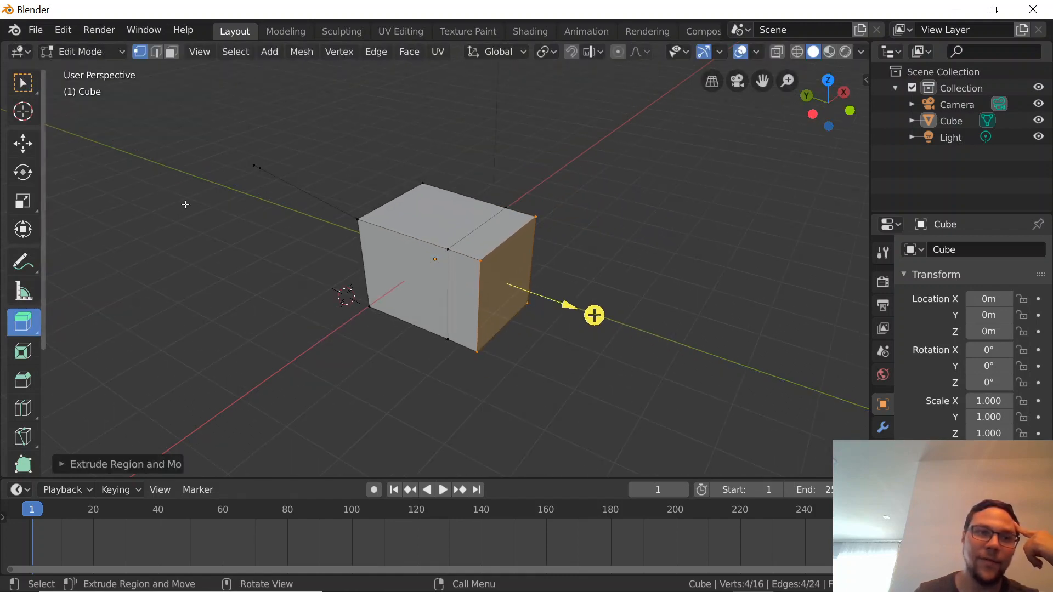
pyautogui.moveTo(595, 315); pyautogui.dragTo(658, 337)
pyautogui.hotkey('ctrl', 'z')
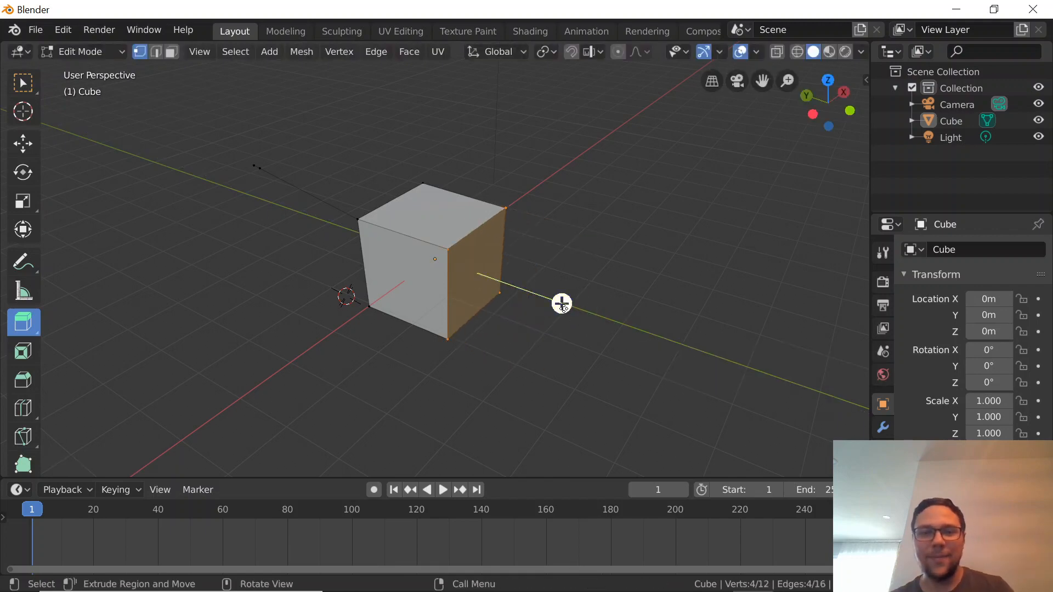
pyautogui.moveTo(595, 316); pyautogui.dragTo(679, 392)
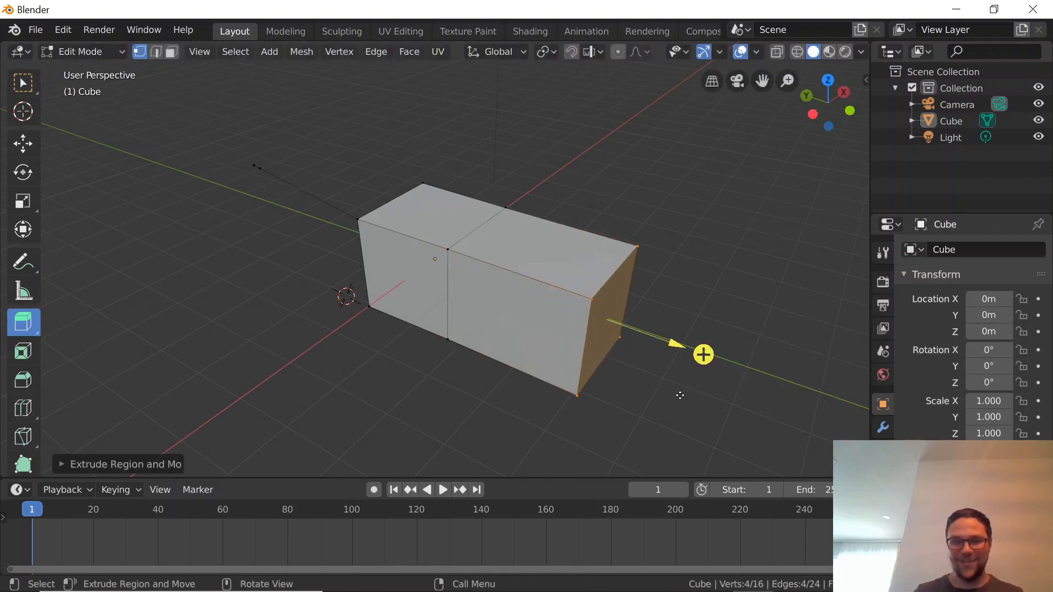
pyautogui.click(678, 391)
pyautogui.scroll(-1, 675, 315)
pyautogui.moveTo(675, 315)
pyautogui.mouseDown(button='middle')
pyautogui.moveTo(653, 346)
pyautogui.moveTo(668, 332)
pyautogui.mouseUp(button='middle')
pyautogui.scroll(2, 634, 341)
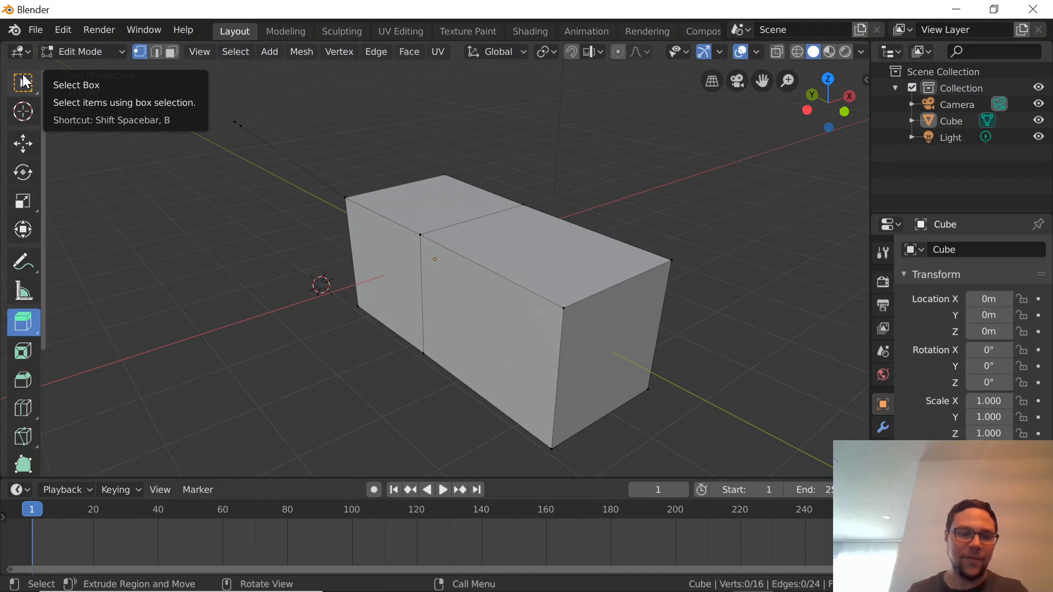
# - Box-select the upper edge of the extruded block's end face
pyautogui.click(519, 258)
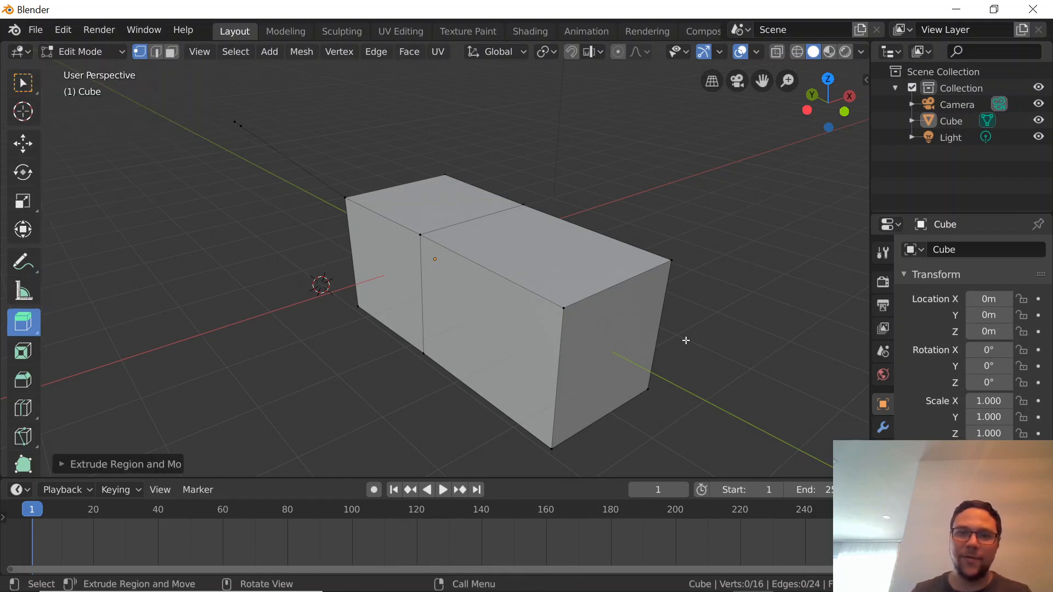
pyautogui.hotkey('shift', 'space')
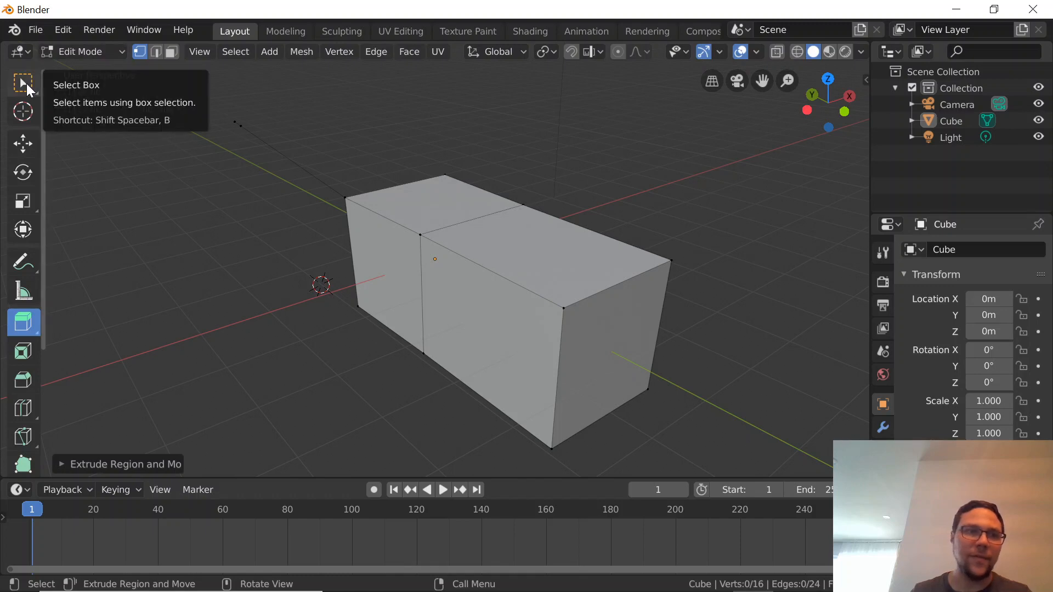
pyautogui.press('b')
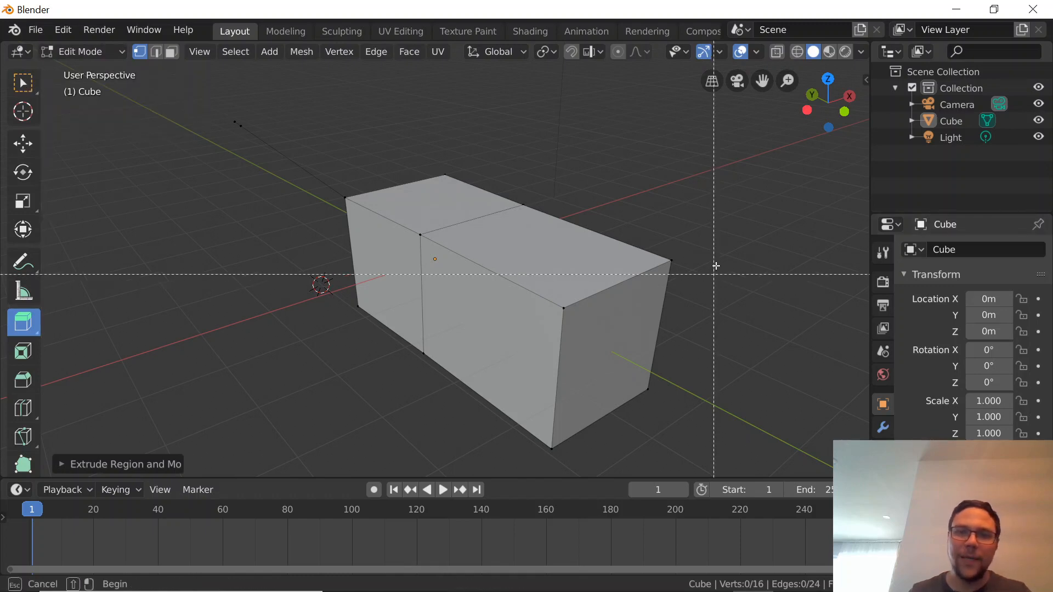
pyautogui.moveTo(706, 236); pyautogui.dragTo(523, 352)
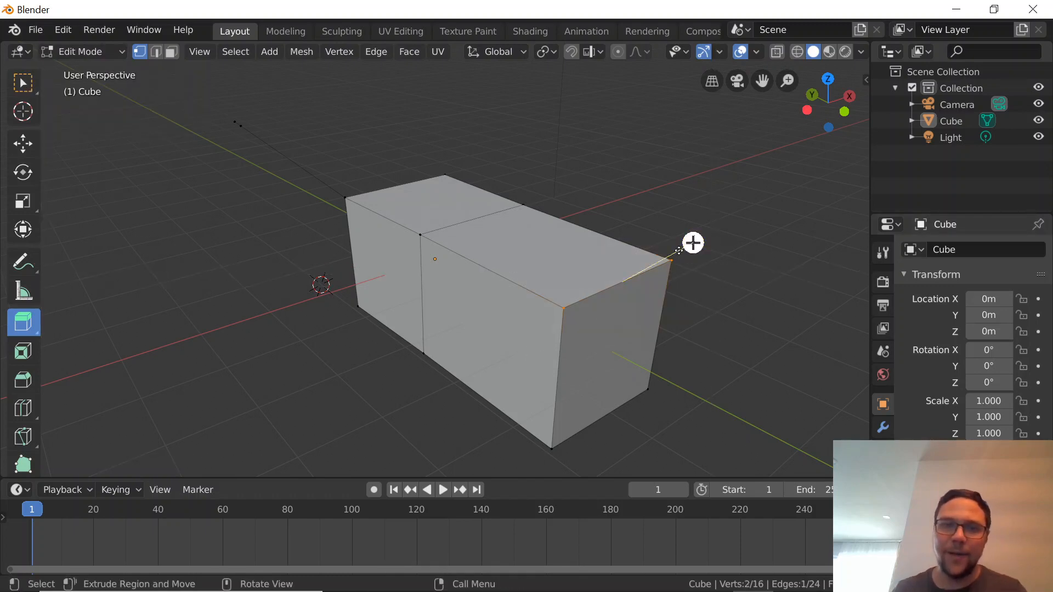
# - Extrude the selected edge along its own direction past the block's long side face, undo the follow-up change, and clear the selection
pyautogui.moveTo(694, 242); pyautogui.dragTo(617, 285)
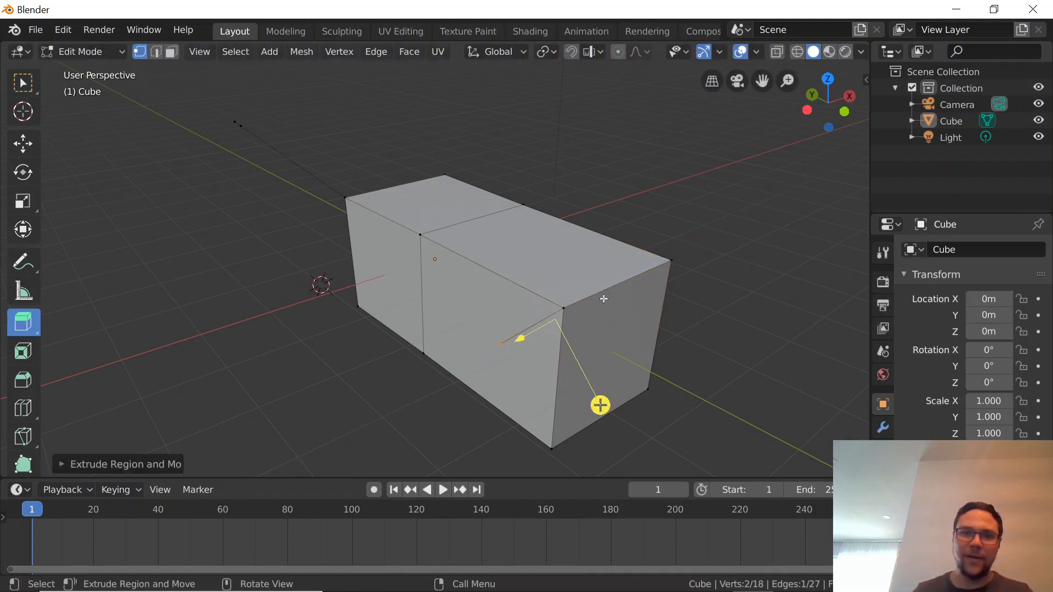
pyautogui.moveTo(624, 388); pyautogui.dragTo(672, 378)
pyautogui.moveTo(672, 378); pyautogui.dragTo(720, 313, button='middle')
pyautogui.hotkey('ctrl', 'z')
pyautogui.click(724, 287)
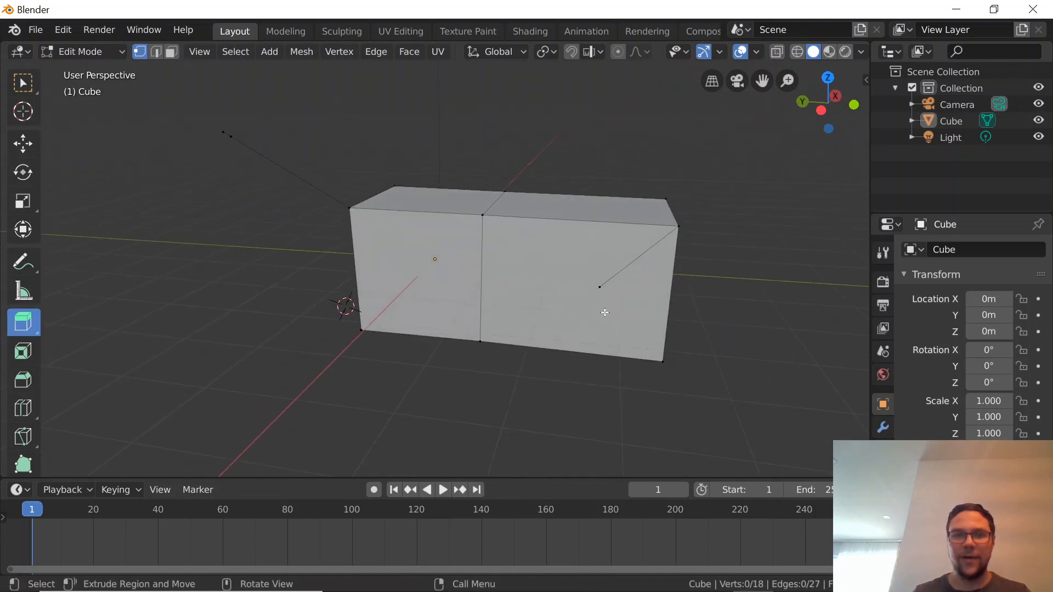
# - Select and slightly extrude the middle vertex of the long side's upper edge, and add the lower corner vertex at the extruded end to the selection
pyautogui.moveTo(506, 227); pyautogui.dragTo(474, 213)
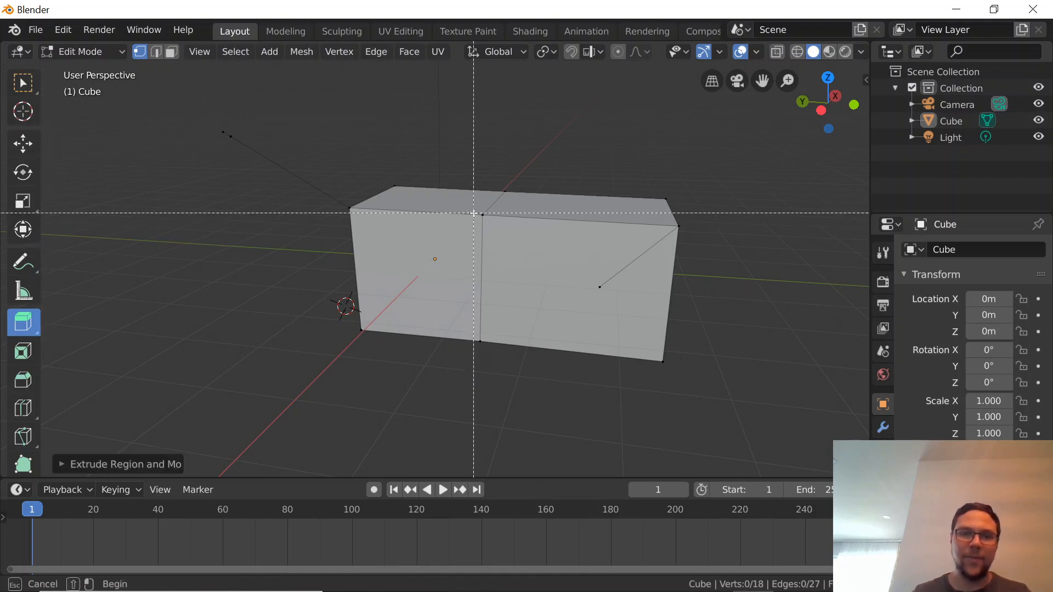
pyautogui.click(483, 216)
pyautogui.moveTo(635, 344); pyautogui.dragTo(692, 381)
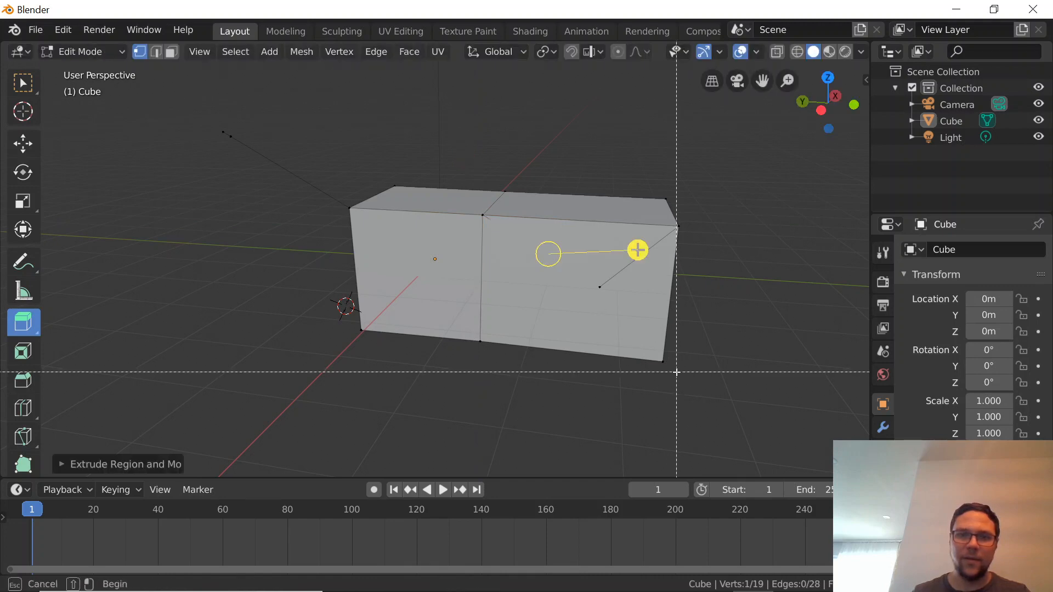
pyautogui.keyDown('shift'); pyautogui.click(662, 357); pyautogui.keyUp('shift')
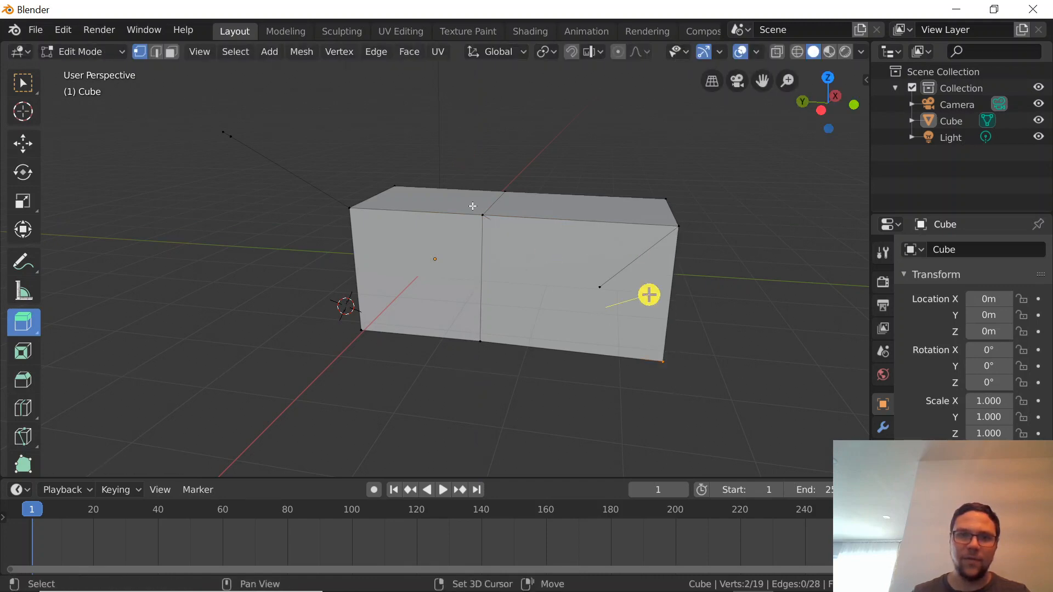
pyautogui.press('b')
pyautogui.moveTo(472, 207); pyautogui.dragTo(503, 241)
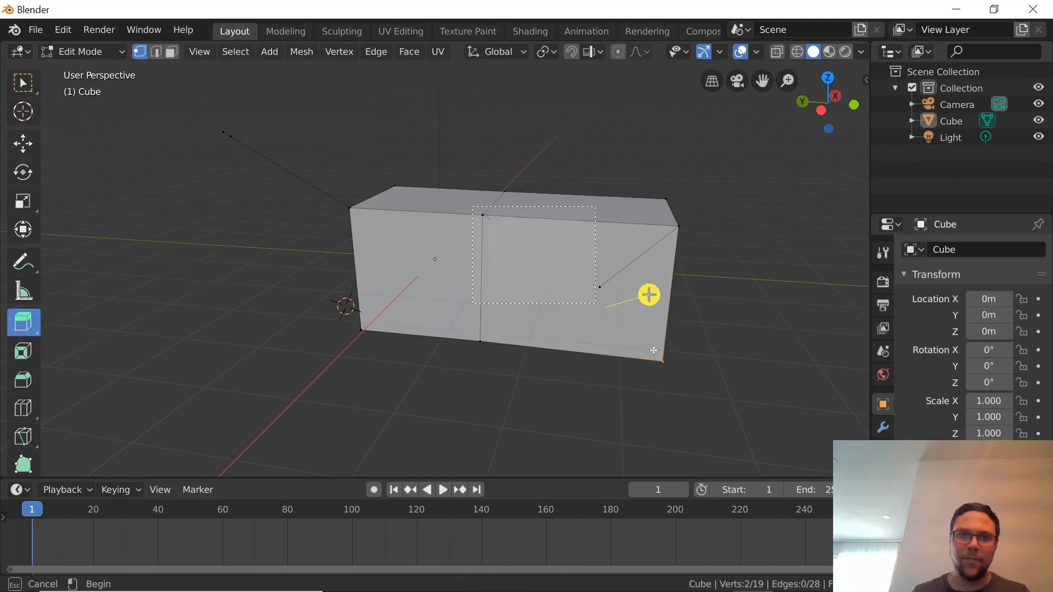
pyautogui.moveTo(653, 350); pyautogui.dragTo(511, 246)
pyautogui.press('Escape')
pyautogui.scroll(8, 489, 225)
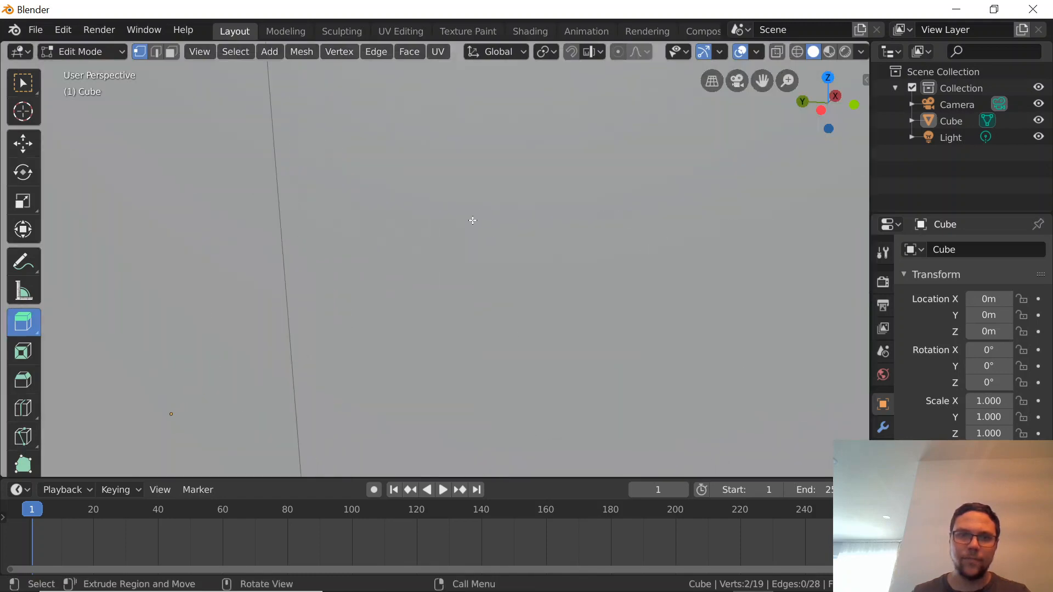
# - Reselect the middle vertex of the long side's upper edge together with the lower corner vertex at the extruded end
pyautogui.scroll(-3, 469, 220)
pyautogui.click(397, 186)
pyautogui.scroll(-8, 439, 225)
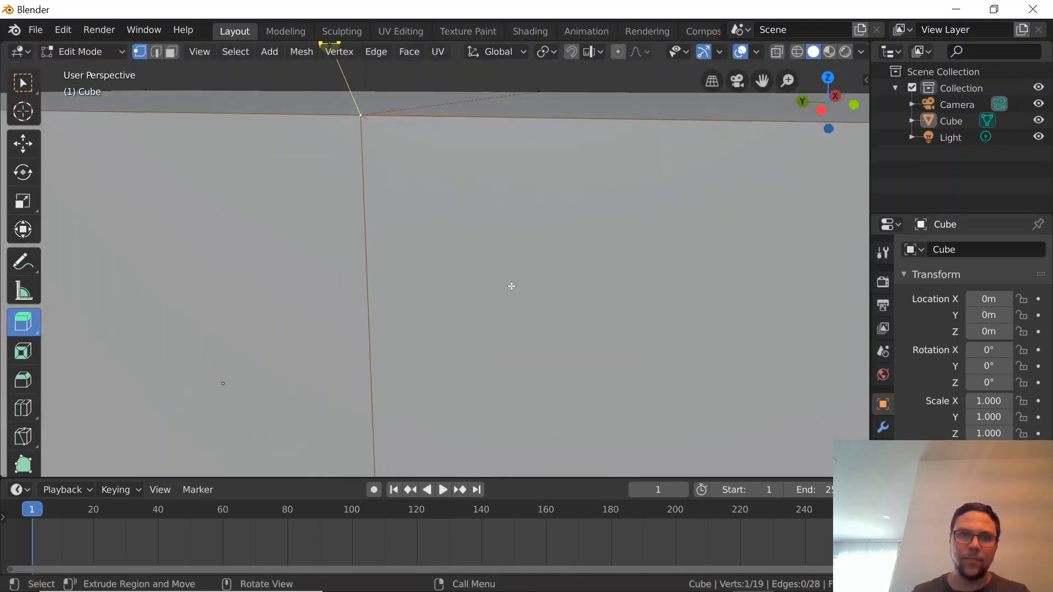
pyautogui.scroll(4, 574, 393)
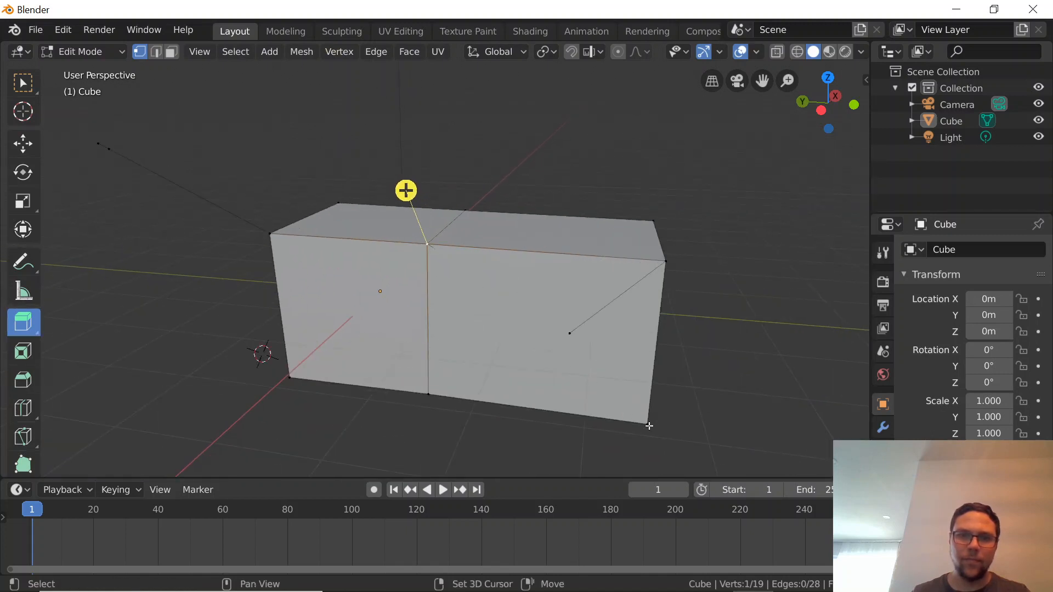
pyautogui.keyDown('shift'); pyautogui.click(647, 424); pyautogui.keyUp('shift')
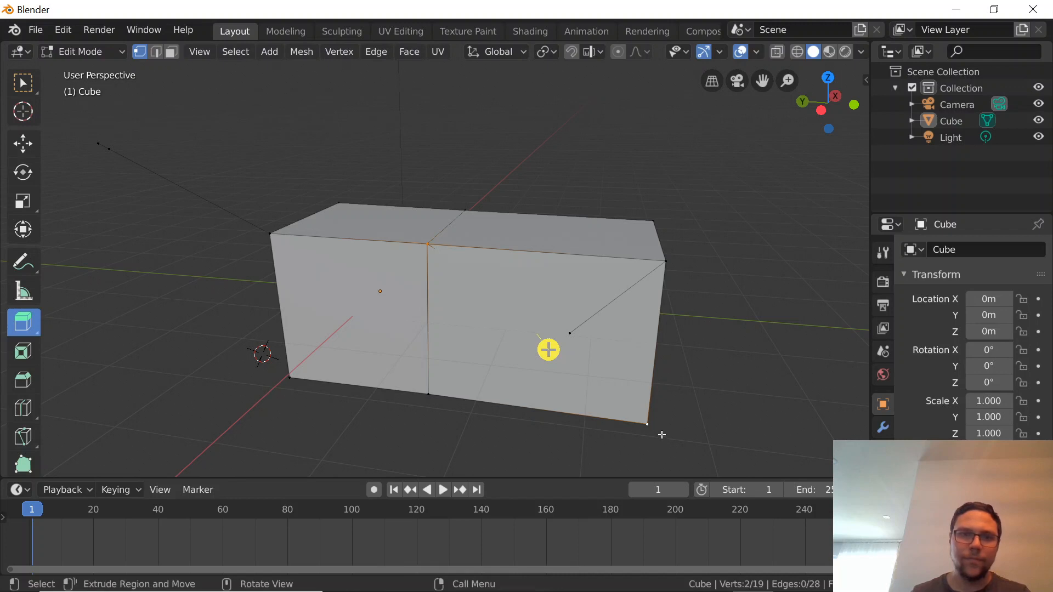
pyautogui.scroll(1, 614, 411)
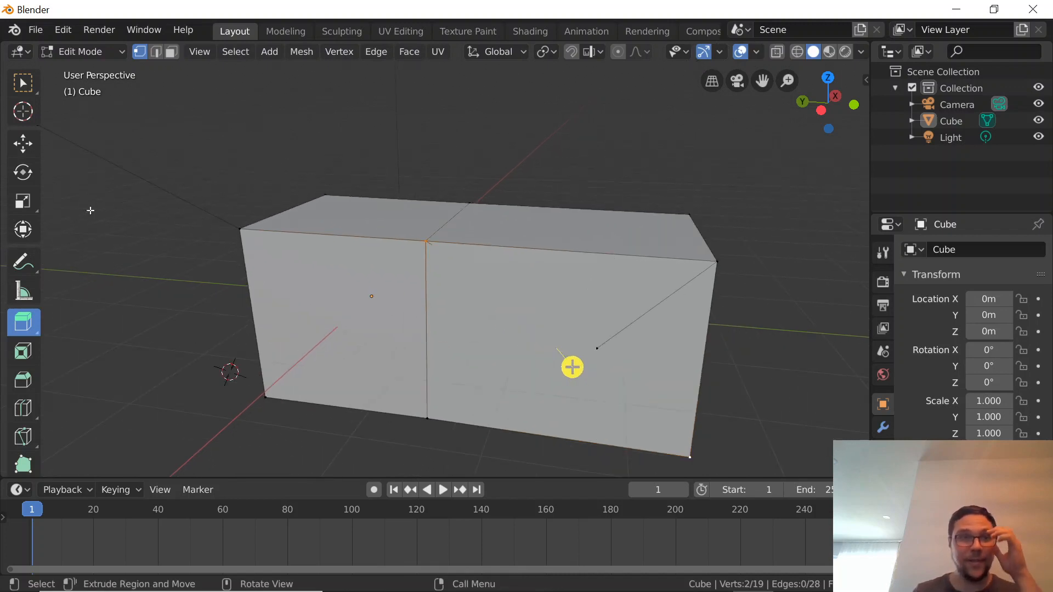
# - Add a plane at the 3D cursor and undo the addition
pyautogui.click(279, 53)
pyautogui.click(286, 68)
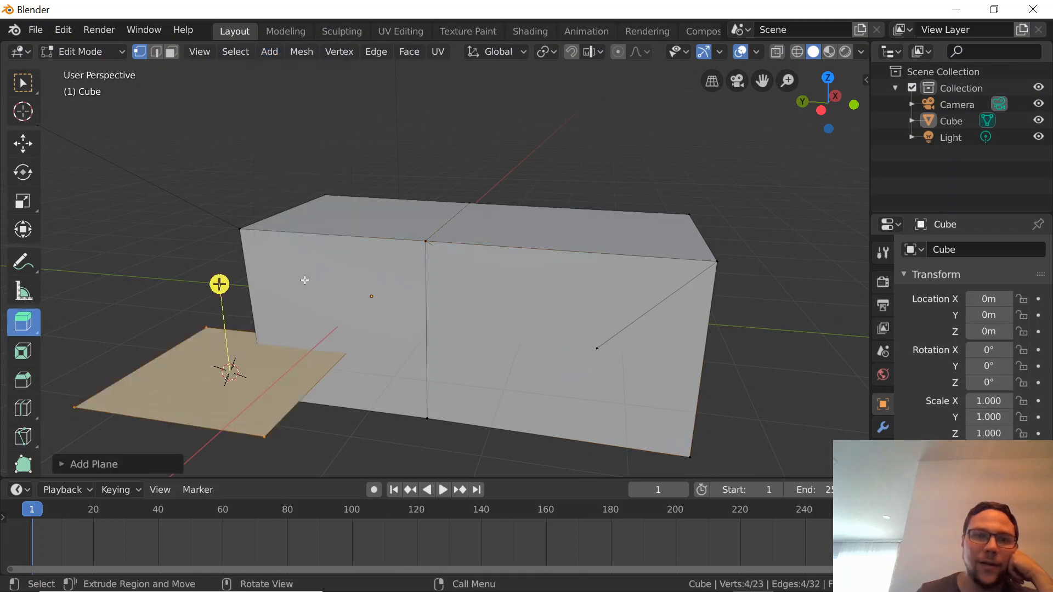
pyautogui.hotkey('ctrl', 'z')
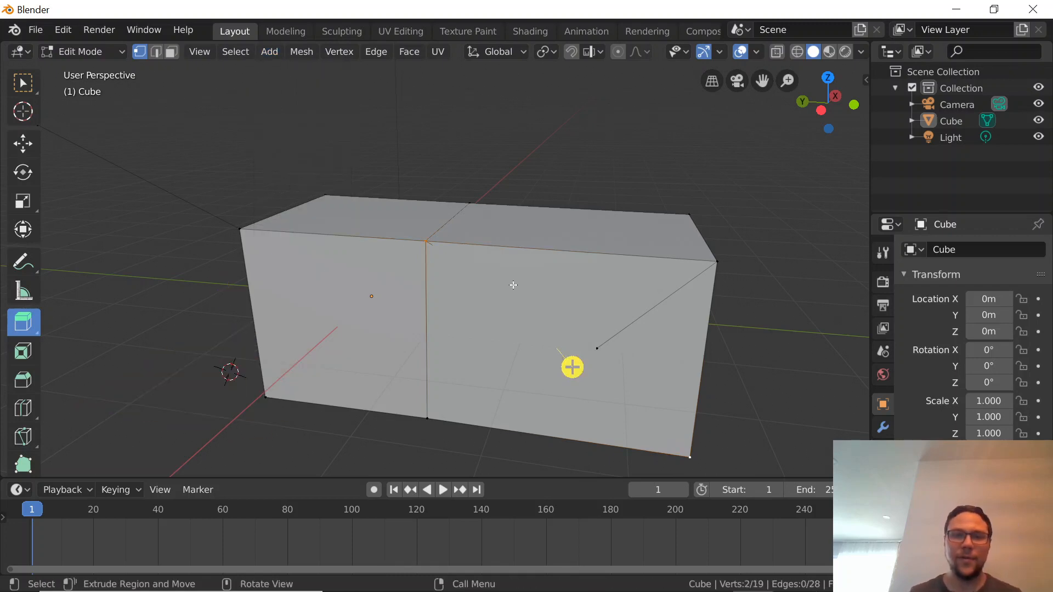
pyautogui.click(267, 52)
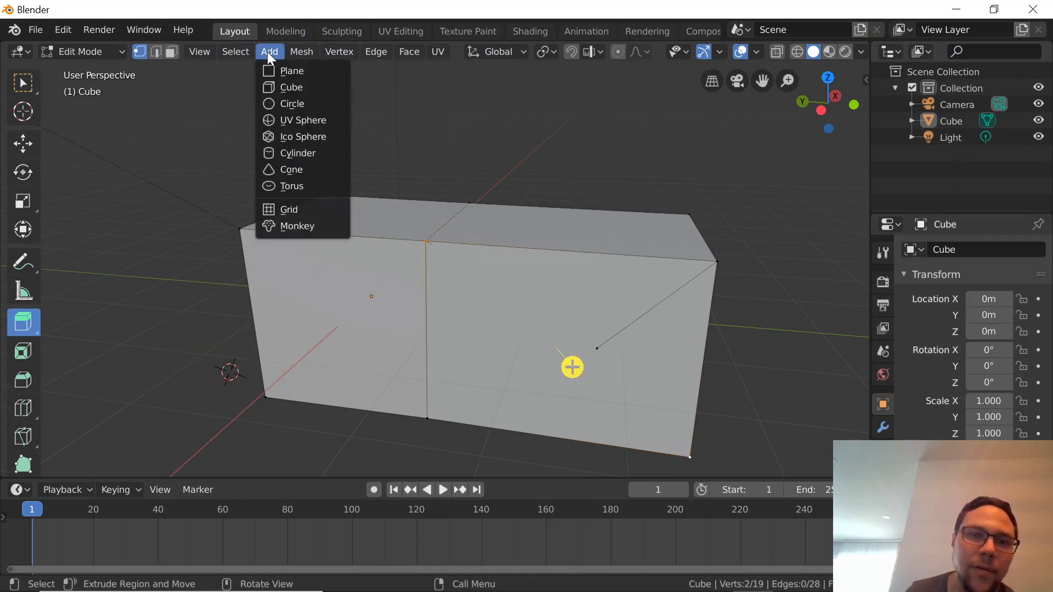
pyautogui.click(267, 52)
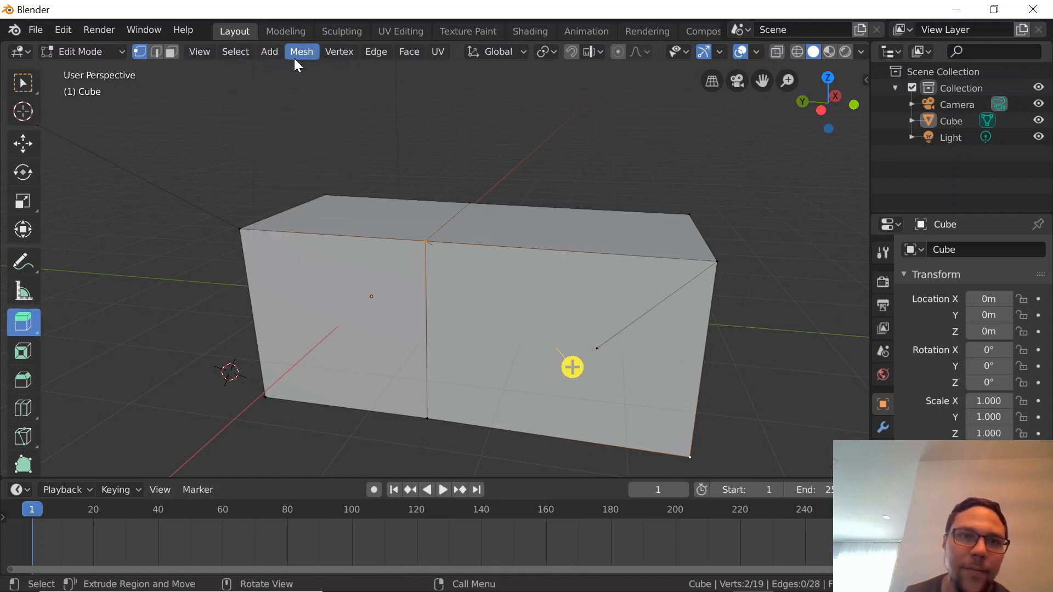
# - Try Inset Faces on the two selected vertices of the block's long side
pyautogui.click(410, 52)
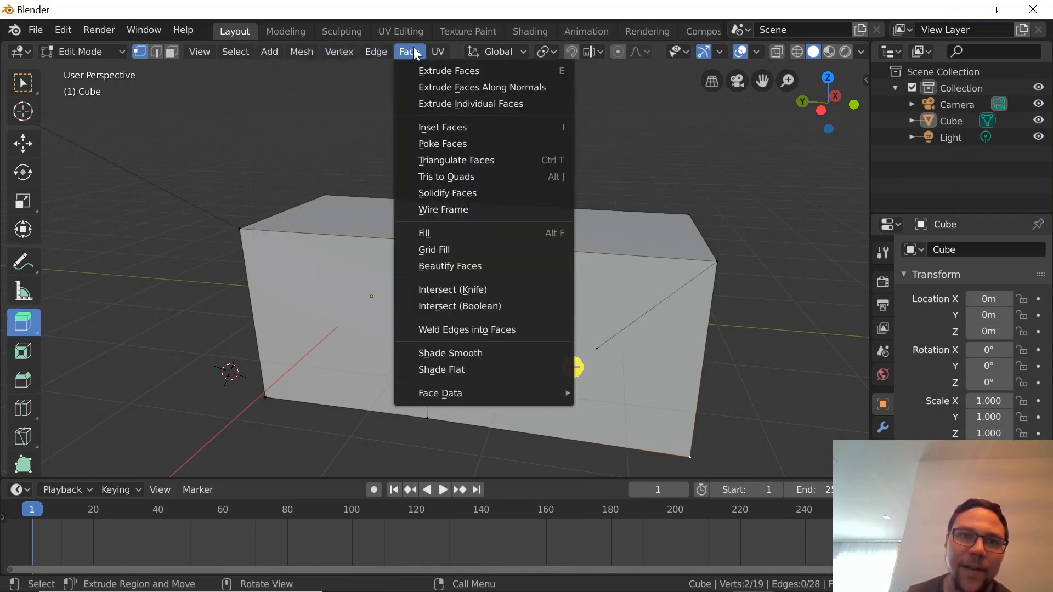
pyautogui.click(451, 133)
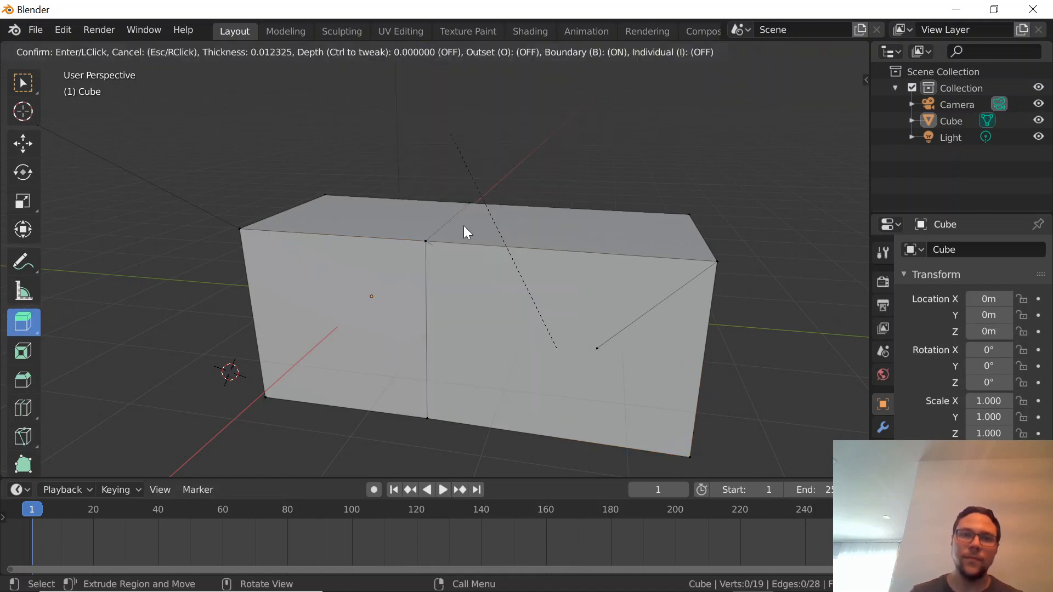
pyautogui.click(446, 255)
pyautogui.click(572, 367)
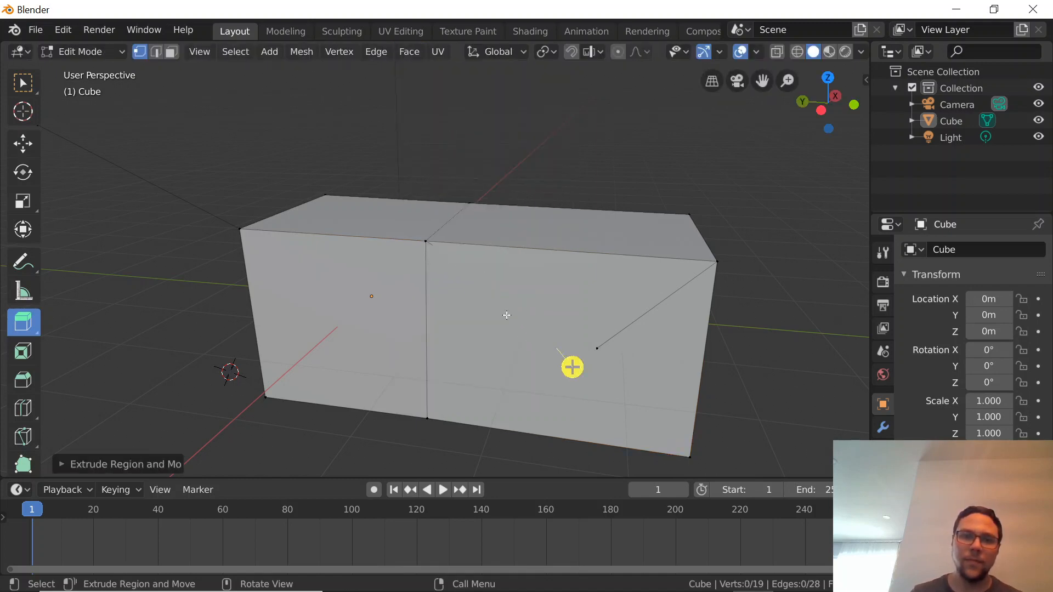
pyautogui.moveTo(723, 322); pyautogui.dragTo(674, 294, button='middle')
pyautogui.scroll(-5, 674, 307)
pyautogui.moveTo(673, 376); pyautogui.dragTo(704, 415, button='middle')
pyautogui.scroll(3, 600, 401)
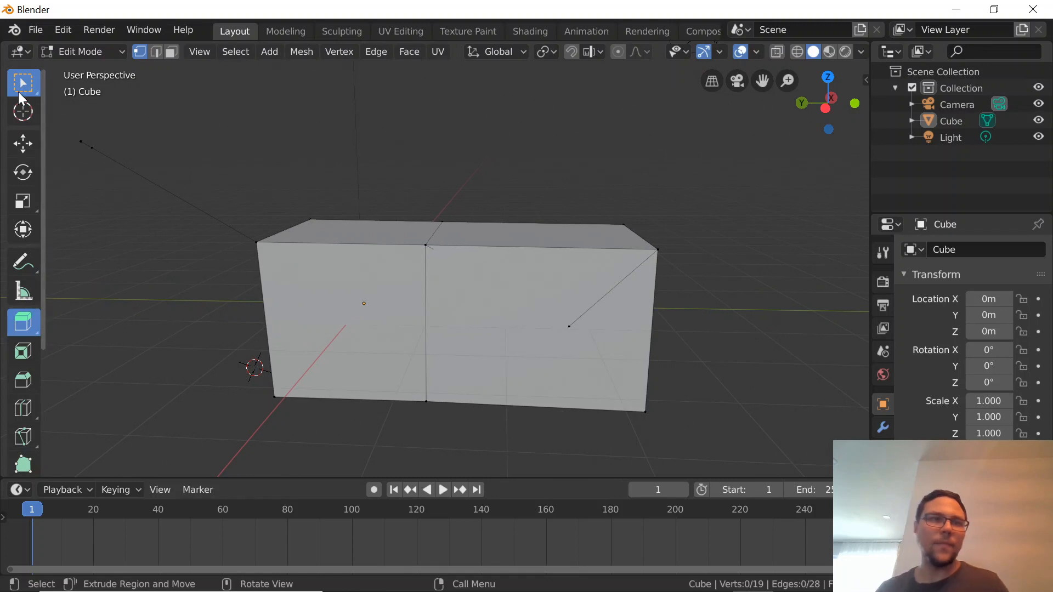
# - Switch to the Select Box tool and select the lower corner vertex at the block's extruded end
pyautogui.click(19, 93)
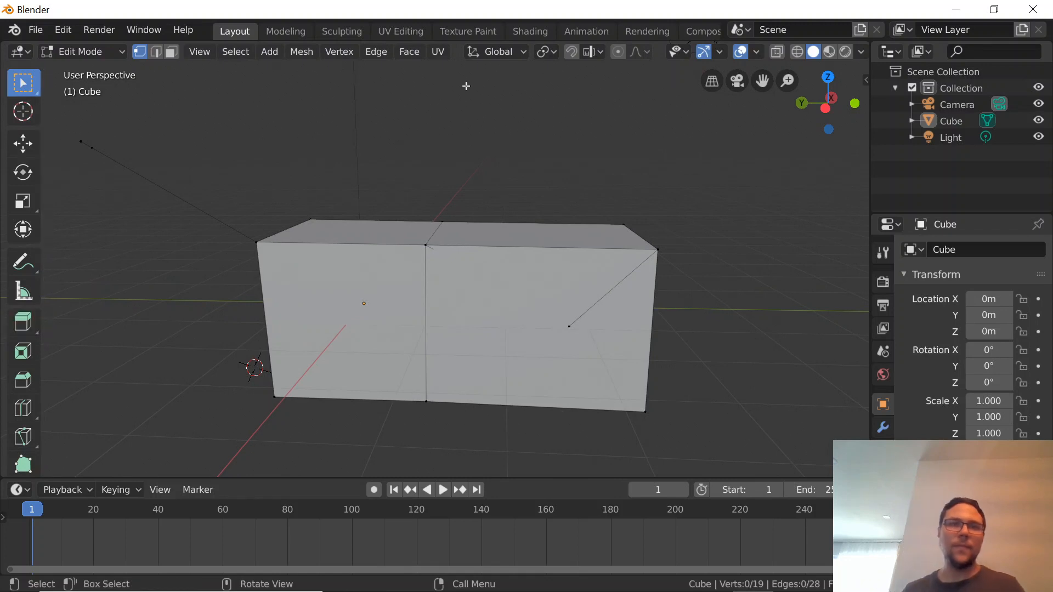
pyautogui.click(417, 54)
pyautogui.click(416, 54)
pyautogui.moveTo(456, 282); pyautogui.dragTo(692, 435)
pyautogui.click(646, 412)
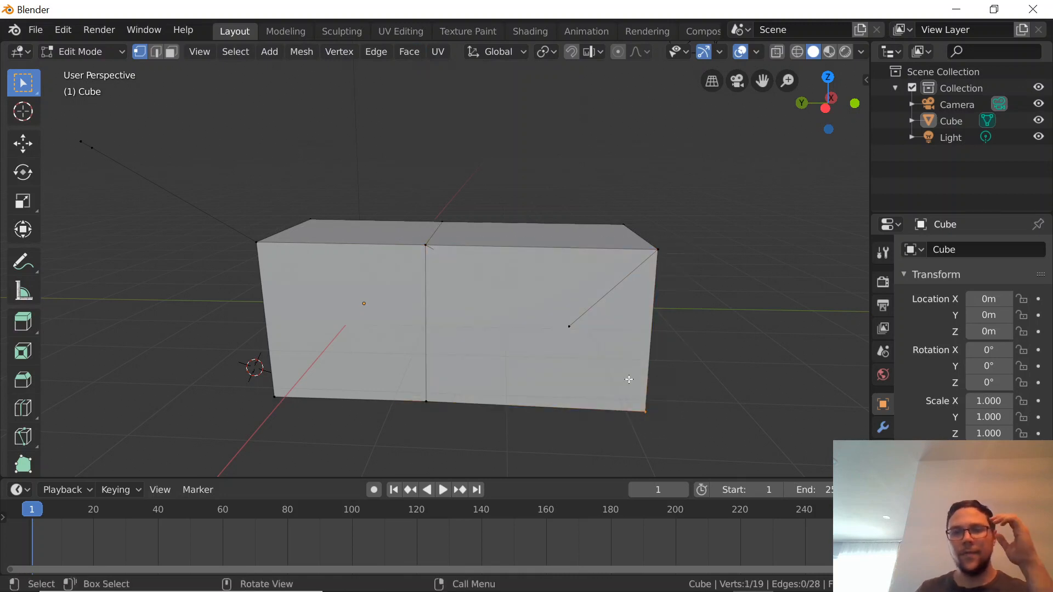
# - Try New Edge/Face from Vertices on the selected corner vertex
pyautogui.click(337, 51)
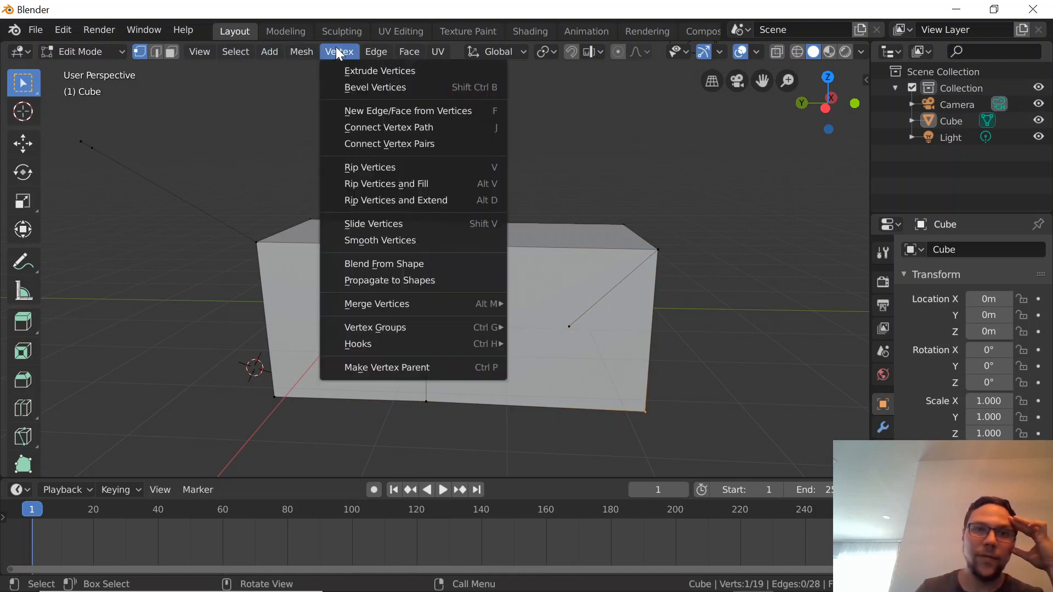
pyautogui.click(400, 112)
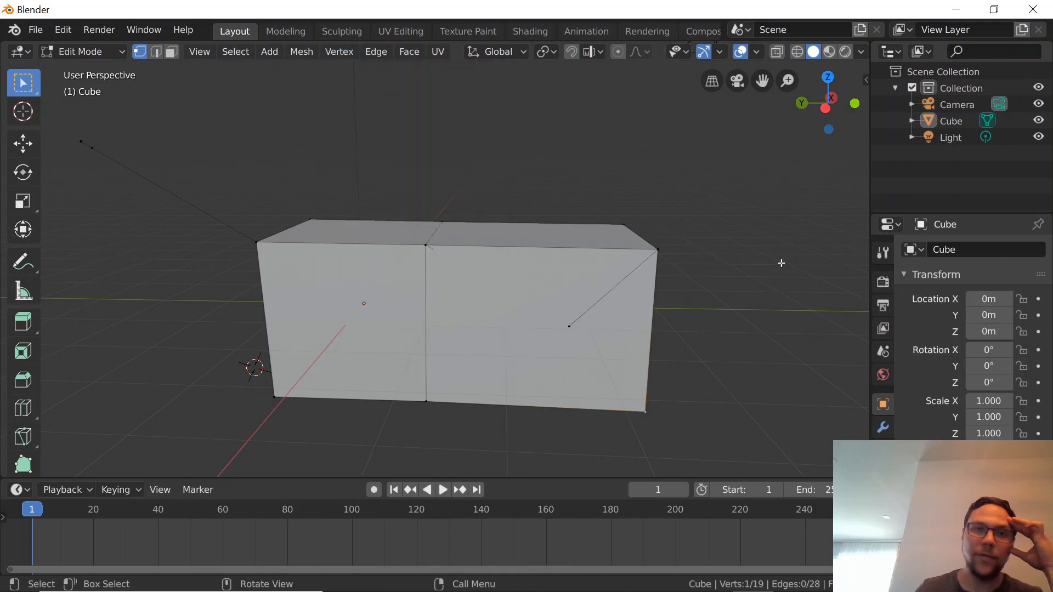
pyautogui.click(334, 54)
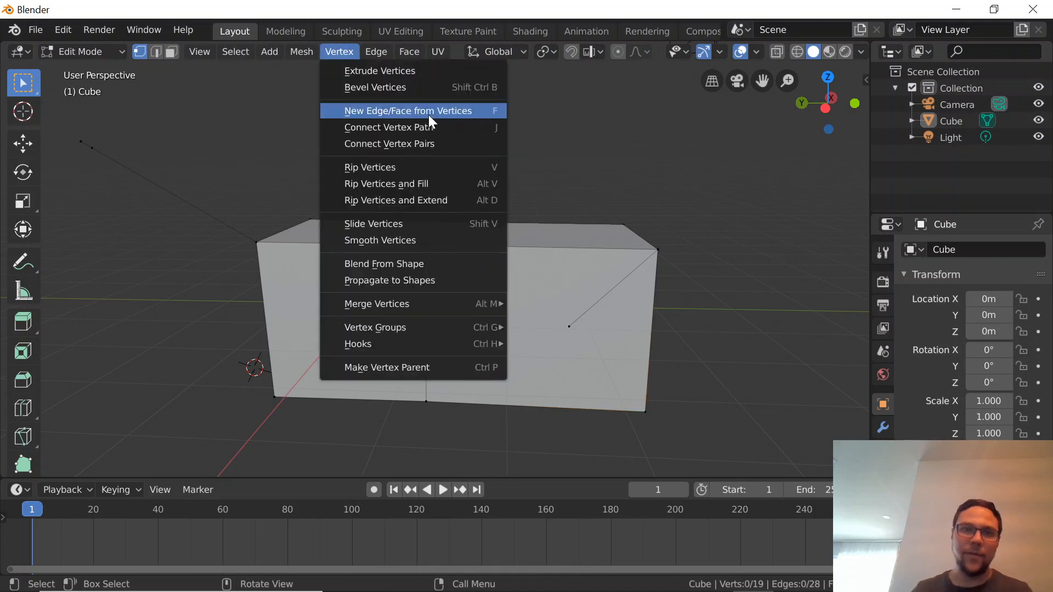
pyautogui.click(427, 113)
# - Select the lower corner vertex and the upper edge's middle vertex, and join them diagonally across the side face with Connect Vertex Path
pyautogui.click(450, 272)
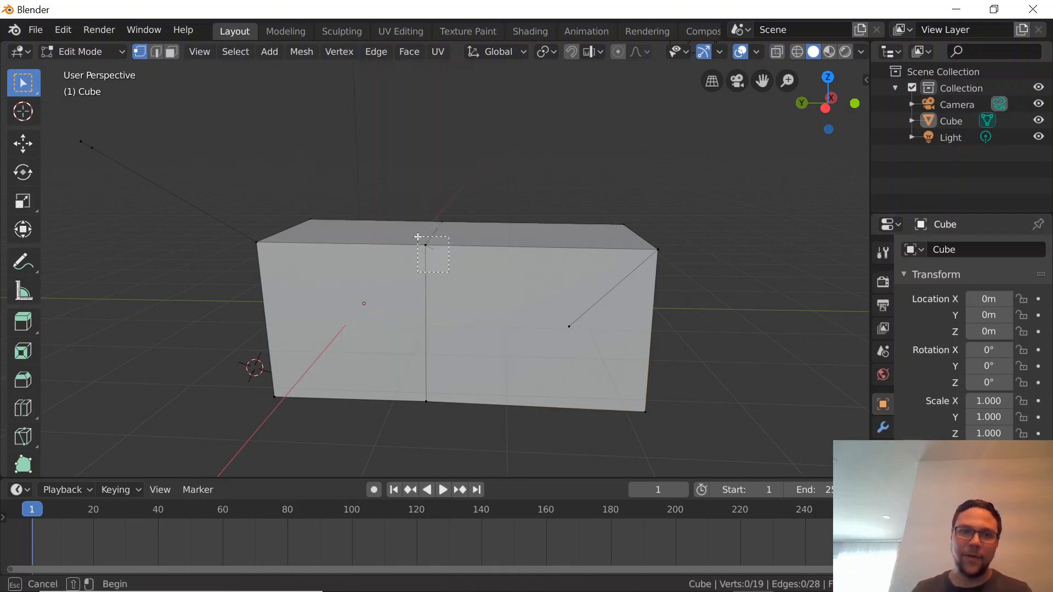
pyautogui.click(656, 420)
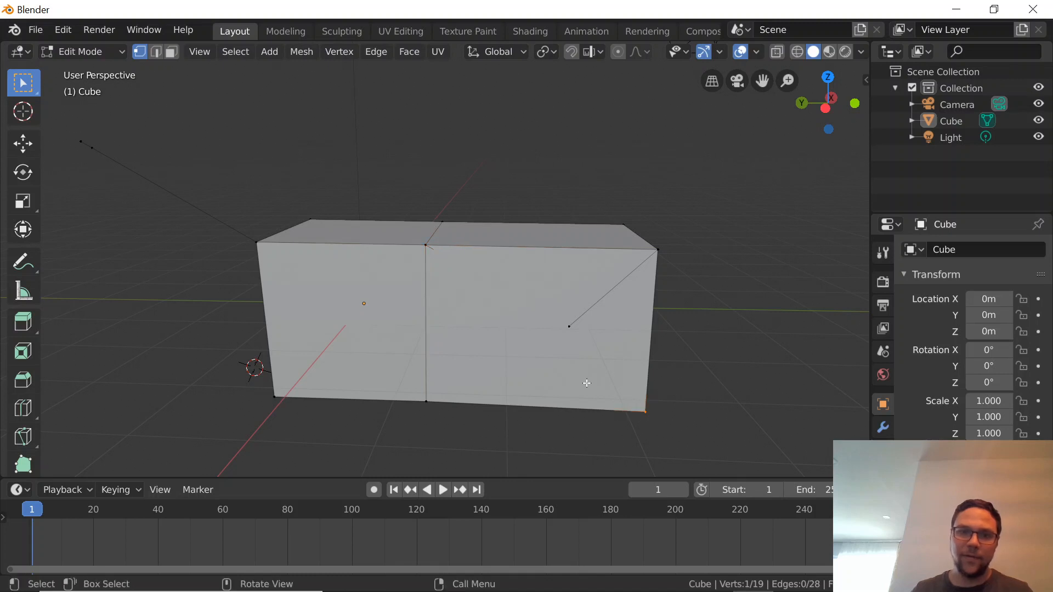
pyautogui.keyDown('shift'); pyautogui.click(425, 244); pyautogui.keyUp('shift')
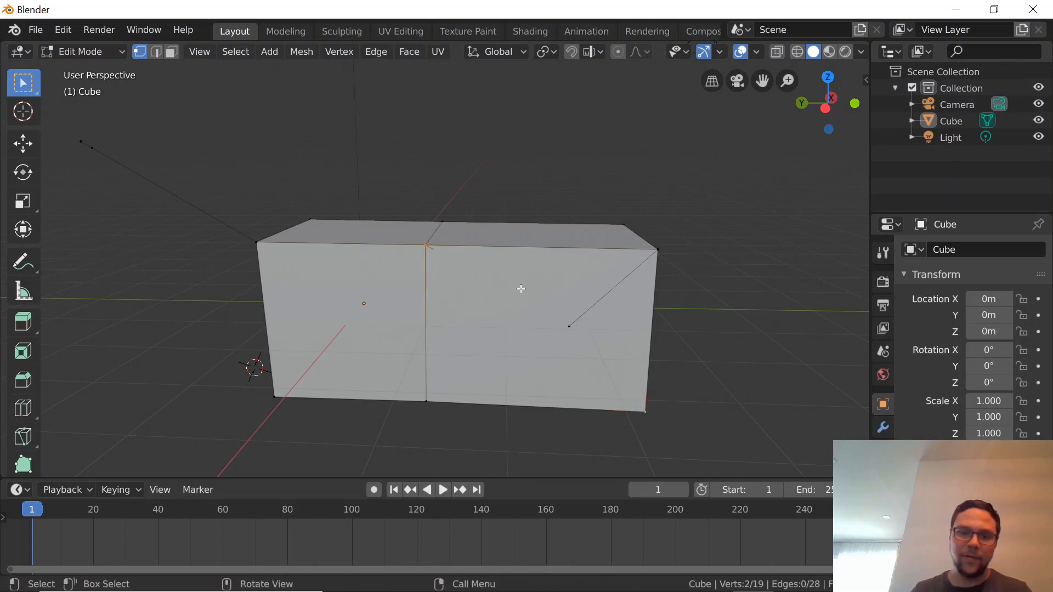
pyautogui.press('j')
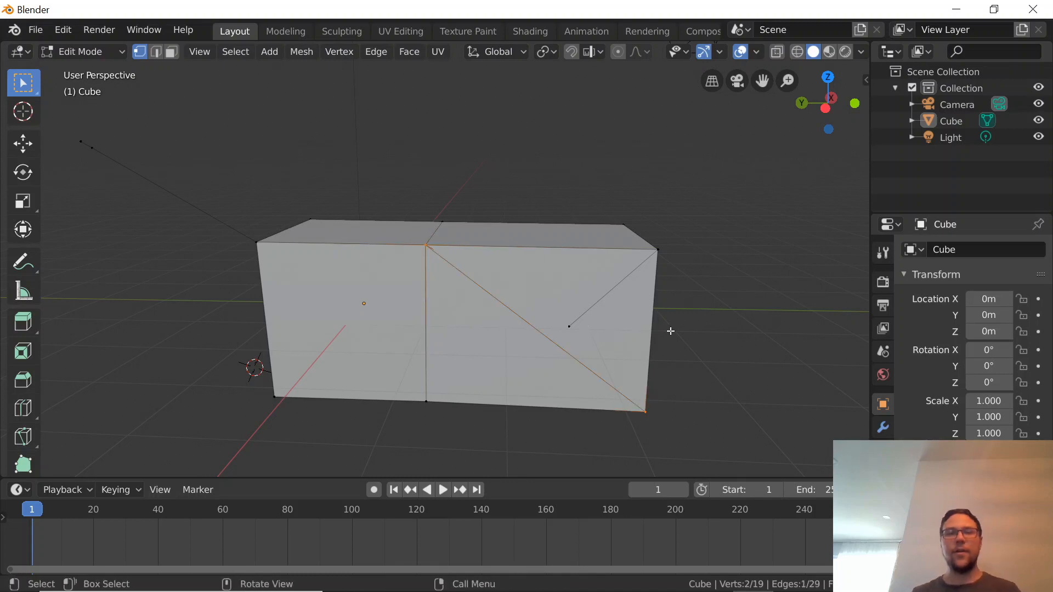
# - Box-select the vertices around the upper triangle of the split side face, extrude them with Extrude Faces, and undo the extrusion
pyautogui.moveTo(670, 331); pyautogui.dragTo(728, 292, button='middle')
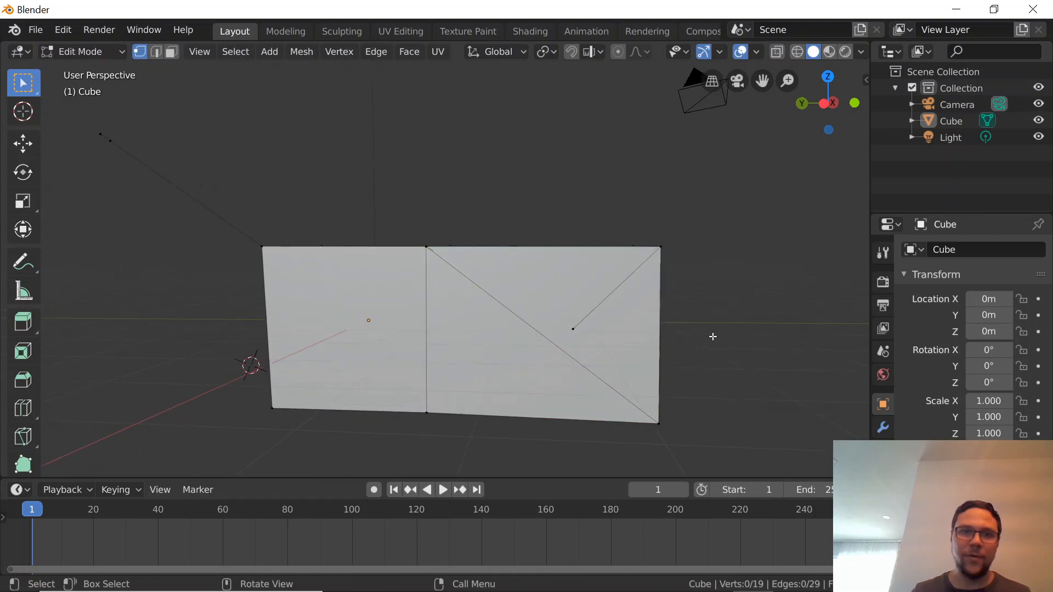
pyautogui.moveTo(404, 233); pyautogui.dragTo(458, 252)
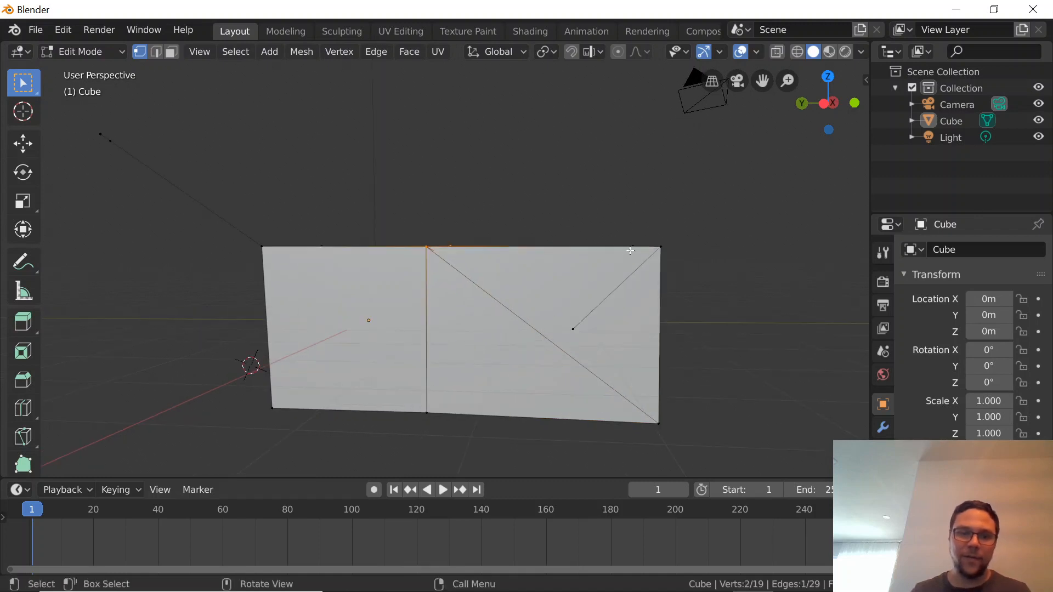
pyautogui.keyDown('shift'); pyautogui.moveTo(645, 239); pyautogui.dragTo(679, 271); pyautogui.keyUp('shift')
pyautogui.keyDown('shift'); pyautogui.moveTo(675, 433); pyautogui.dragTo(644, 410); pyautogui.keyUp('shift')
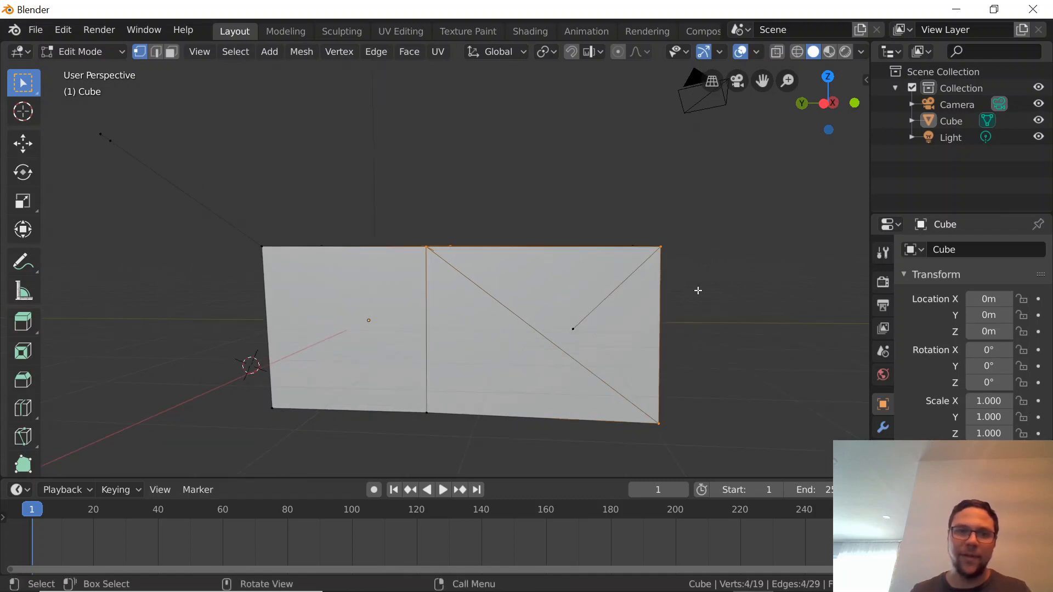
pyautogui.click(410, 51)
pyautogui.click(439, 71)
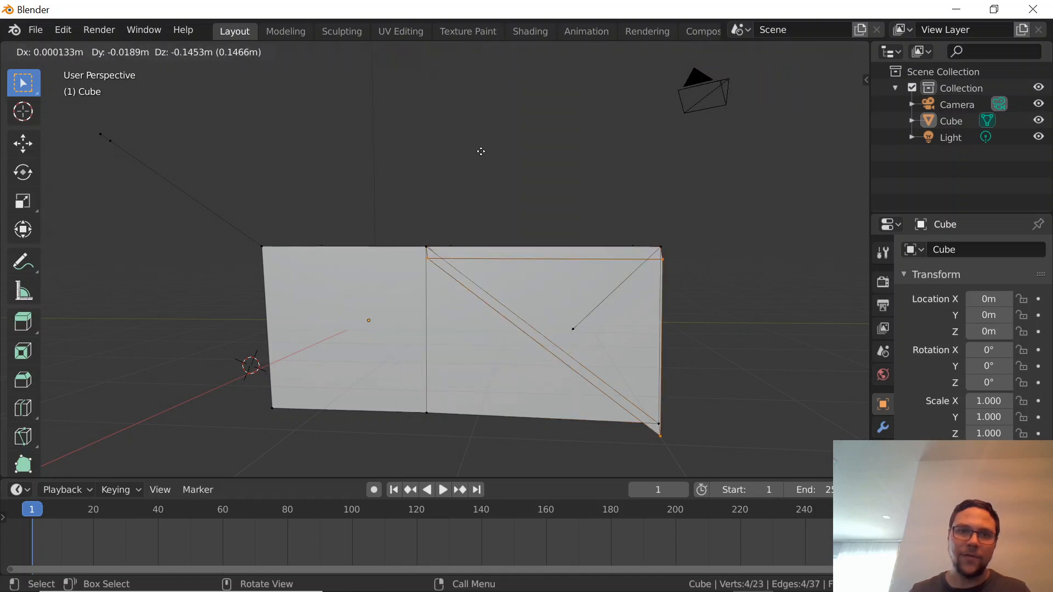
pyautogui.click(512, 58)
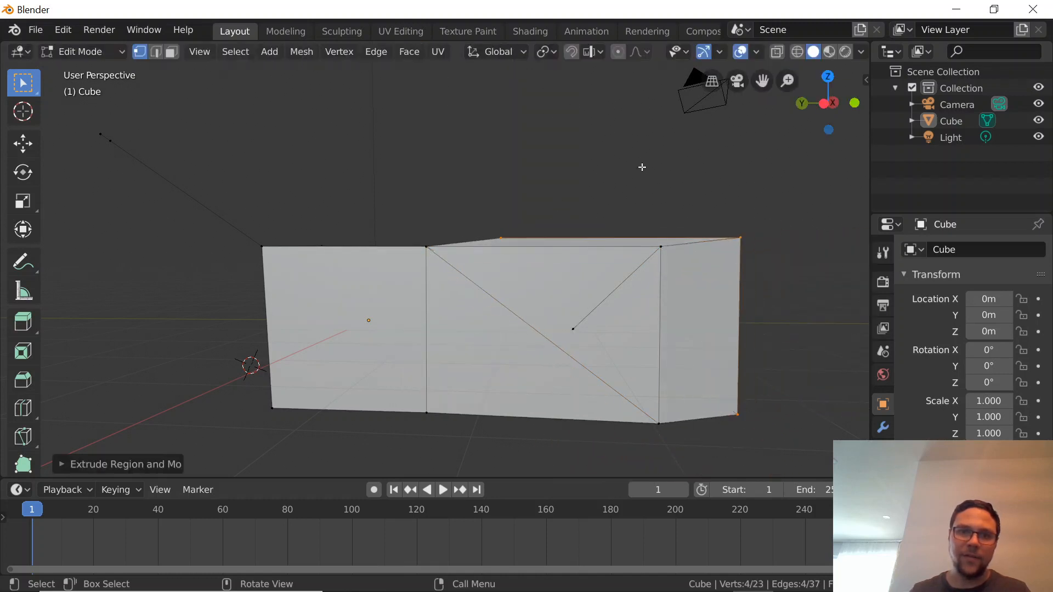
pyautogui.moveTo(641, 167); pyautogui.dragTo(658, 317, button='middle')
pyautogui.hotkey('ctrl', 'z')
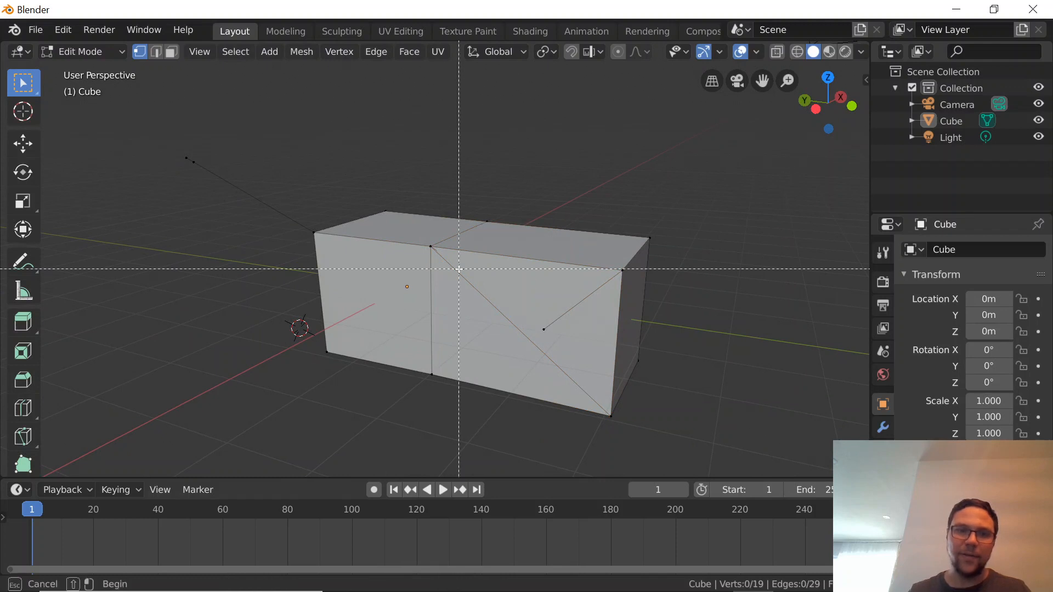
# - Select only the upper triangle's three corner vertices, extrude the triangular face obliquely outward and downward with Extrude Faces, and undo that extrusion
pyautogui.click(428, 238)
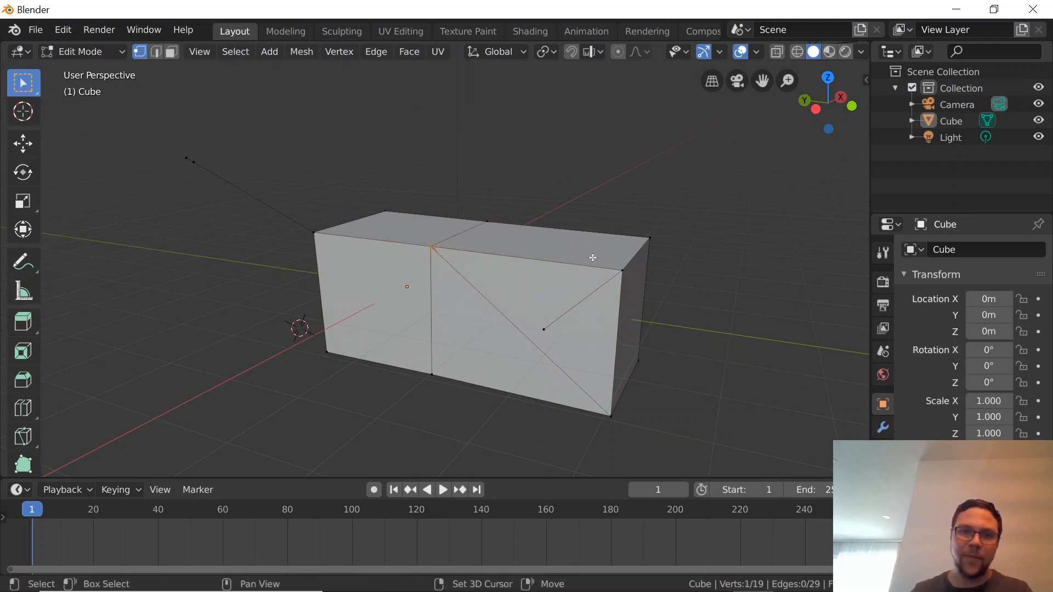
pyautogui.keyDown('shift'); pyautogui.click(623, 271); pyautogui.keyUp('shift')
pyautogui.keyDown('shift'); pyautogui.click(609, 407); pyautogui.keyUp('shift')
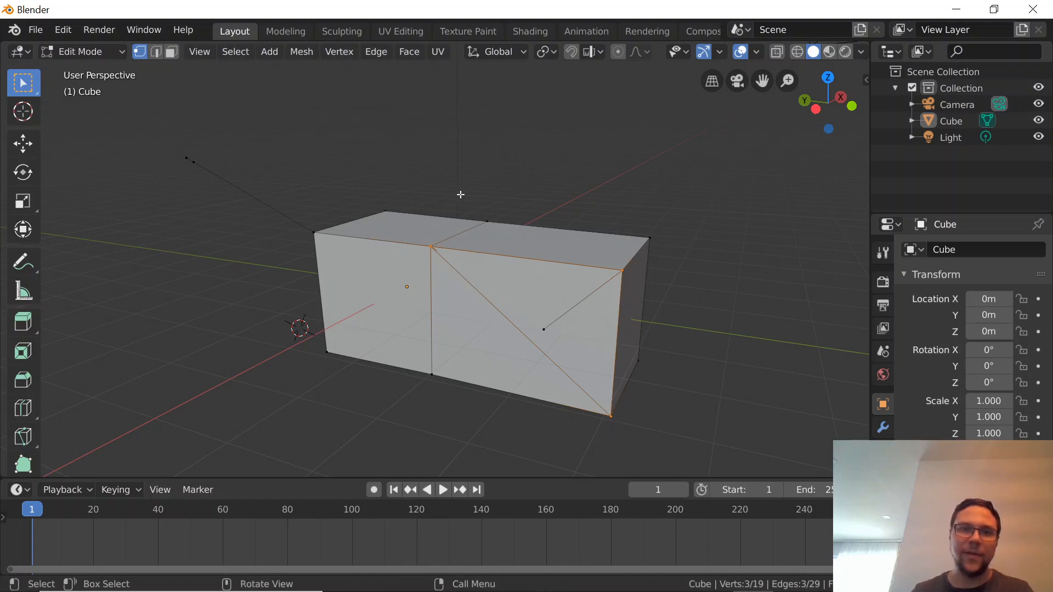
pyautogui.click(412, 51)
pyautogui.click(432, 74)
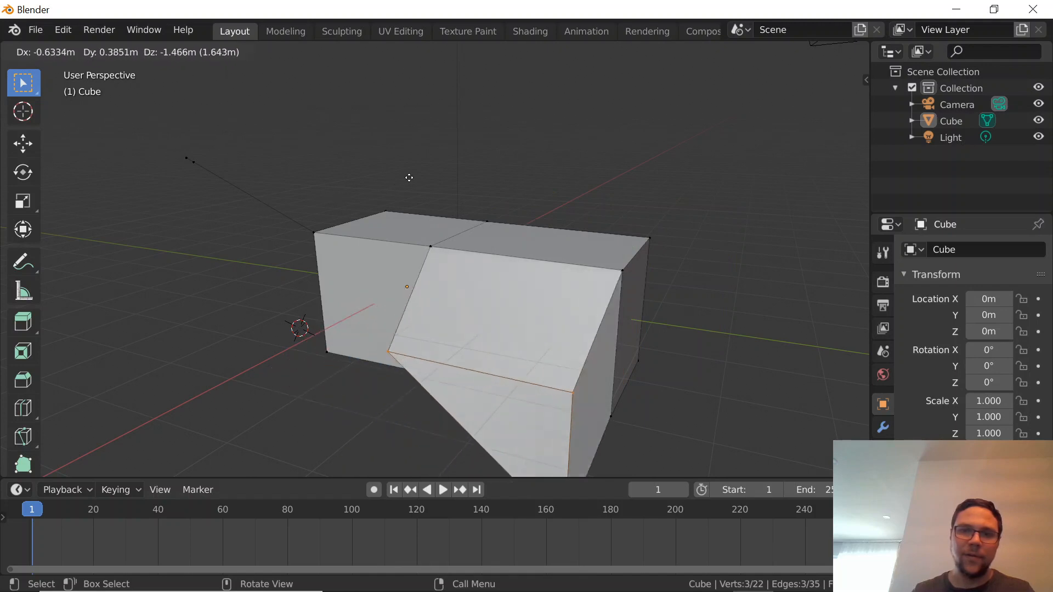
pyautogui.click(329, 231)
pyautogui.moveTo(329, 230); pyautogui.dragTo(693, 303, button='middle')
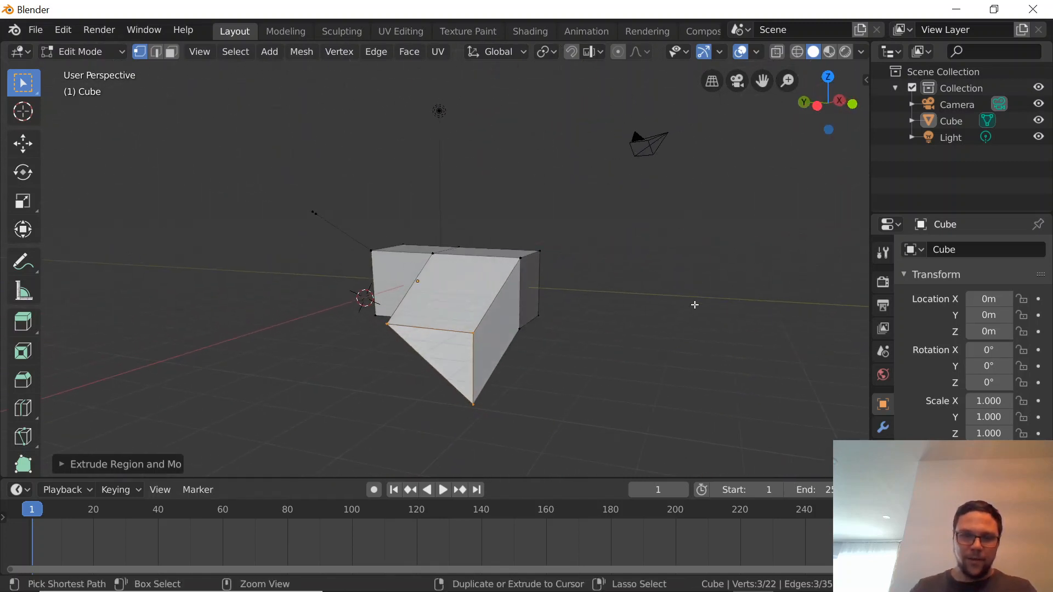
pyautogui.hotkey('ctrl', 'z')
pyautogui.scroll(3, 595, 322)
pyautogui.scroll(1, 599, 322)
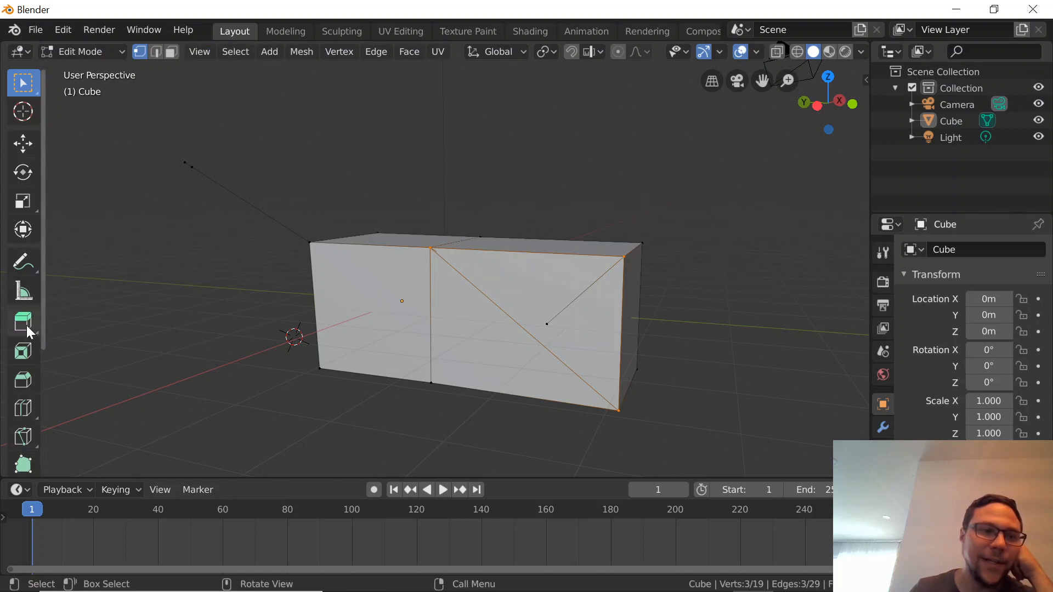
# - Switch to the Edge Slide tool and from it to the Rip Region tool
pyautogui.scroll(-5, 26, 324)
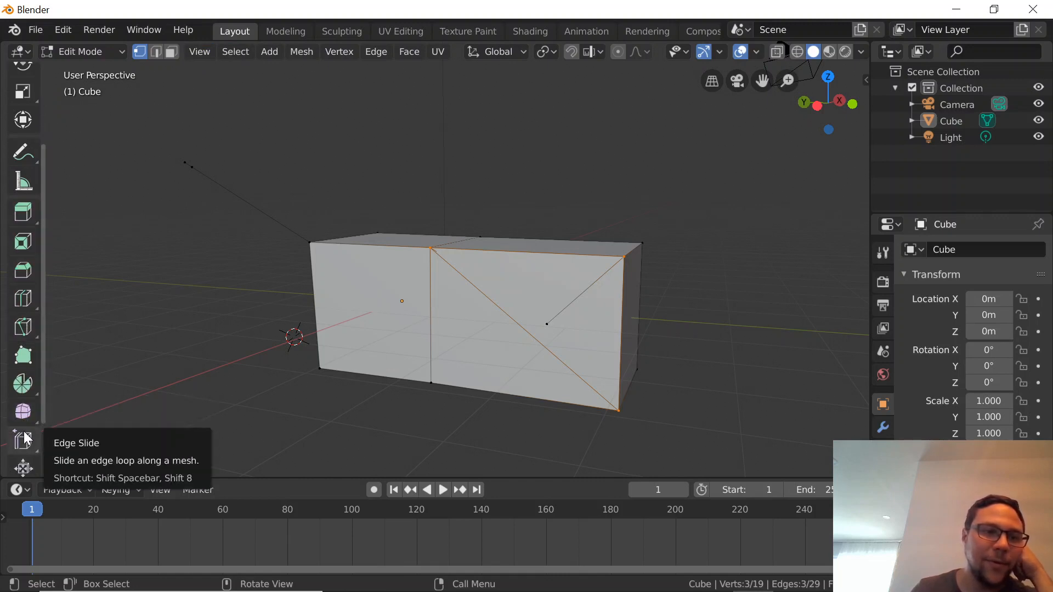
pyautogui.scroll(-2, 23, 434)
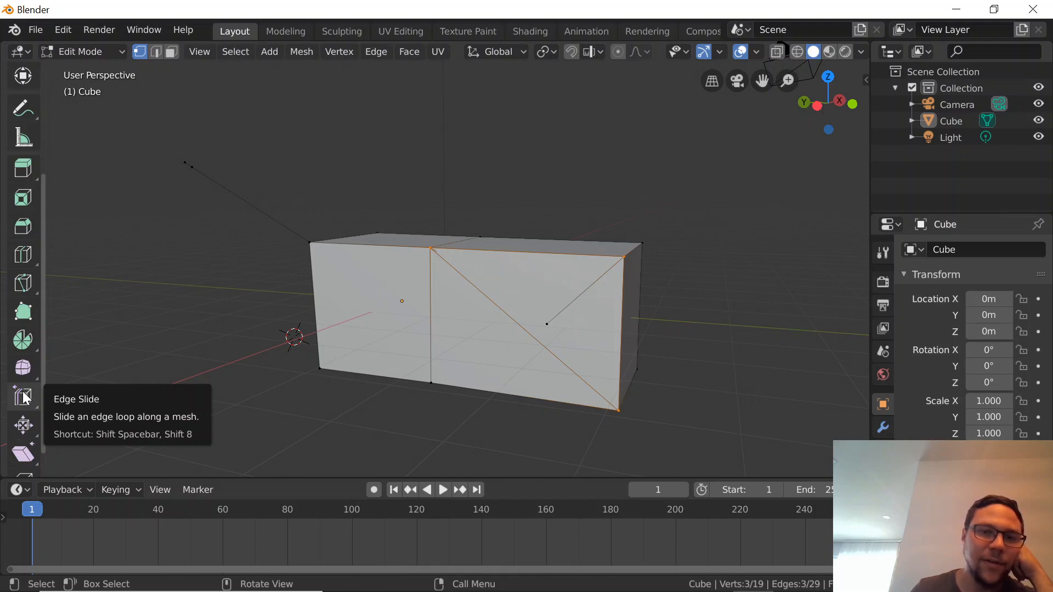
pyautogui.click(23, 397)
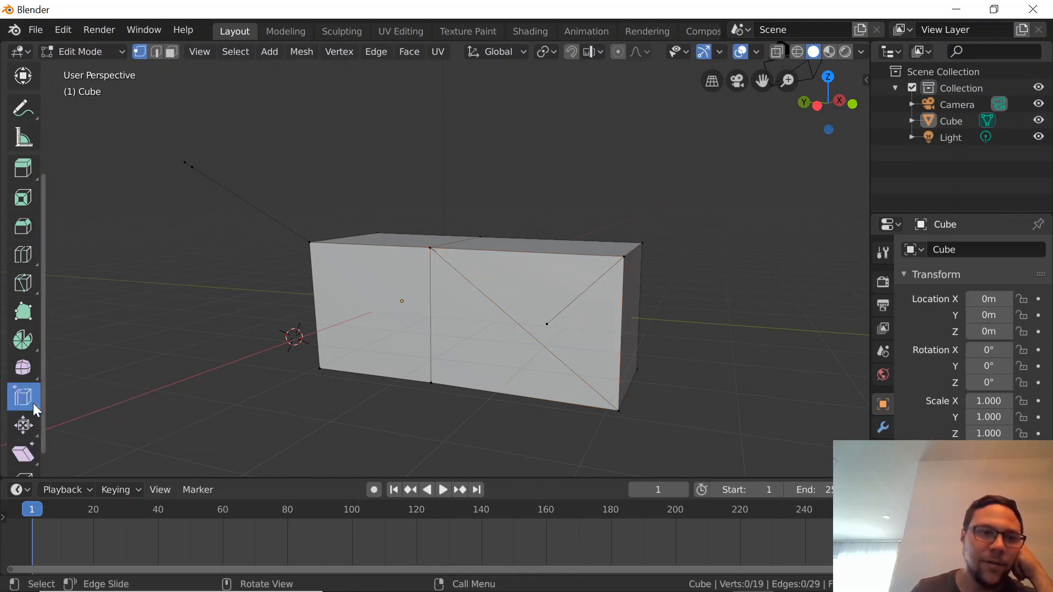
pyautogui.scroll(-1, 22, 417)
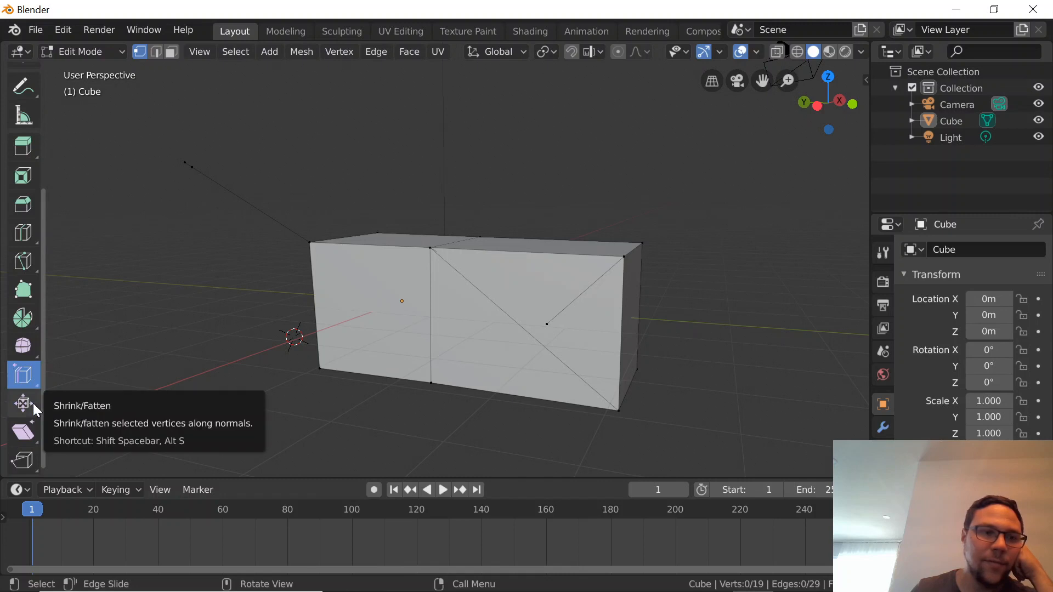
pyautogui.click(19, 460)
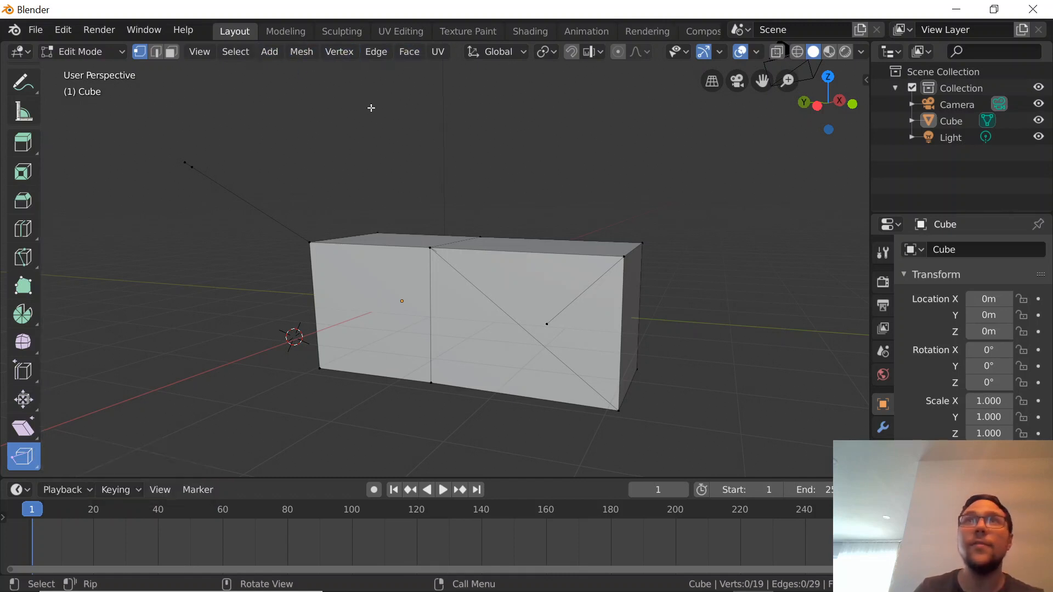
# - Box-select the middle vertex of the upper side edge, try to rip at the split face's lower corner, and undo the attempt
pyautogui.press('b')
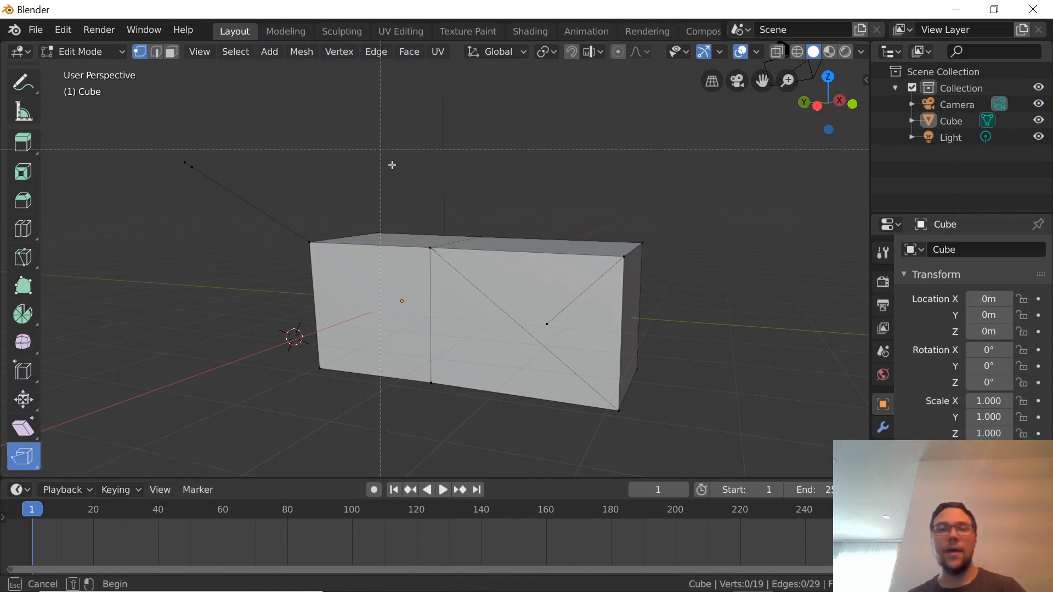
pyautogui.moveTo(445, 268); pyautogui.dragTo(422, 233)
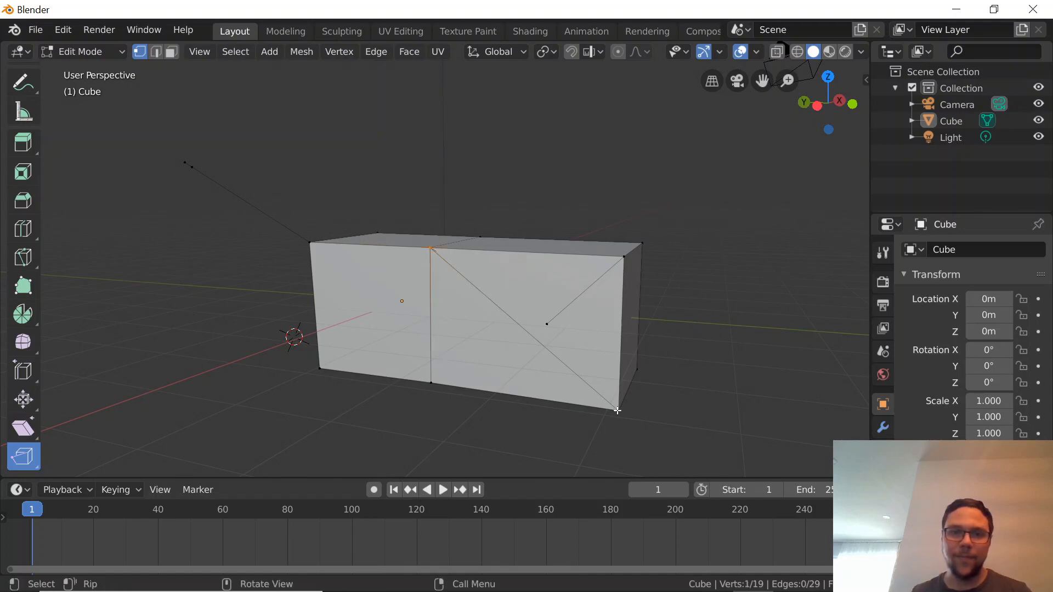
pyautogui.moveTo(633, 411)
pyautogui.mouseDown()
pyautogui.moveTo(609, 397)
pyautogui.moveTo(616, 403)
pyautogui.mouseUp()
pyautogui.hotkey('ctrl', 'z')
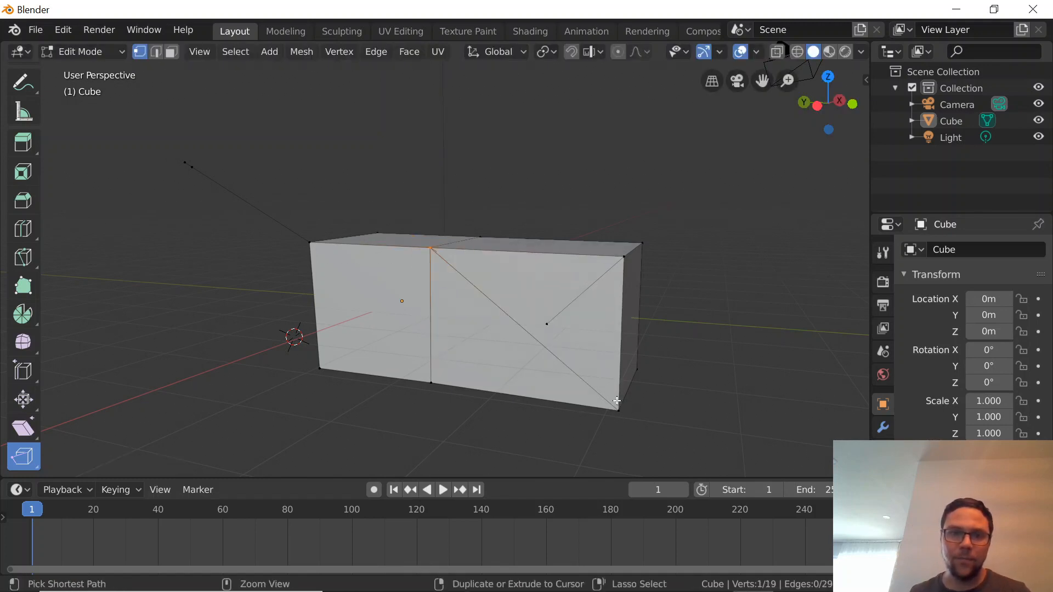
# - Try Rip Region at the split side face's upper corner with the middle vertex selected, and undo the attempt
pyautogui.scroll(3, 52, 125)
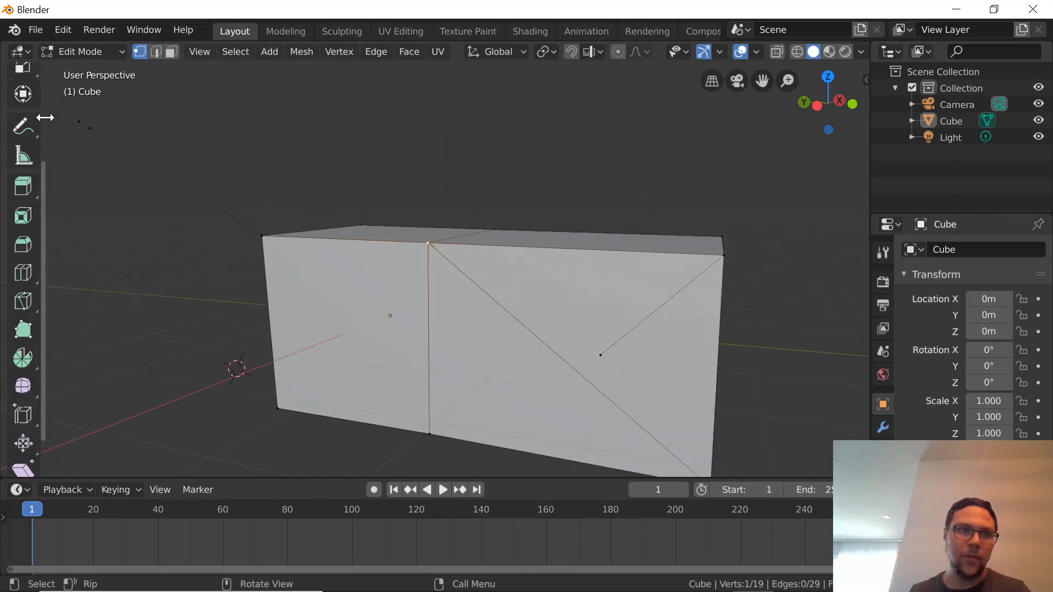
pyautogui.scroll(-1, 294, 280)
pyautogui.press('b')
pyautogui.press('Escape')
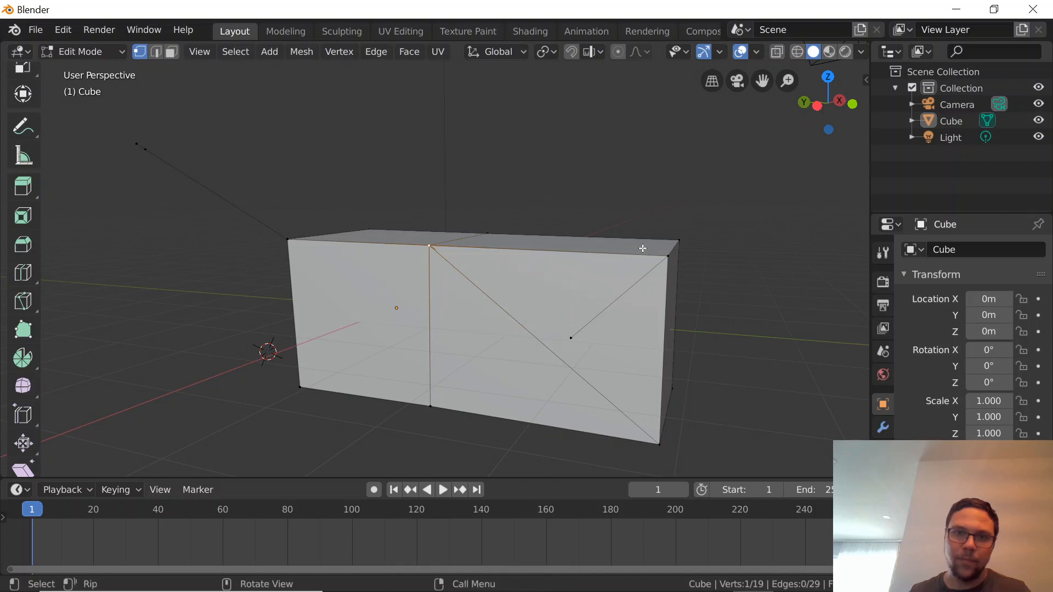
pyautogui.moveTo(643, 248); pyautogui.dragTo(667, 271)
pyautogui.hotkey('ctrl', 'z')
# - Return to Select Box and select the three corner vertices of the split side face's upper triangle
pyautogui.scroll(4, 30, 203)
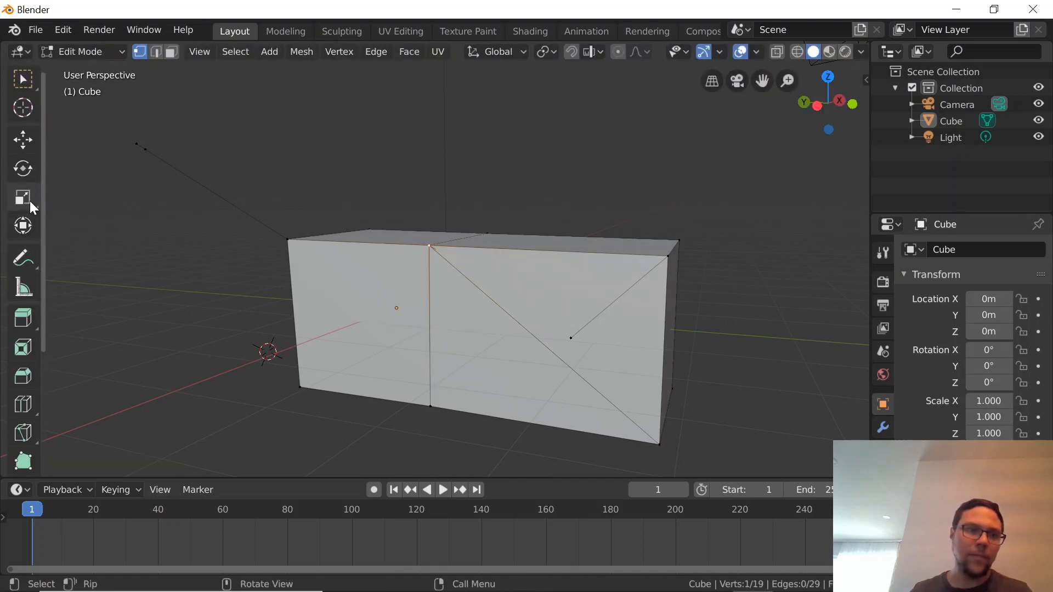
pyautogui.click(33, 84)
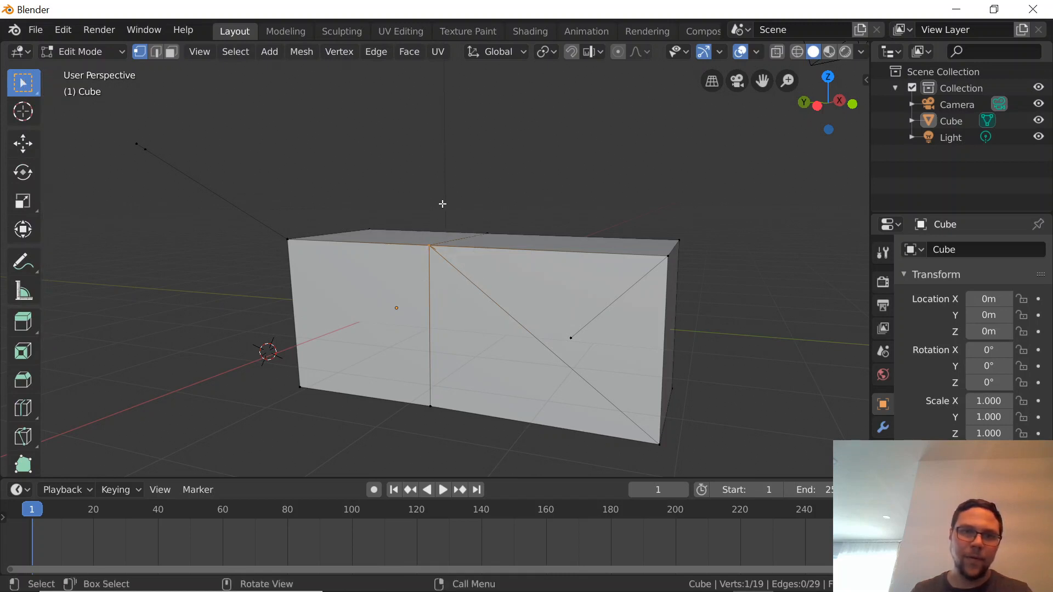
pyautogui.click(430, 245)
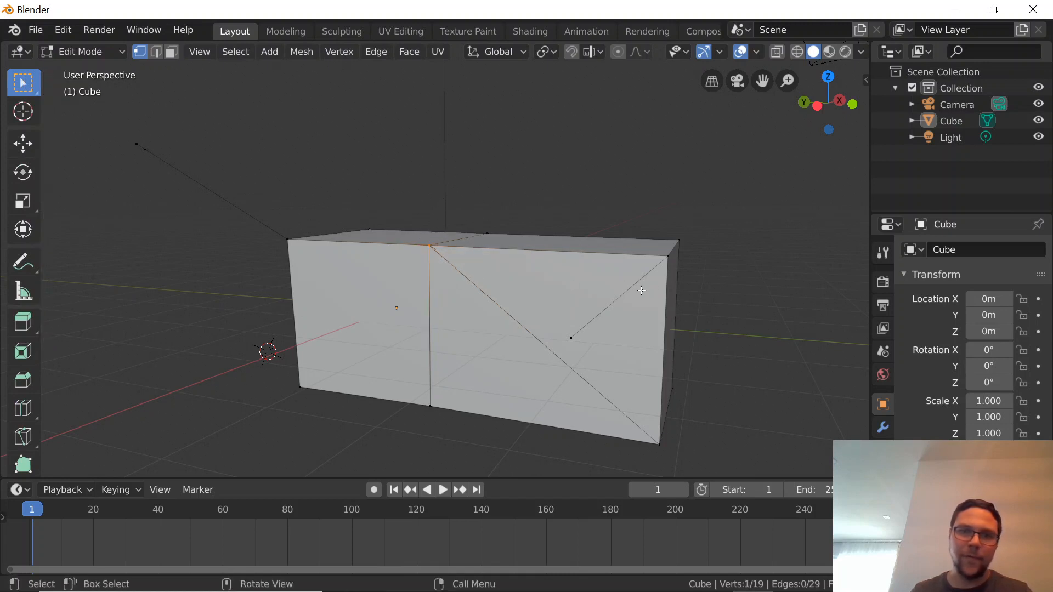
pyautogui.keyDown('shift'); pyautogui.click(652, 248); pyautogui.keyUp('shift')
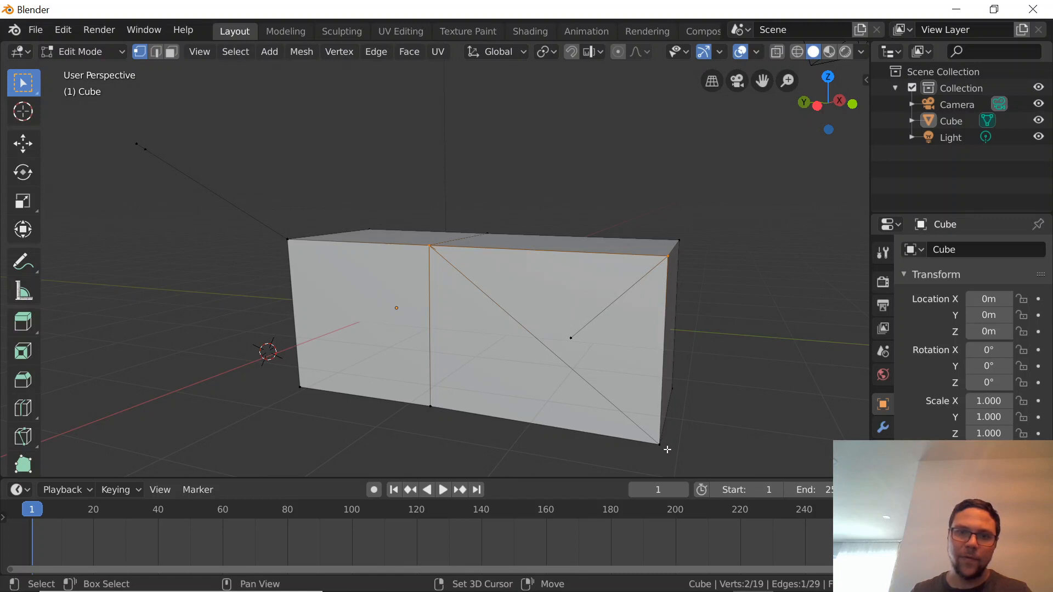
pyautogui.keyDown('shift'); pyautogui.click(665, 448); pyautogui.keyUp('shift')
pyautogui.scroll(3, 568, 309)
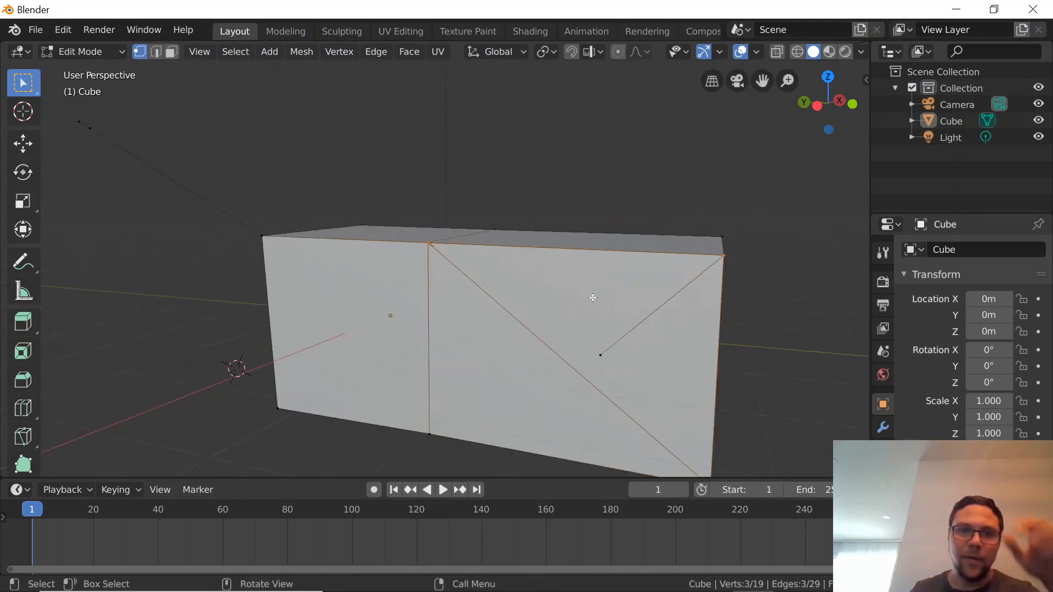
pyautogui.scroll(-5, 614, 312)
pyautogui.scroll(3, 666, 419)
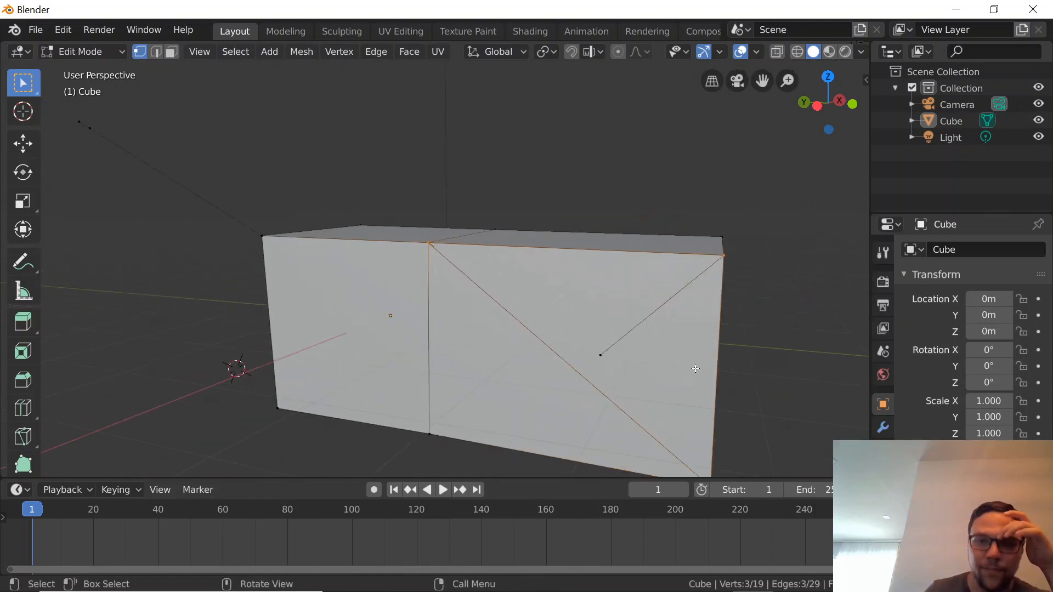
pyautogui.scroll(-5, 697, 369)
pyautogui.scroll(4, 801, 447)
pyautogui.scroll(-4, 790, 472)
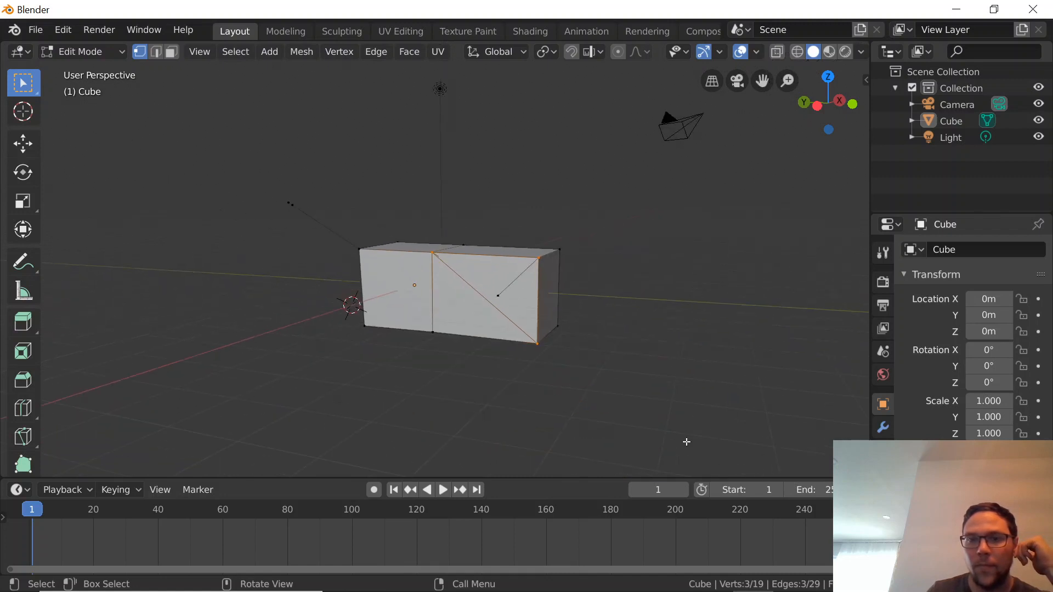
pyautogui.moveTo(686, 437); pyautogui.dragTo(669, 393, button='middle')
pyautogui.scroll(2, 668, 393)
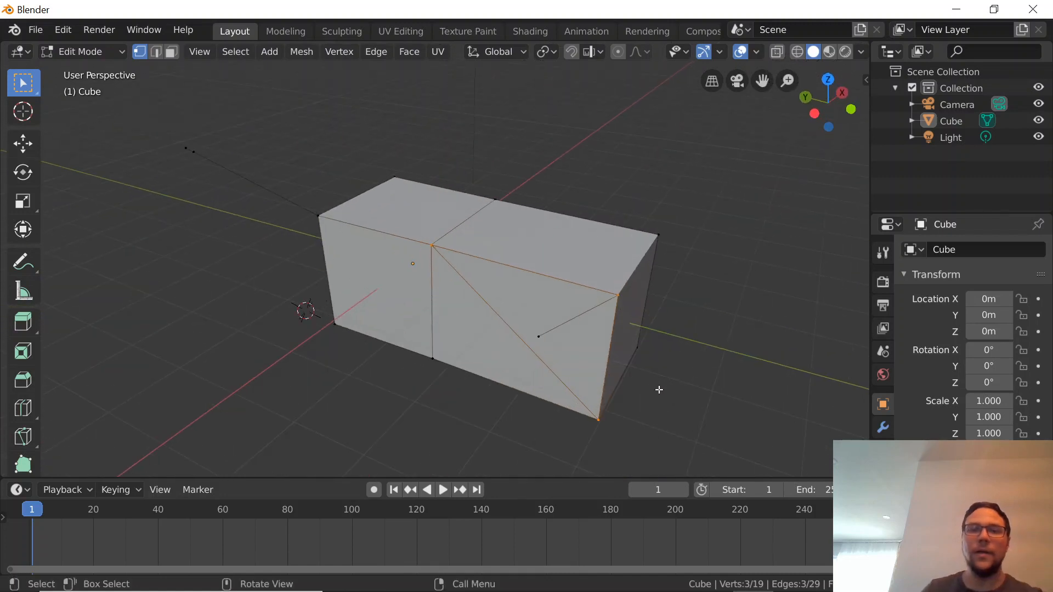
# - Activate the Rip Region tool for the upper triangle's selected vertices
pyautogui.scroll(-4, 31, 280)
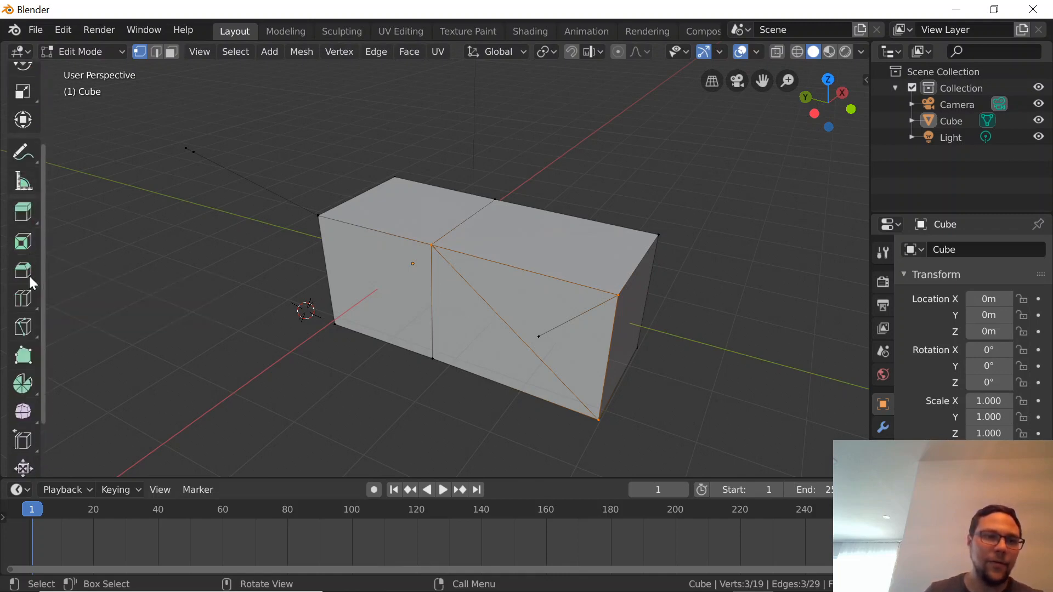
pyautogui.scroll(-3, 30, 278)
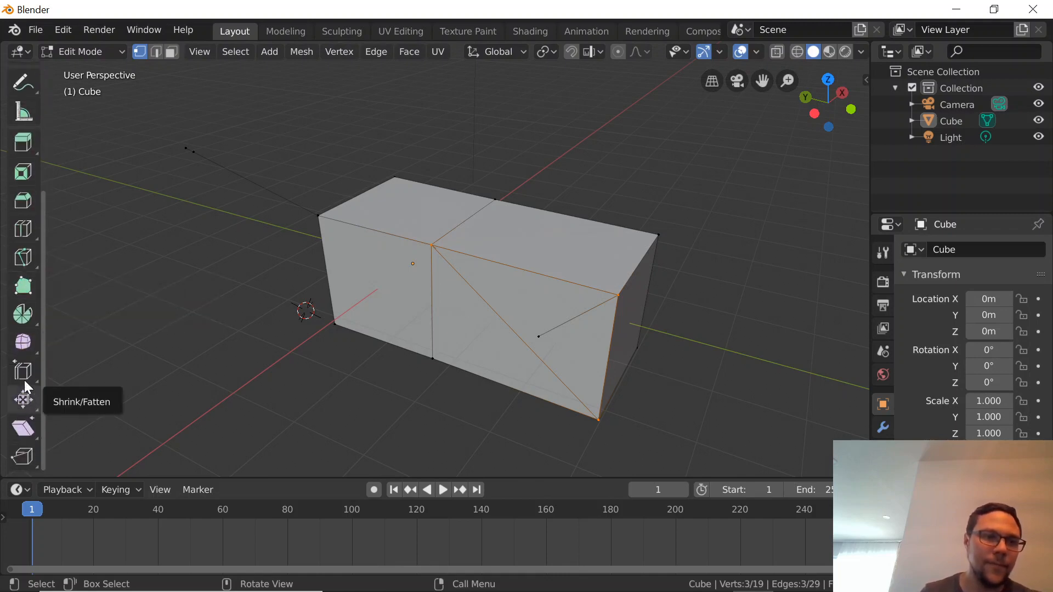
pyautogui.click(19, 464)
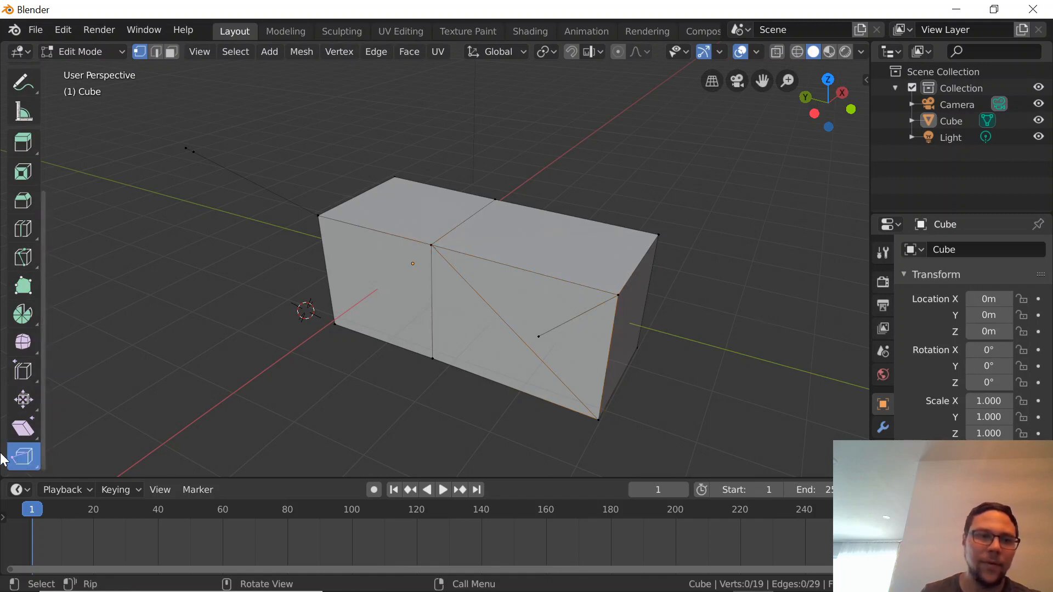
# - On the opposite side face, select the upper edge's middle vertex and the lower outer corner, and join them with New Edge/Face from Vertices
pyautogui.moveTo(560, 303); pyautogui.dragTo(478, 427, button='middle')
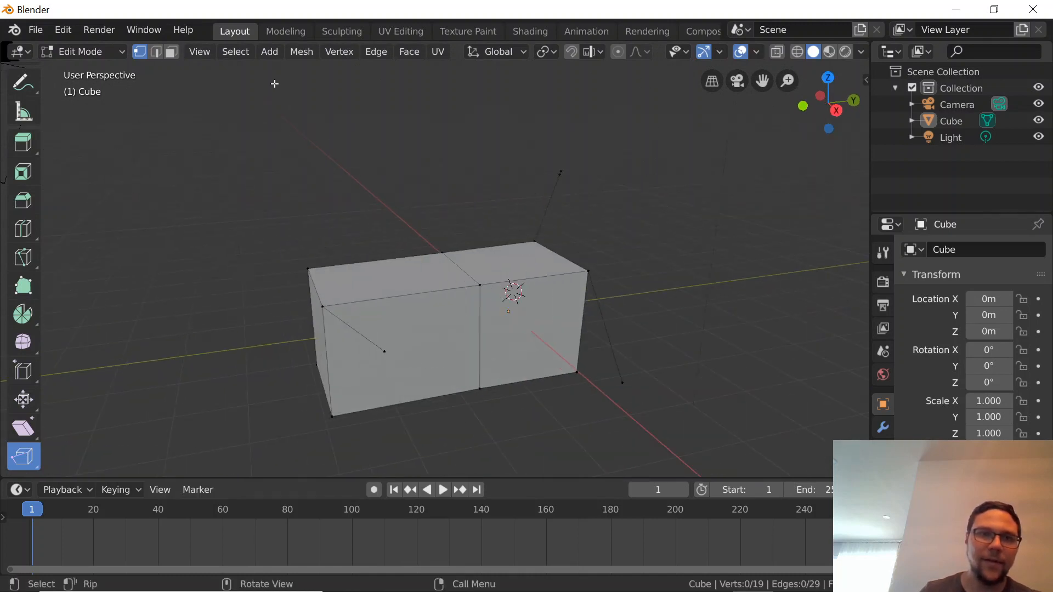
pyautogui.click(268, 54)
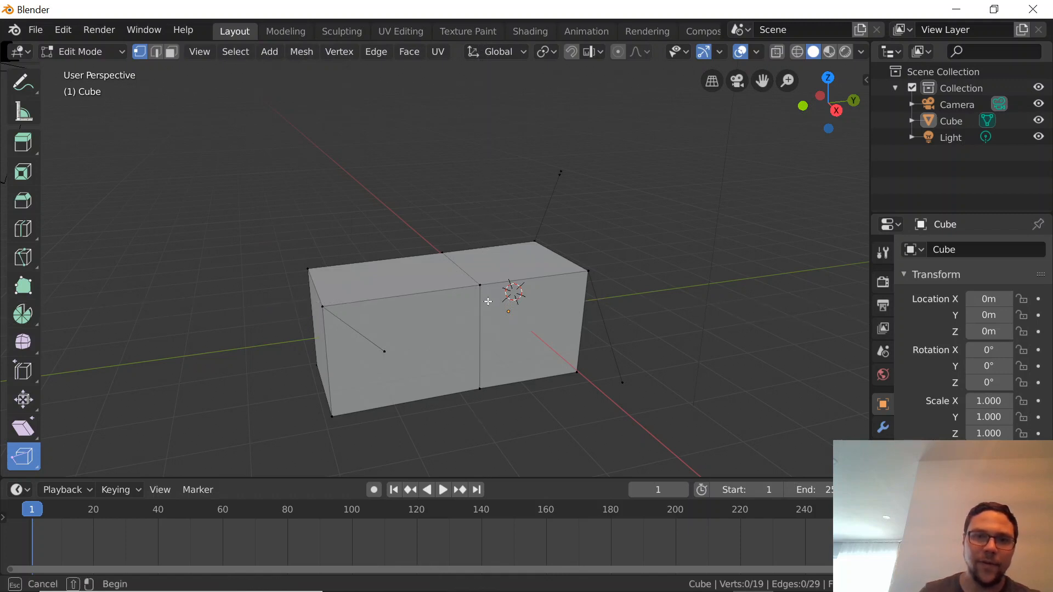
pyautogui.click(478, 283)
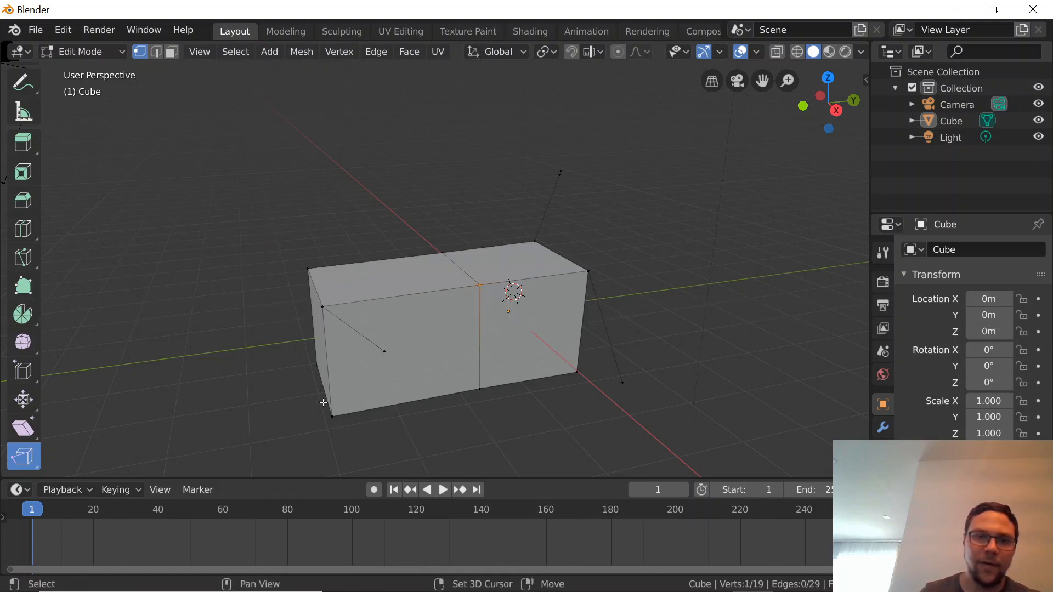
pyautogui.scroll(6, 34, 132)
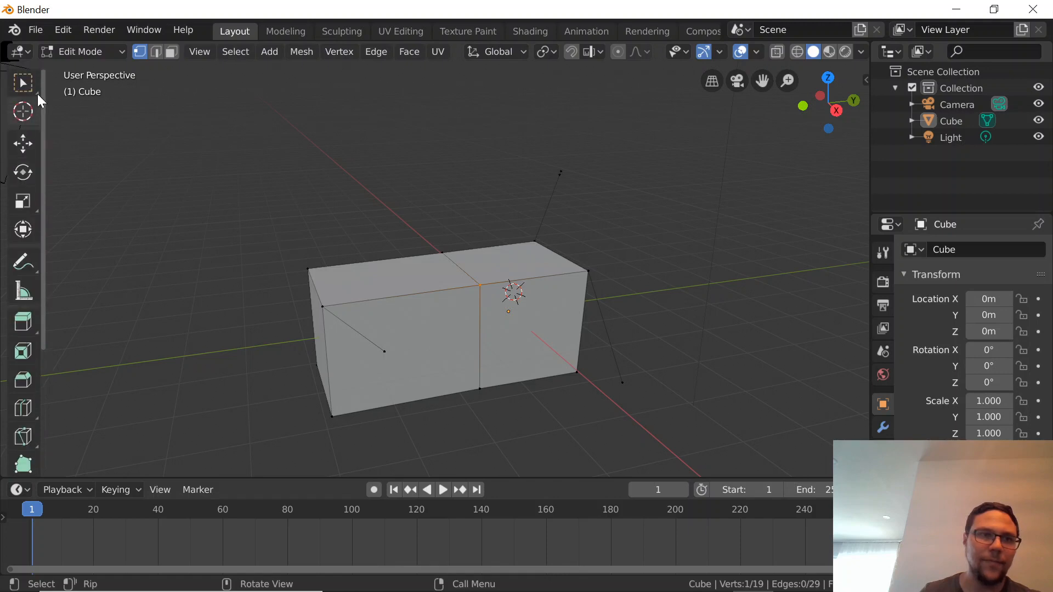
pyautogui.keyDown('shift'); pyautogui.click(332, 417); pyautogui.keyUp('shift')
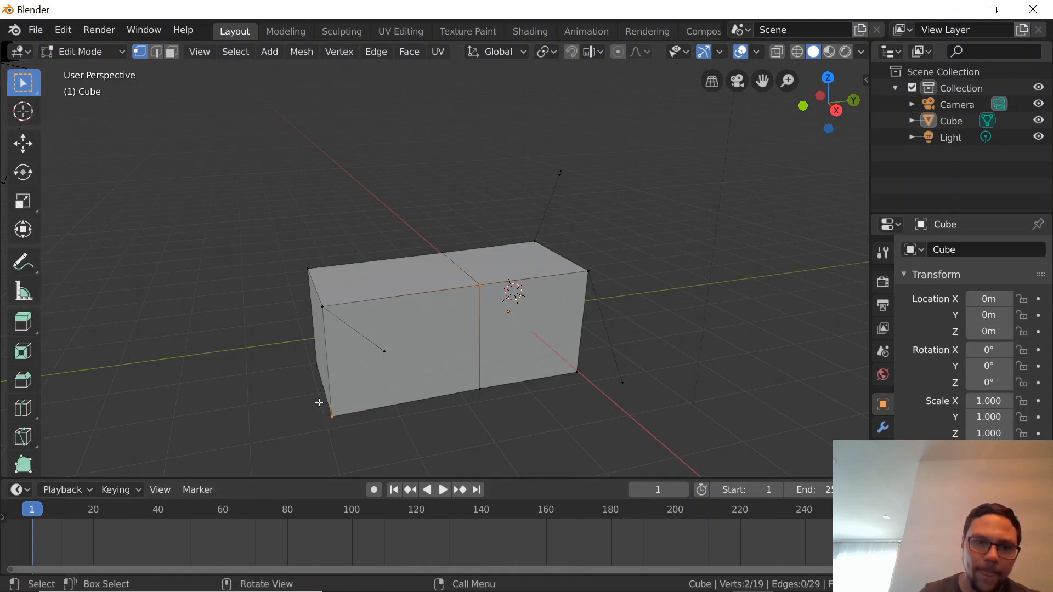
pyautogui.click(343, 51)
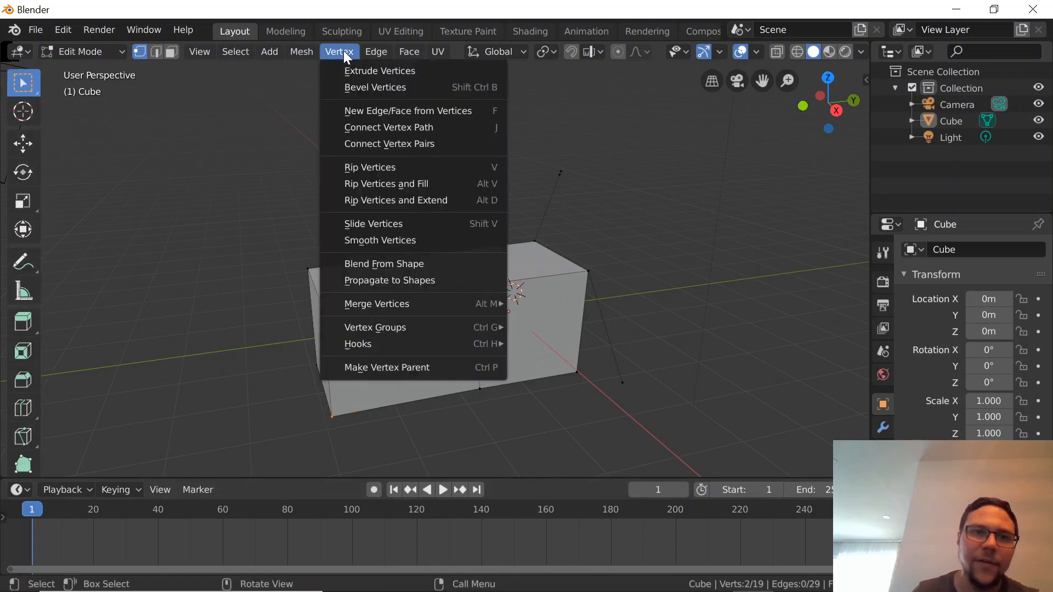
pyautogui.click(372, 108)
# - Select the upper middle vertices and lower outer corner vertices on both side faces, and activate the Rip Region tool
pyautogui.moveTo(357, 289); pyautogui.dragTo(555, 351, button='middle')
pyautogui.scroll(2, 555, 351)
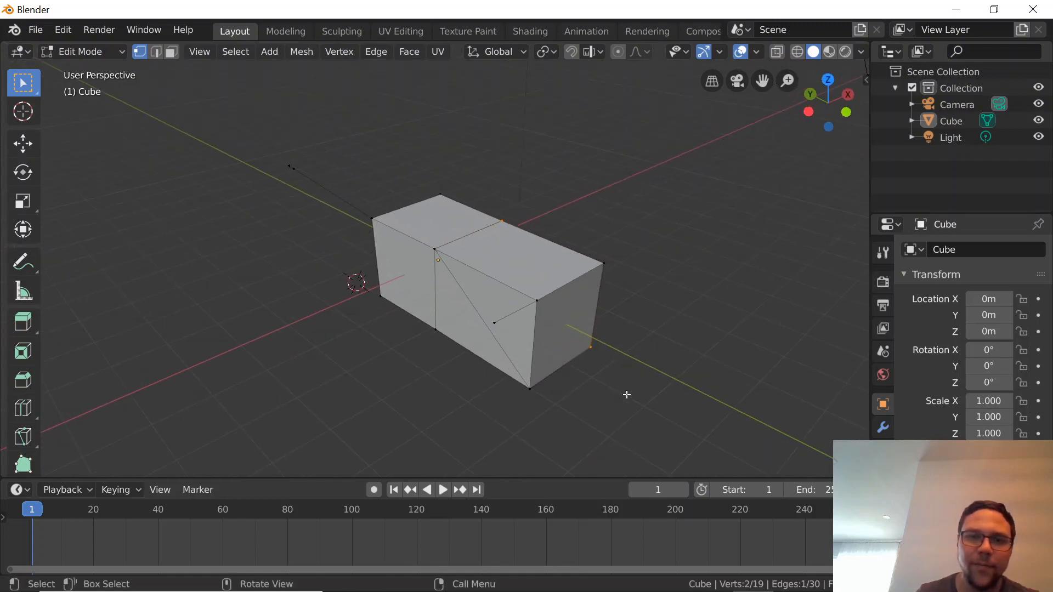
pyautogui.moveTo(455, 273); pyautogui.dragTo(421, 239)
pyautogui.keyDown('shift'); pyautogui.moveTo(510, 240); pyautogui.dragTo(488, 207); pyautogui.keyUp('shift')
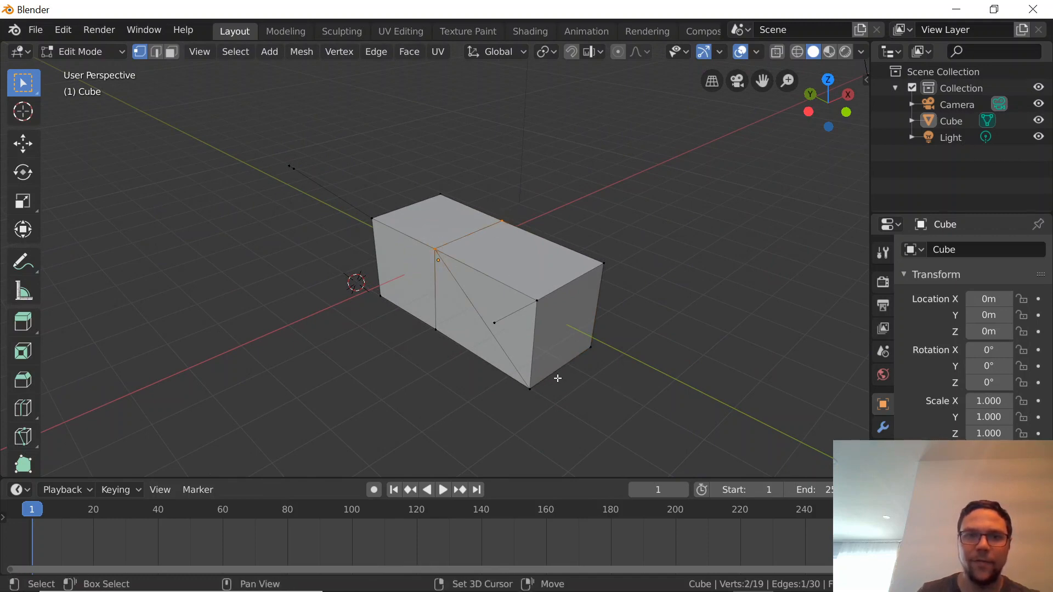
pyautogui.keyDown('shift'); pyautogui.moveTo(547, 390); pyautogui.dragTo(528, 375); pyautogui.keyUp('shift')
pyautogui.keyDown('shift'); pyautogui.moveTo(595, 356); pyautogui.dragTo(583, 340); pyautogui.keyUp('shift')
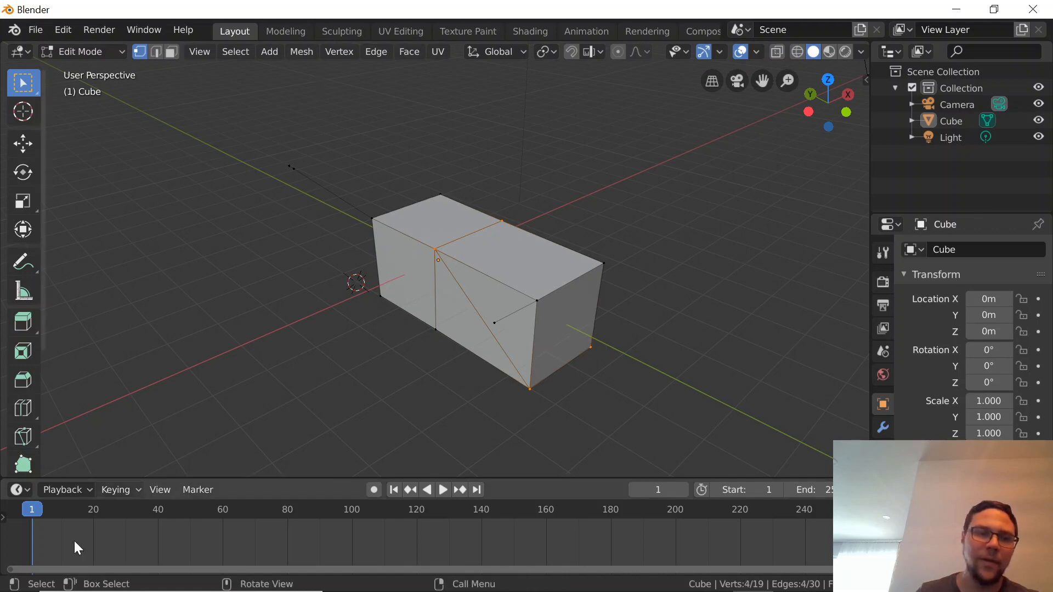
pyautogui.scroll(-5, 27, 458)
pyautogui.click(24, 457)
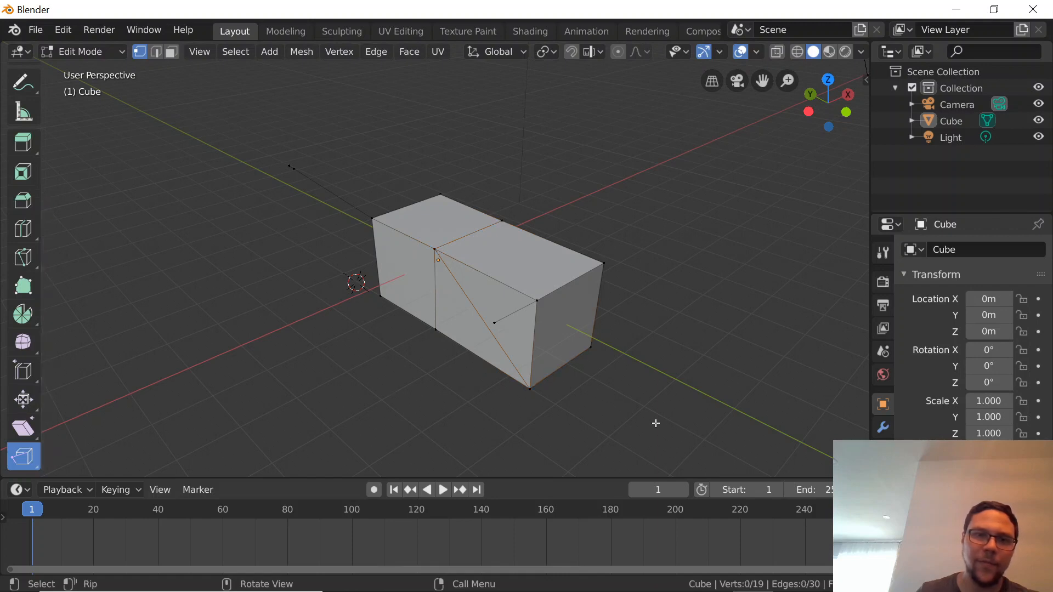
# - Box-select the entire visible mesh, and apply Select All
pyautogui.click(200, 52)
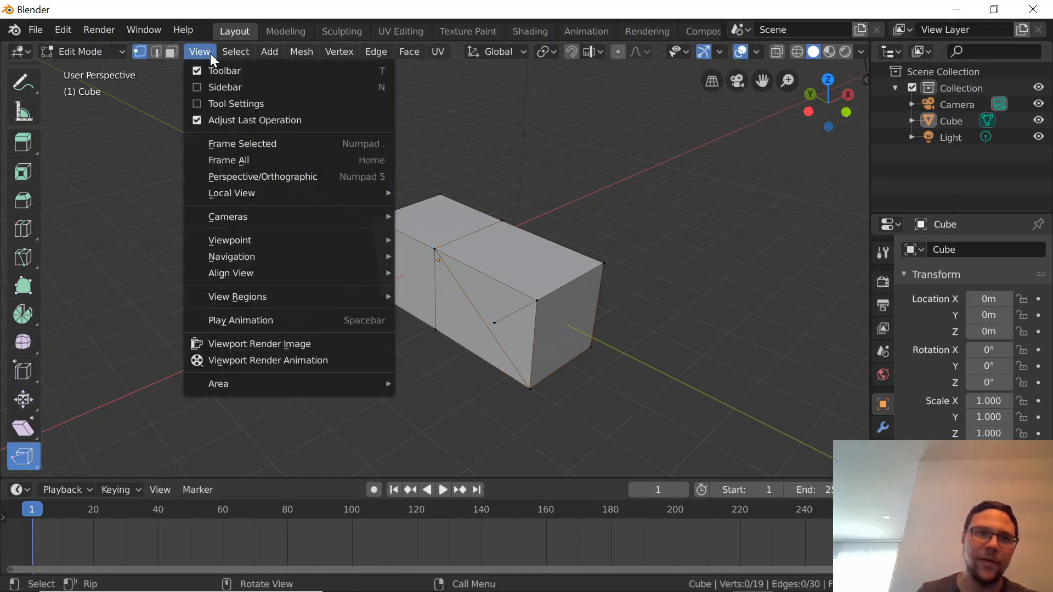
pyautogui.press('b')
pyautogui.moveTo(652, 438); pyautogui.dragTo(266, 141)
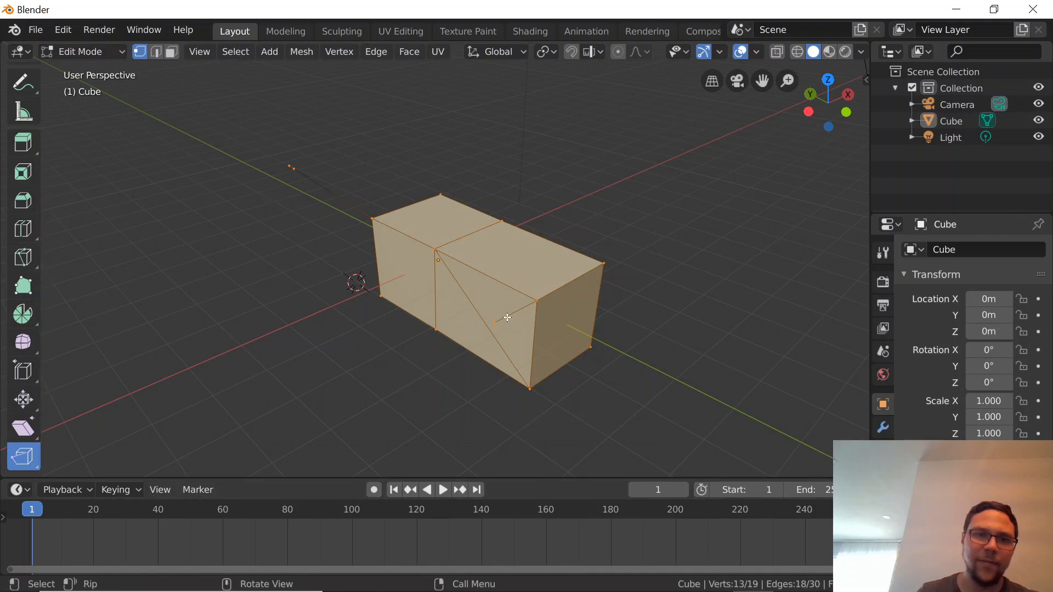
pyautogui.click(235, 52)
pyautogui.click(247, 72)
# - Select only the box's far upper corner vertex, try to rip it outward with Rip Region, and undo the attempt
pyautogui.click(603, 264)
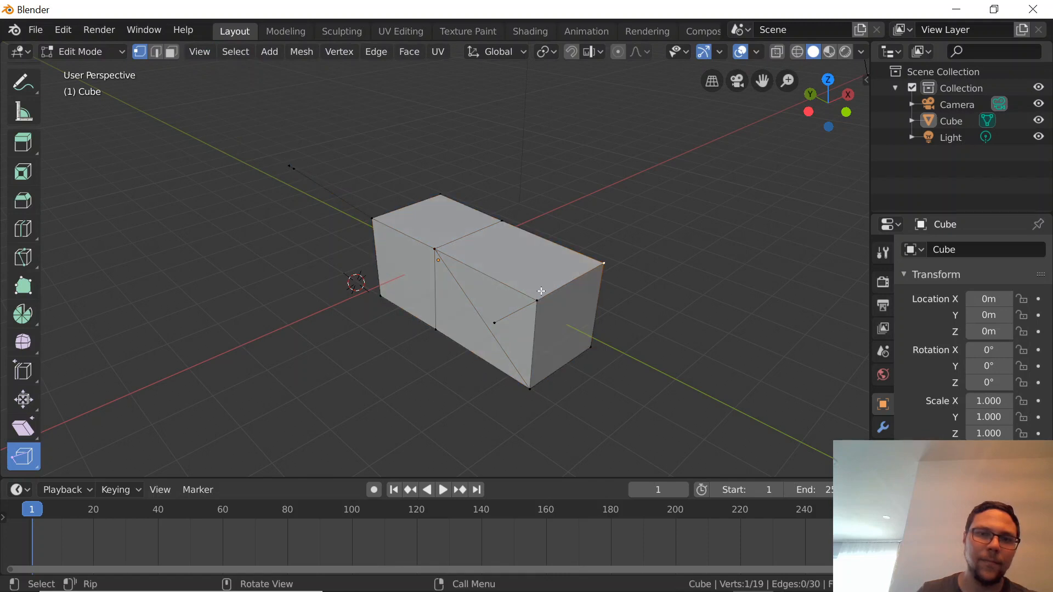
pyautogui.moveTo(541, 291); pyautogui.dragTo(623, 239)
pyautogui.hotkey('ctrl', 'z')
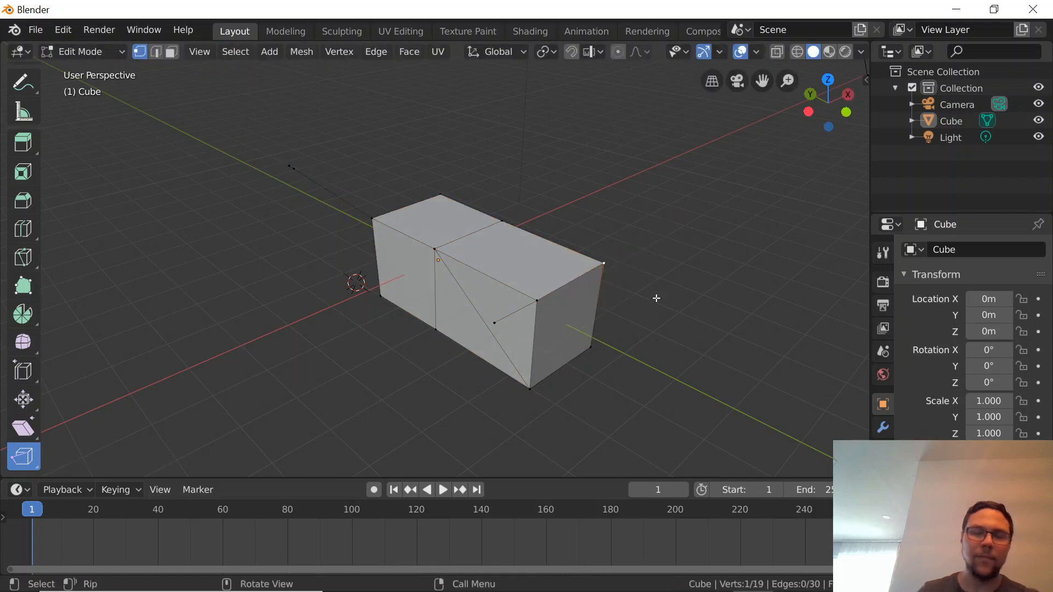
# - Try to rip the selected upper corner vertex toward the box's middle with Rip Region, and undo the attempt
pyautogui.moveTo(535, 271); pyautogui.dragTo(513, 291)
pyautogui.moveTo(751, 248); pyautogui.dragTo(576, 230, button='middle')
pyautogui.hotkey('ctrl', 'z')
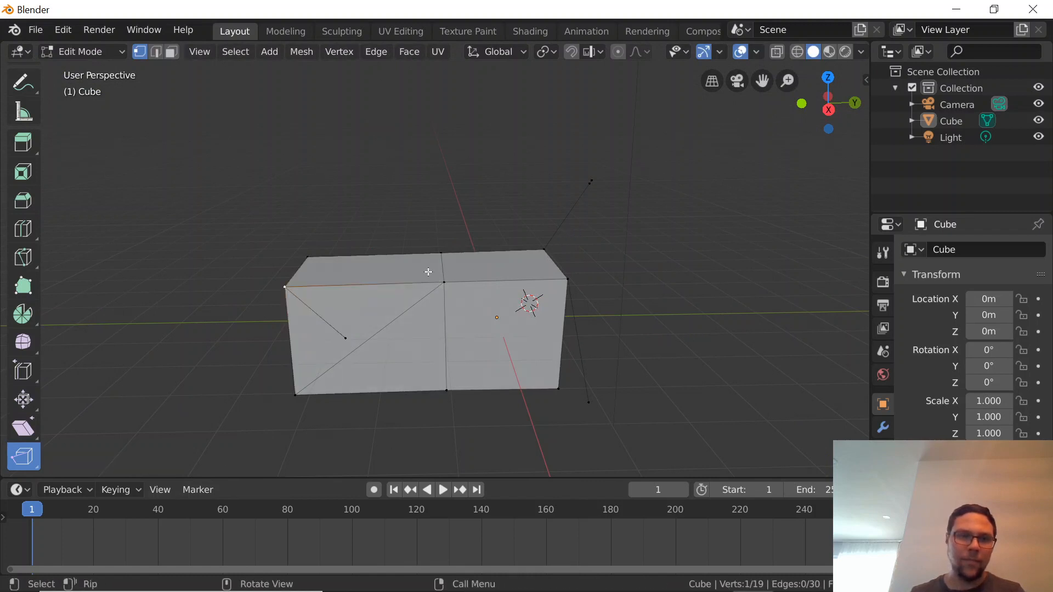
# - Box-select the two upper corner vertices at the box's outer end
pyautogui.moveTo(369, 203); pyautogui.dragTo(422, 266, button='middle')
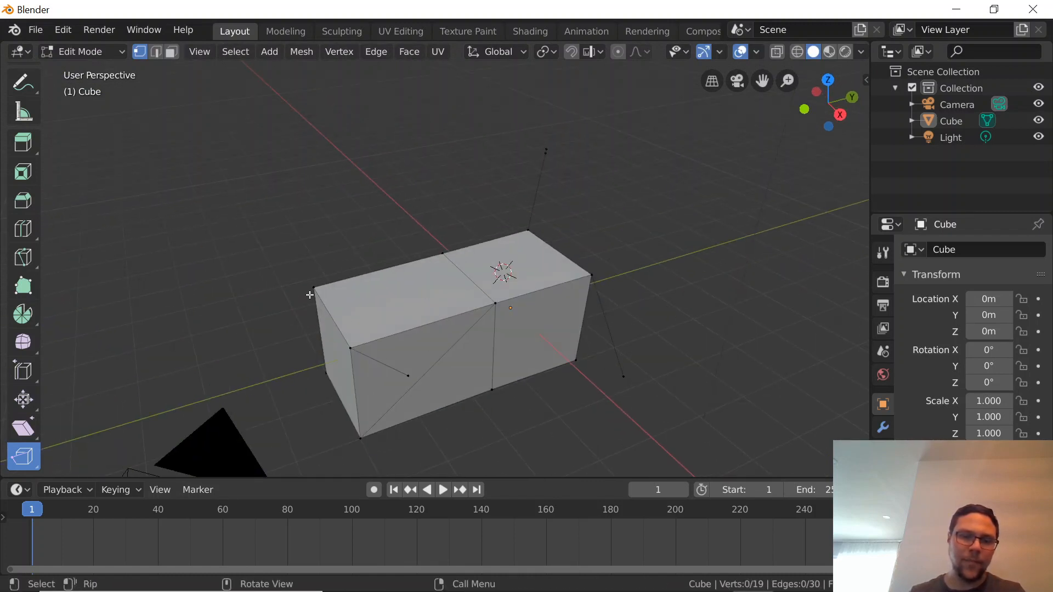
pyautogui.press('b')
pyautogui.moveTo(389, 372); pyautogui.dragTo(302, 266)
# - Try to rip the two selected upper corners down toward the box's middle with Rip Region, inspect the opening, and undo the attempt
pyautogui.moveTo(378, 309); pyautogui.dragTo(484, 323)
pyautogui.click(615, 442)
pyautogui.scroll(-3, 538, 426)
pyautogui.scroll(5, 508, 416)
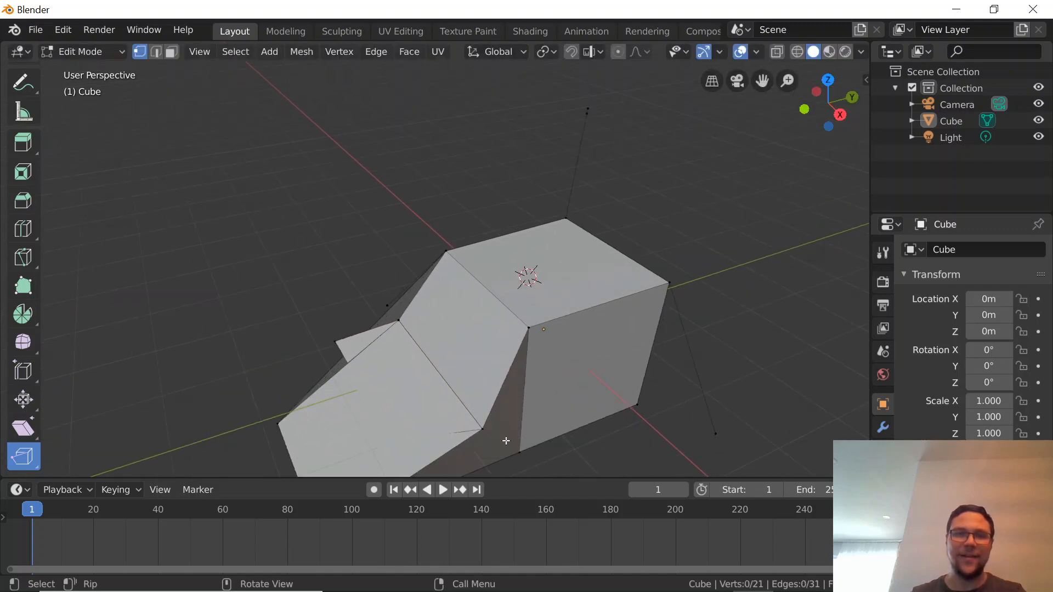
pyautogui.moveTo(533, 455); pyautogui.dragTo(522, 402, button='middle')
pyautogui.hotkey('ctrl', 'z')
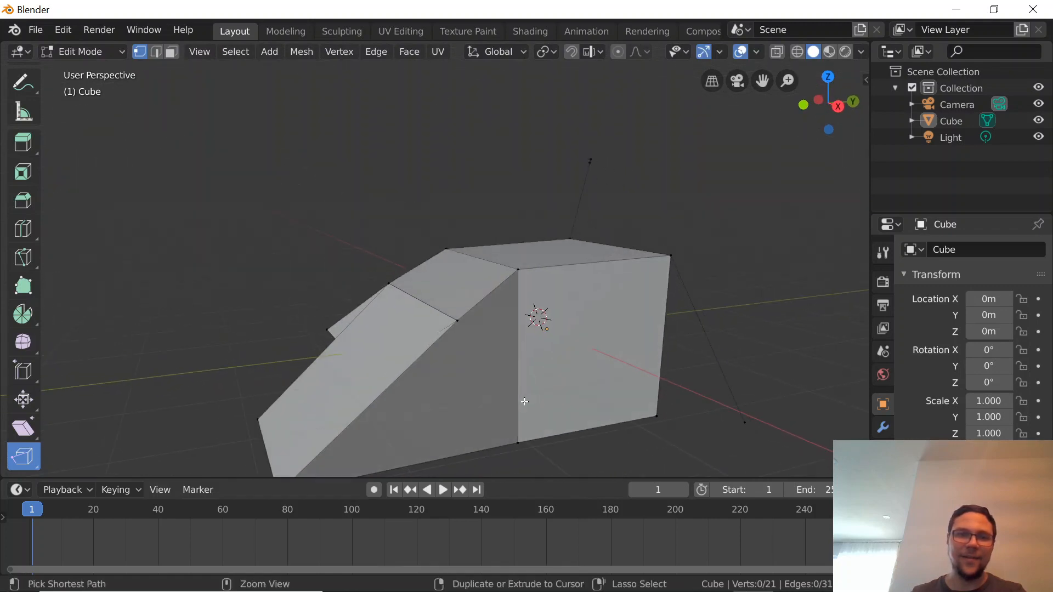
pyautogui.hotkey('ctrl', 'z')
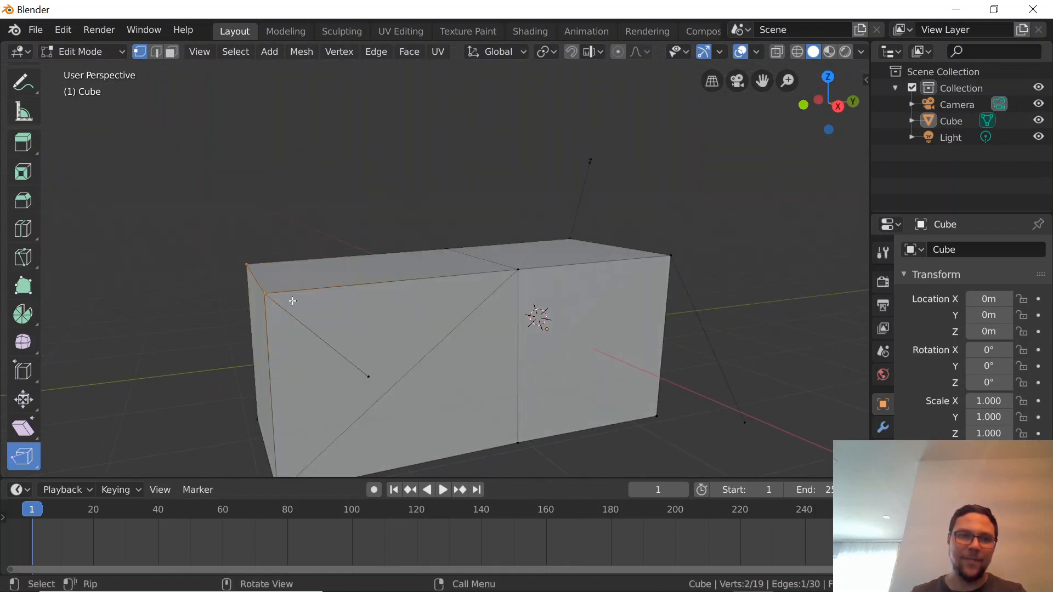
# - Rip the upper end edge inward, undo it, and rip it again by about -1.21 m in X, 1.59 m in Y and -0.47 m in Z
pyautogui.moveTo(292, 301); pyautogui.dragTo(469, 380)
pyautogui.moveTo(636, 427); pyautogui.dragTo(713, 457, button='middle')
pyautogui.hotkey('ctrl', 'z')
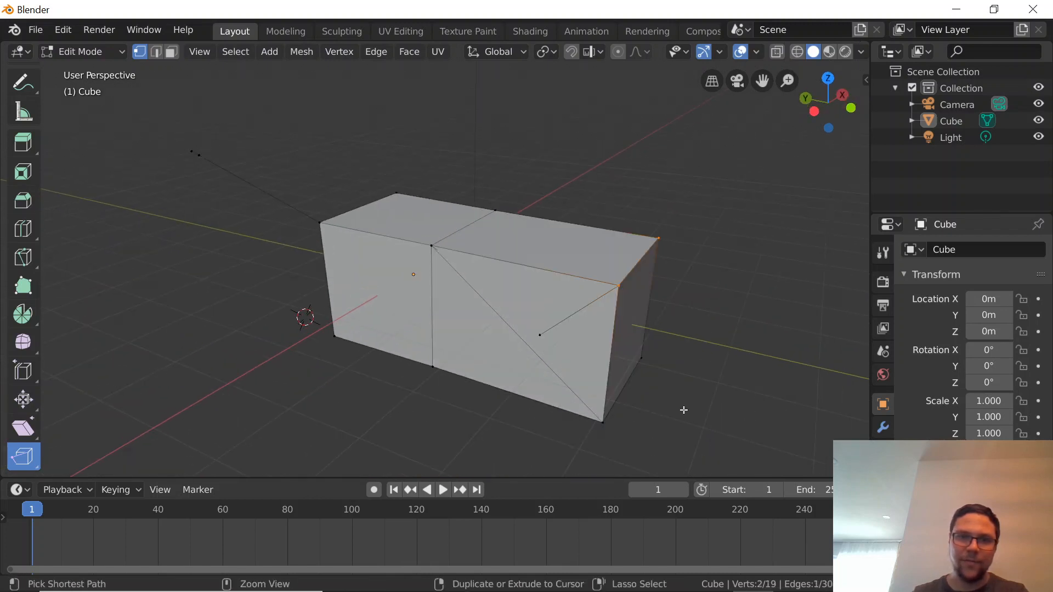
pyautogui.moveTo(626, 284); pyautogui.dragTo(478, 322)
pyautogui.moveTo(548, 294)
pyautogui.mouseDown(button='middle')
pyautogui.moveTo(555, 270)
pyautogui.moveTo(536, 278)
pyautogui.mouseUp(button='middle')
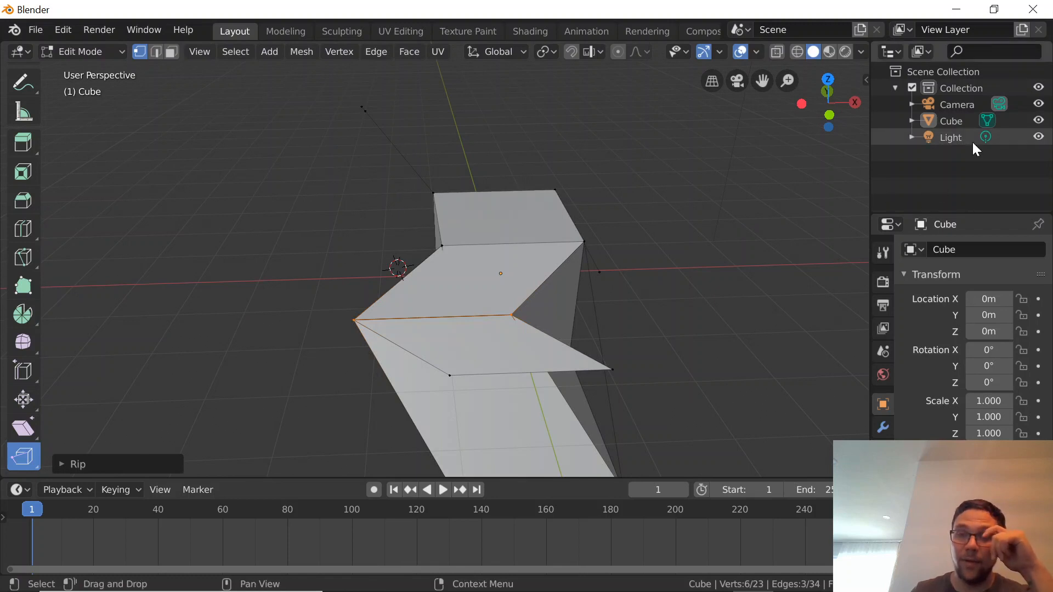
# - Expand the Cube's mesh data and material entries in the outliner, and look through its transform properties
pyautogui.click(913, 122)
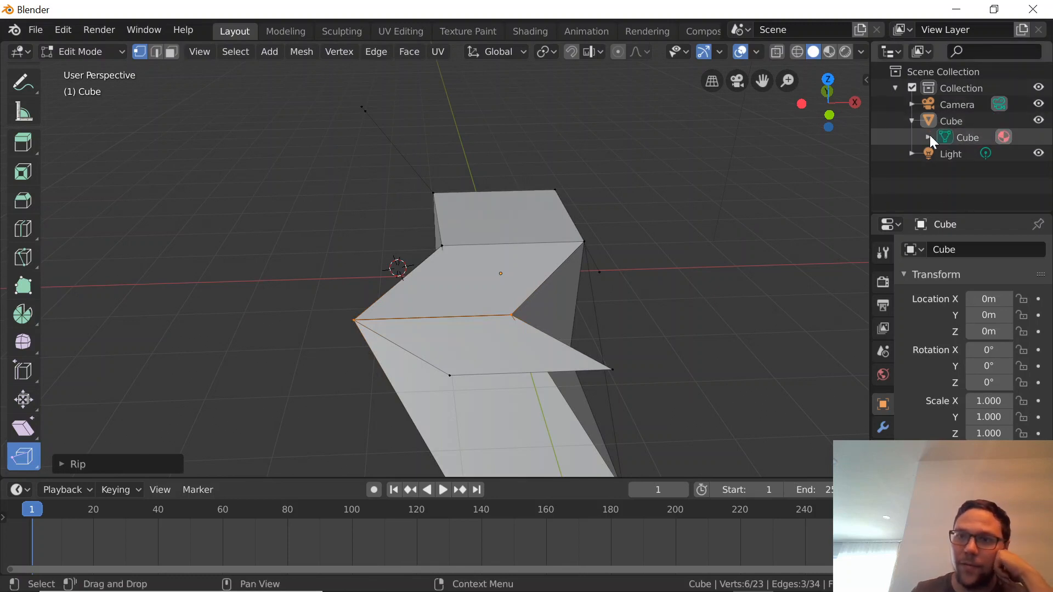
pyautogui.click(929, 137)
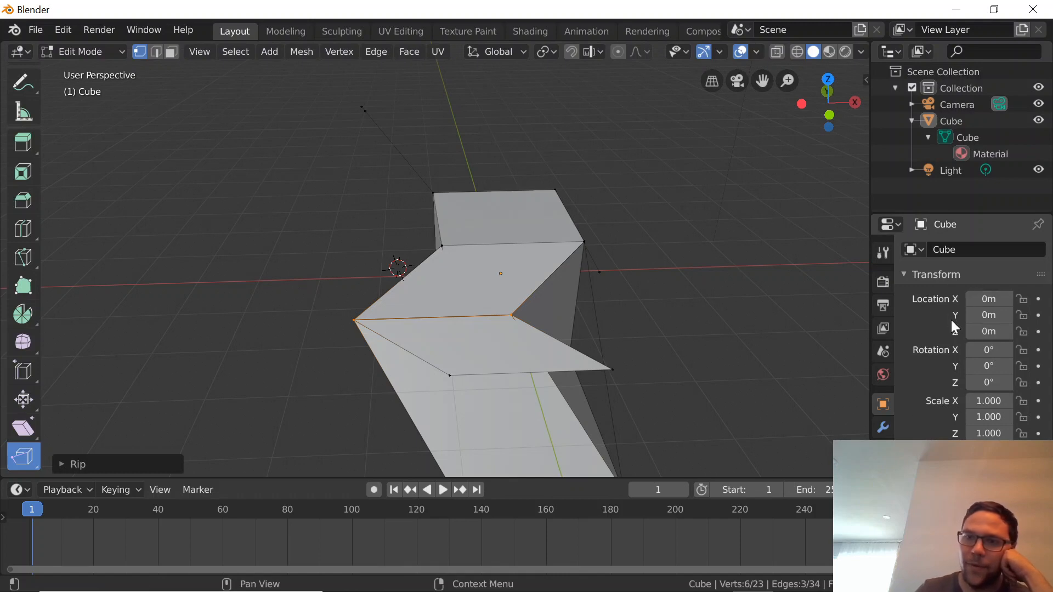
pyautogui.scroll(-3, 951, 321)
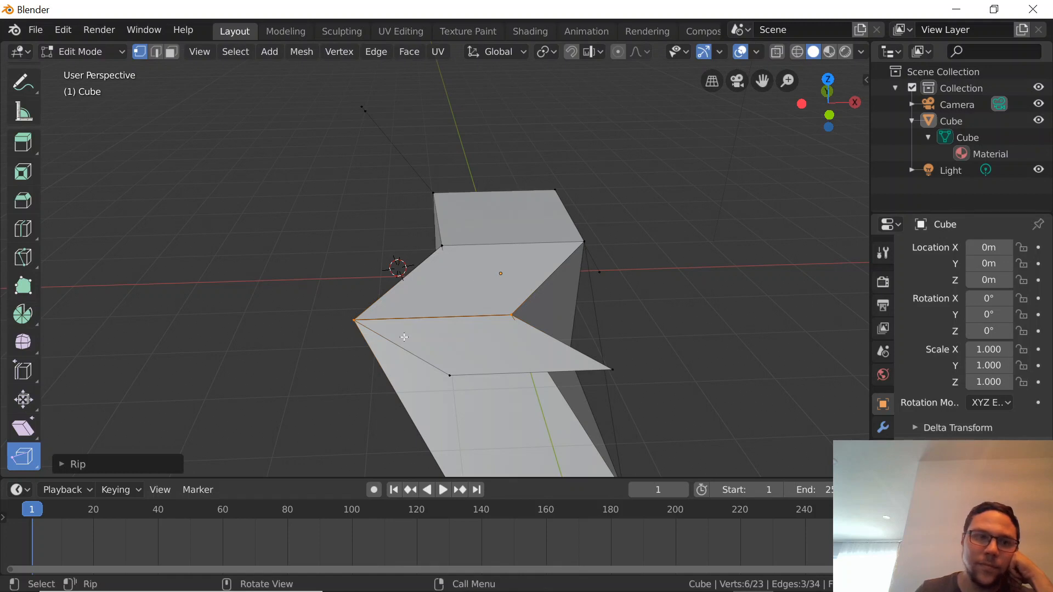
# - Expand the Rip operation's settings, set Move Z to 0 m, and undo the rip
pyautogui.click(72, 470)
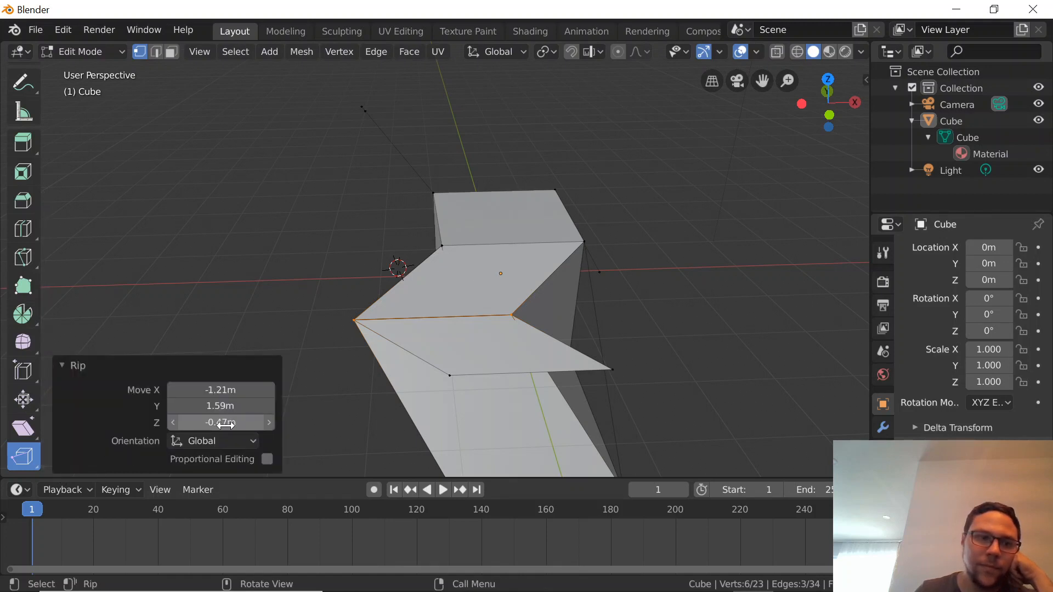
pyautogui.click(253, 423)
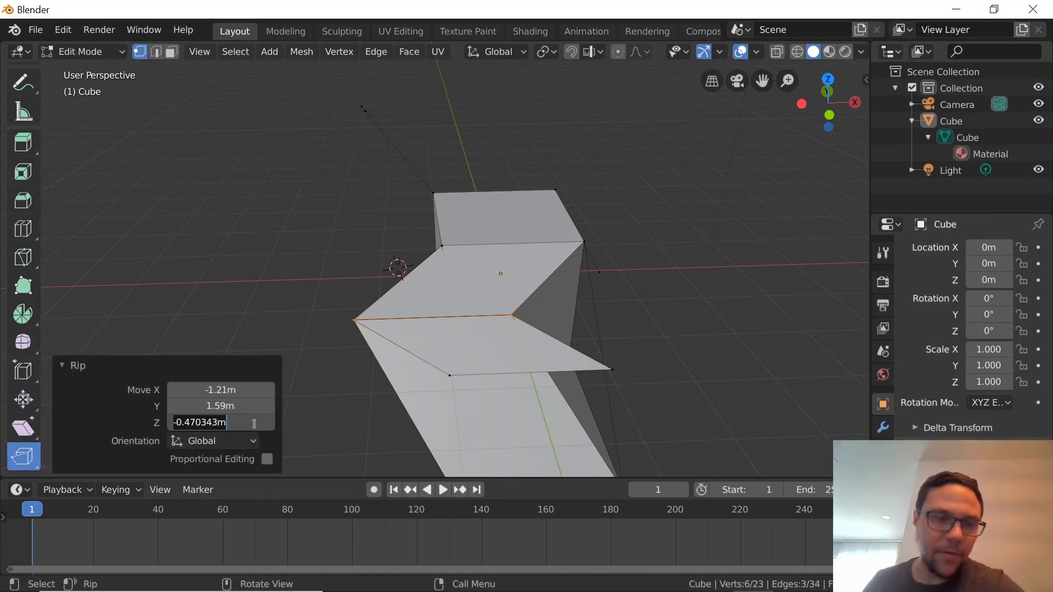
pyautogui.write('0')
pyautogui.press('Return')
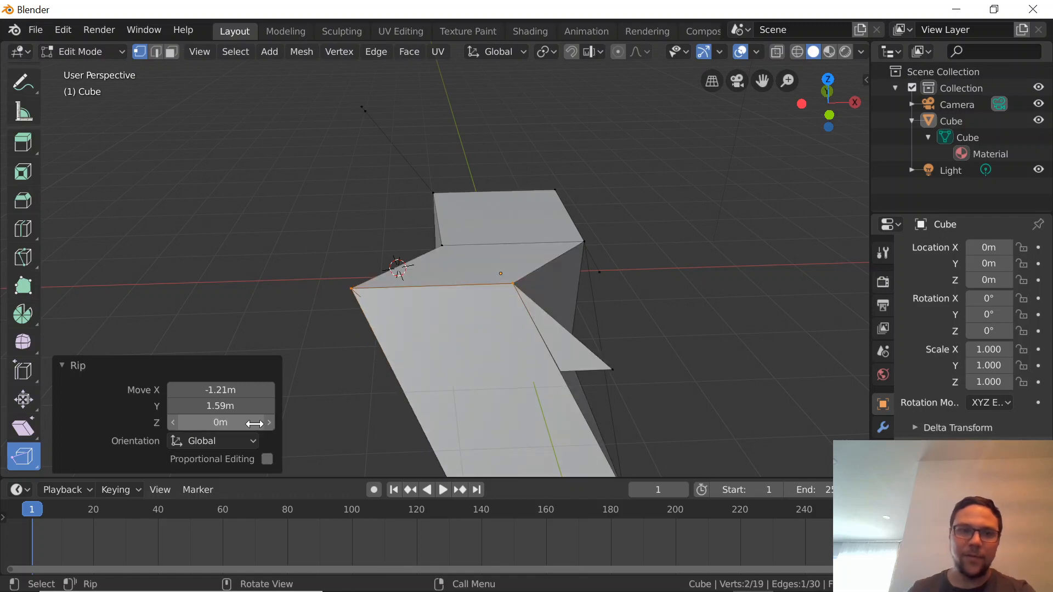
pyautogui.hotkey('ctrl', 'z')
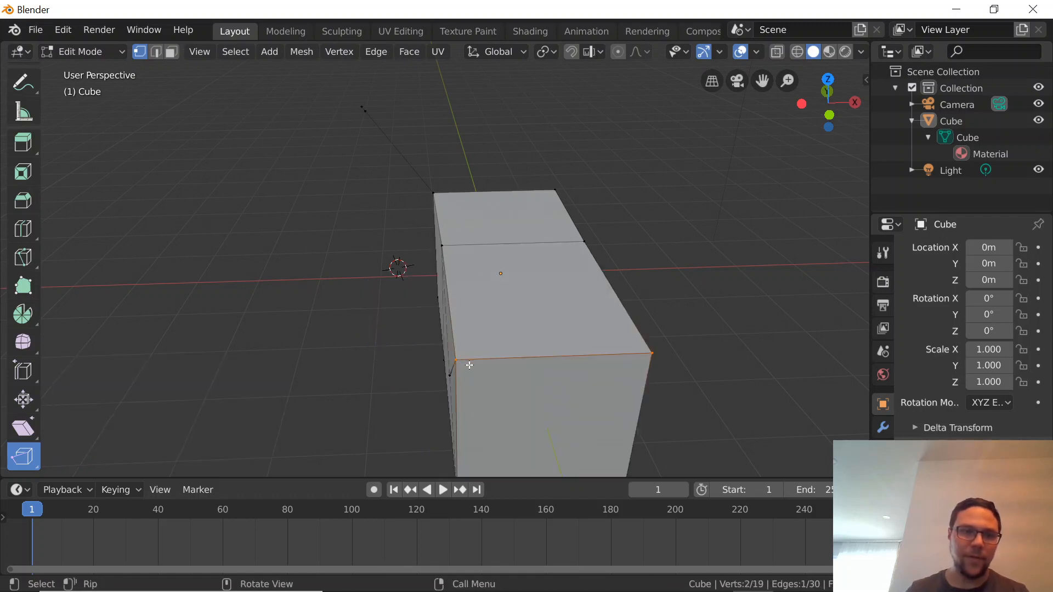
# - Rip the upper end edge slightly upward, about 0.18 m in Z and 0.09 m in Y, and undo a further inward rip
pyautogui.moveTo(470, 365); pyautogui.dragTo(478, 344)
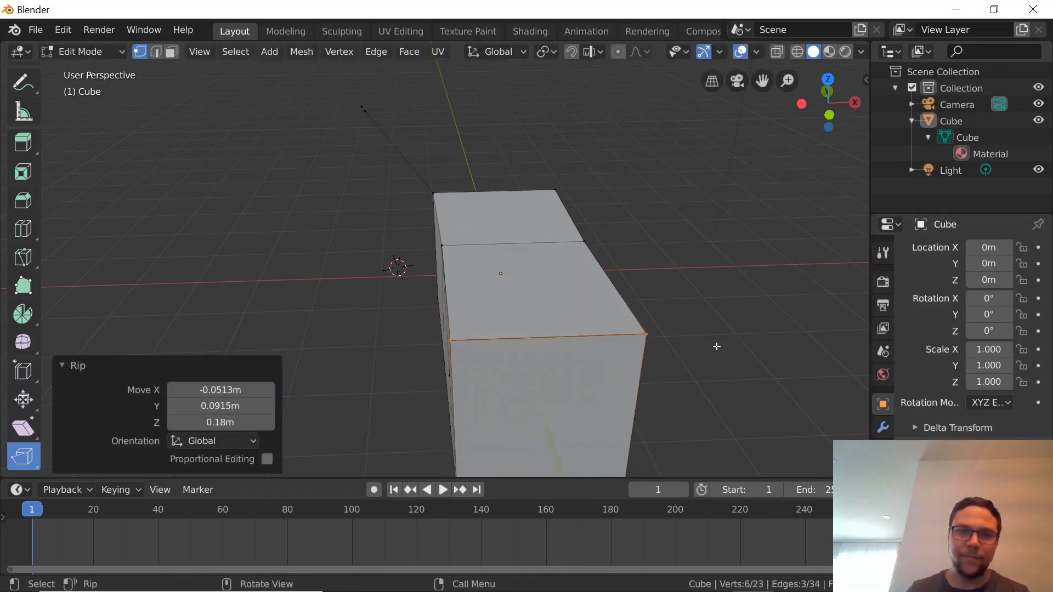
pyautogui.moveTo(717, 347); pyautogui.dragTo(593, 279, button='middle')
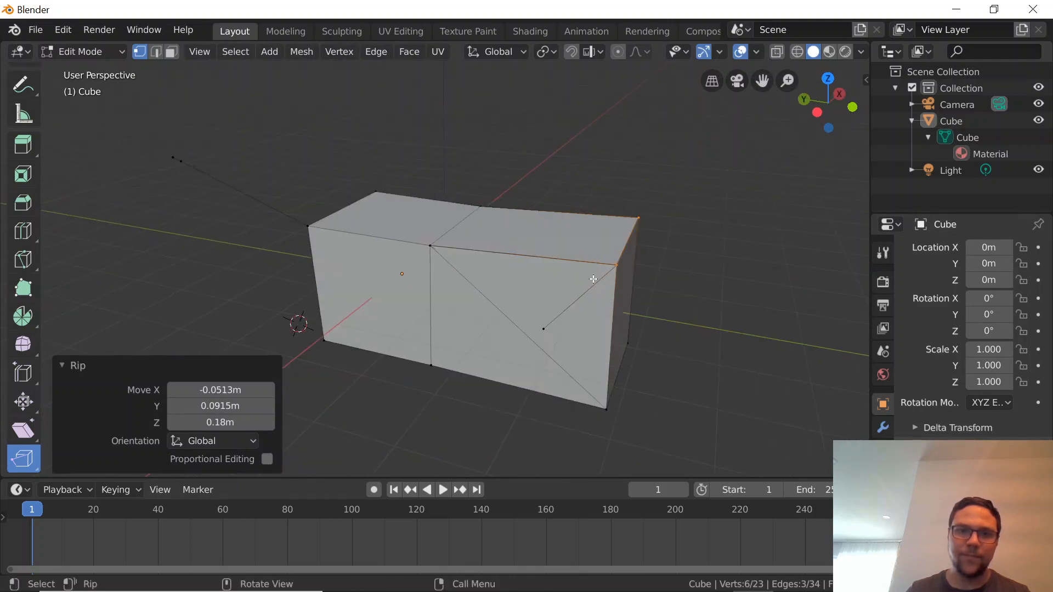
pyautogui.moveTo(593, 279); pyautogui.dragTo(482, 331)
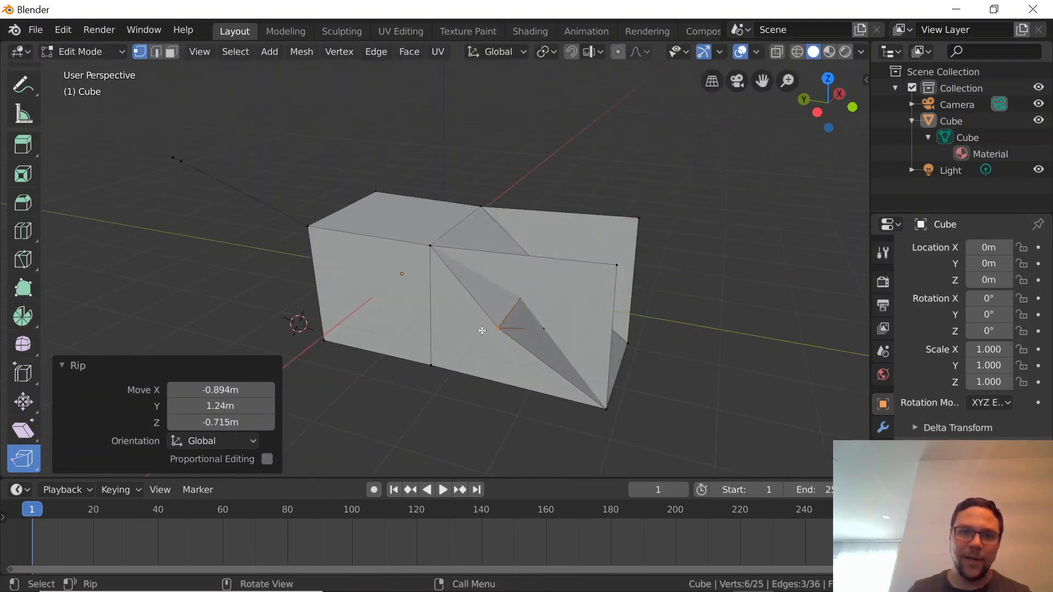
pyautogui.hotkey('ctrl', 'z')
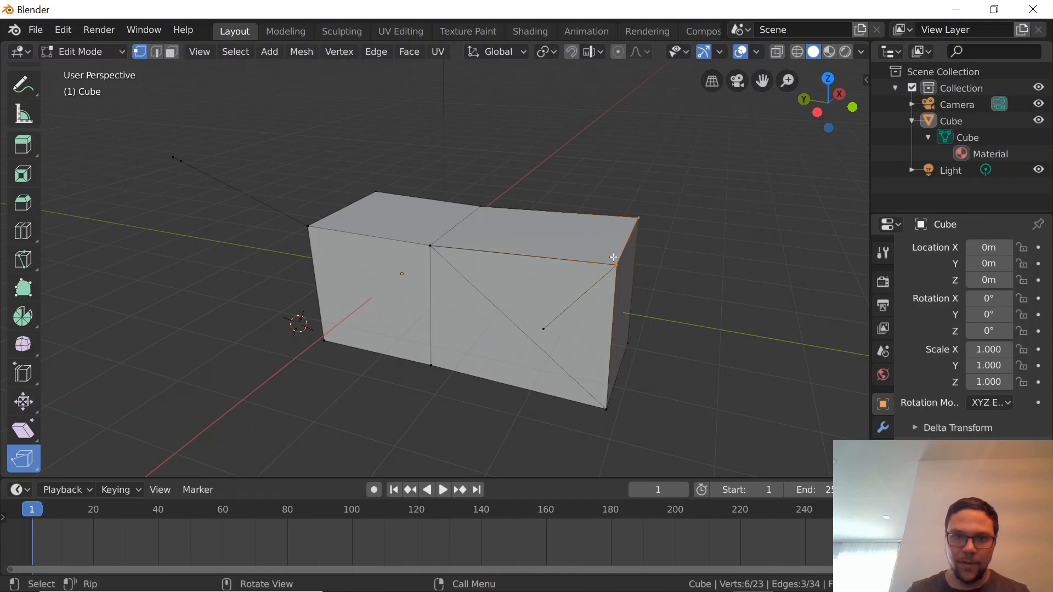
# - Rip the upper end edge inward about 1.36 m in Y and -0.721 m in Z, with Move X set to 0 m
pyautogui.moveTo(614, 257); pyautogui.dragTo(485, 322)
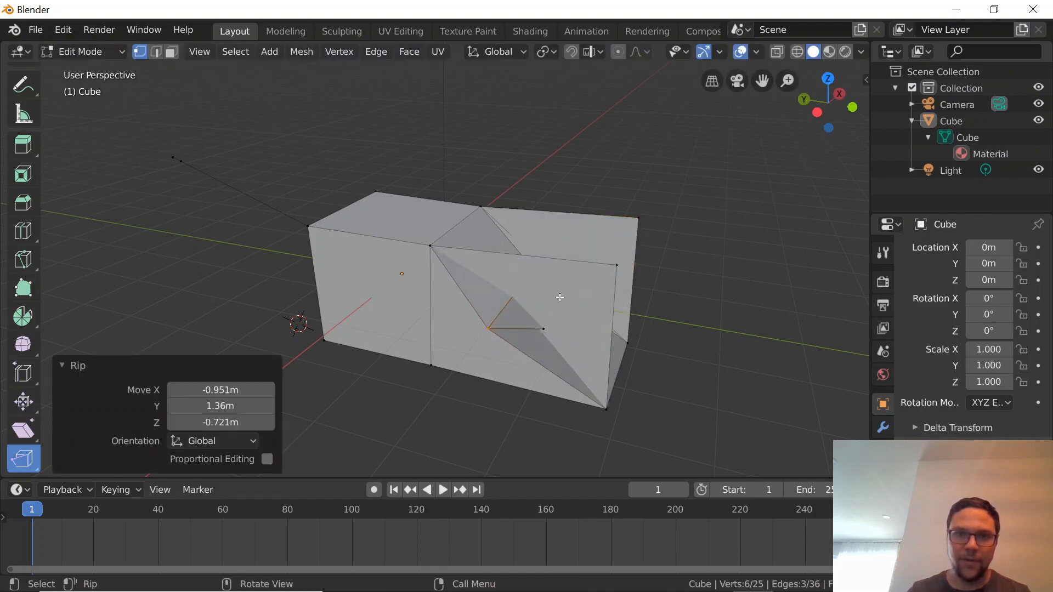
pyautogui.moveTo(661, 274); pyautogui.dragTo(541, 266, button='middle')
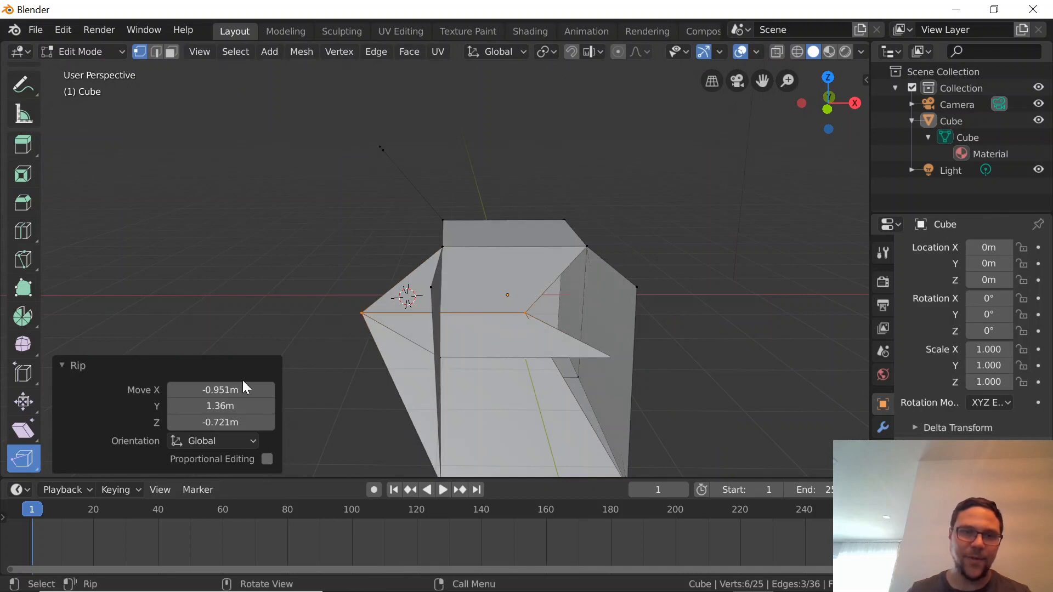
pyautogui.click(214, 390)
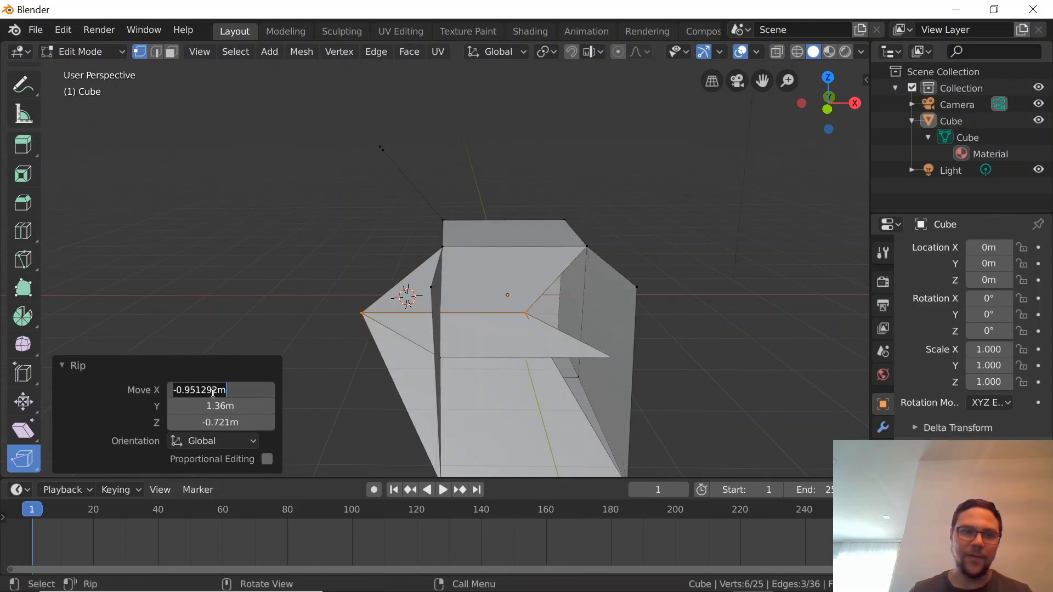
pyautogui.write('0')
pyautogui.press('Return')
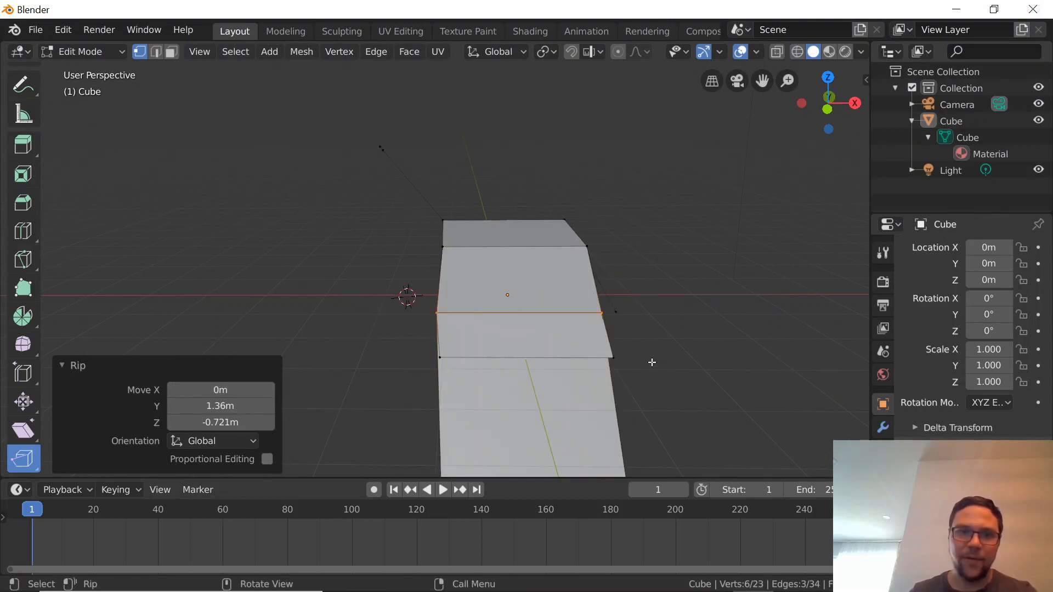
# - Rip the sloped end's selected edge further inward about 0.738 m in Y and -0.529 m in Z, set Move X to 0 m, and deselect
pyautogui.moveTo(651, 362); pyautogui.dragTo(546, 313, button='middle')
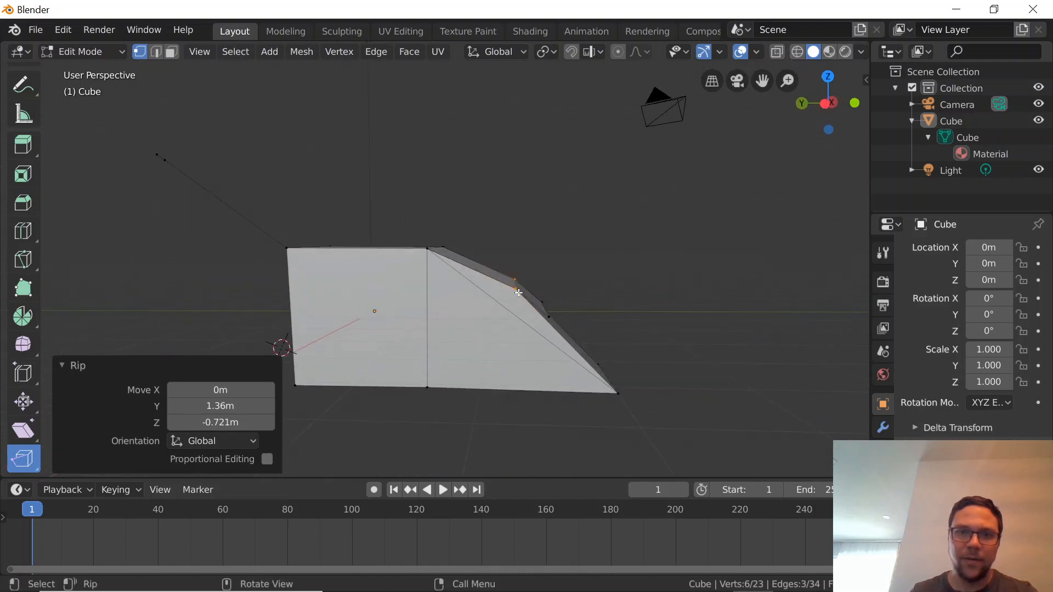
pyautogui.moveTo(519, 293); pyautogui.dragTo(471, 326)
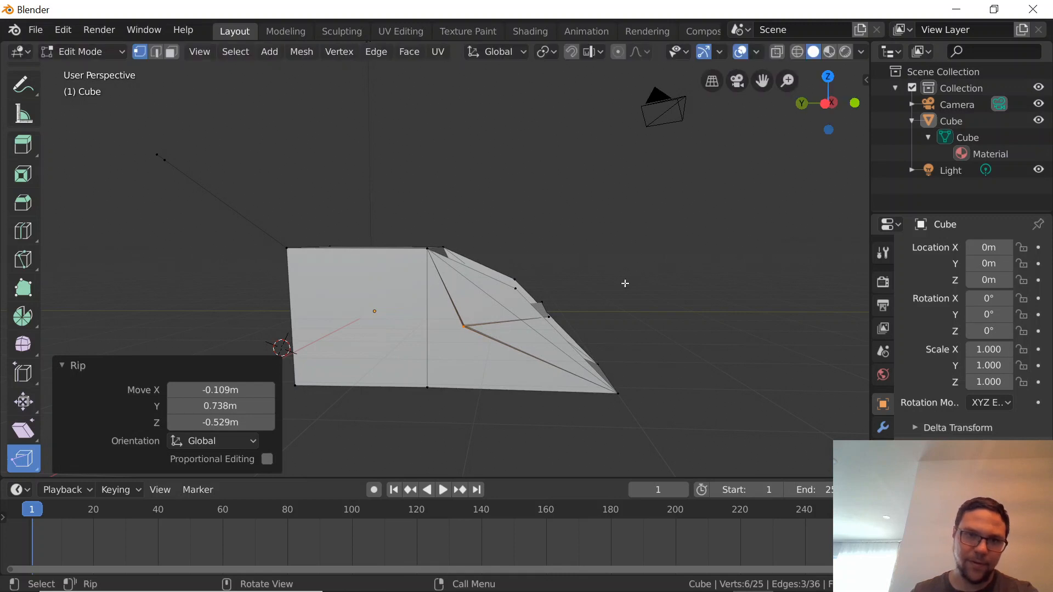
pyautogui.moveTo(632, 281); pyautogui.dragTo(444, 313, button='middle')
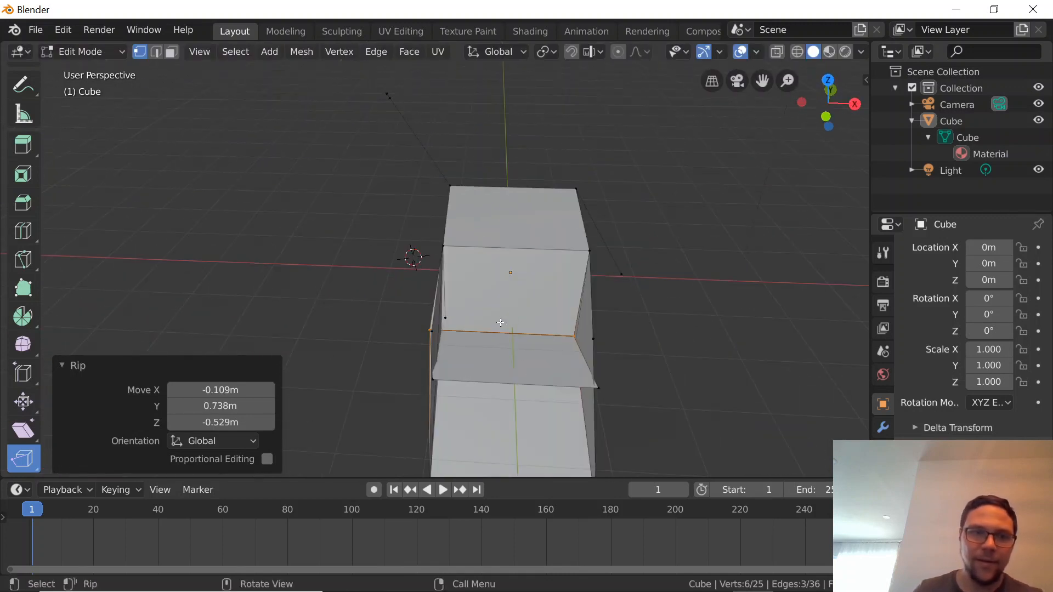
pyautogui.click(248, 387)
pyautogui.write('0')
pyautogui.press('Return')
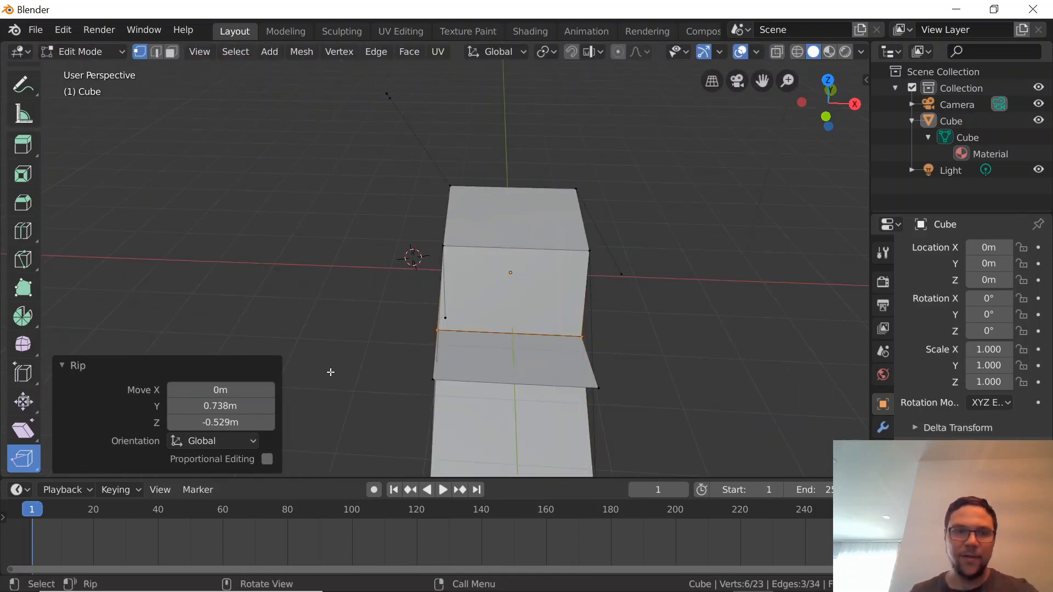
pyautogui.click(685, 353)
# - Box-select the two outer vertices of the flap protruding above the slope, and delete them with the Vertices option
pyautogui.moveTo(684, 353); pyautogui.dragTo(384, 364, button='middle')
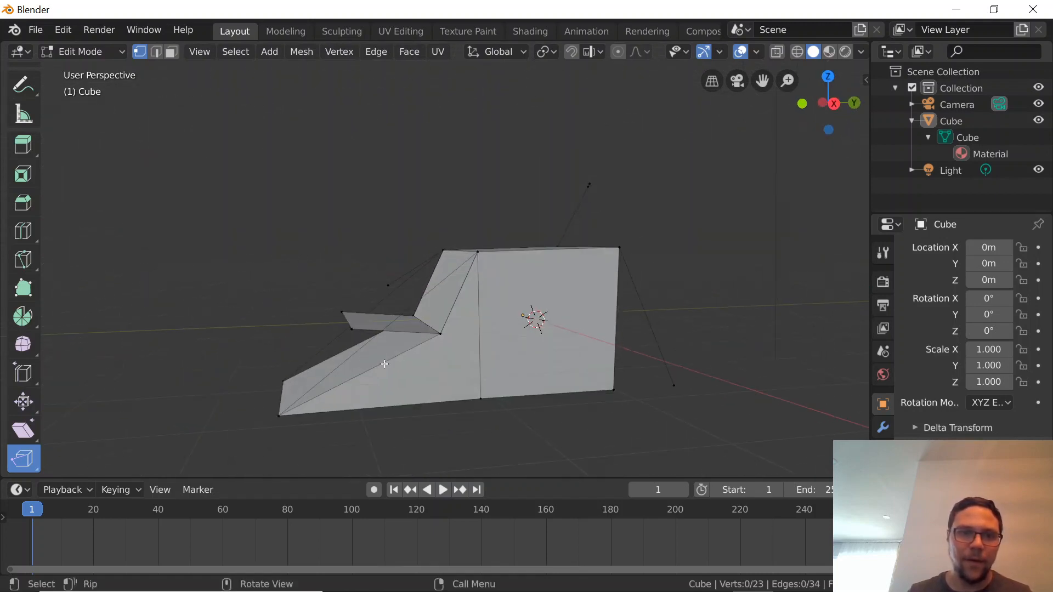
pyautogui.moveTo(328, 300); pyautogui.dragTo(361, 343)
pyautogui.press('x')
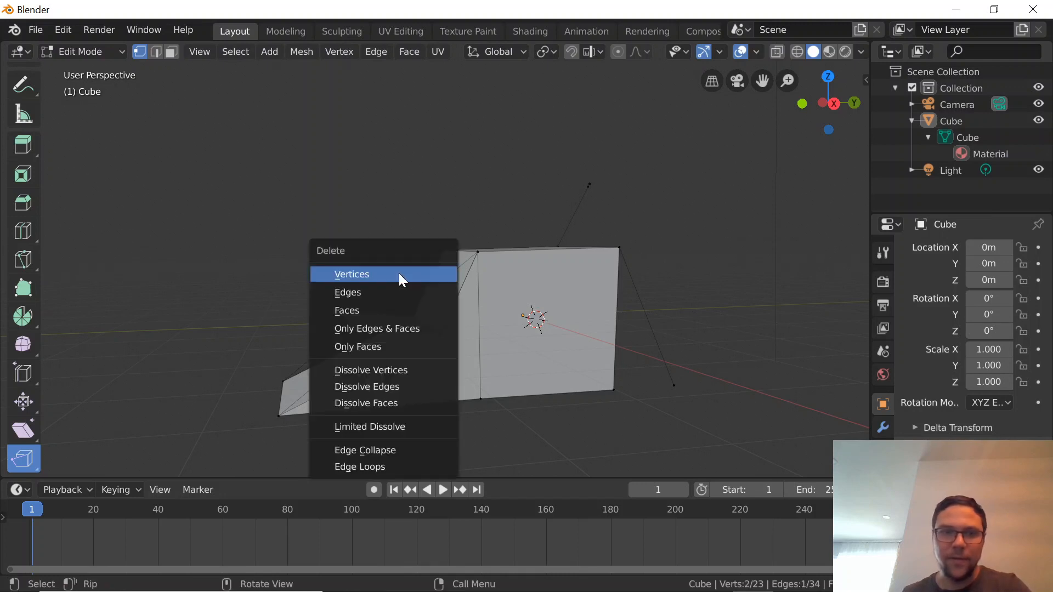
pyautogui.click(399, 273)
# - Box-select the stray vertex above the slope, and try to delete it with the Edges option
pyautogui.moveTo(389, 273); pyautogui.dragTo(531, 307, button='middle')
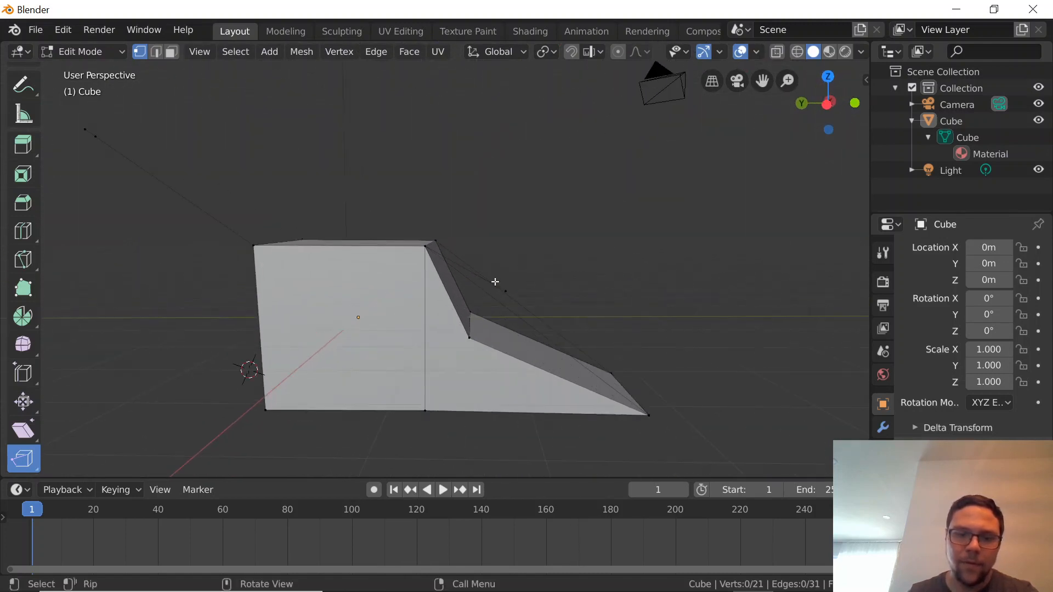
pyautogui.press('b')
pyautogui.moveTo(489, 276); pyautogui.dragTo(525, 314)
pyautogui.press('x')
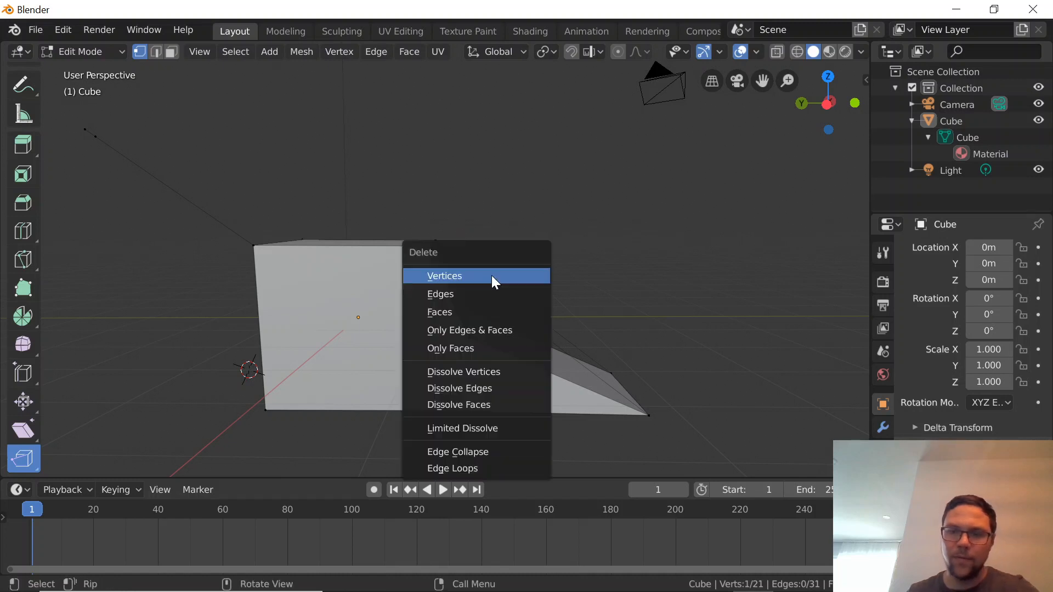
pyautogui.click(486, 296)
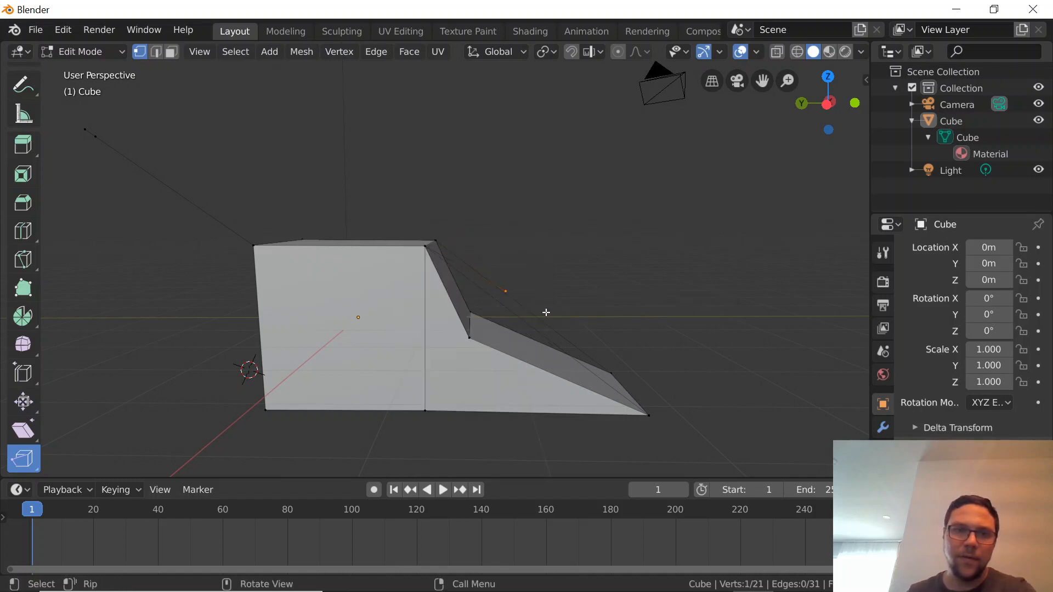
# - Box-select the stray vertex above the slope again, and delete the vertex
pyautogui.scroll(1, 549, 307)
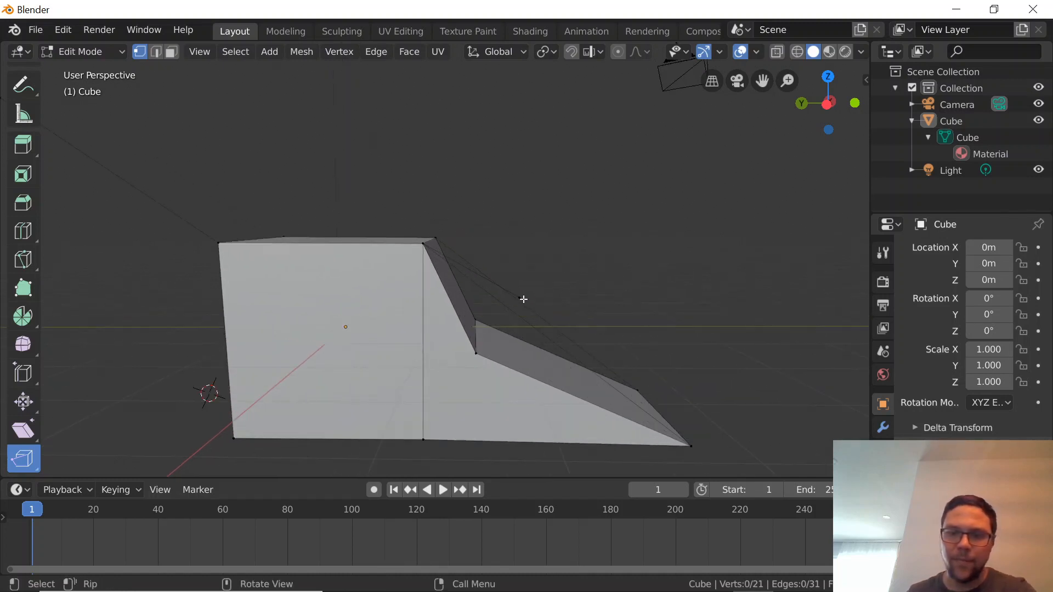
pyautogui.press('b')
pyautogui.moveTo(550, 316); pyautogui.dragTo(508, 290)
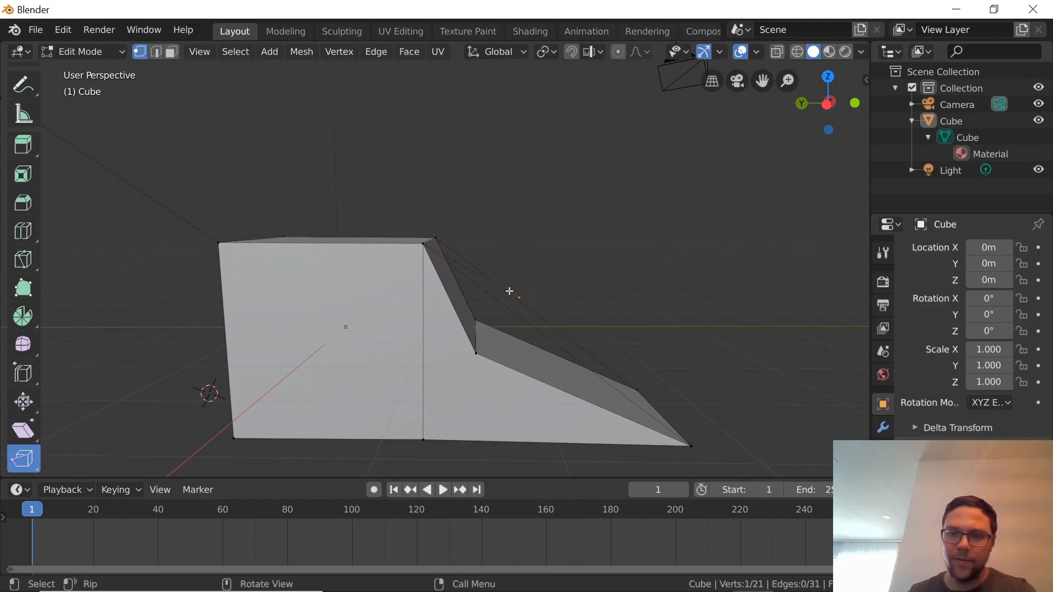
pyautogui.press('x')
pyautogui.click(554, 270)
# - Save the model as gokart.blend in the Desktop folder under Documents
pyautogui.moveTo(594, 308); pyautogui.dragTo(472, 359, button='middle')
pyautogui.scroll(-3, 600, 326)
pyautogui.scroll(3, 601, 328)
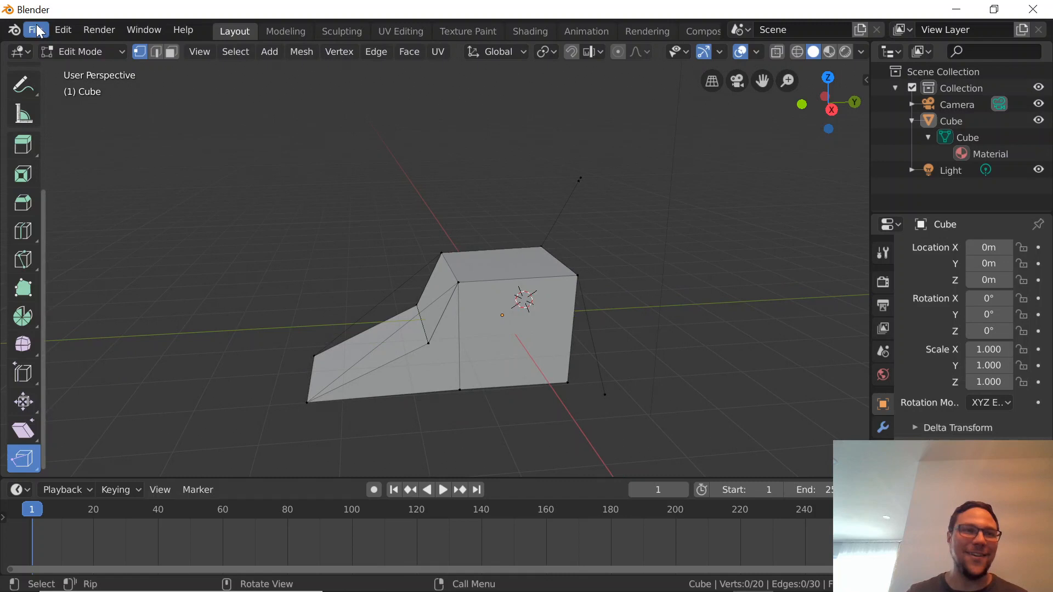
pyautogui.click(39, 31)
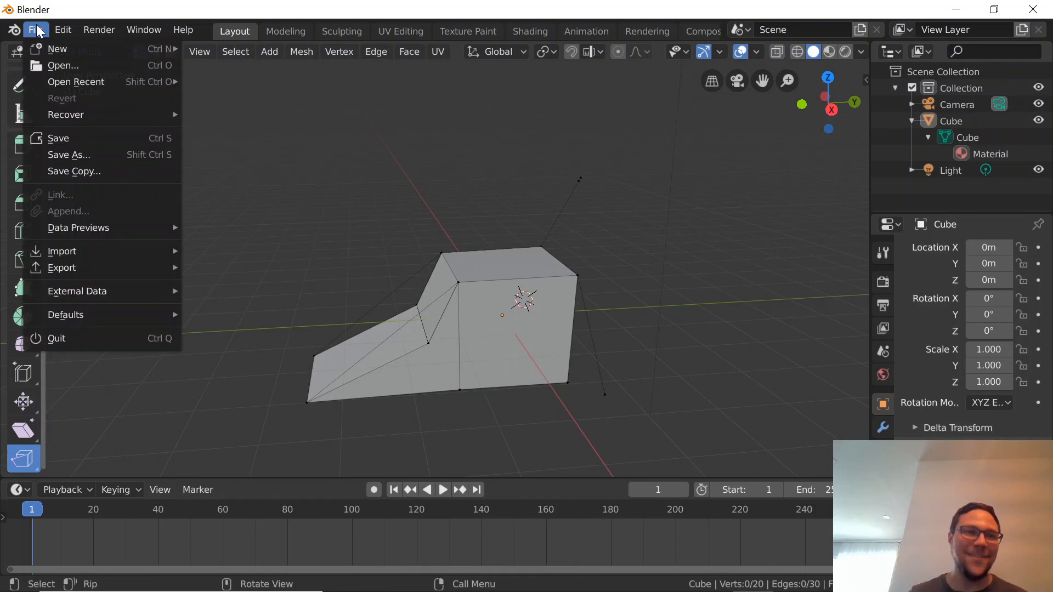
pyautogui.click(67, 151)
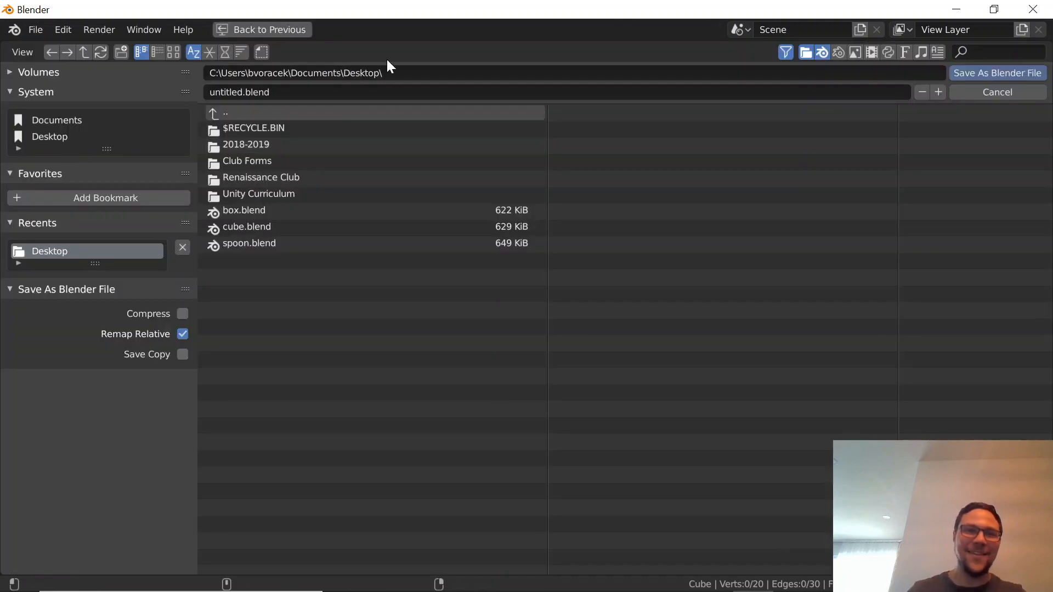
pyautogui.click(243, 93)
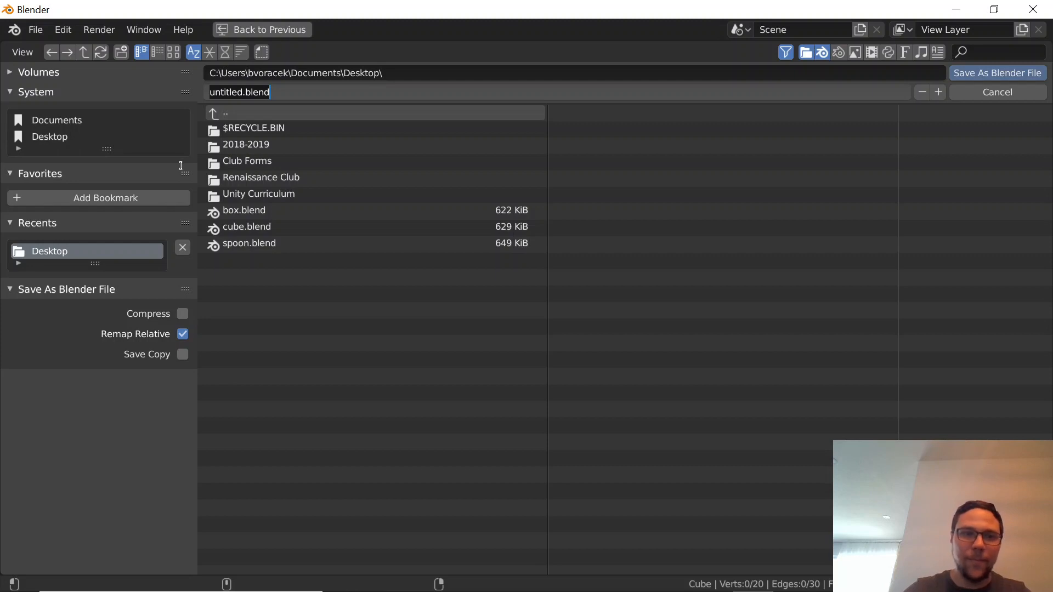
pyautogui.press('Home')
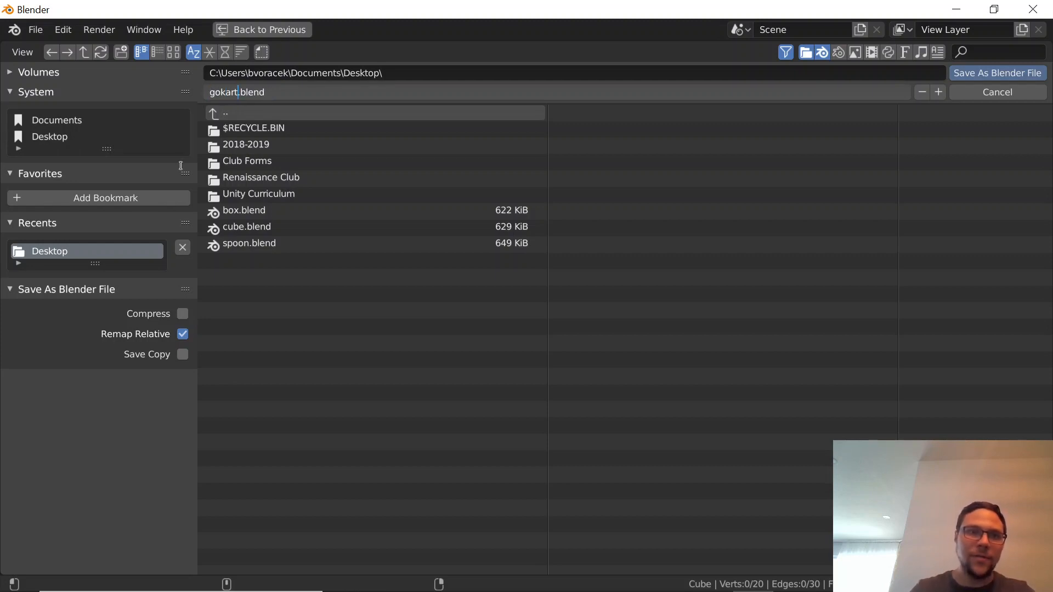
pyautogui.press('Return')
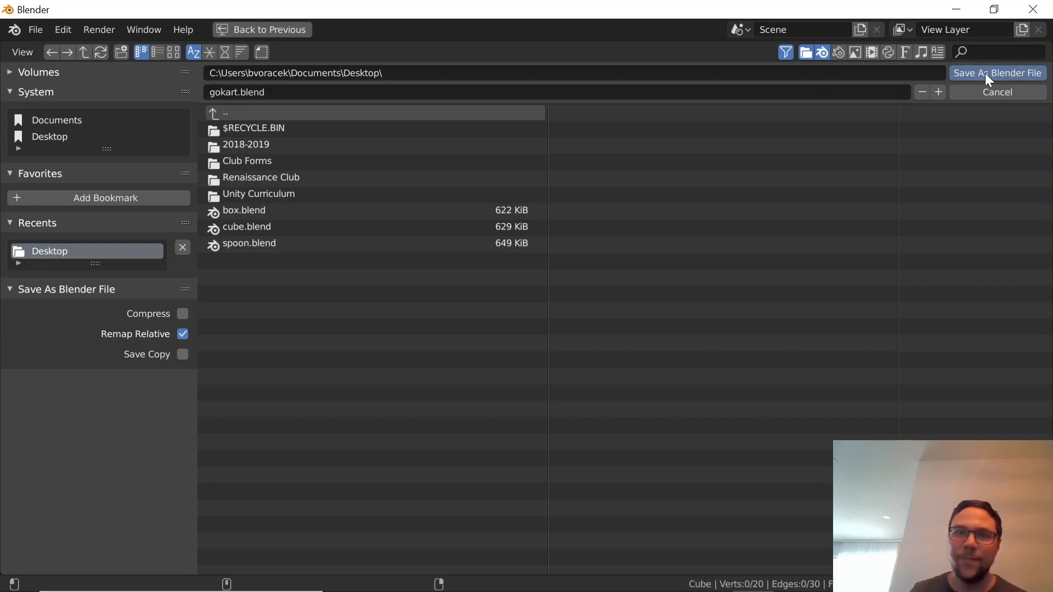
pyautogui.click(985, 73)
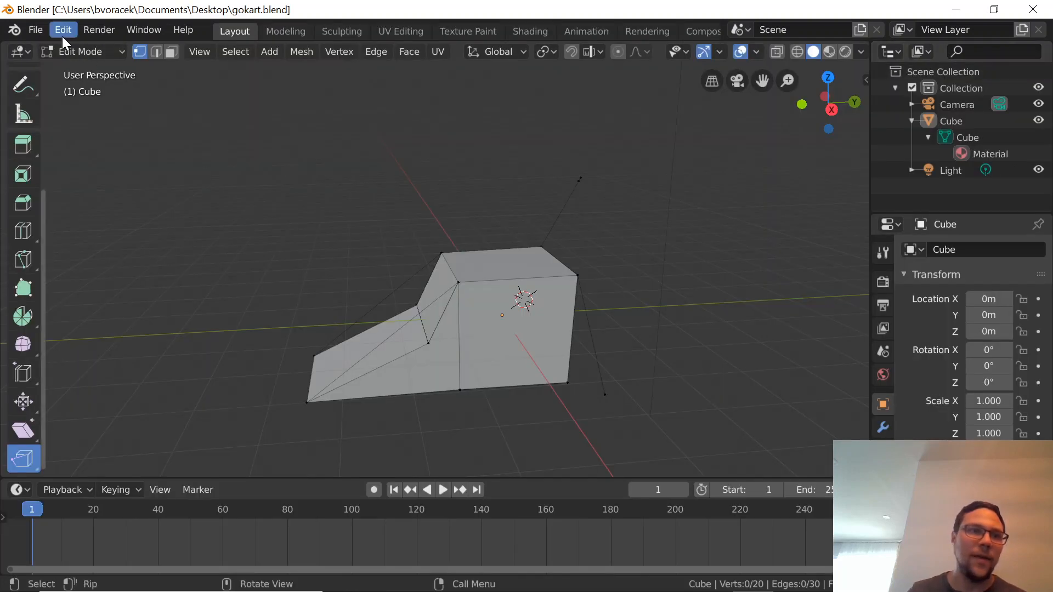
# - Export the model as a Wavefront OBJ file named gokart.obj in the same Desktop folder
pyautogui.click(47, 30)
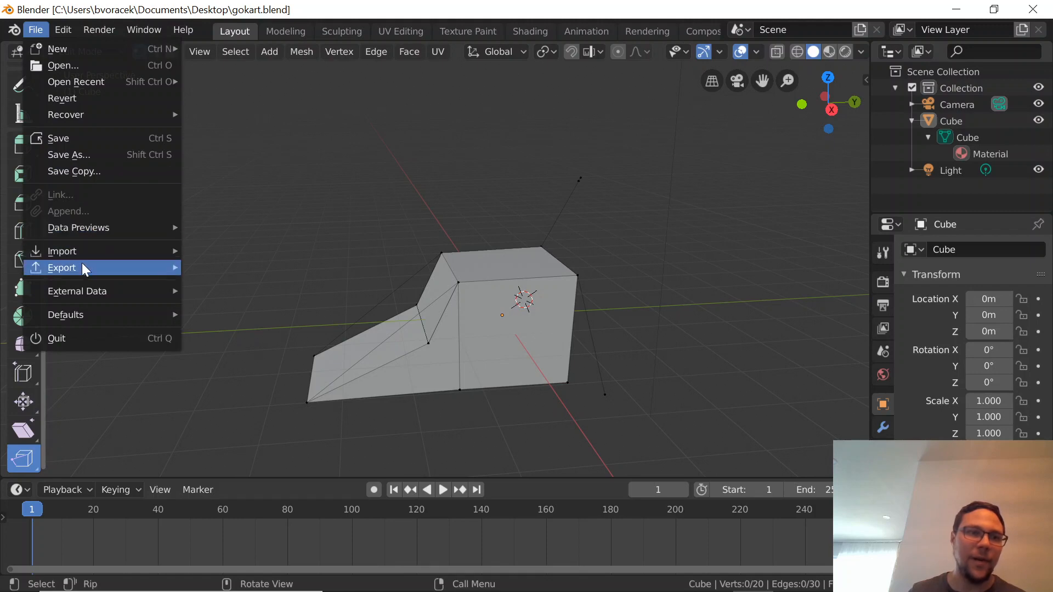
pyautogui.moveTo(86, 267)
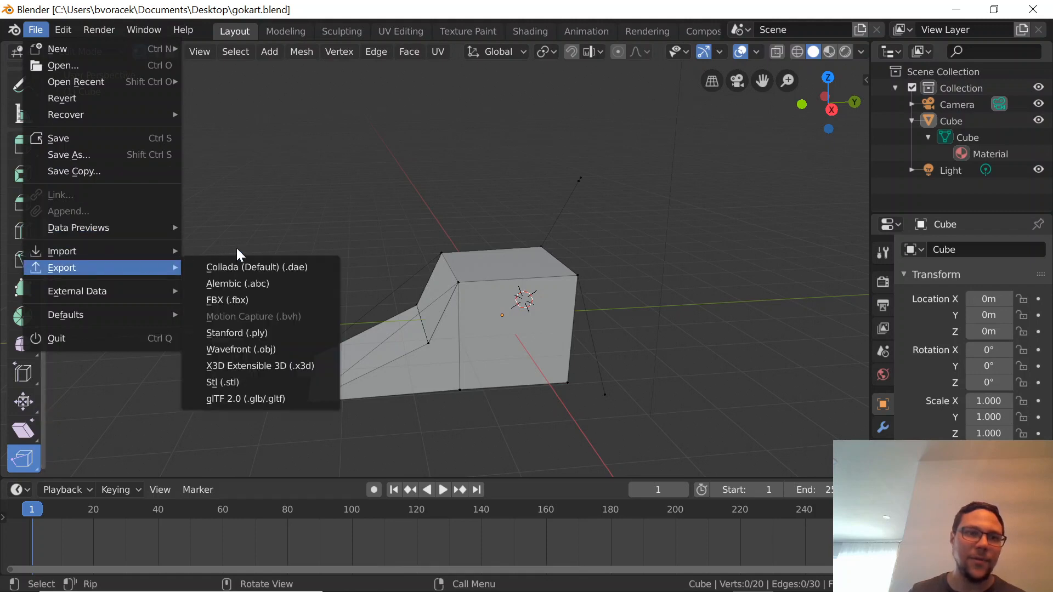
pyautogui.click(262, 349)
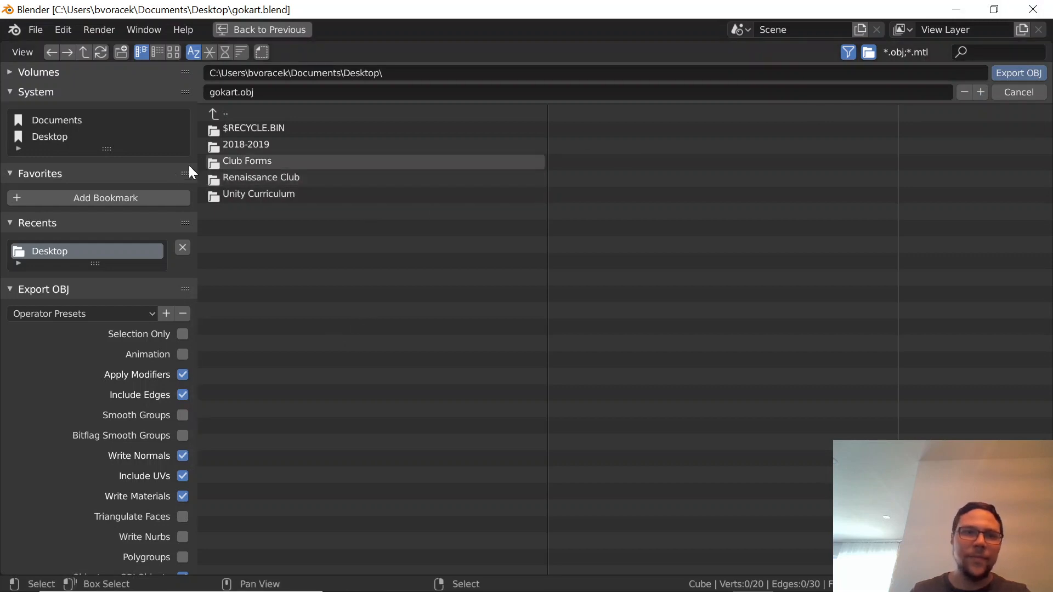
pyautogui.click(1011, 77)
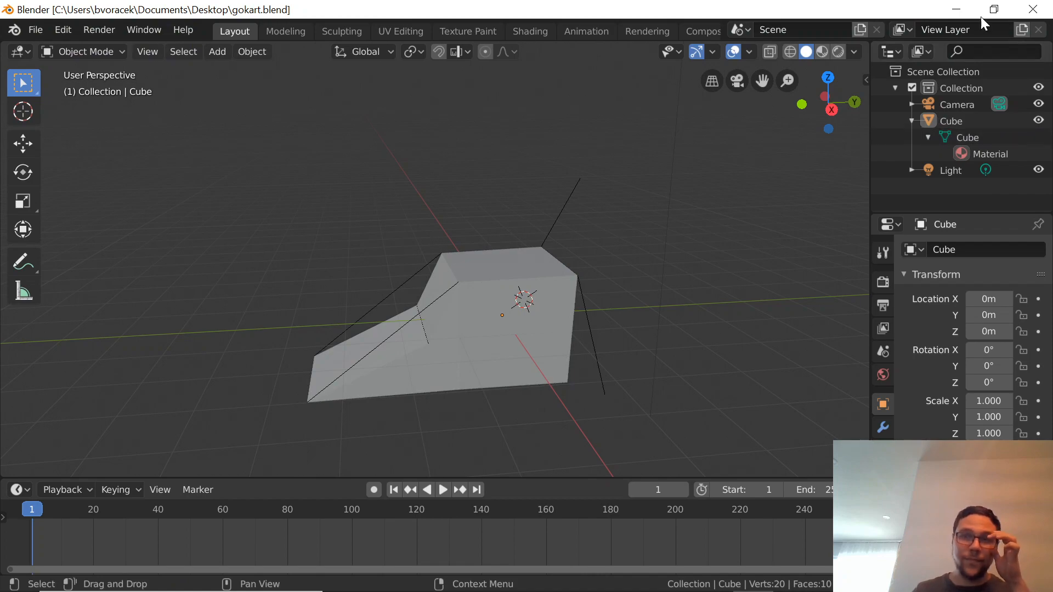
# - Minimize the windows in front and switch to the Godot Engine editor with the Truck Town project
pyautogui.click(964, 10)
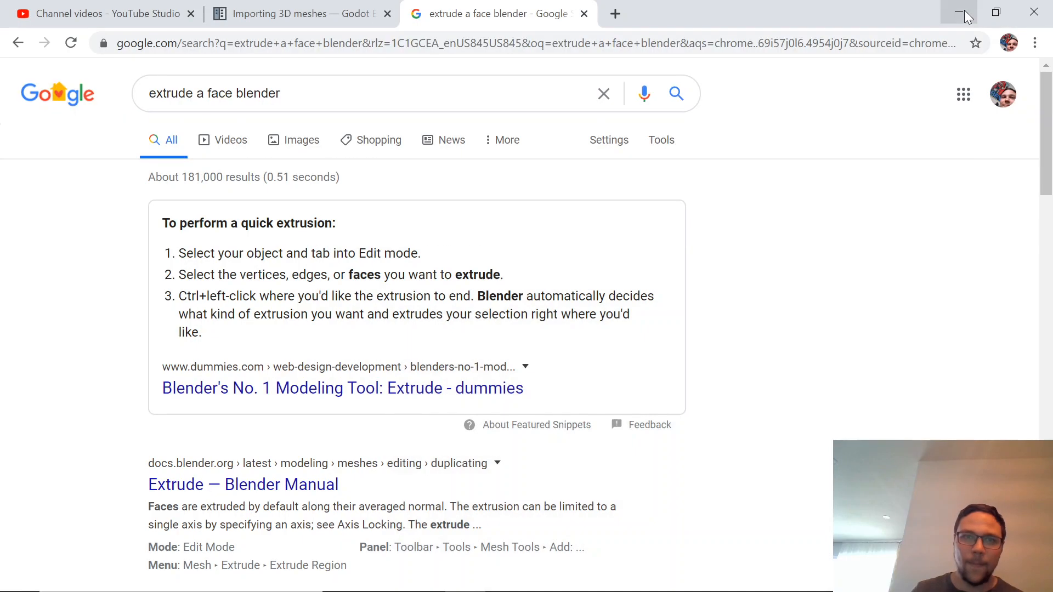
pyautogui.click(966, 11)
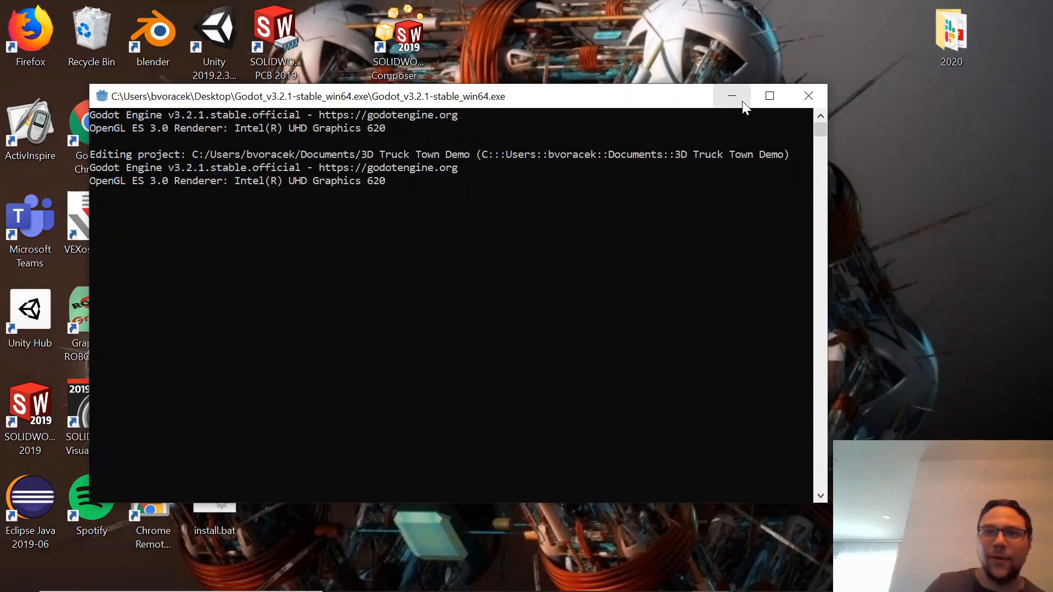
pyautogui.click(732, 97)
pyautogui.moveTo(712, 578)
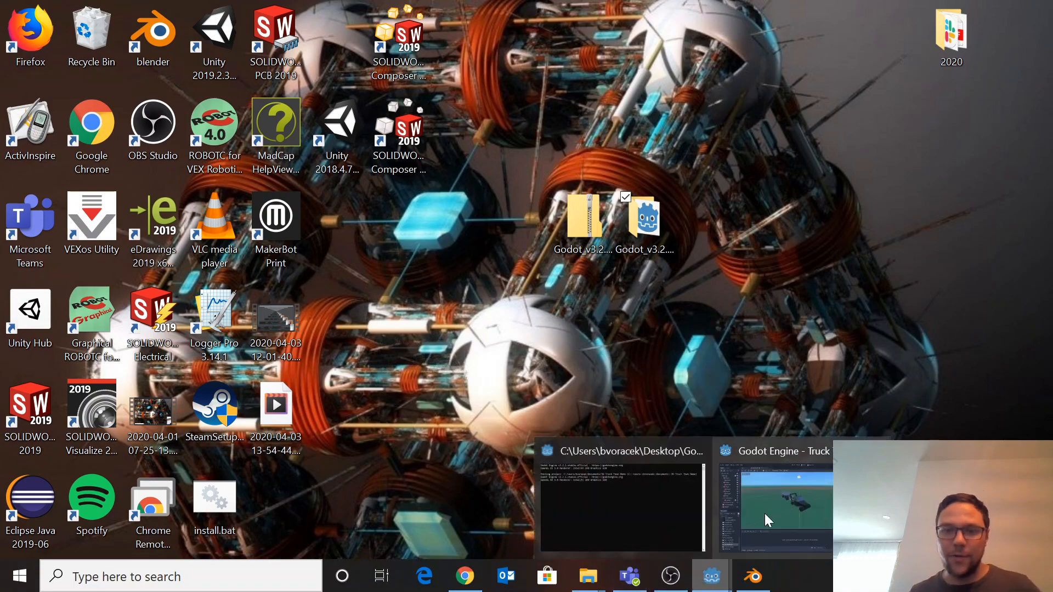
pyautogui.click(771, 521)
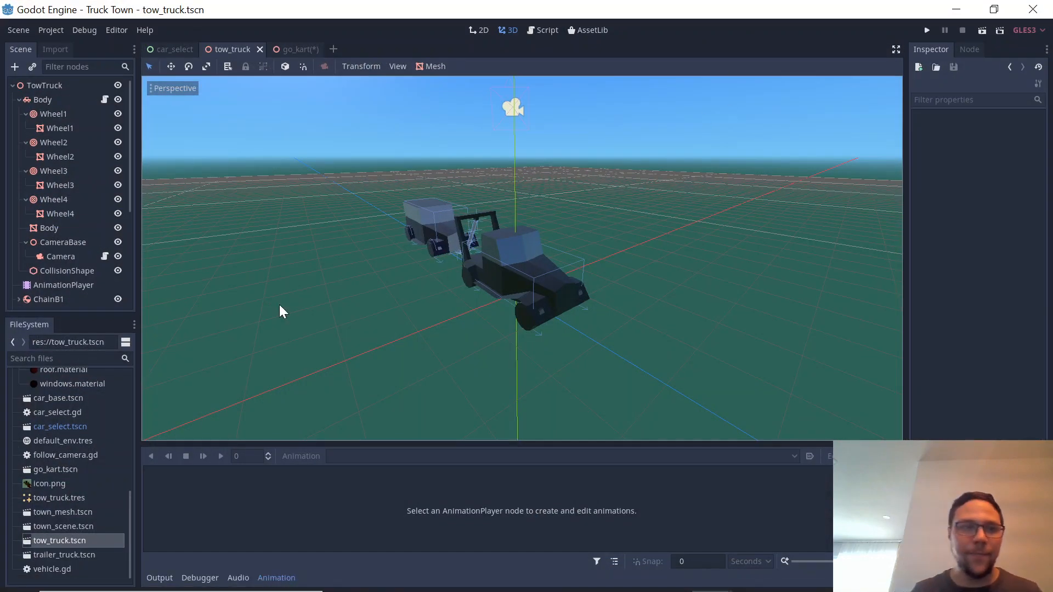
# - Open the go_kart.tscn scene and select its MeshInstance node to show the Mesh property
pyautogui.doubleClick(66, 470)
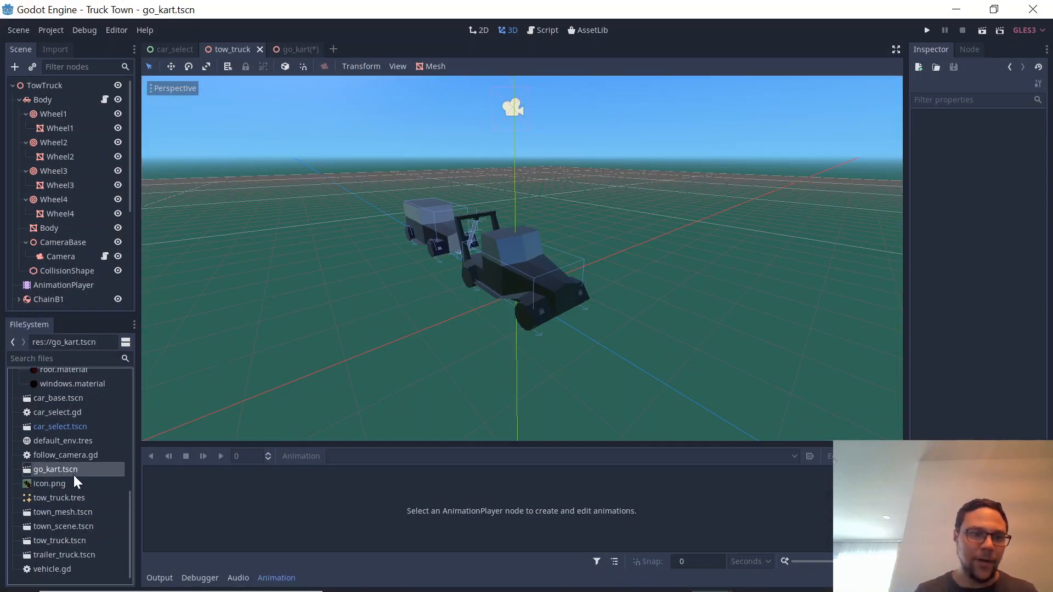
pyautogui.click(46, 130)
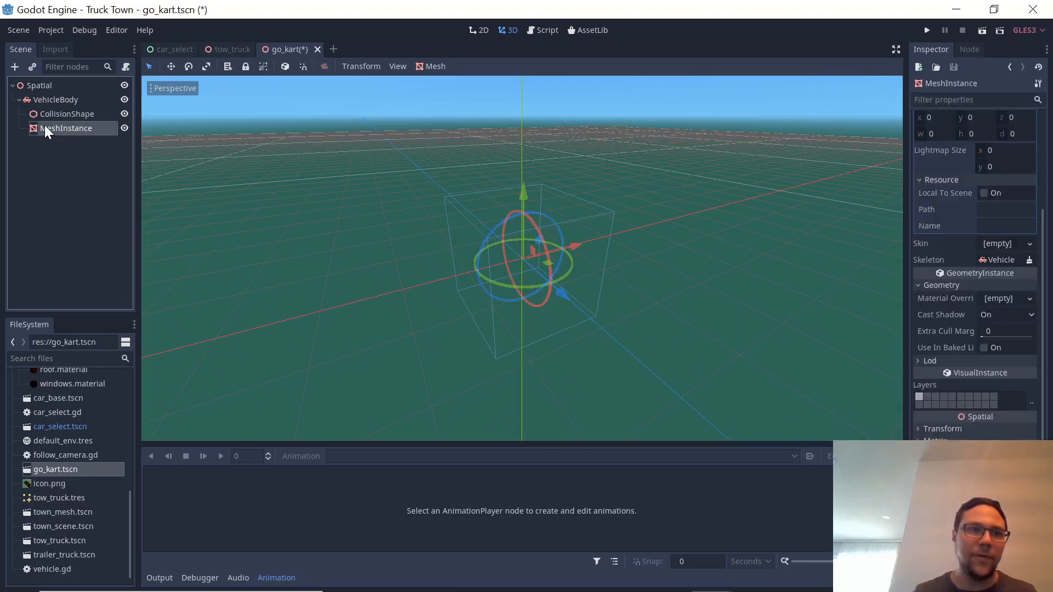
pyautogui.scroll(3, 1028, 128)
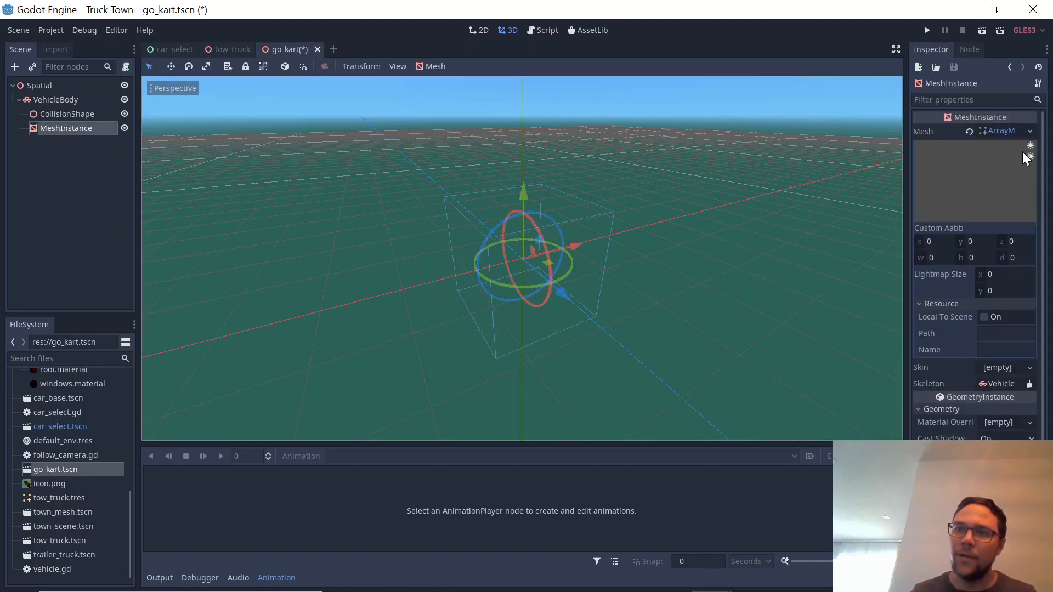
pyautogui.click(936, 68)
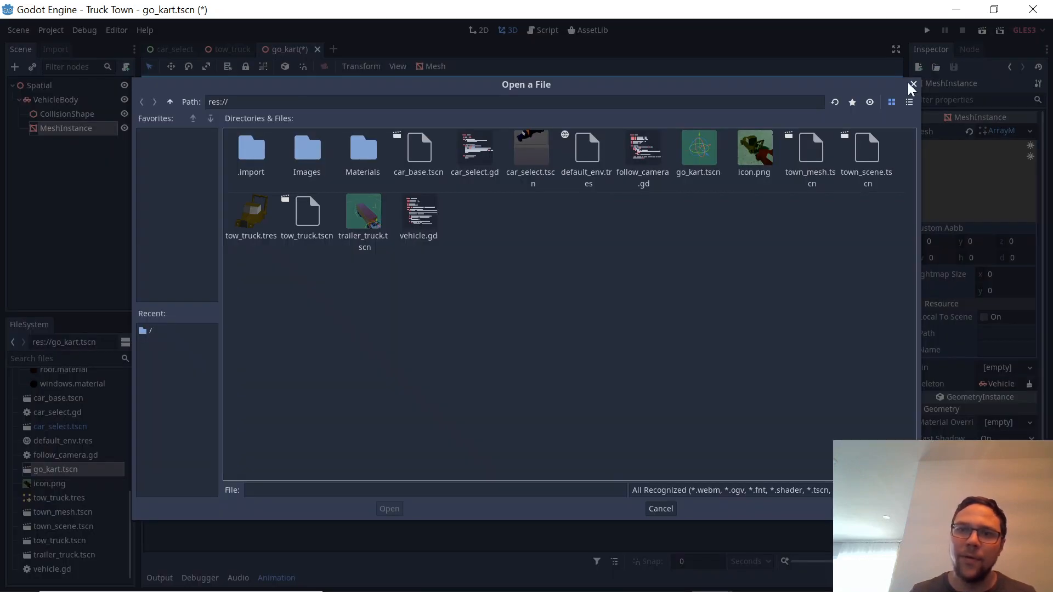
pyautogui.click(913, 85)
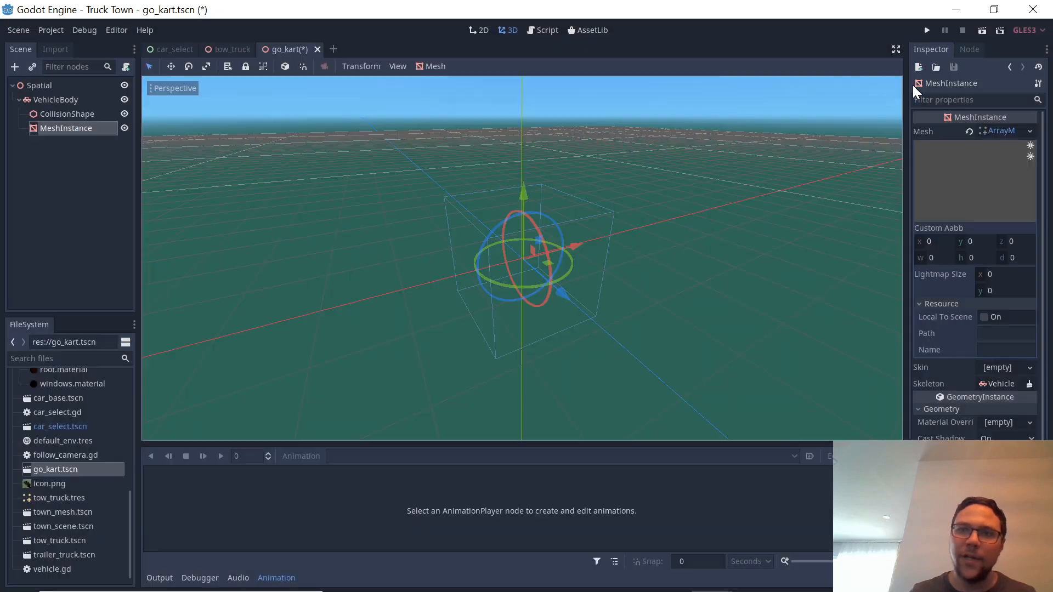
pyautogui.click(1030, 132)
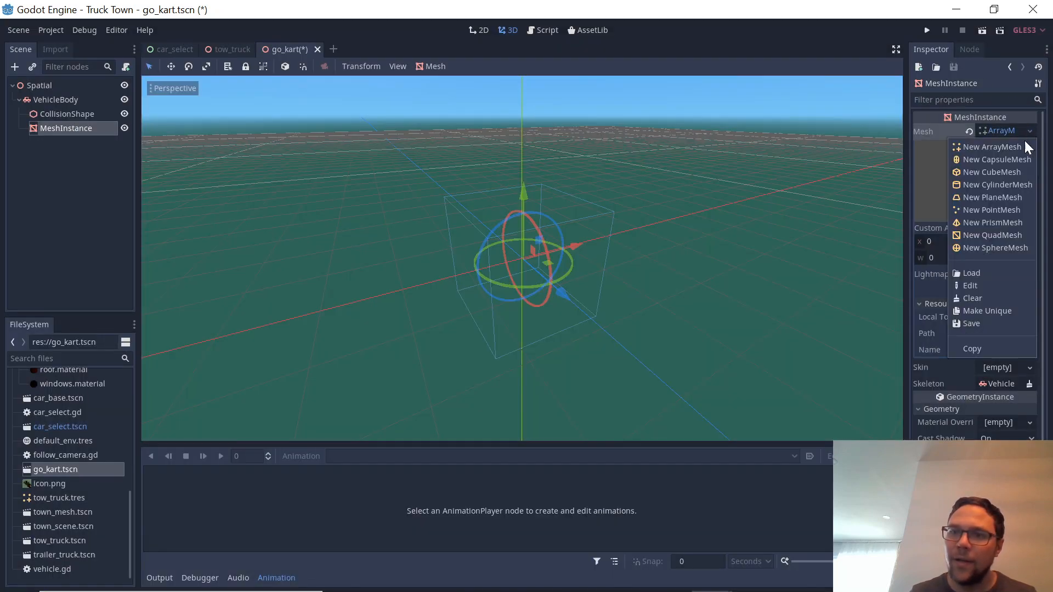
pyautogui.click(972, 273)
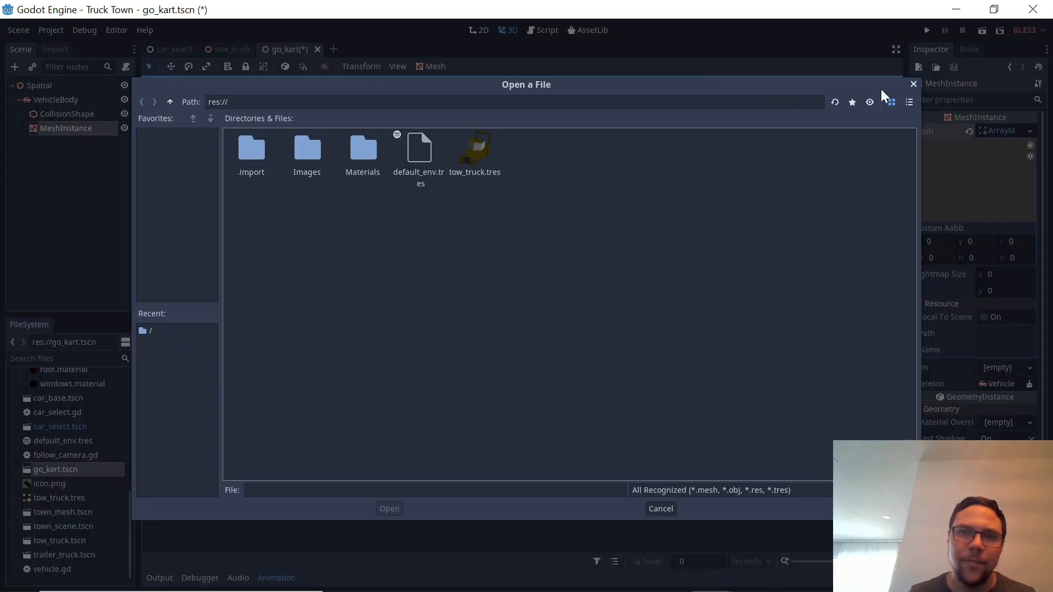
pyautogui.click(913, 84)
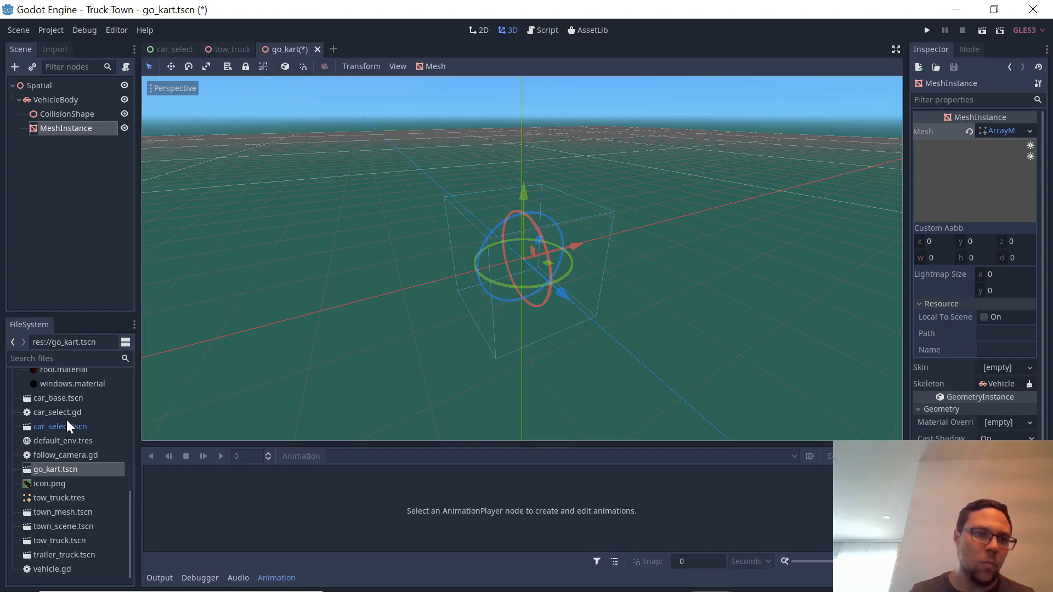
# - Collapse the Images and Materials folders in the project's file tree
pyautogui.scroll(10, 67, 420)
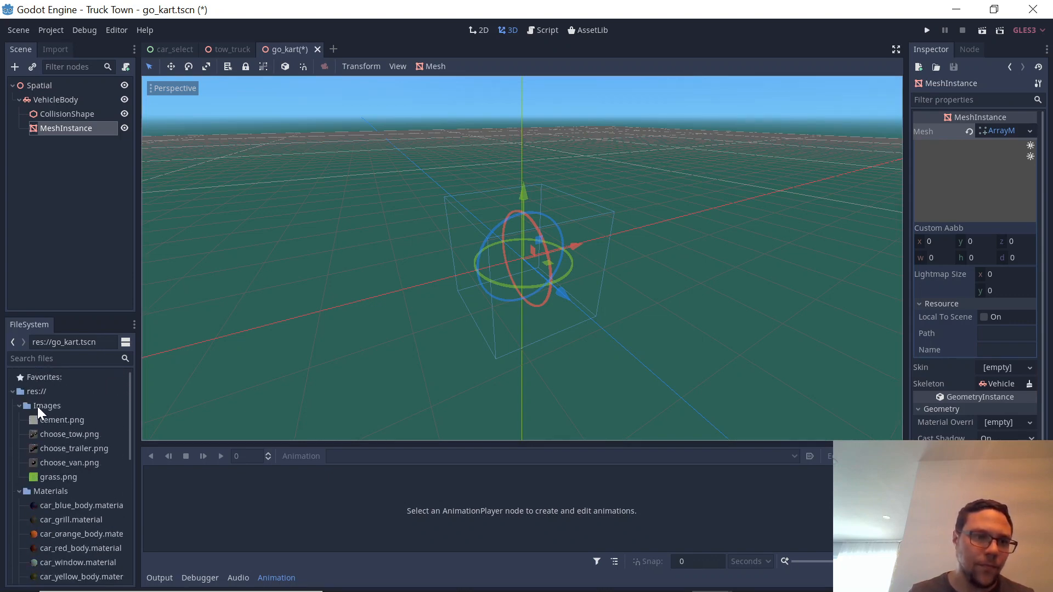
pyautogui.click(17, 405)
pyautogui.click(19, 420)
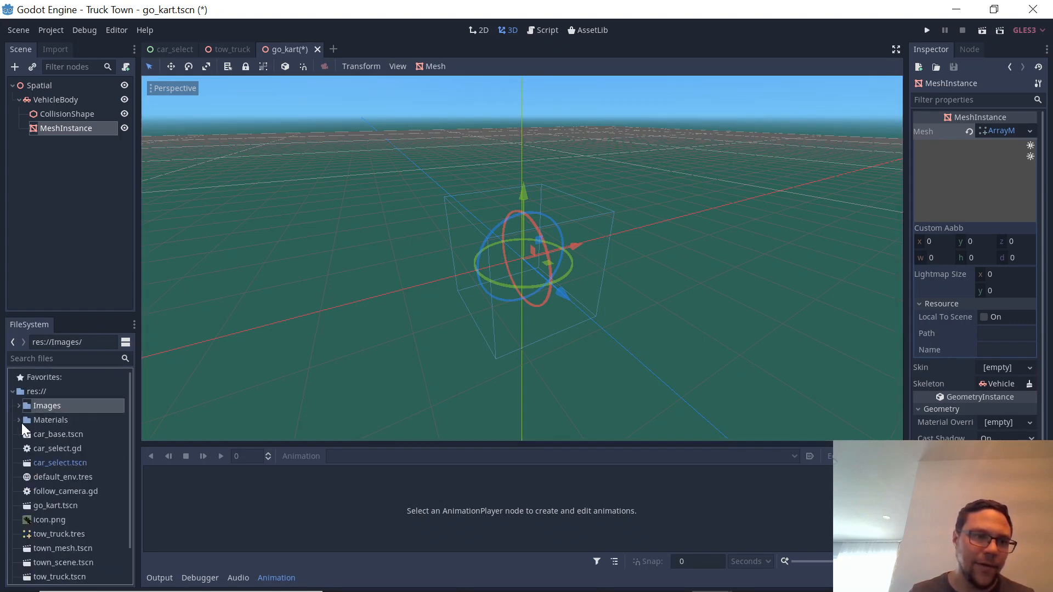
# - Open the res:// project folder in the file manager and arrange its window beside the Desktop folder window
pyautogui.click(45, 385)
pyautogui.rightClick(41, 392)
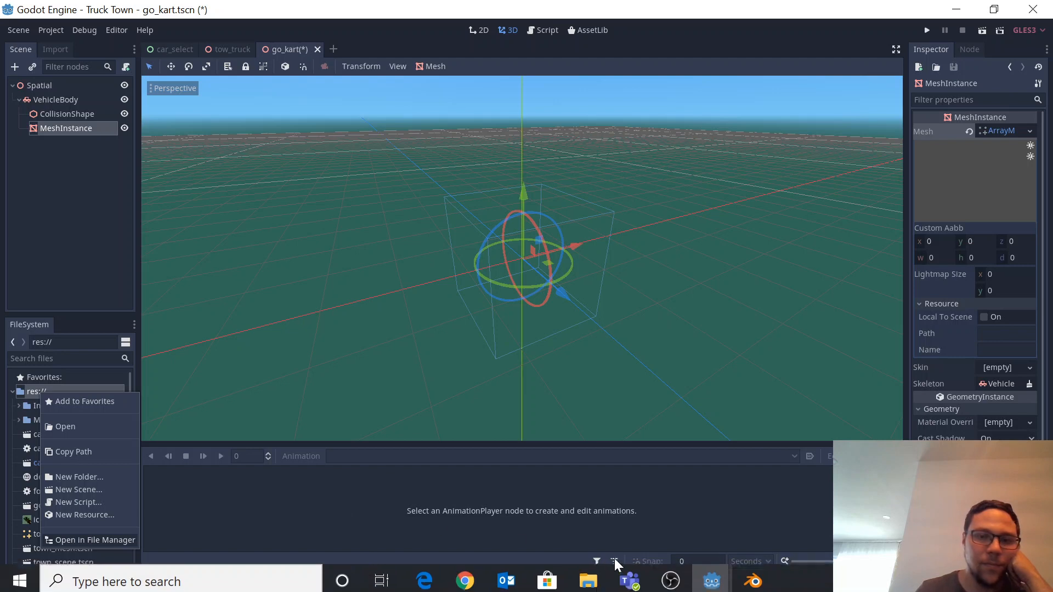
pyautogui.moveTo(599, 579)
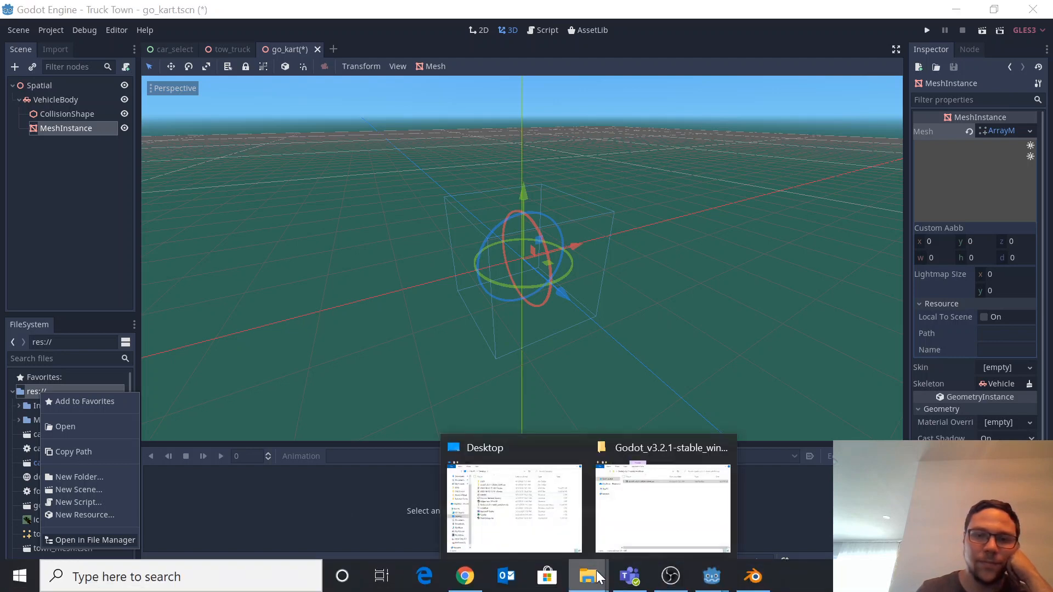
pyautogui.click(558, 532)
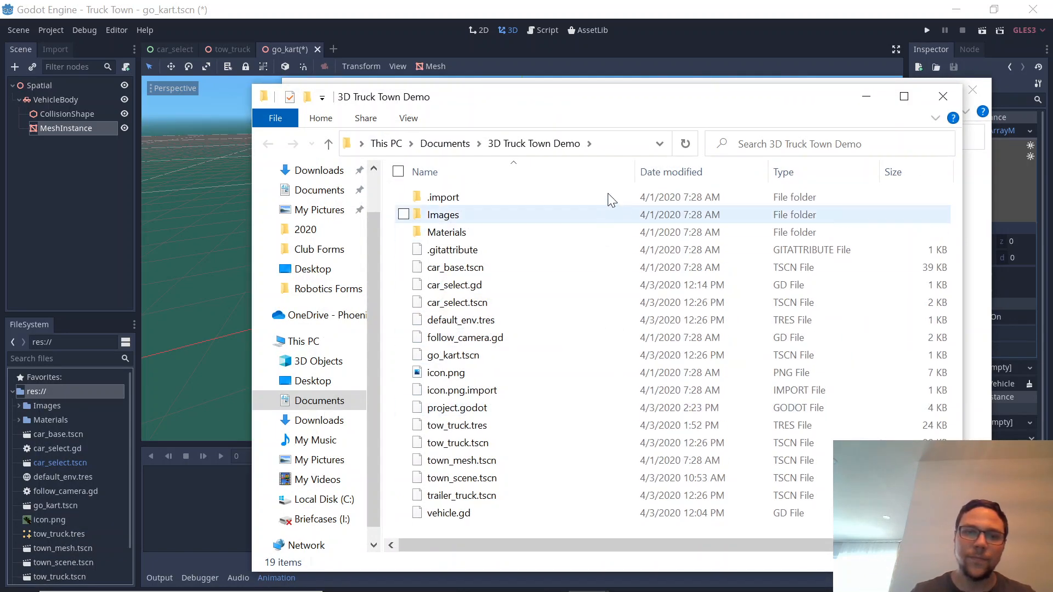
pyautogui.moveTo(610, 105); pyautogui.dragTo(413, 38)
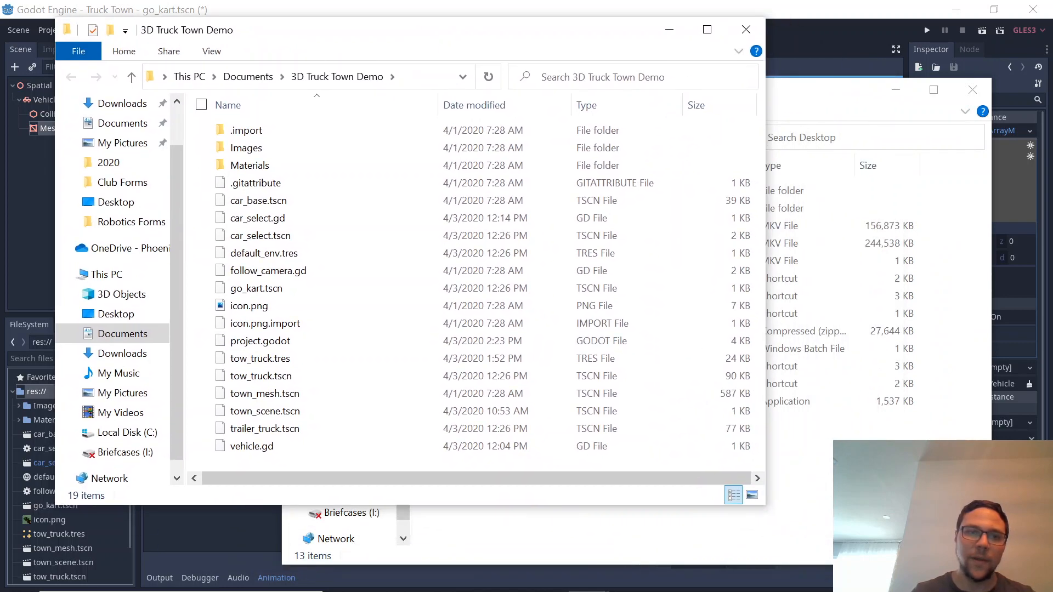
pyautogui.hotkey('alt', 'Tab')
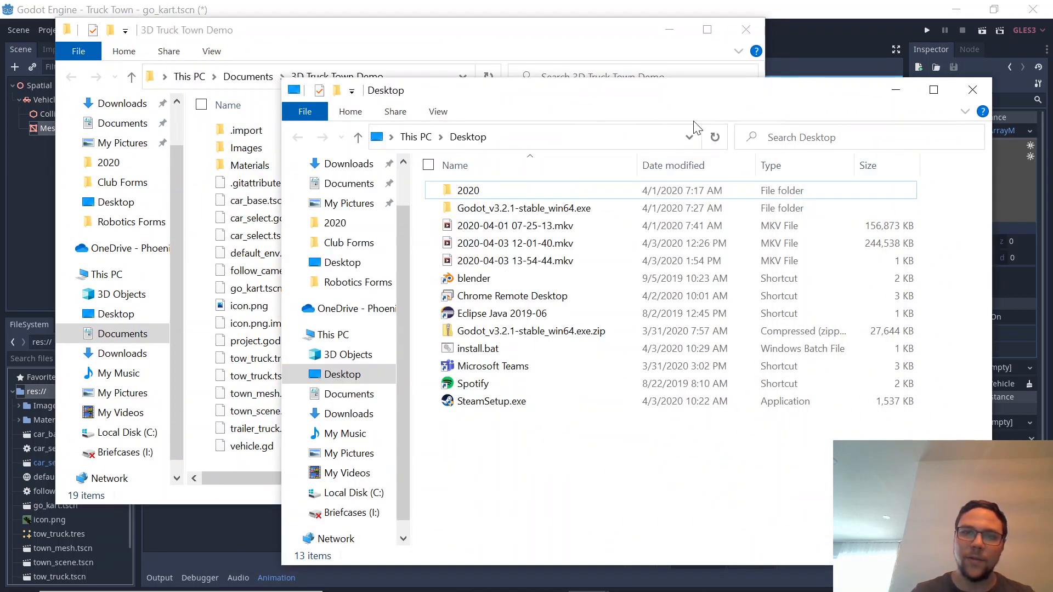
pyautogui.moveTo(634, 93); pyautogui.dragTo(715, 106)
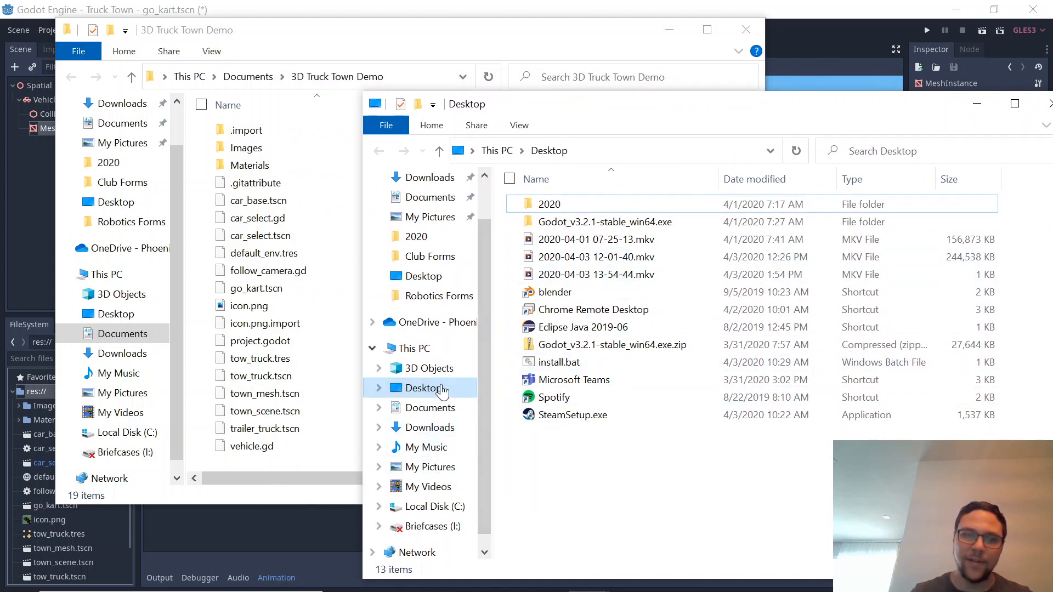
# - Open the Desktop folder under Documents and move gokart.obj from it into the 3D Truck Town Demo folder
pyautogui.click(455, 276)
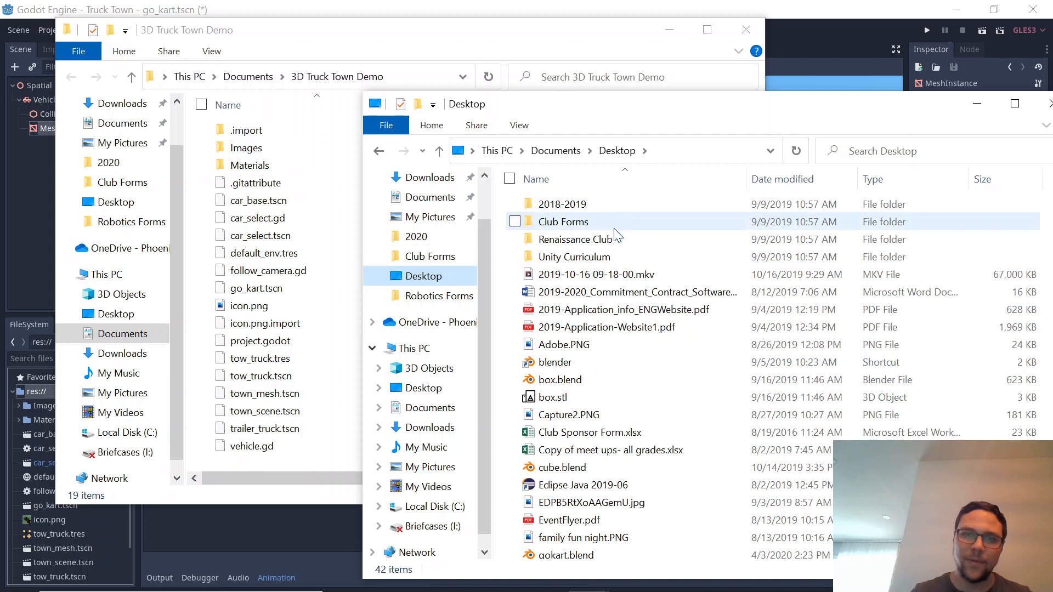
pyautogui.scroll(-3, 534, 275)
pyautogui.scroll(-1, 621, 307)
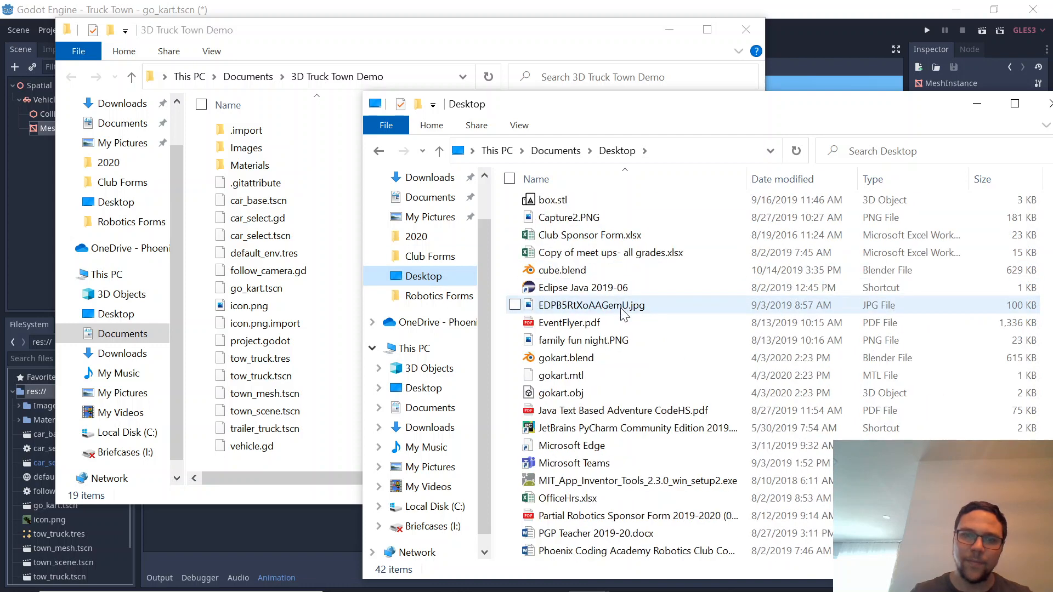
pyautogui.click(600, 361)
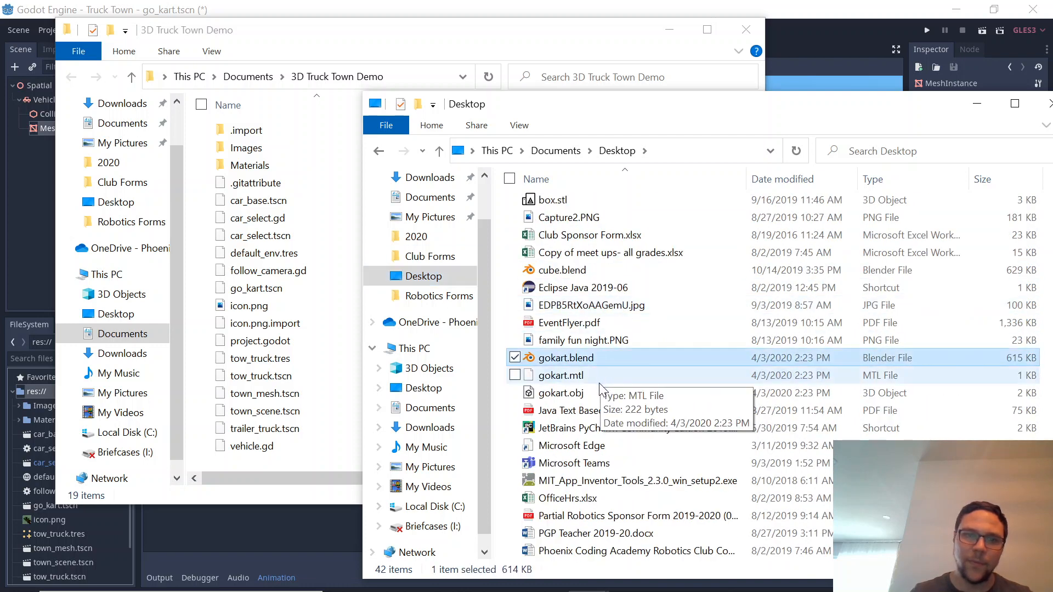
pyautogui.click(603, 393)
pyautogui.moveTo(608, 395); pyautogui.dragTo(304, 395)
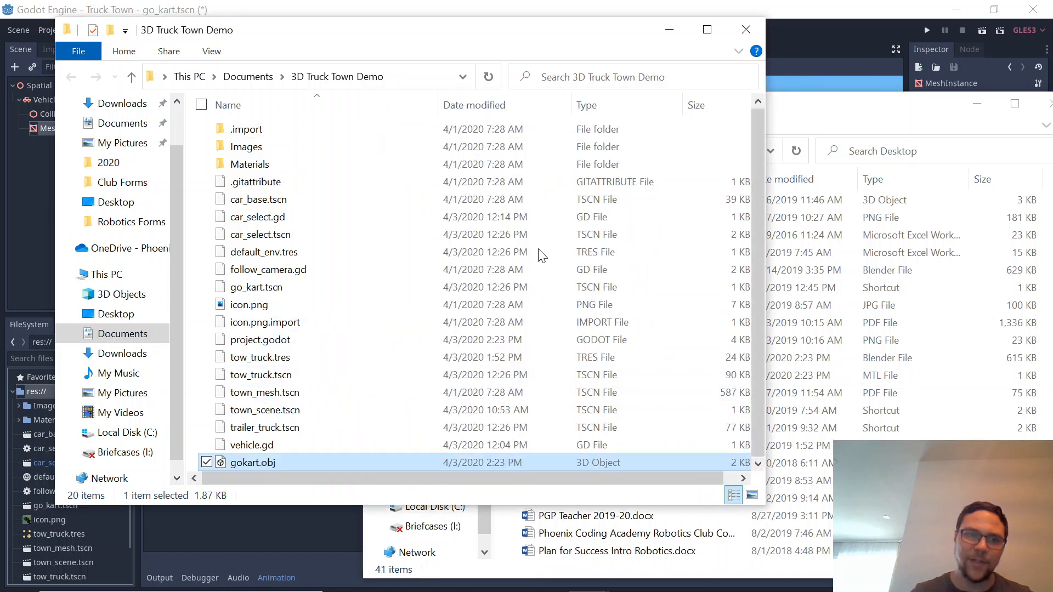
# - Return to the Godot project and open gokart.obj from its file tree to preview the mesh in the Inspector
pyautogui.click(981, 104)
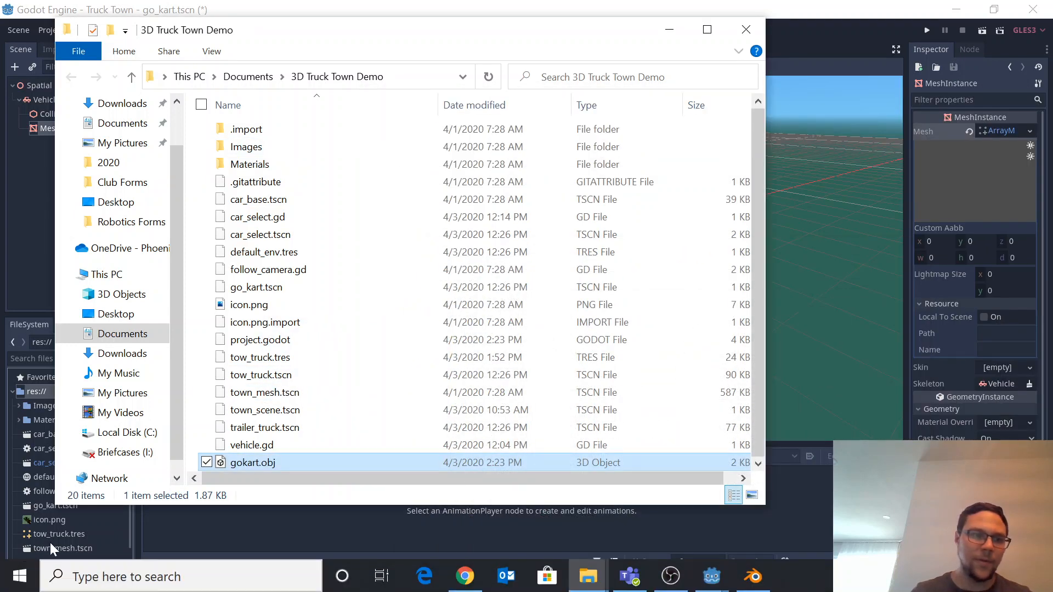
pyautogui.scroll(-2, 50, 542)
pyautogui.click(60, 554)
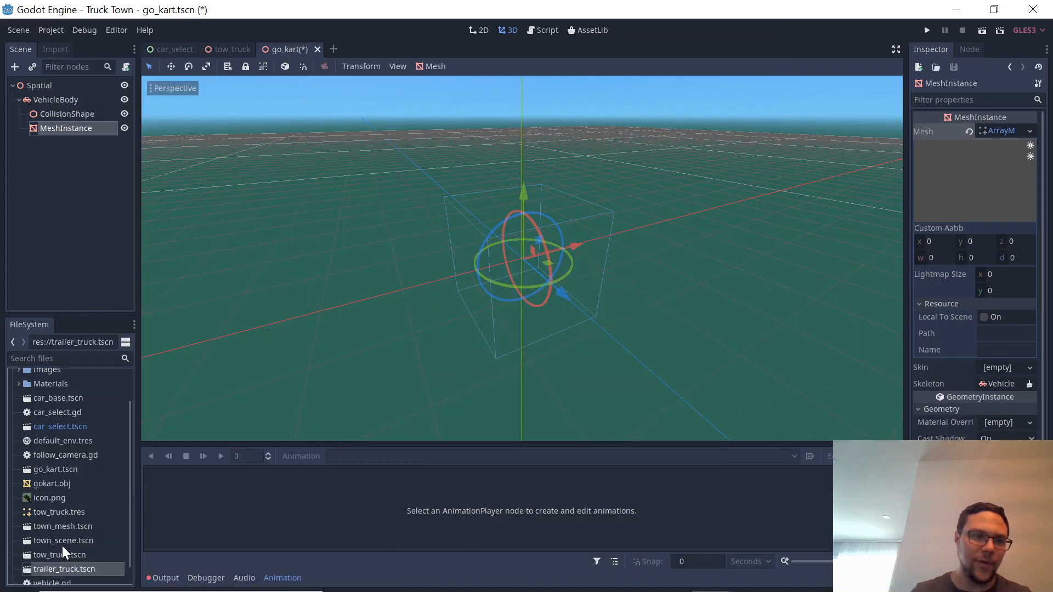
pyautogui.click(71, 483)
pyautogui.doubleClick(77, 483)
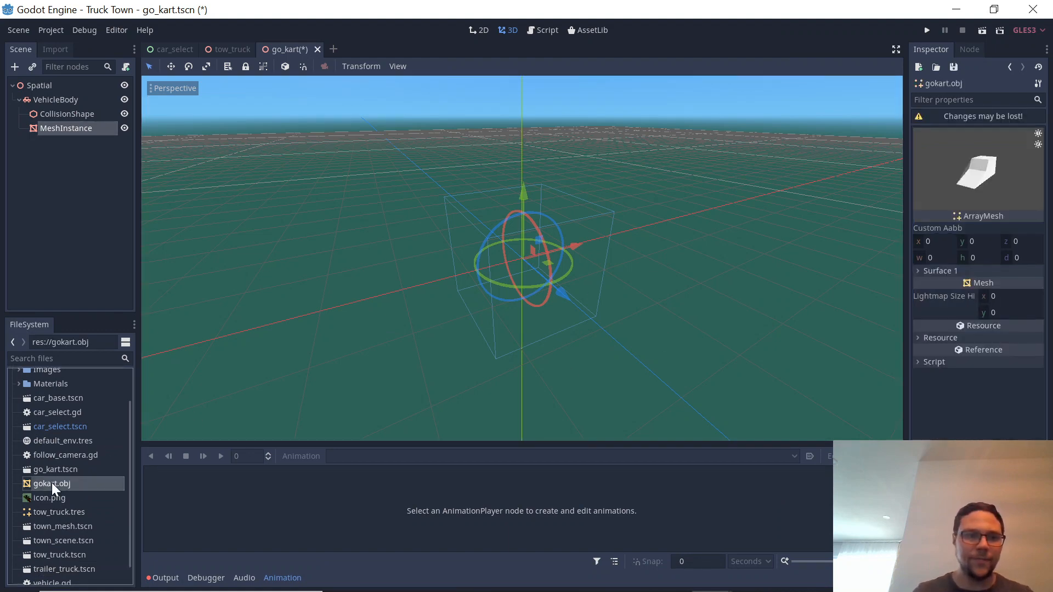
# - Add gokart.obj to the go_kart scene as a child of the MeshInstance node
pyautogui.moveTo(51, 483); pyautogui.dragTo(515, 254)
pyautogui.moveTo(667, 307); pyautogui.dragTo(331, 420, button='right')
pyautogui.scroll(-4, 466, 388)
pyautogui.scroll(5, 461, 384)
pyautogui.moveTo(332, 420); pyautogui.dragTo(444, 378, button='middle')
pyautogui.scroll(2, 630, 406)
pyautogui.scroll(2, 666, 408)
pyautogui.moveTo(680, 417); pyautogui.dragTo(839, 421, button='middle')
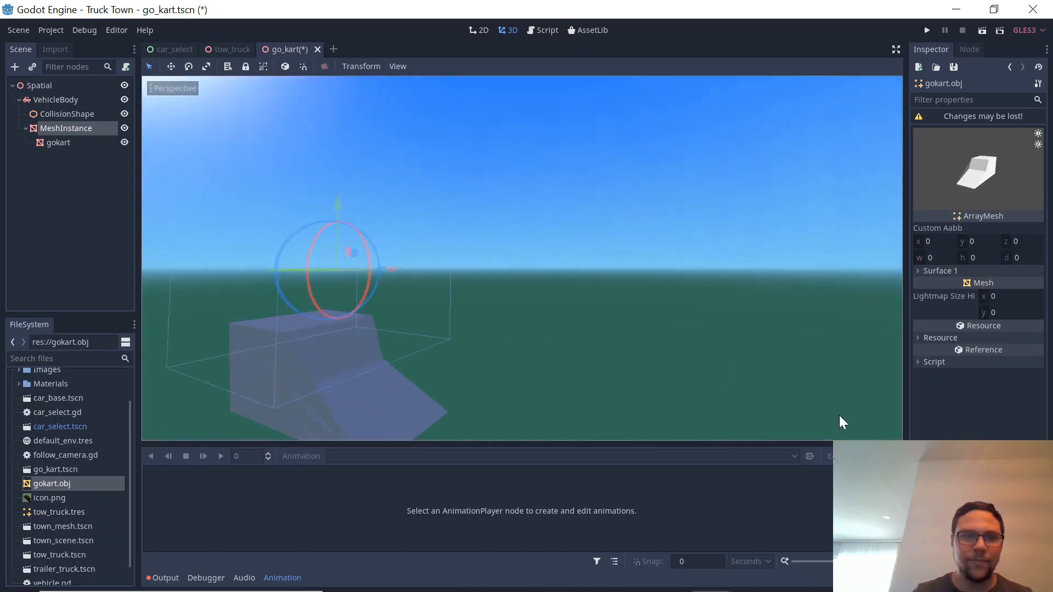
pyautogui.scroll(2, 741, 428)
pyautogui.moveTo(649, 433); pyautogui.dragTo(353, 393, button='middle')
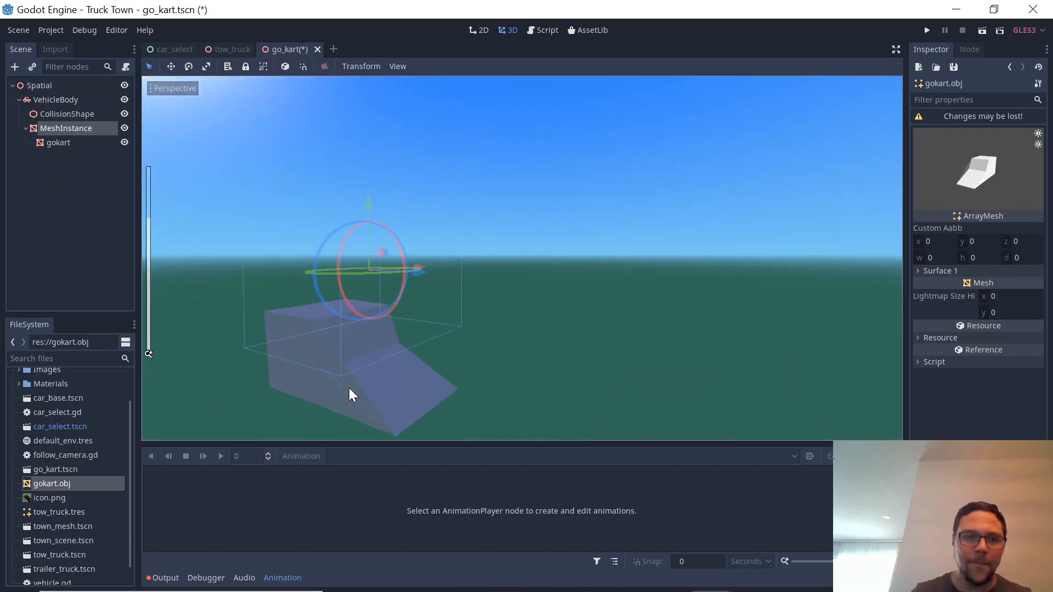
# - Move the gokart mesh upward and about -2.8 units along X so it overlaps the collision box
pyautogui.click(356, 394)
pyautogui.moveTo(427, 328); pyautogui.dragTo(436, 316)
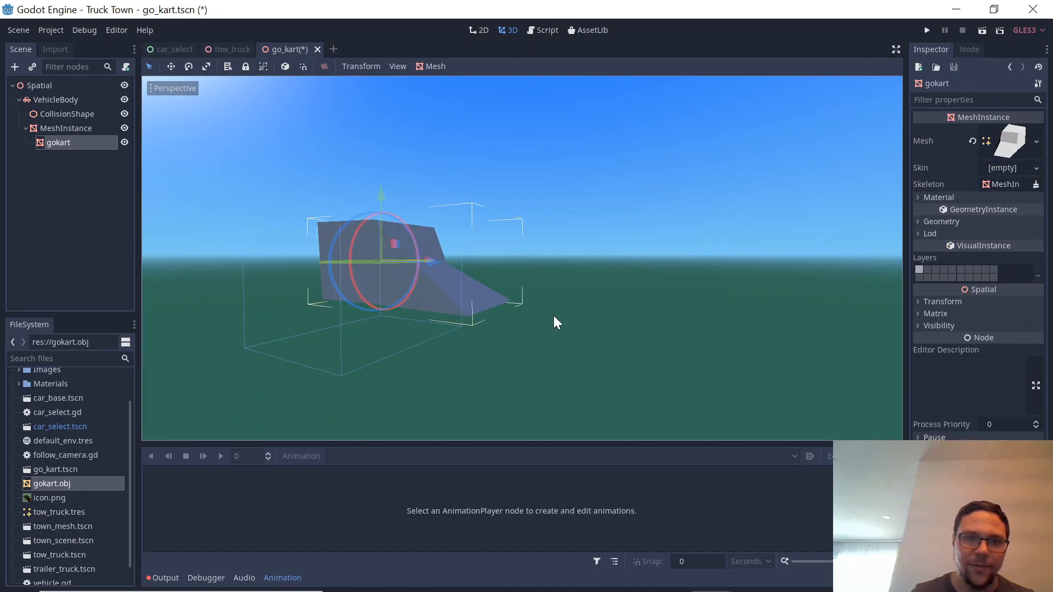
pyautogui.moveTo(553, 315); pyautogui.dragTo(466, 343, button='middle')
pyautogui.moveTo(568, 231); pyautogui.dragTo(601, 257)
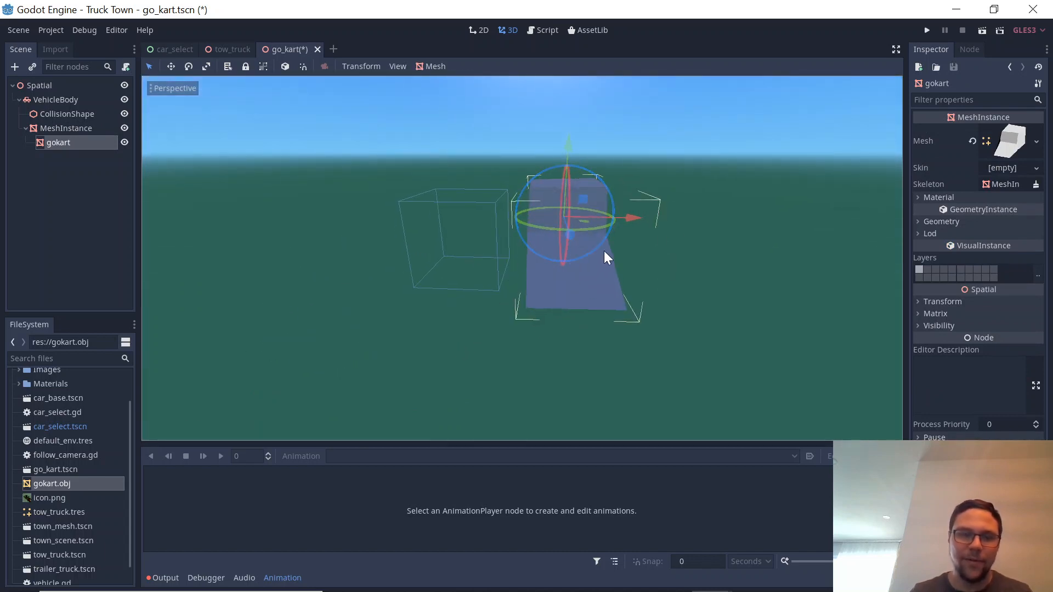
pyautogui.moveTo(633, 219); pyautogui.dragTo(542, 226)
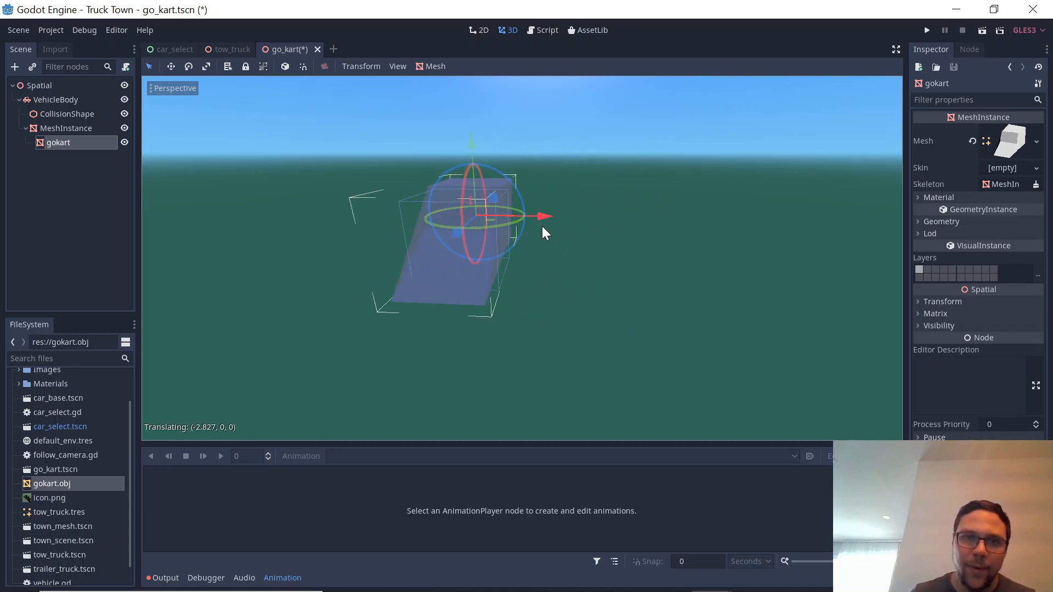
pyautogui.scroll(3, 565, 242)
pyautogui.moveTo(532, 263); pyautogui.dragTo(642, 240, button='middle')
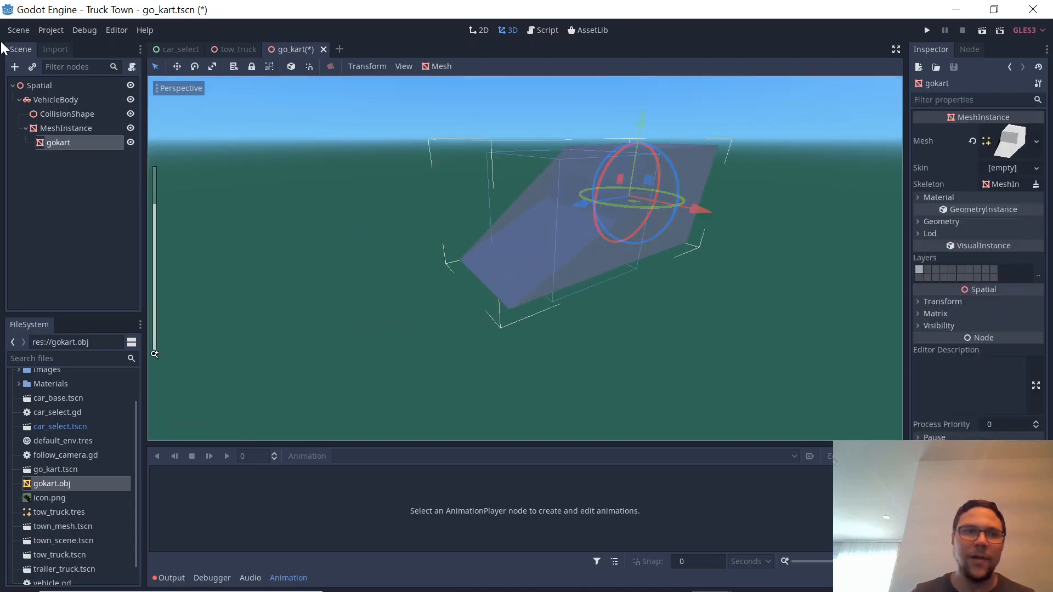
# - Reparent the gokart node directly under VehicleBody and delete the original MeshInstance node
pyautogui.click(94, 130)
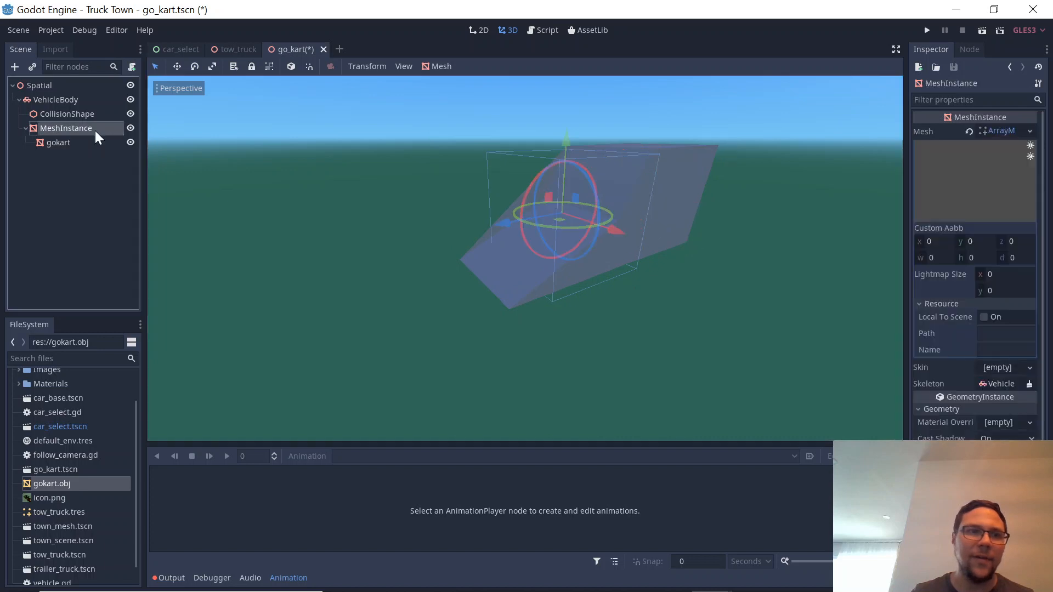
pyautogui.click(66, 144)
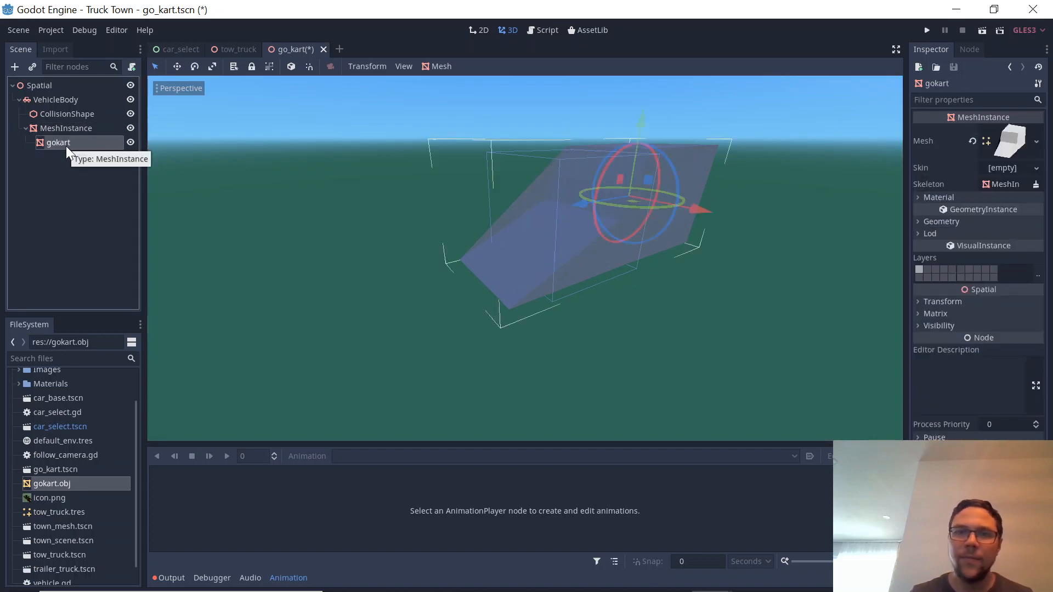
pyautogui.moveTo(35, 138); pyautogui.dragTo(37, 100)
pyautogui.click(57, 130)
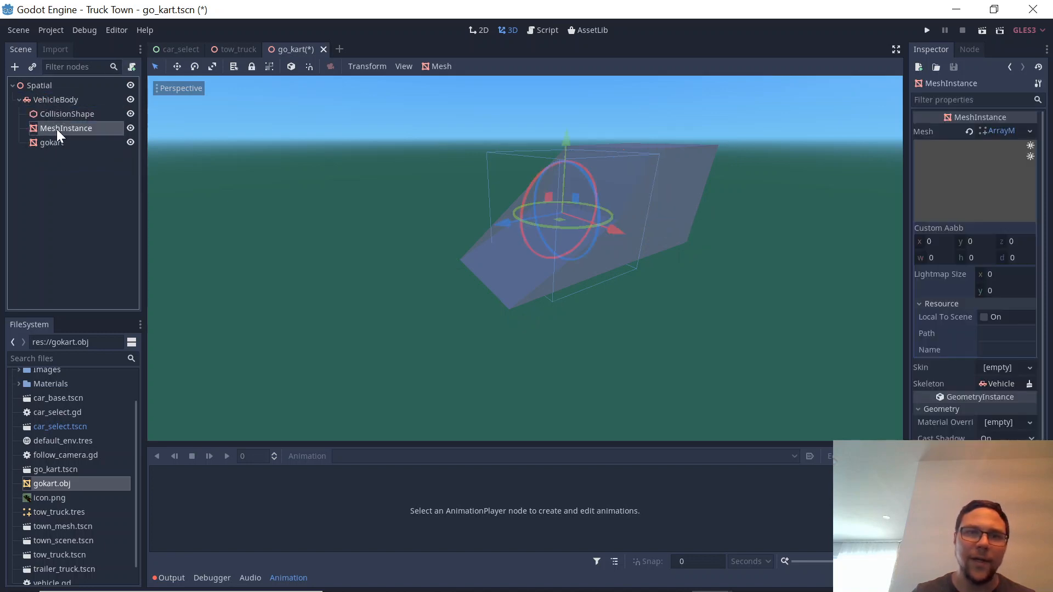
pyautogui.press('Delete')
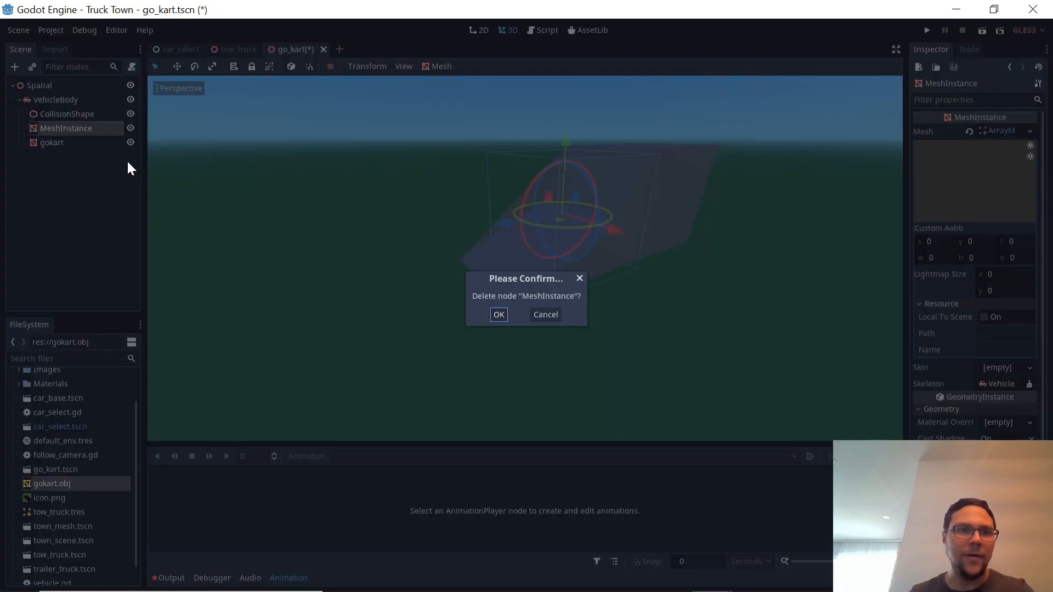
pyautogui.click(499, 314)
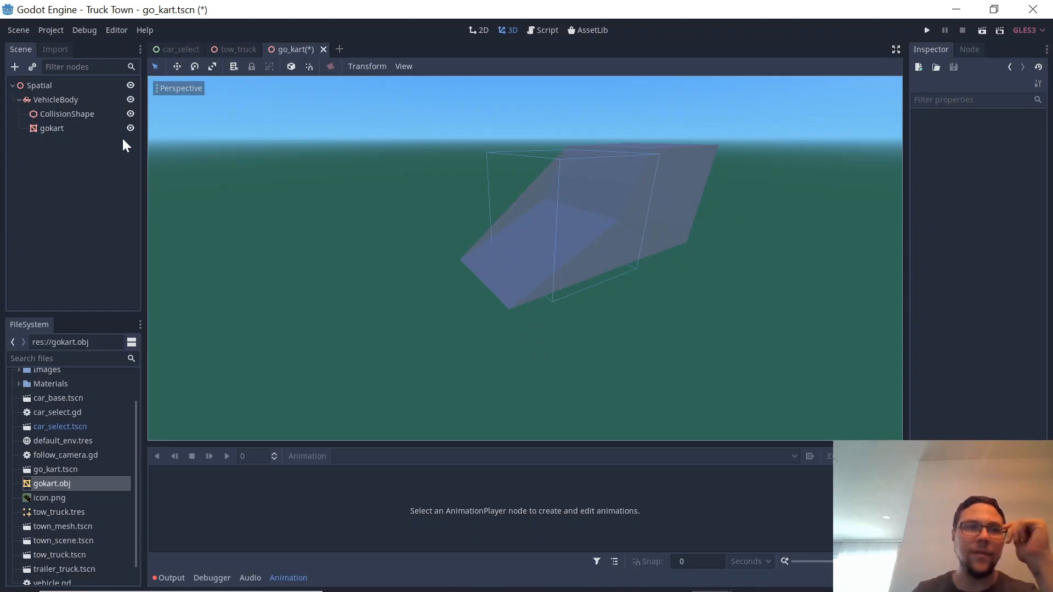
# - Examine how the VehicleBody, CollisionShape and gokart nodes line up in the go_kart scene
pyautogui.scroll(6, 658, 223)
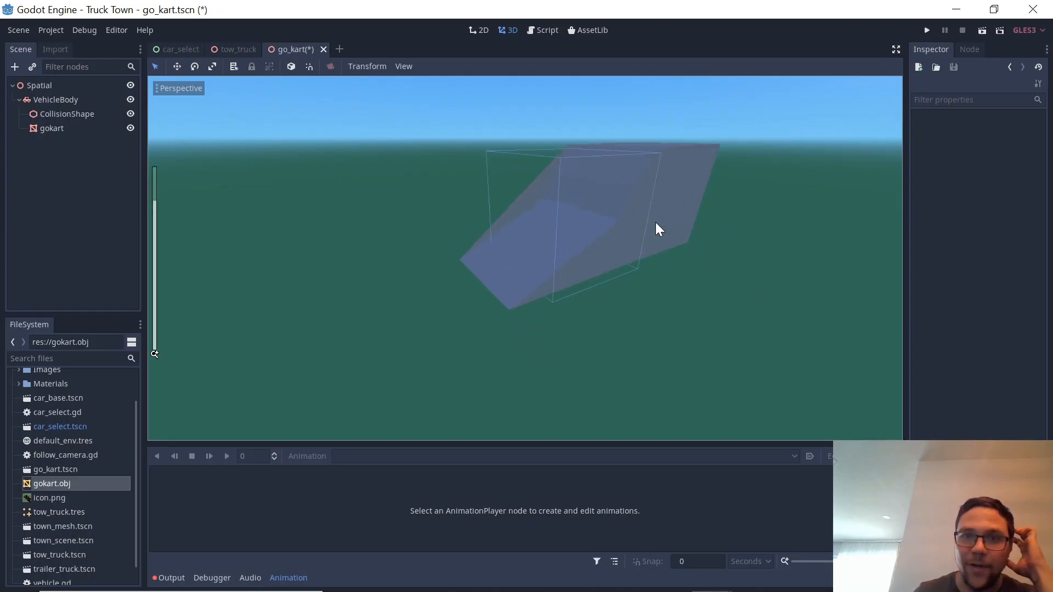
pyautogui.click(560, 159)
pyautogui.moveTo(561, 157); pyautogui.dragTo(752, 228, button='middle')
pyautogui.click(752, 243)
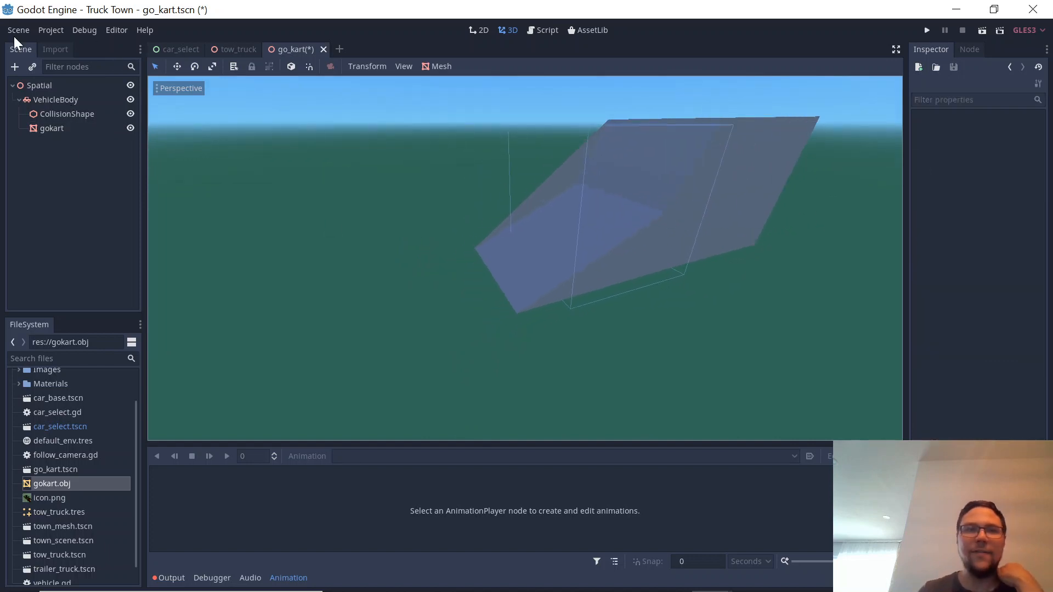
pyautogui.click(68, 114)
pyautogui.click(71, 102)
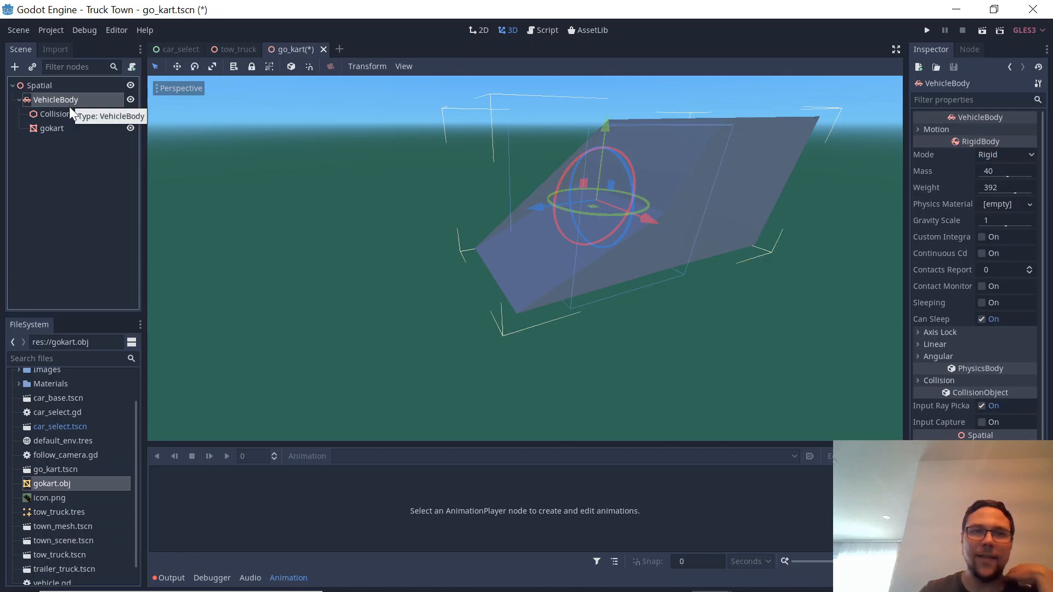
pyautogui.click(67, 112)
pyautogui.click(57, 130)
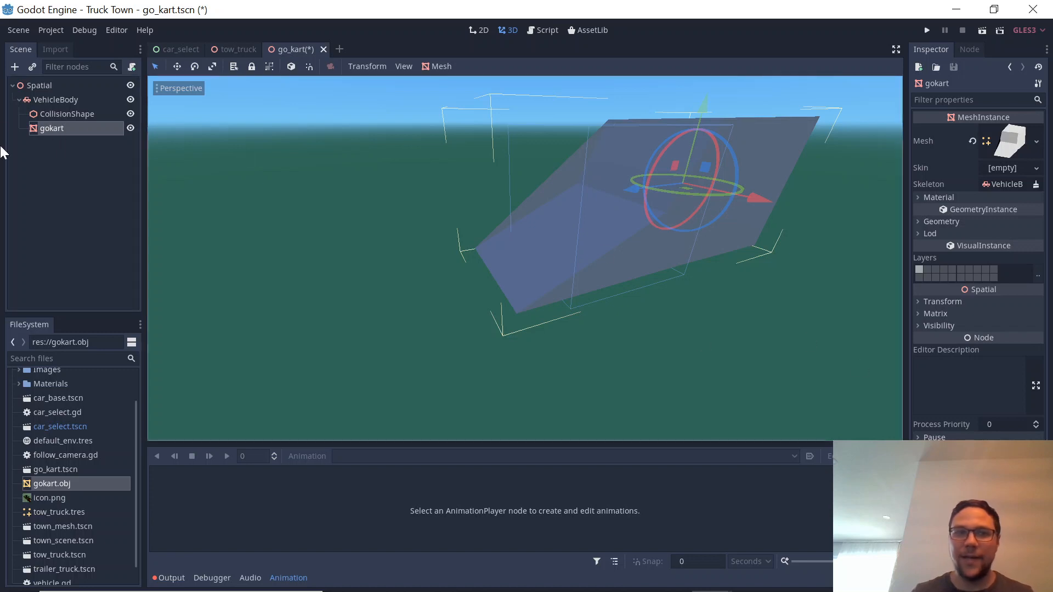
pyautogui.click(68, 100)
pyautogui.scroll(-5, 672, 246)
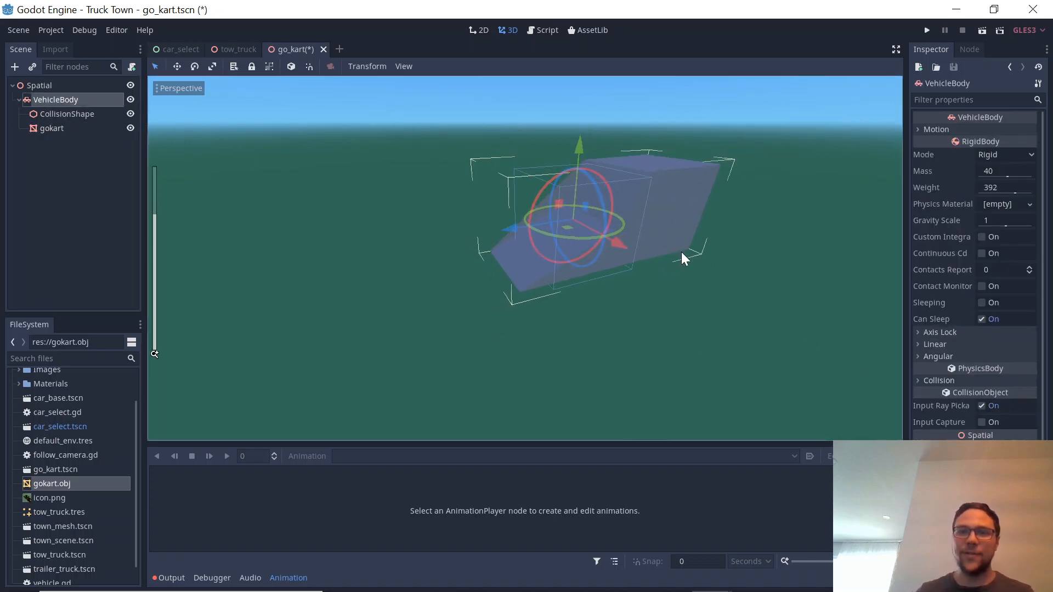
pyautogui.scroll(5, 733, 226)
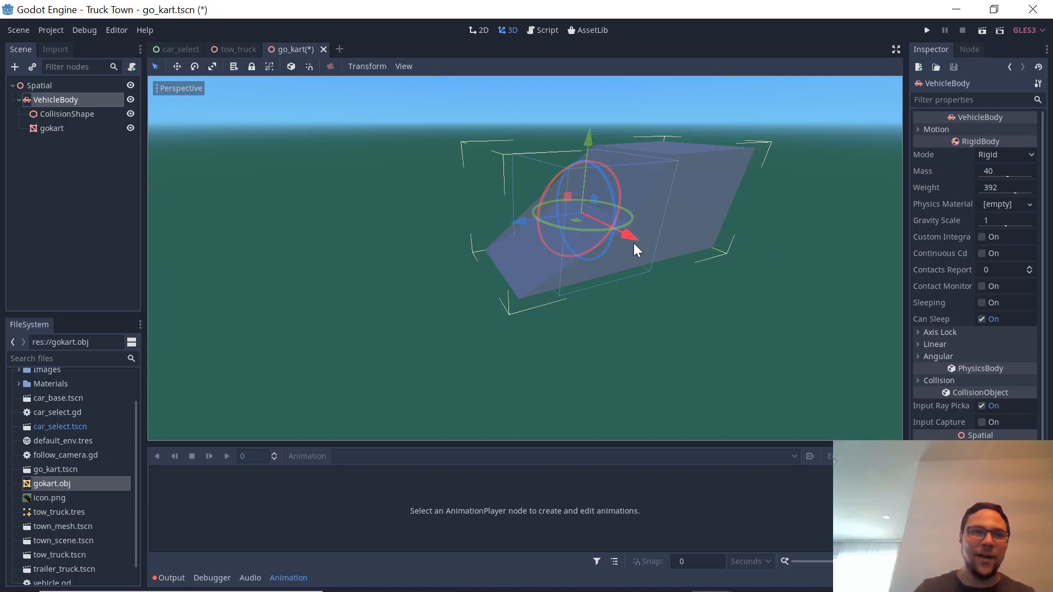
pyautogui.click(659, 390)
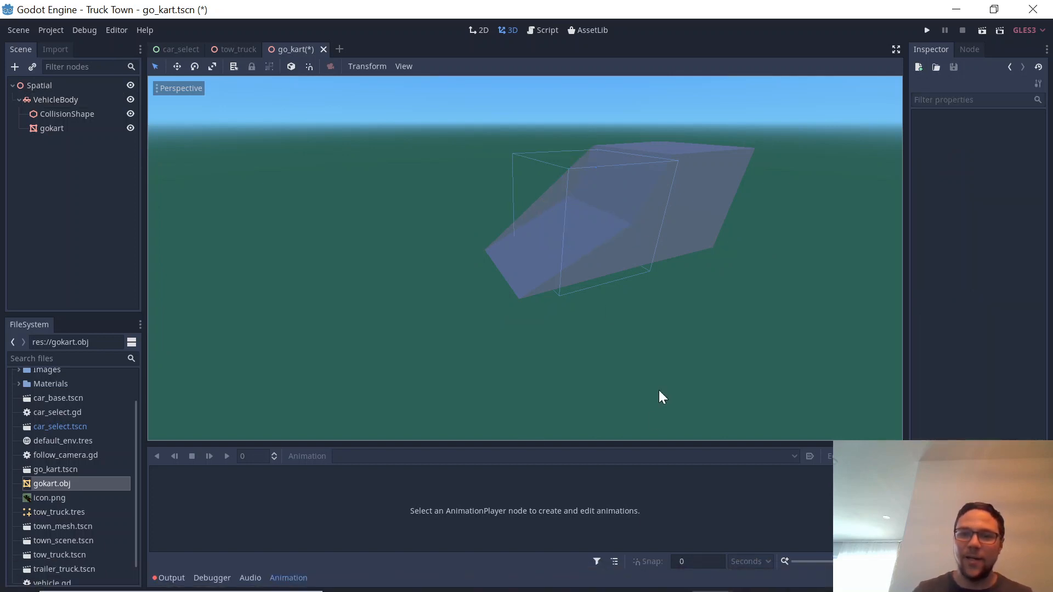
pyautogui.scroll(-2, 642, 367)
pyautogui.scroll(2, 753, 265)
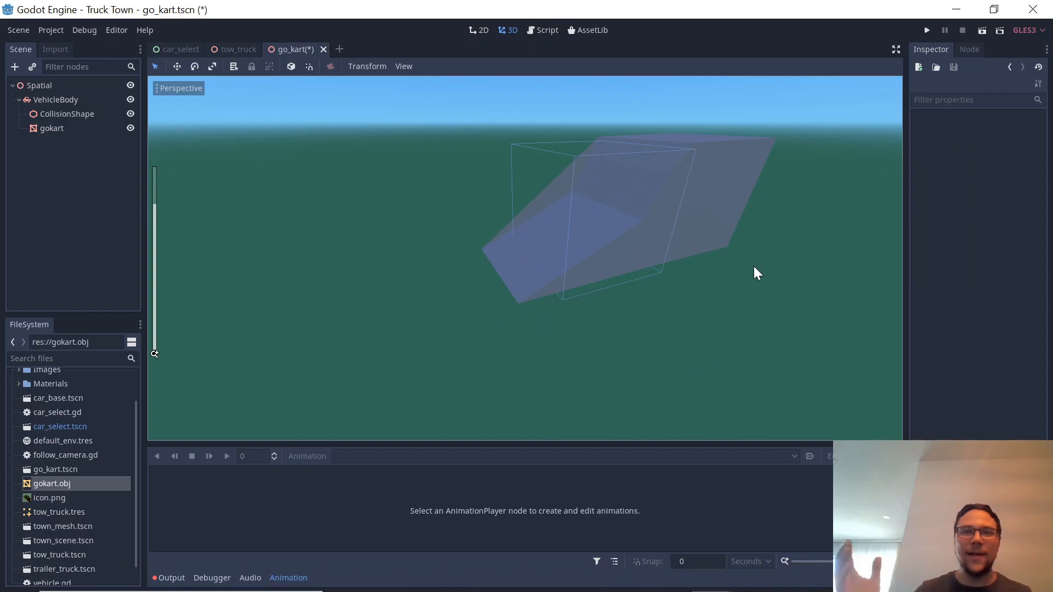
pyautogui.scroll(-3, 754, 268)
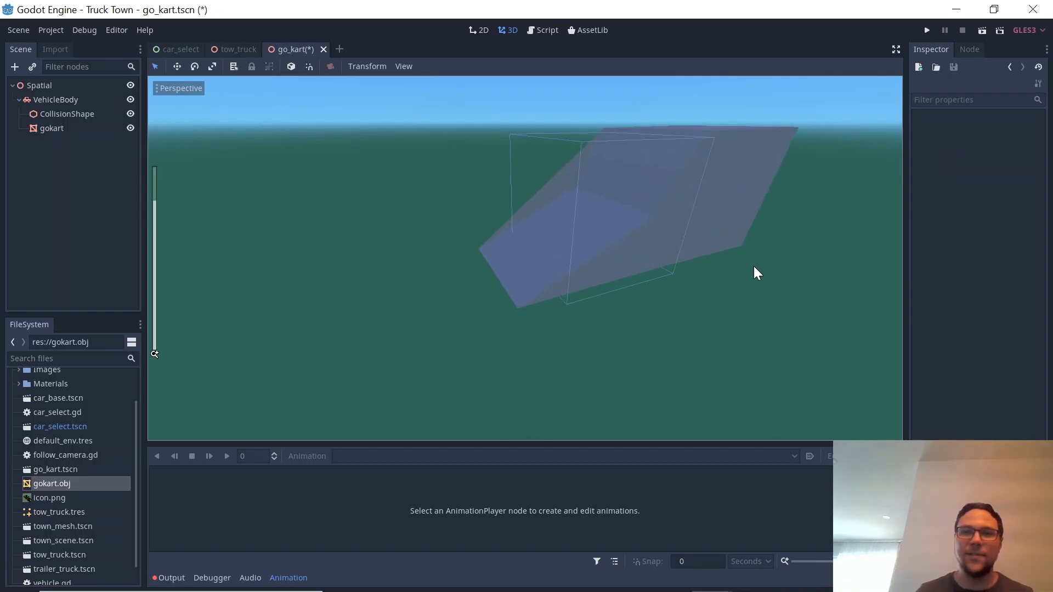
pyautogui.scroll(1, 755, 268)
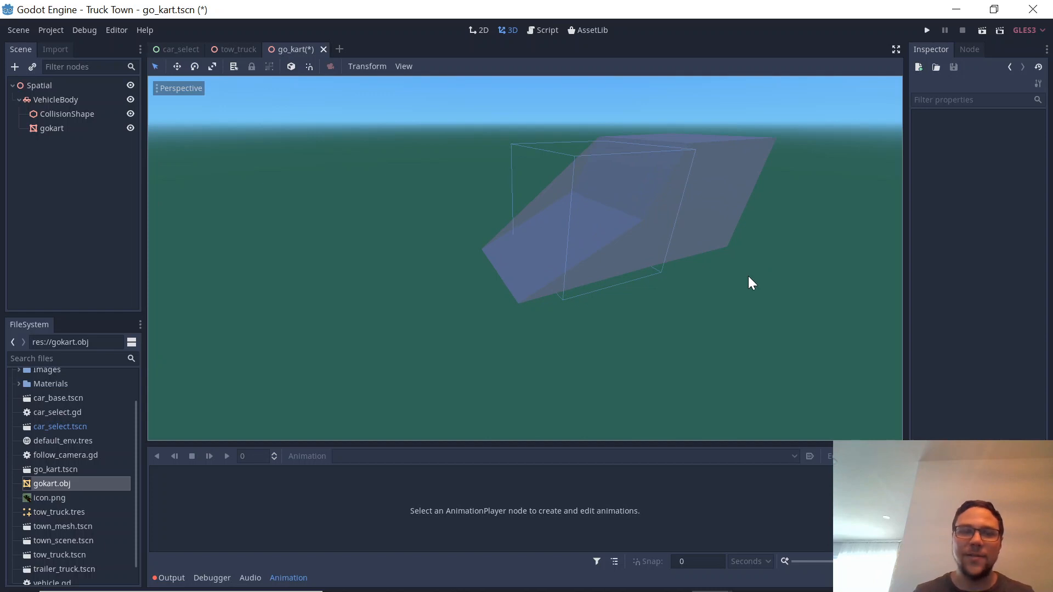
pyautogui.scroll(-3, 748, 277)
pyautogui.scroll(3, 748, 276)
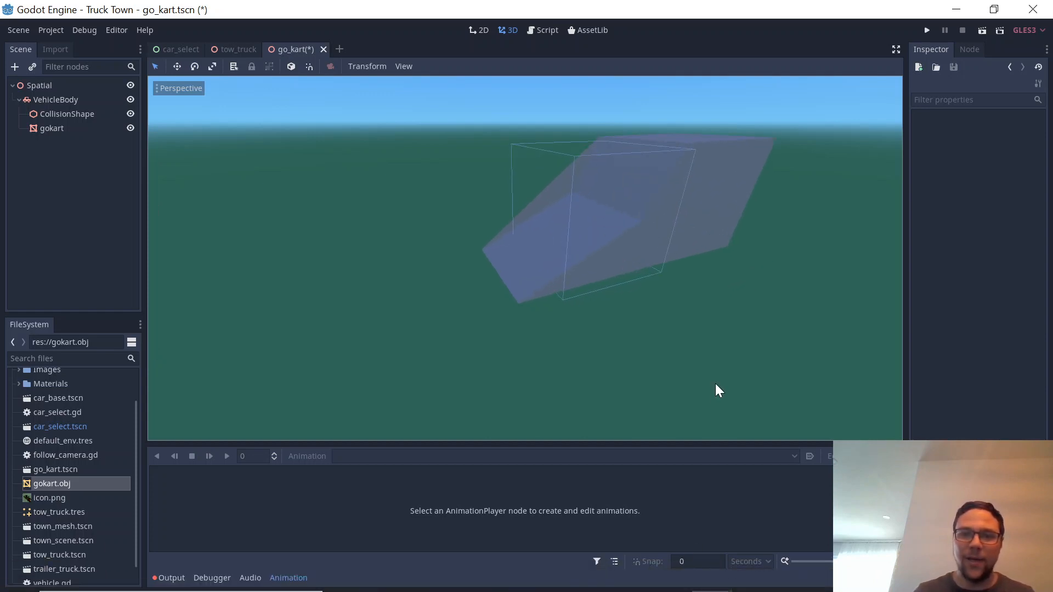
pyautogui.click(671, 575)
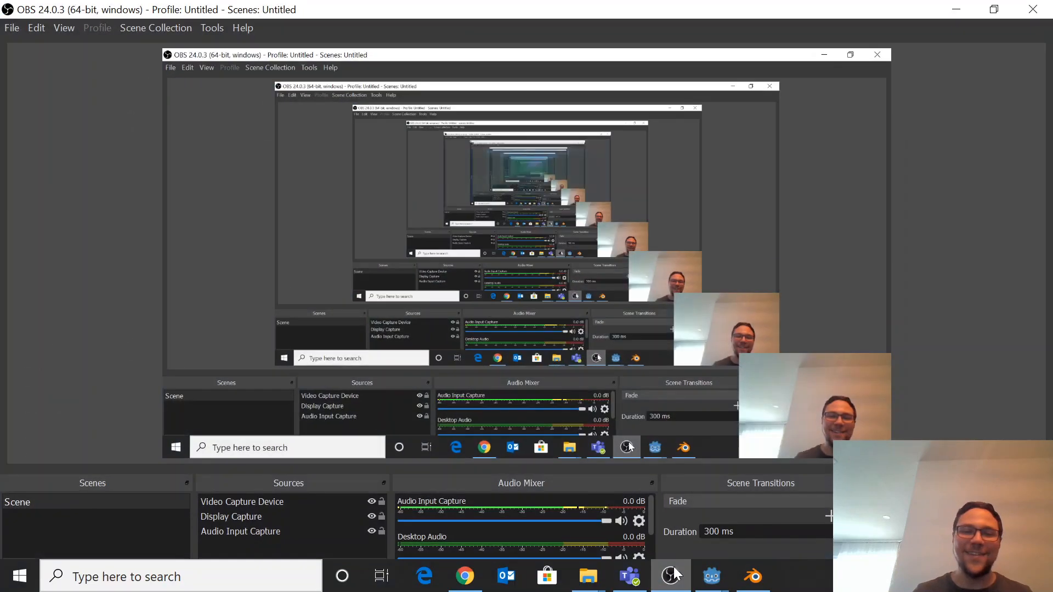